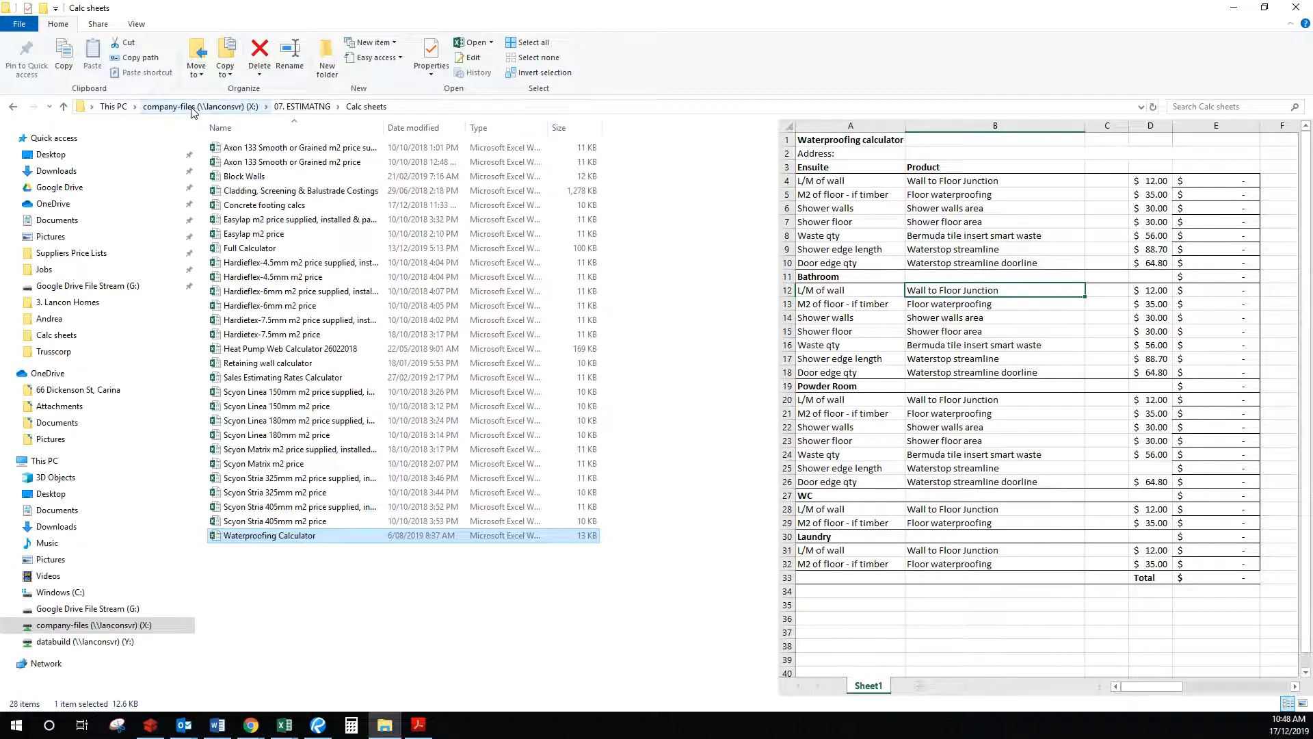
Step: Open the Waterproofing Calculator workbook from the Calc sheets folder and maximise its Excel window
double_click(317, 546)
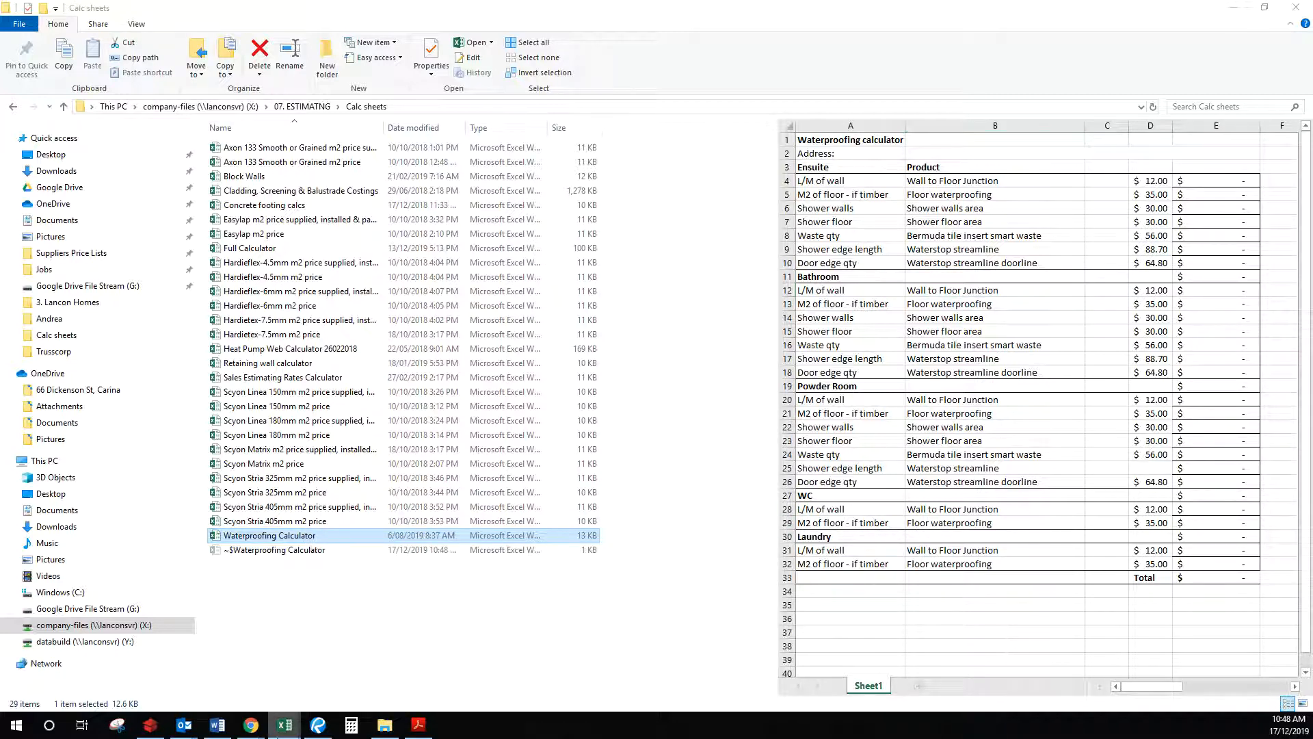
drag(1312, 154, 649, 13)
click(806, 15)
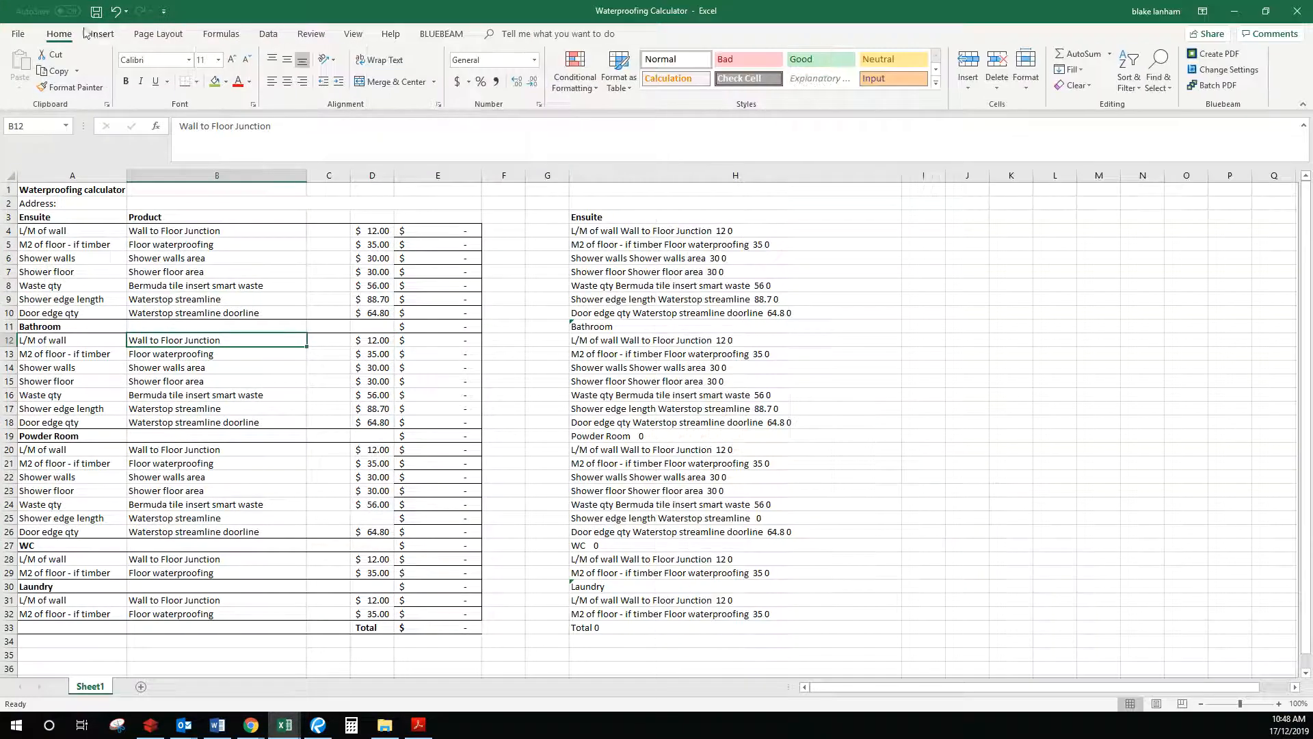
click(17, 36)
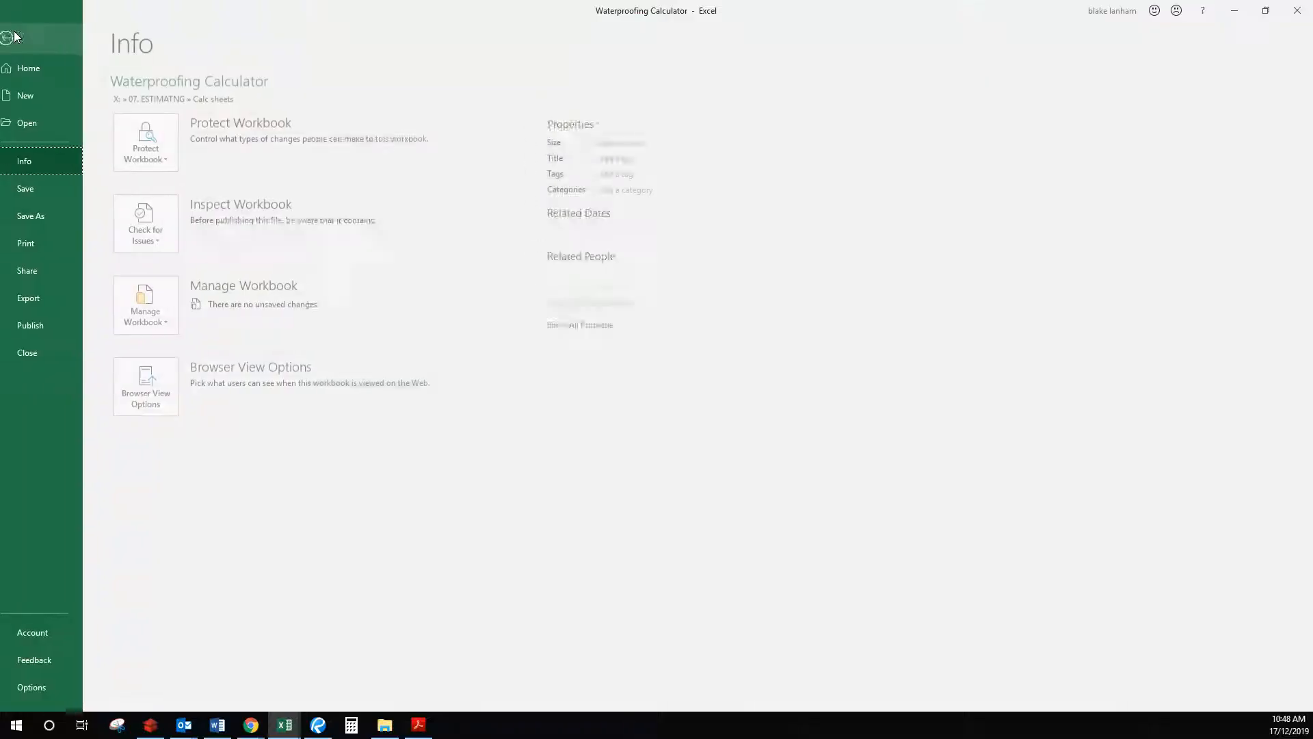
click(58, 216)
click(209, 327)
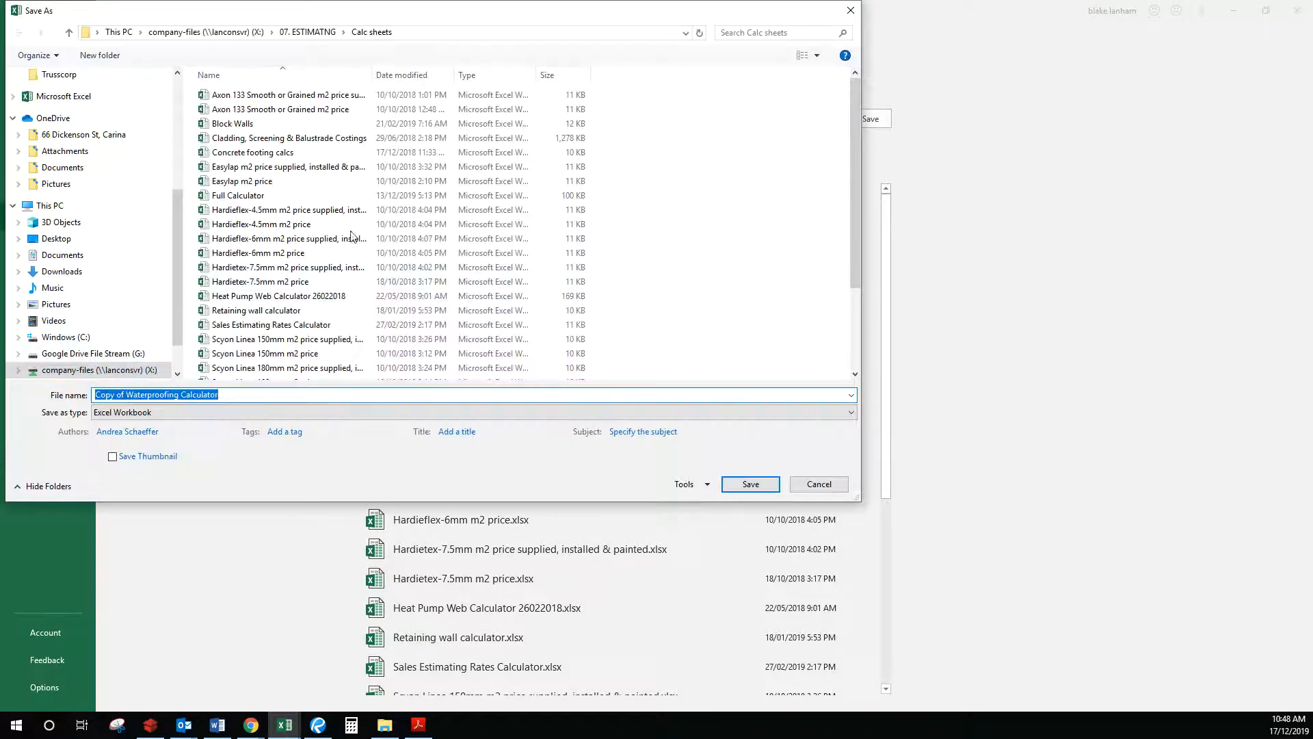
click(216, 32)
double_click(271, 153)
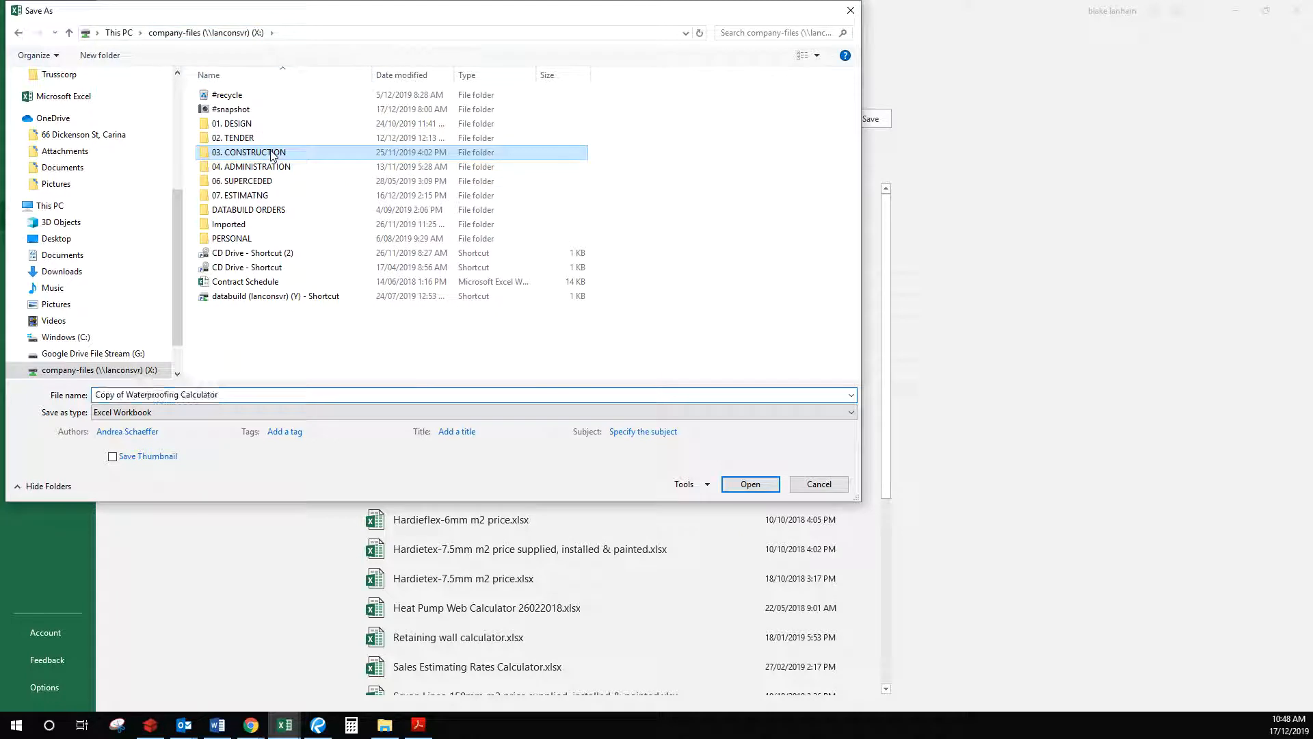
double_click(288, 96)
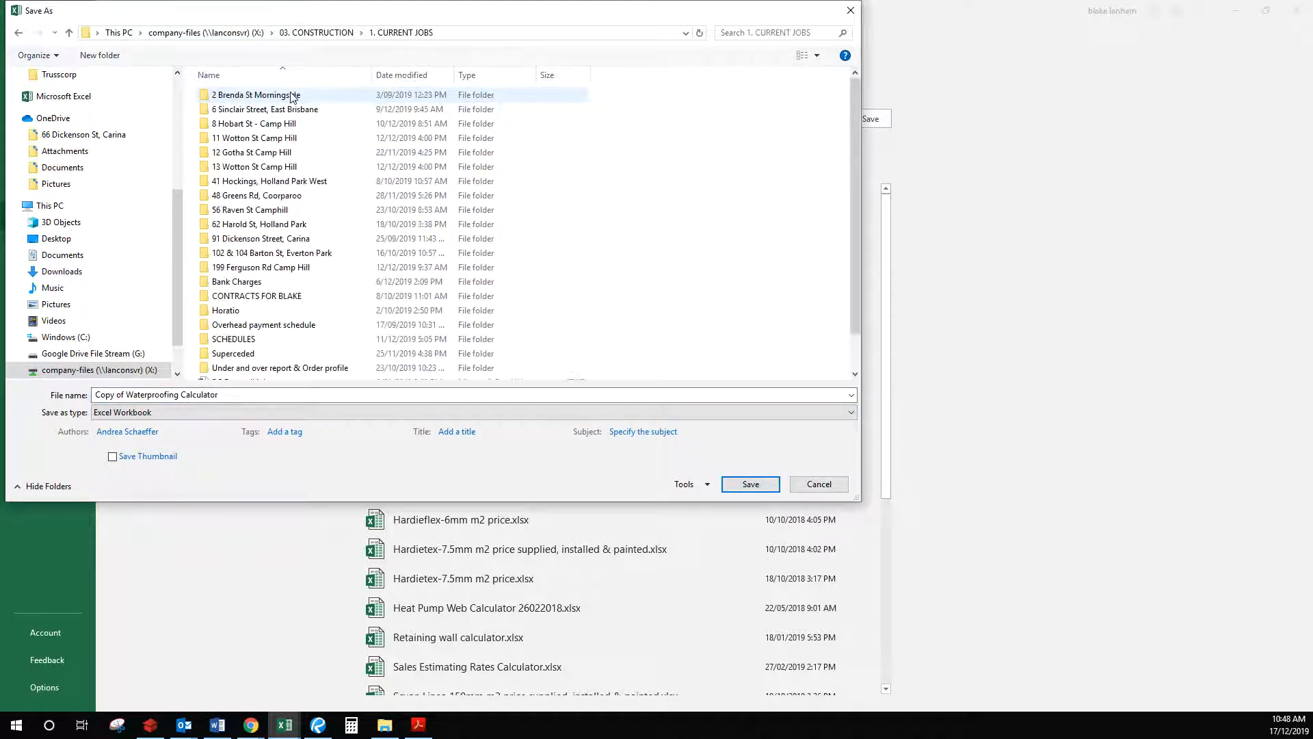
double_click(296, 224)
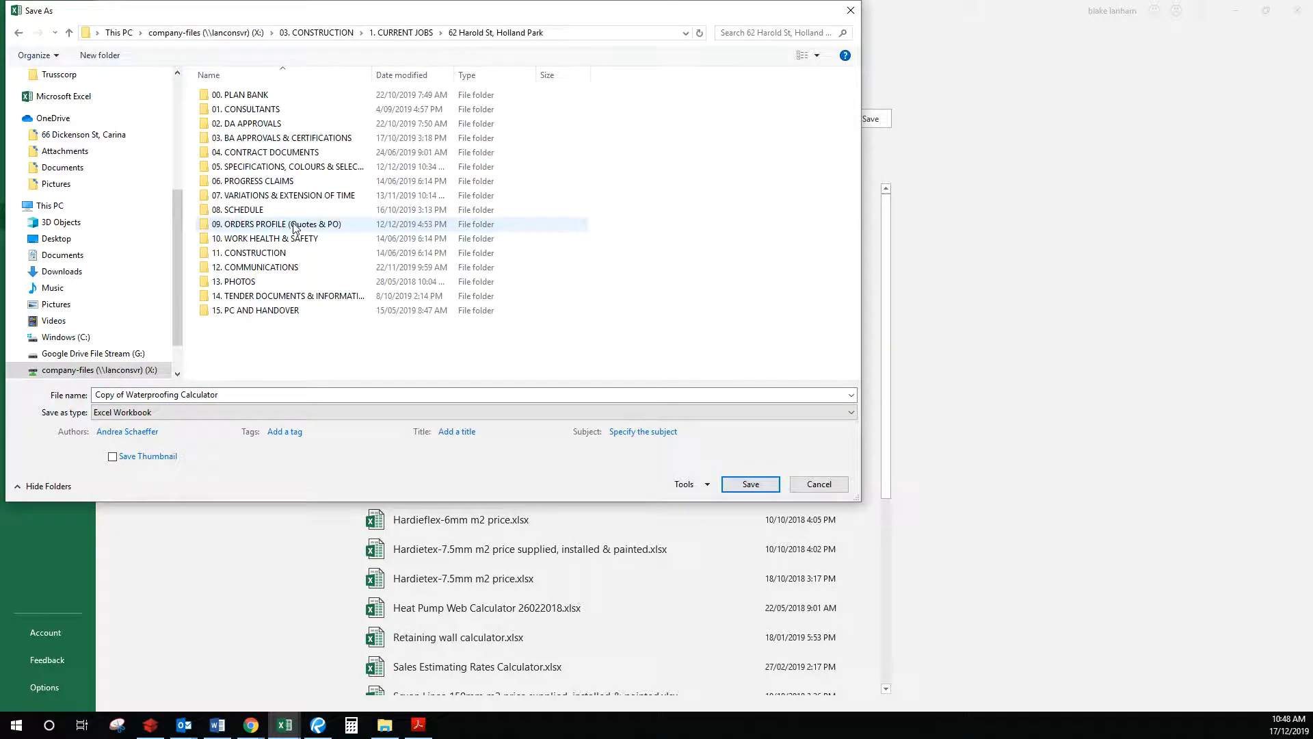
double_click(296, 226)
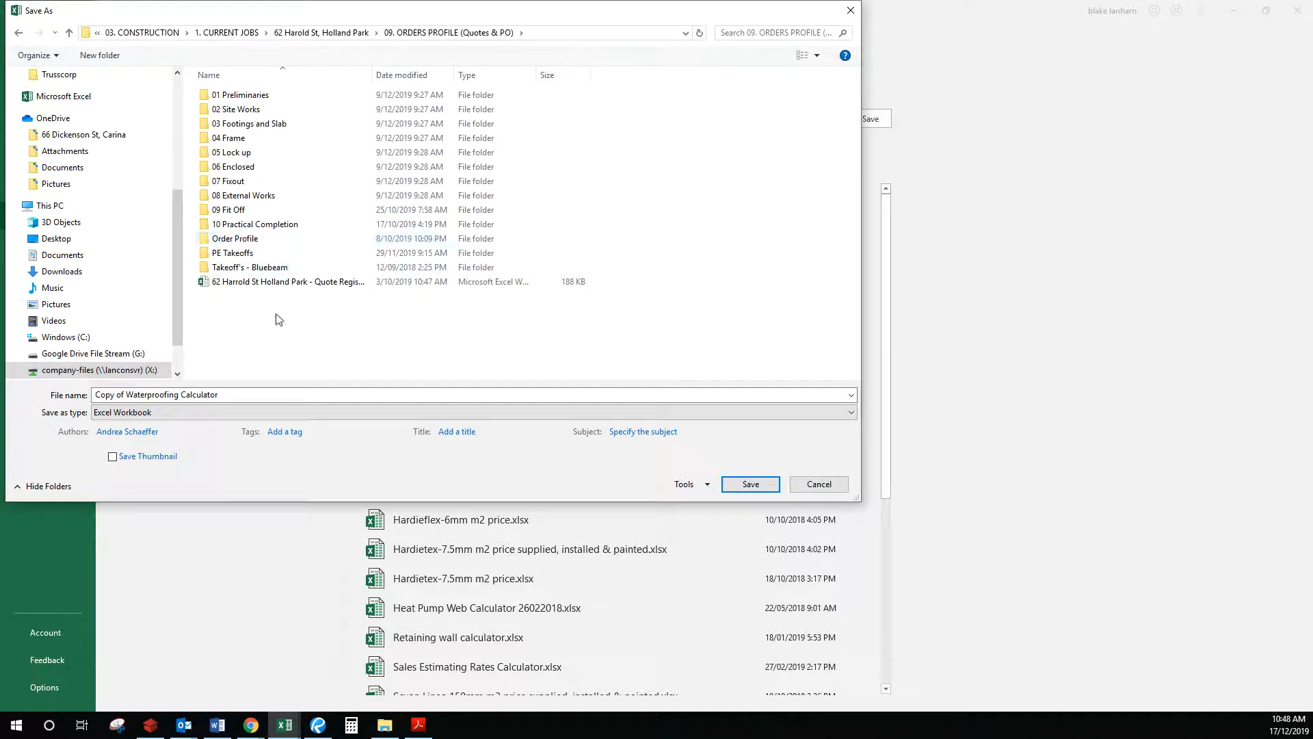
Step: Remove 'Copy of' from the file name, name it Waterproofing Calculator - 62HAR, and save
triple_click(130, 394)
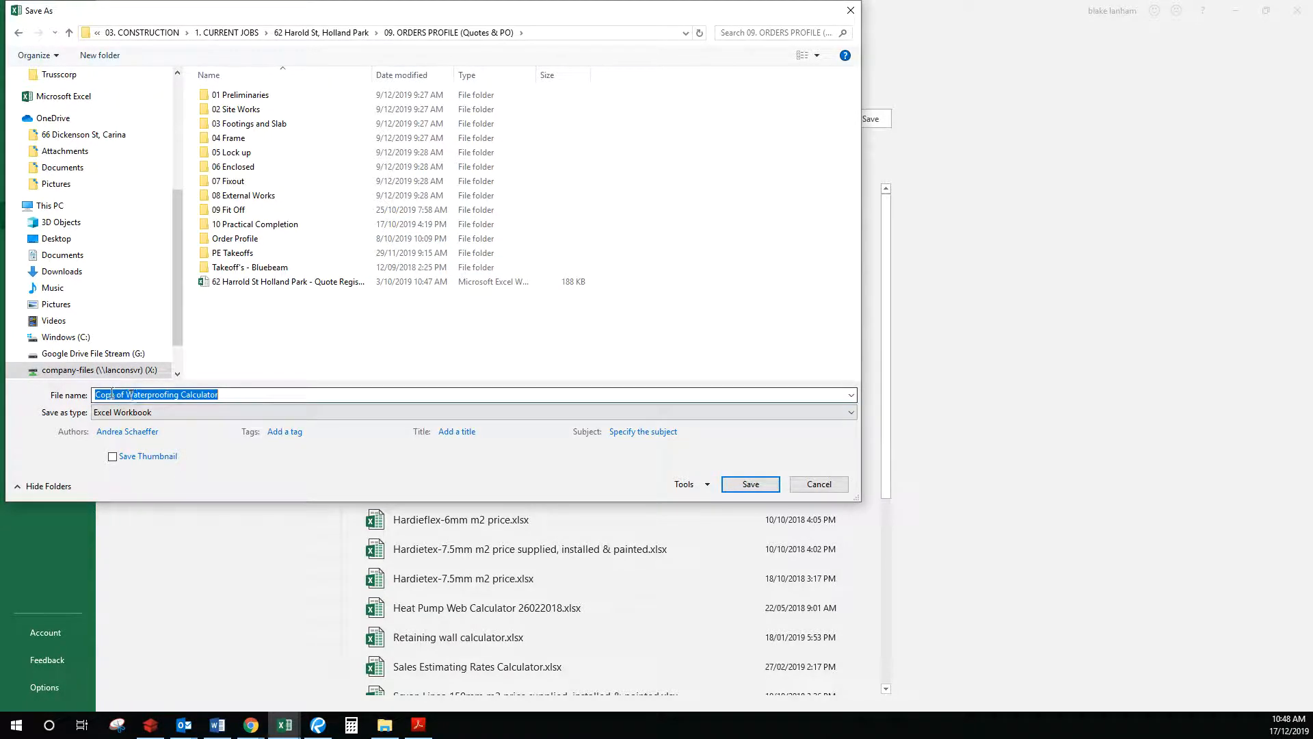
click(128, 395)
drag(127, 395, 4, 392)
key(BackSpace)
click(353, 393)
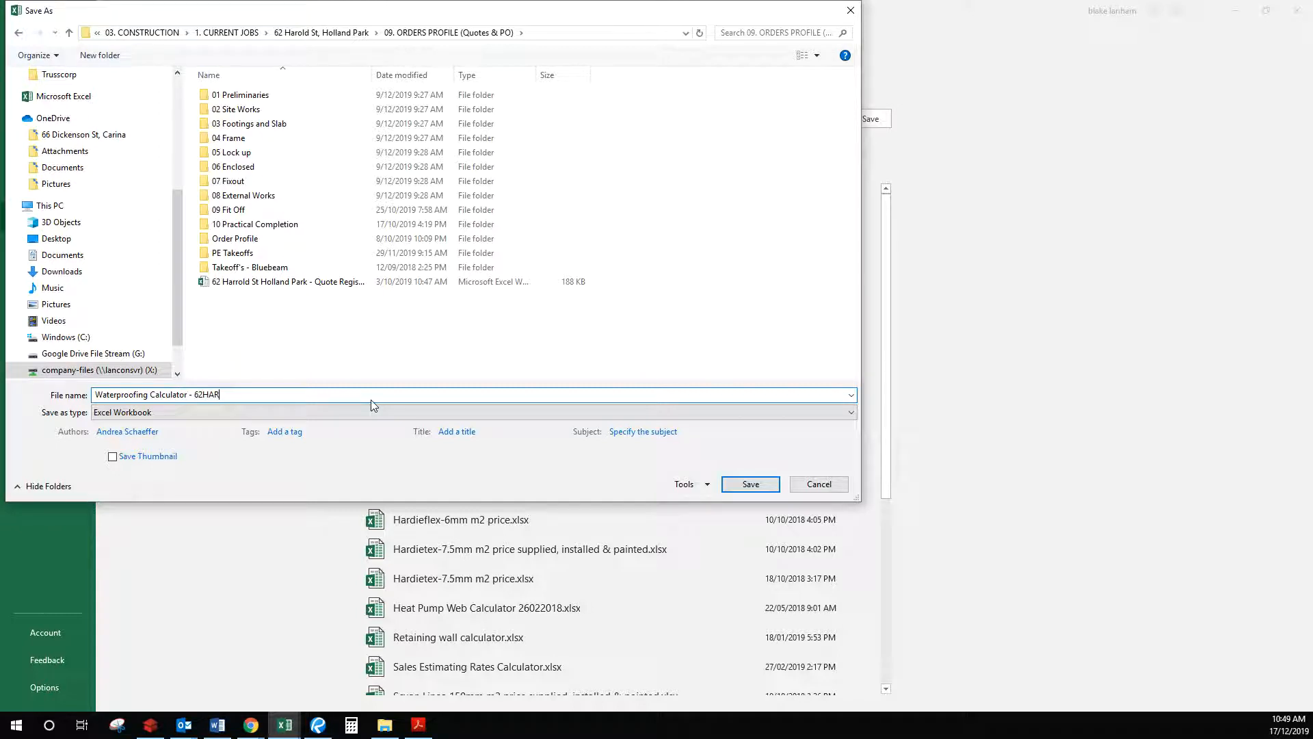
click(763, 489)
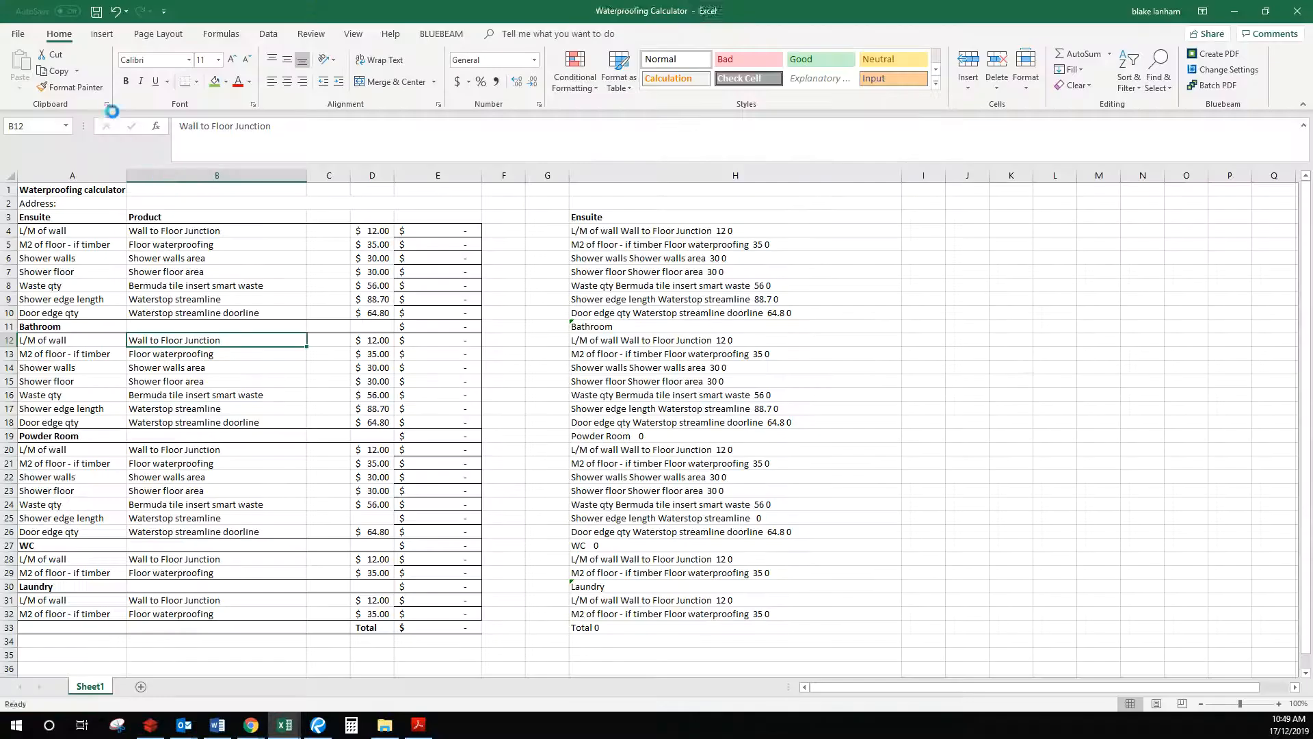
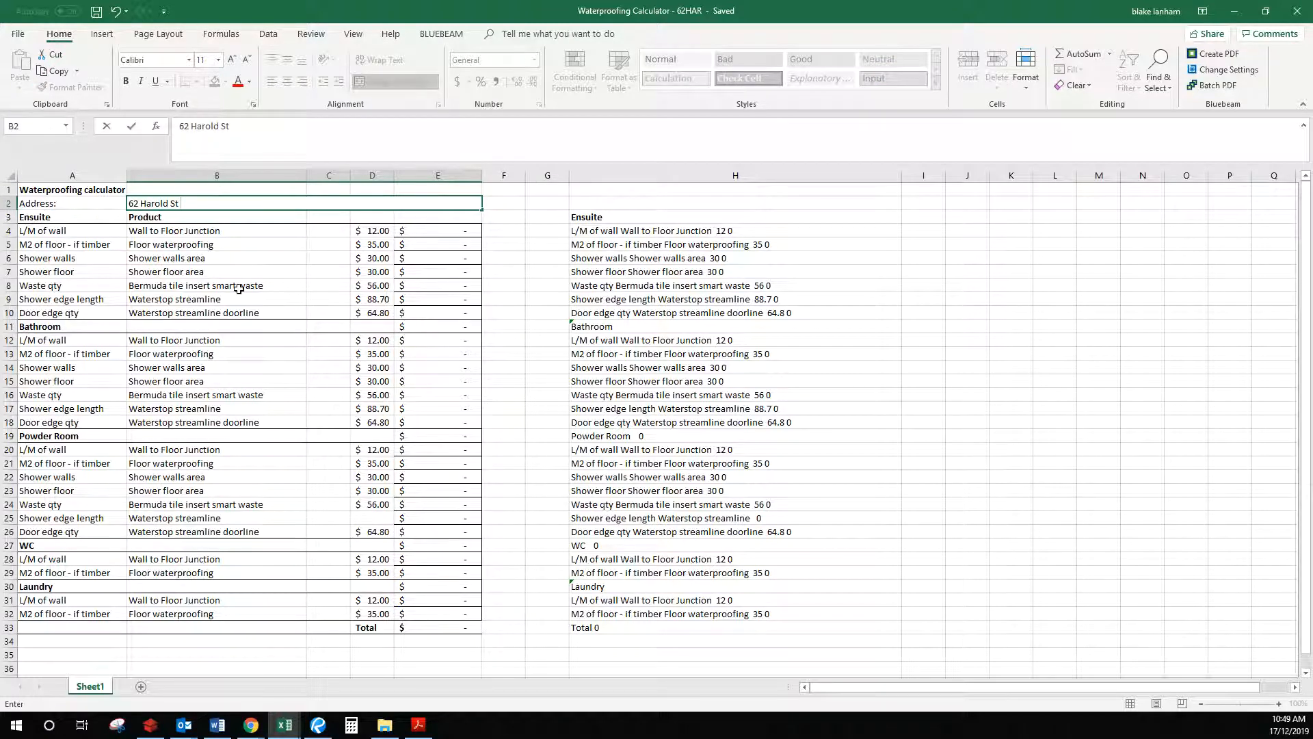
click(238, 289)
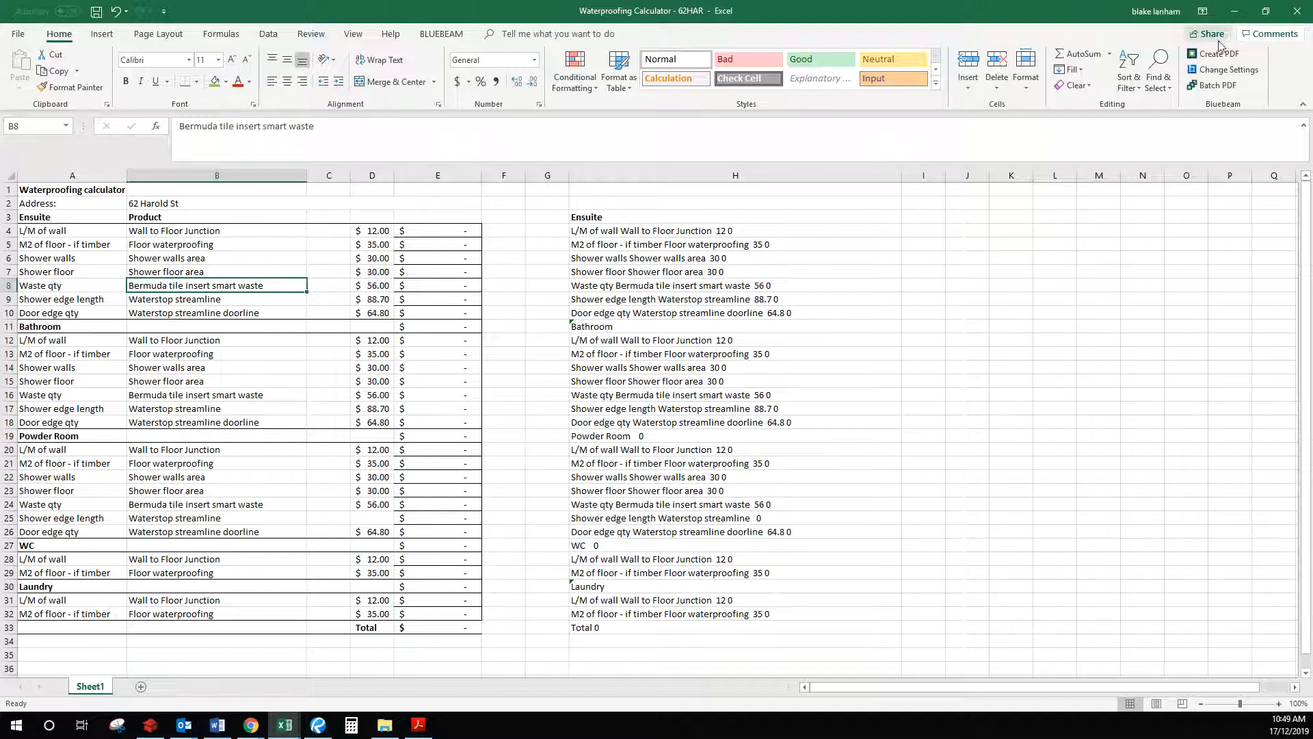
click(1265, 11)
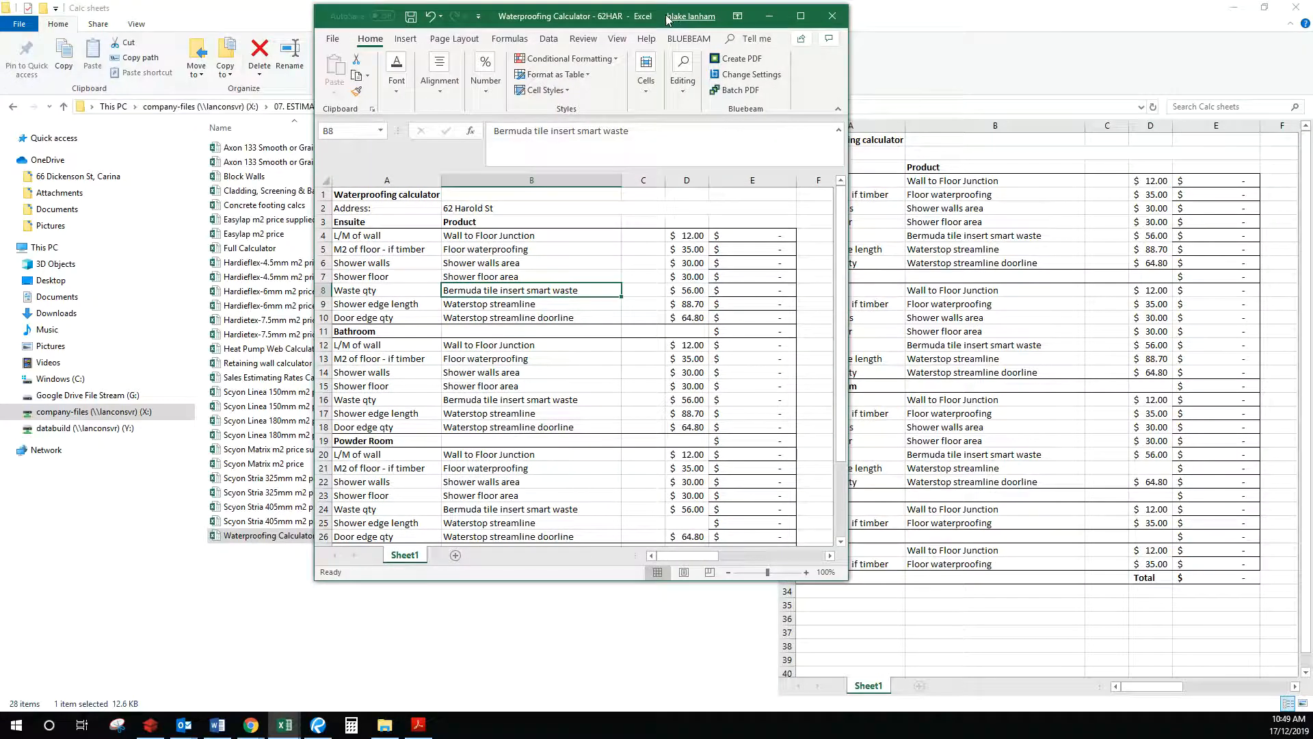
drag(661, 16, 1312, 167)
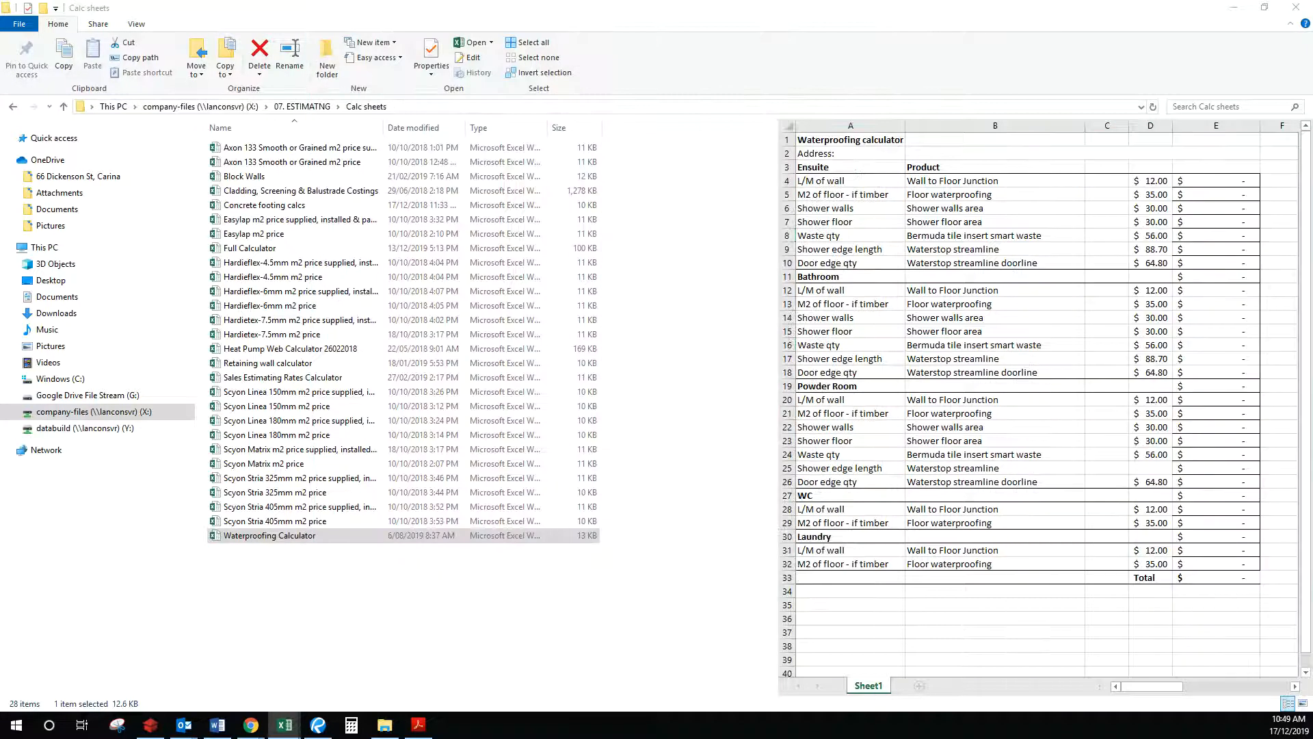
Step: Show the page 6 upper floor plan in Bluebeam, zoomed in on the ensuite beside Master Bed
click(1234, 9)
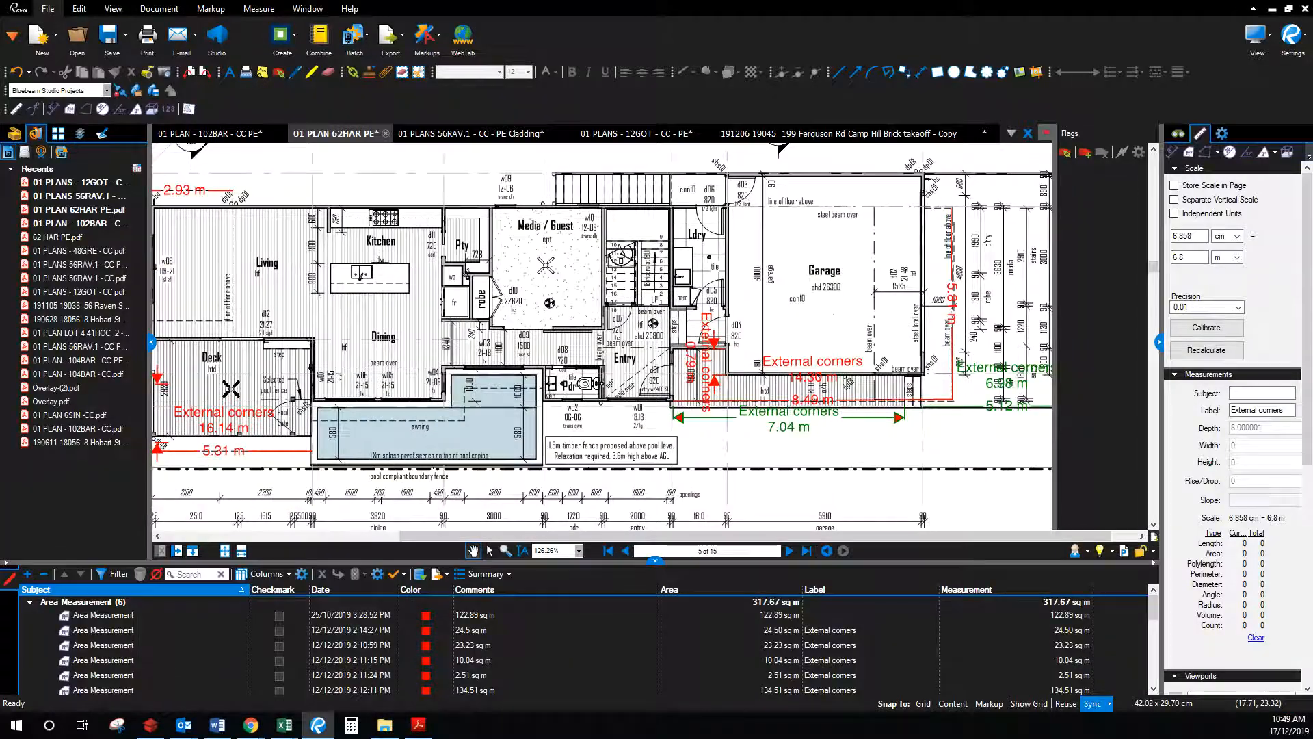
drag(1312, 304, 986, 108)
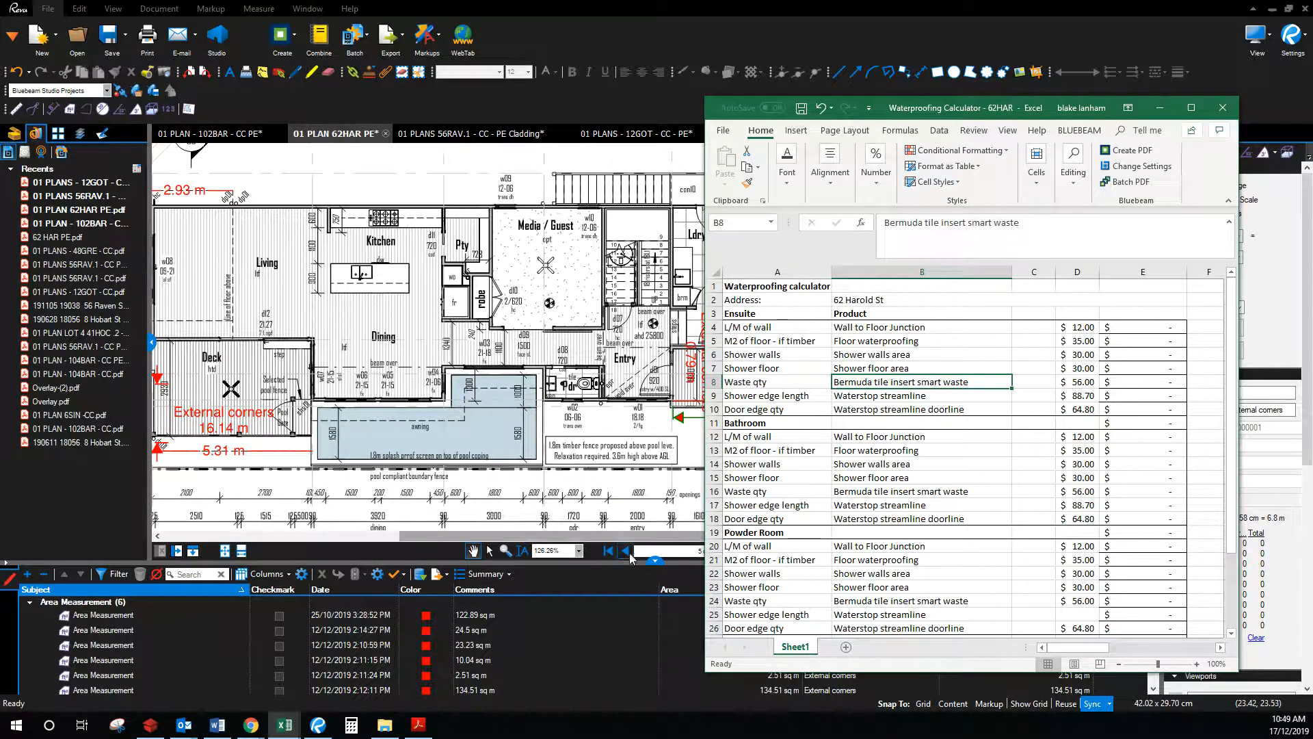
drag(961, 107, 1312, 178)
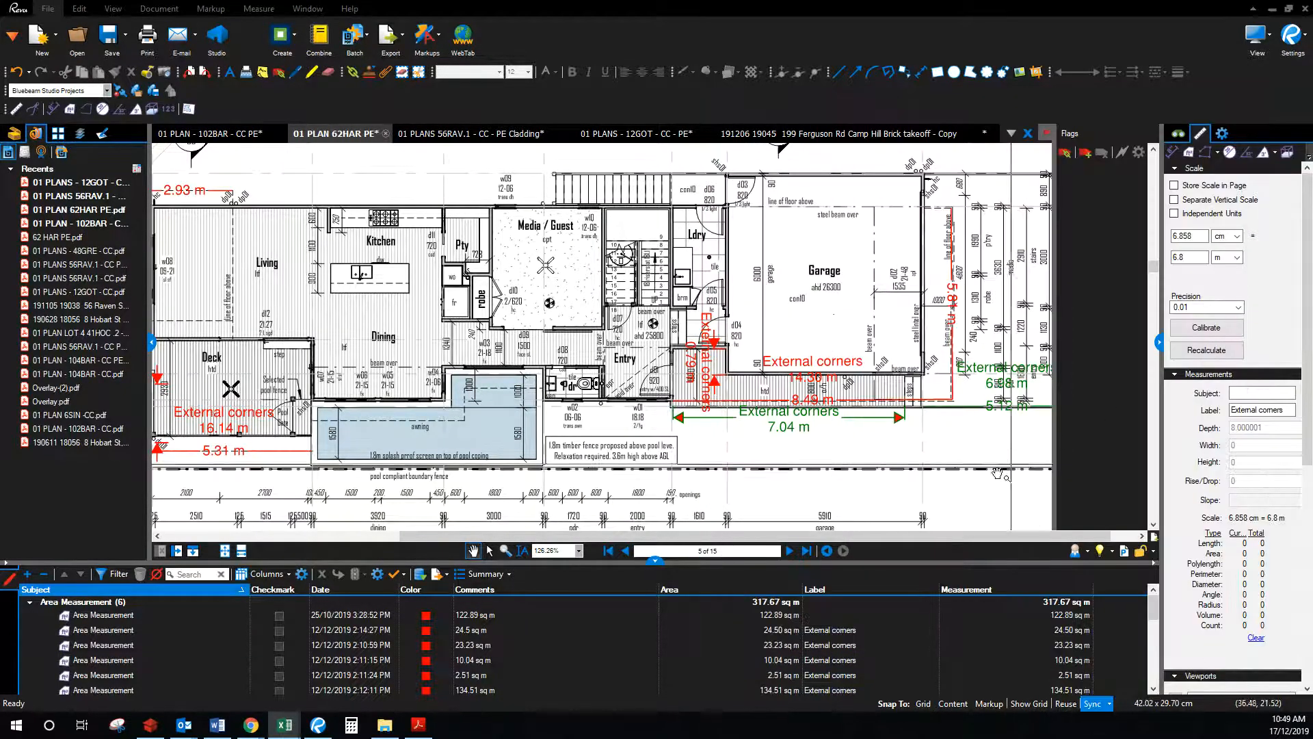
click(788, 550)
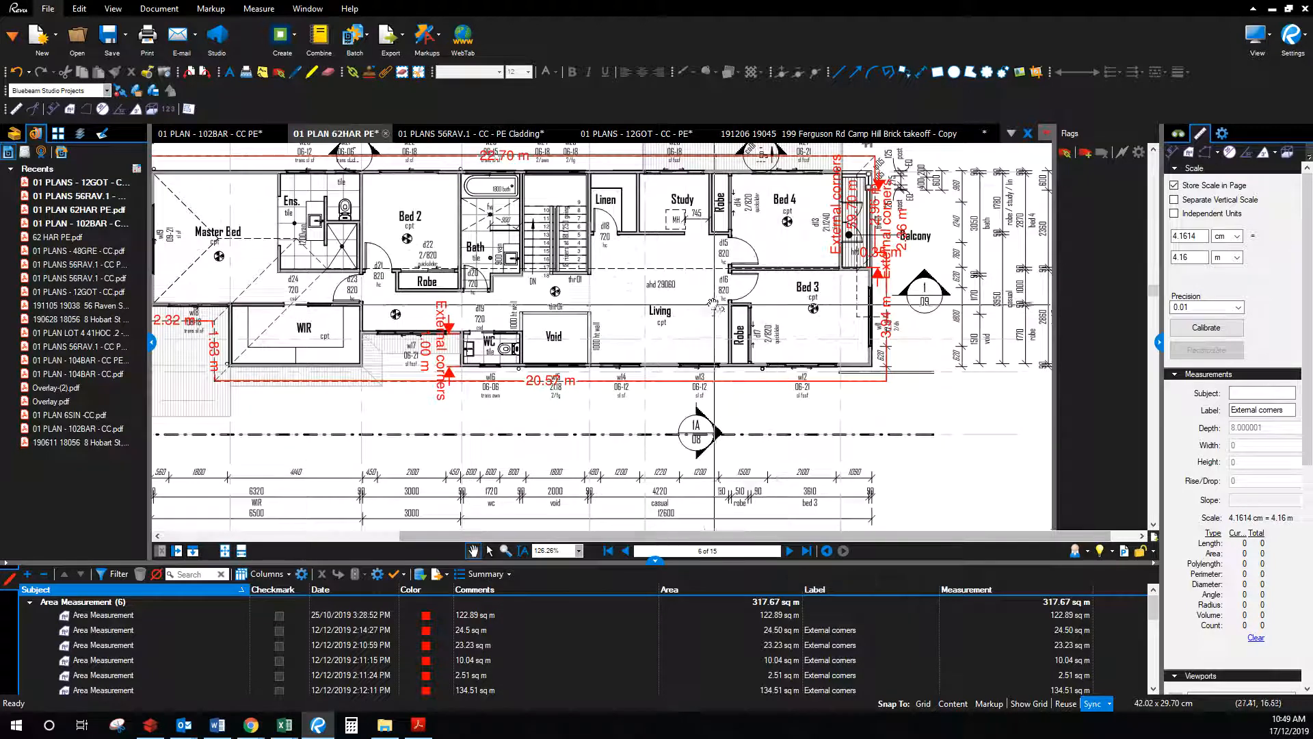
drag(313, 238, 503, 294)
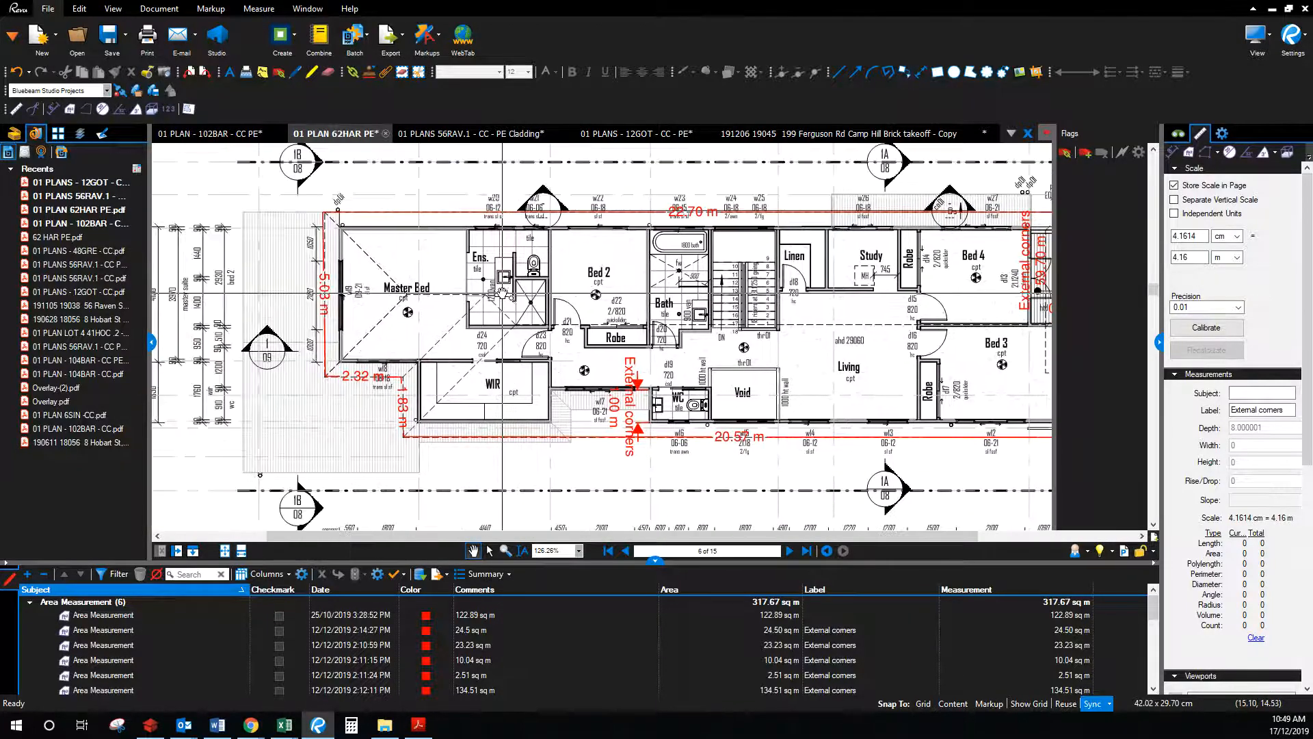
scroll(503, 294, up, 8)
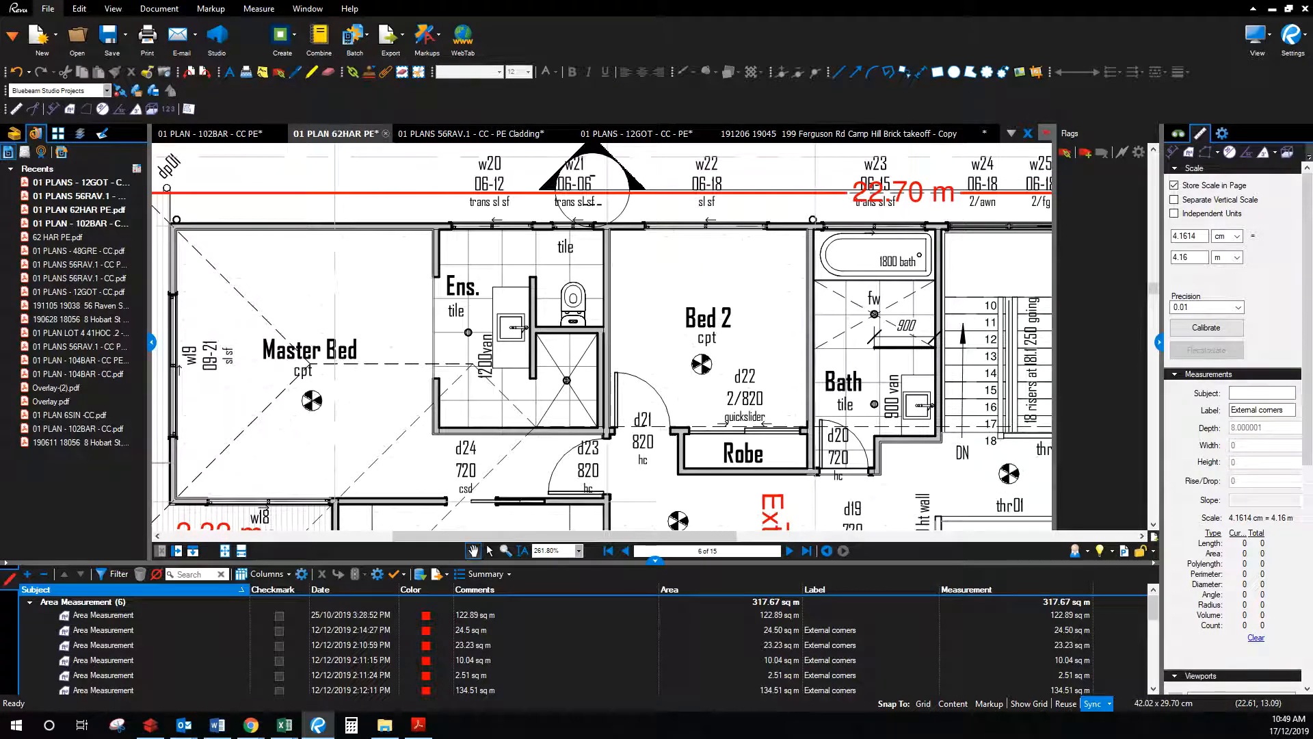
click(284, 724)
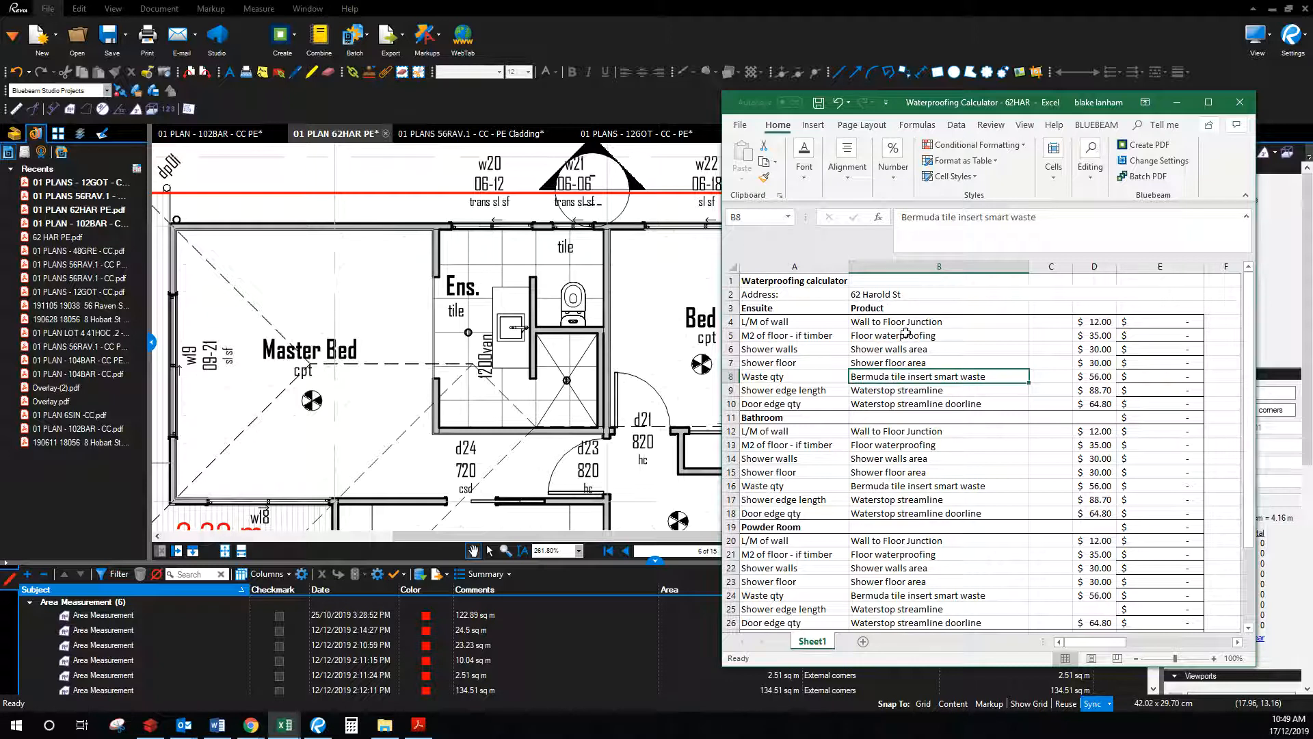
drag(982, 104, 1312, 120)
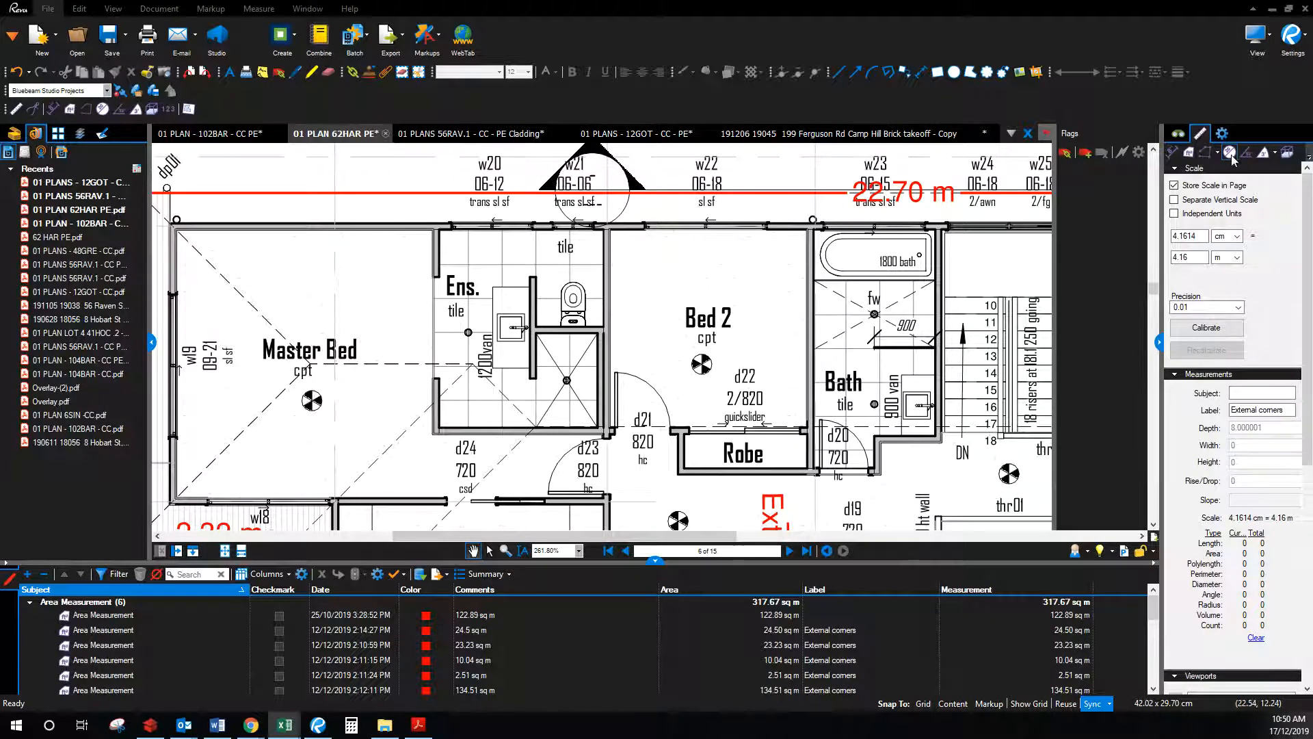
Step: Pick the Perimeter tool and make its line and text colour blue
click(1208, 154)
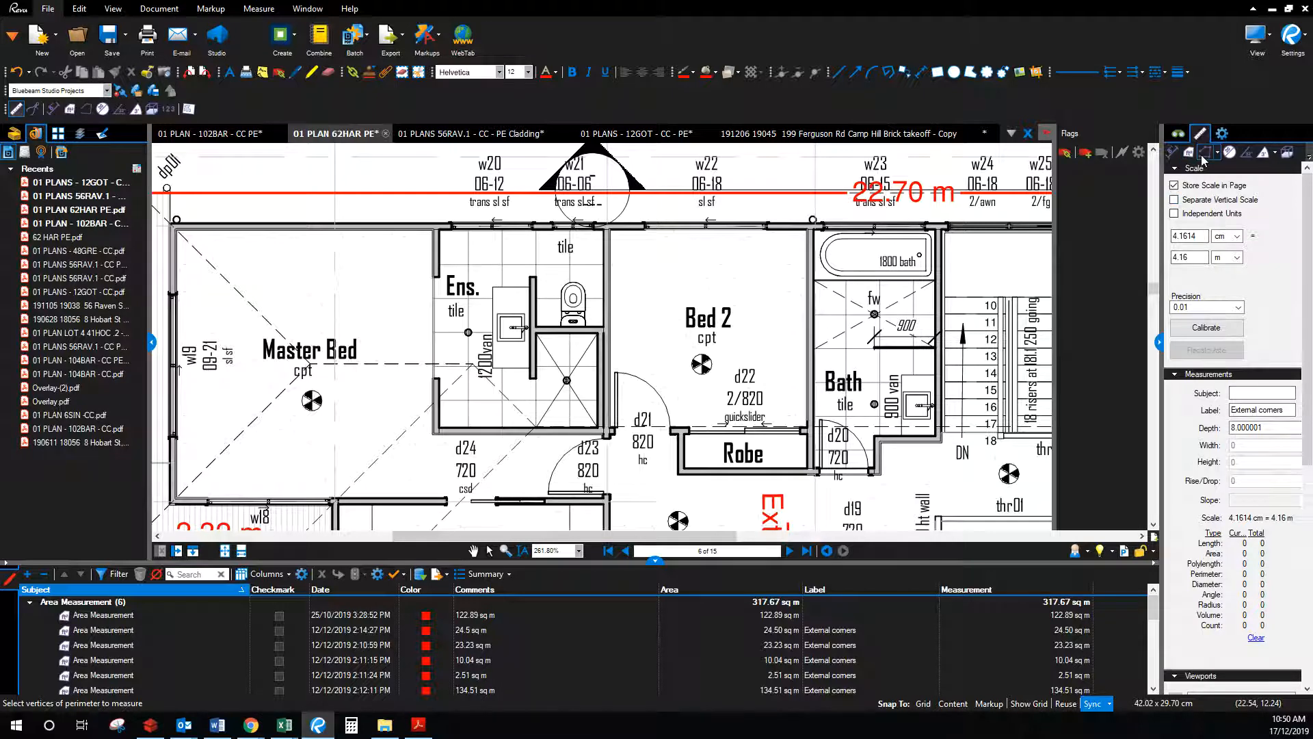
click(695, 75)
click(701, 103)
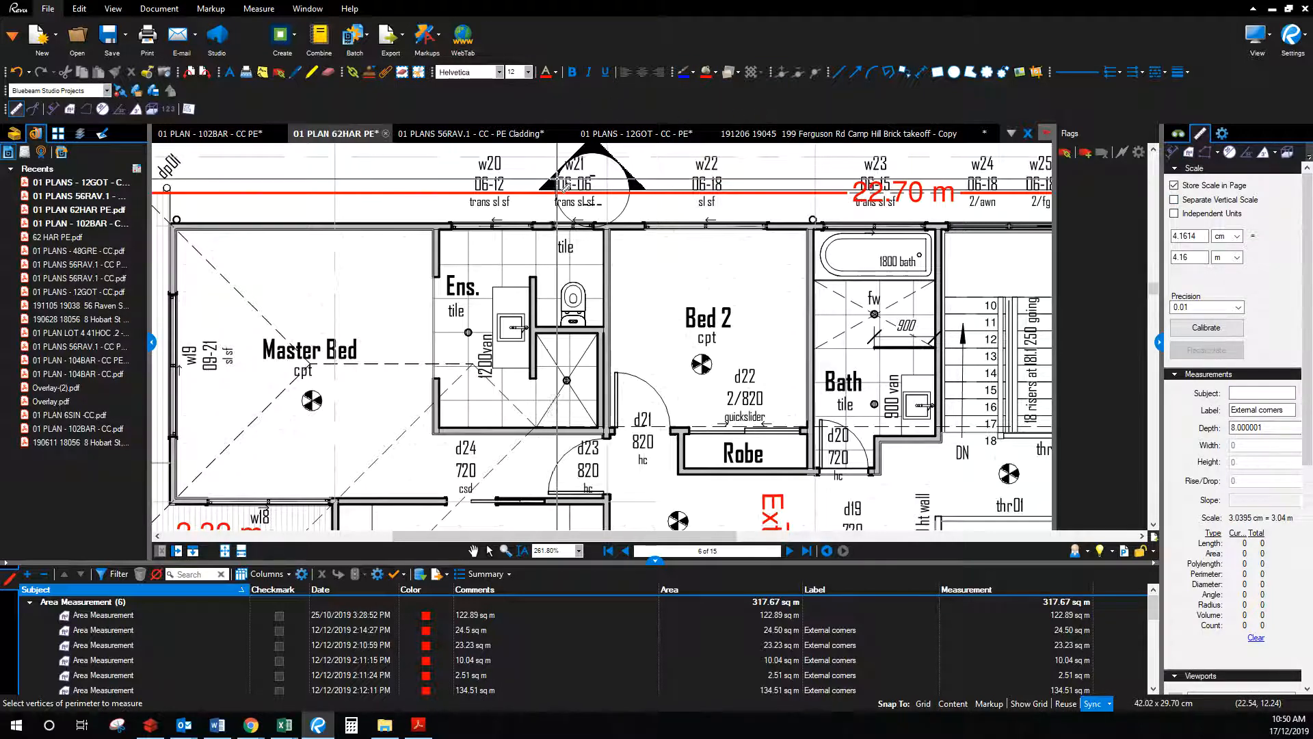
click(557, 74)
click(626, 117)
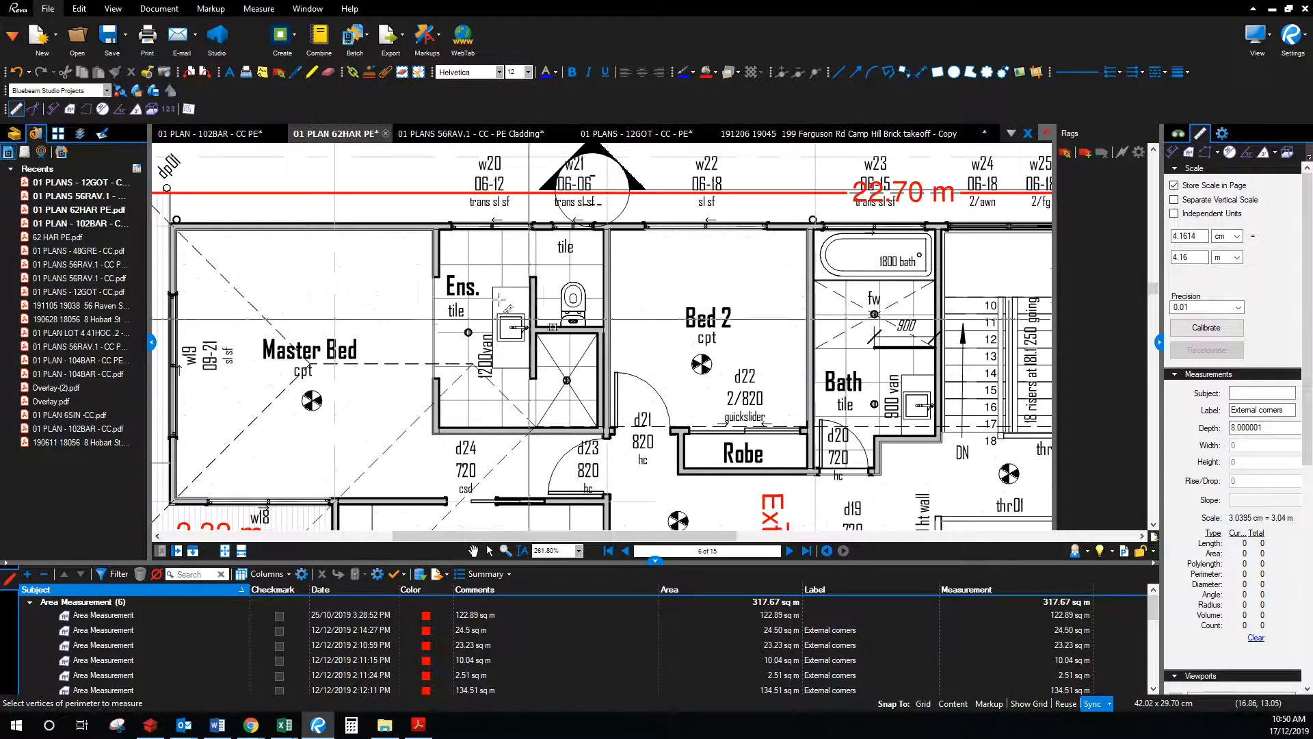
Step: Trace the ensuite shower walls as a 13.98 m External corners perimeter
click(438, 275)
click(440, 230)
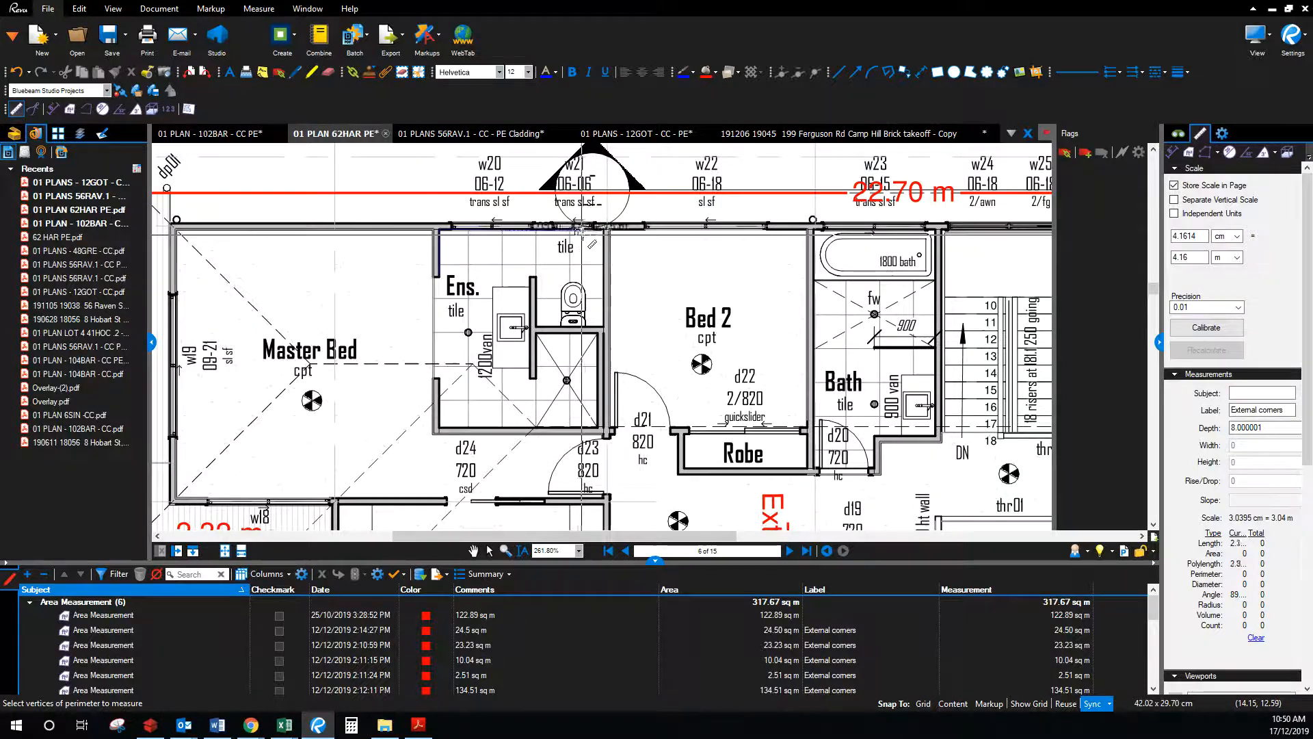
click(605, 231)
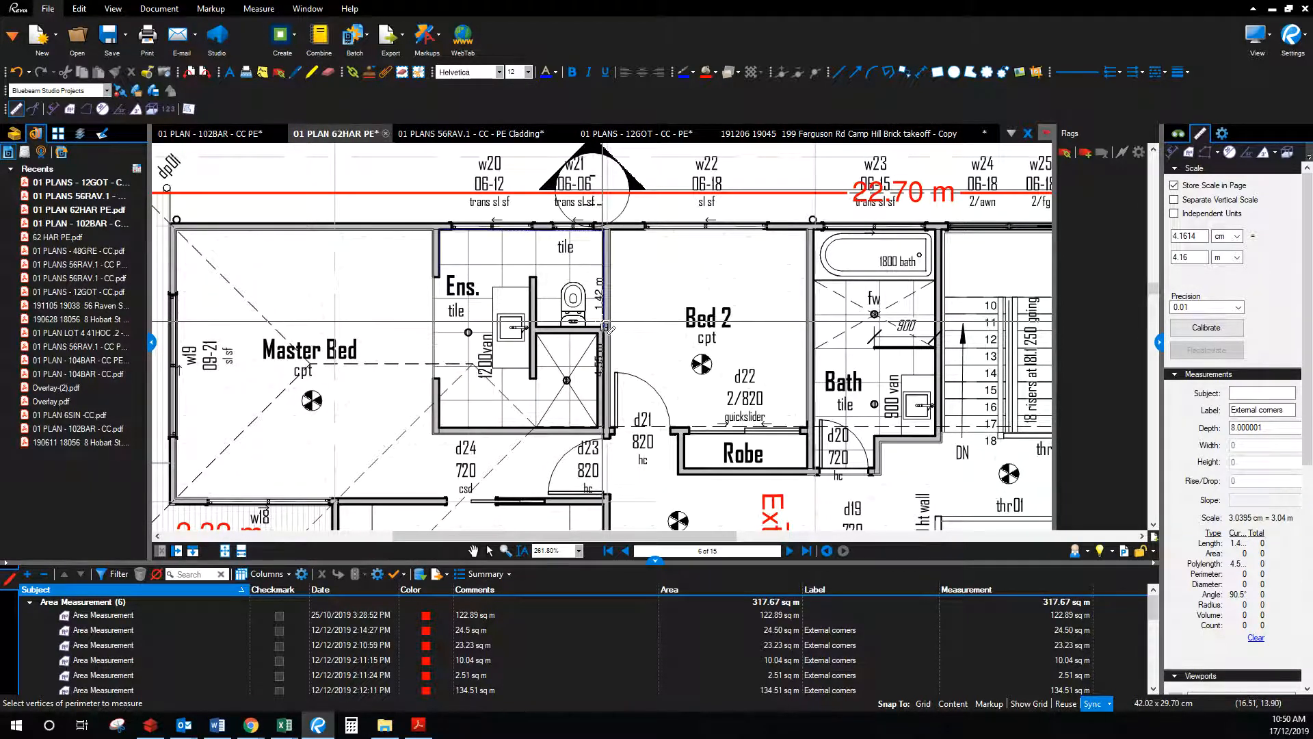
click(605, 327)
click(536, 327)
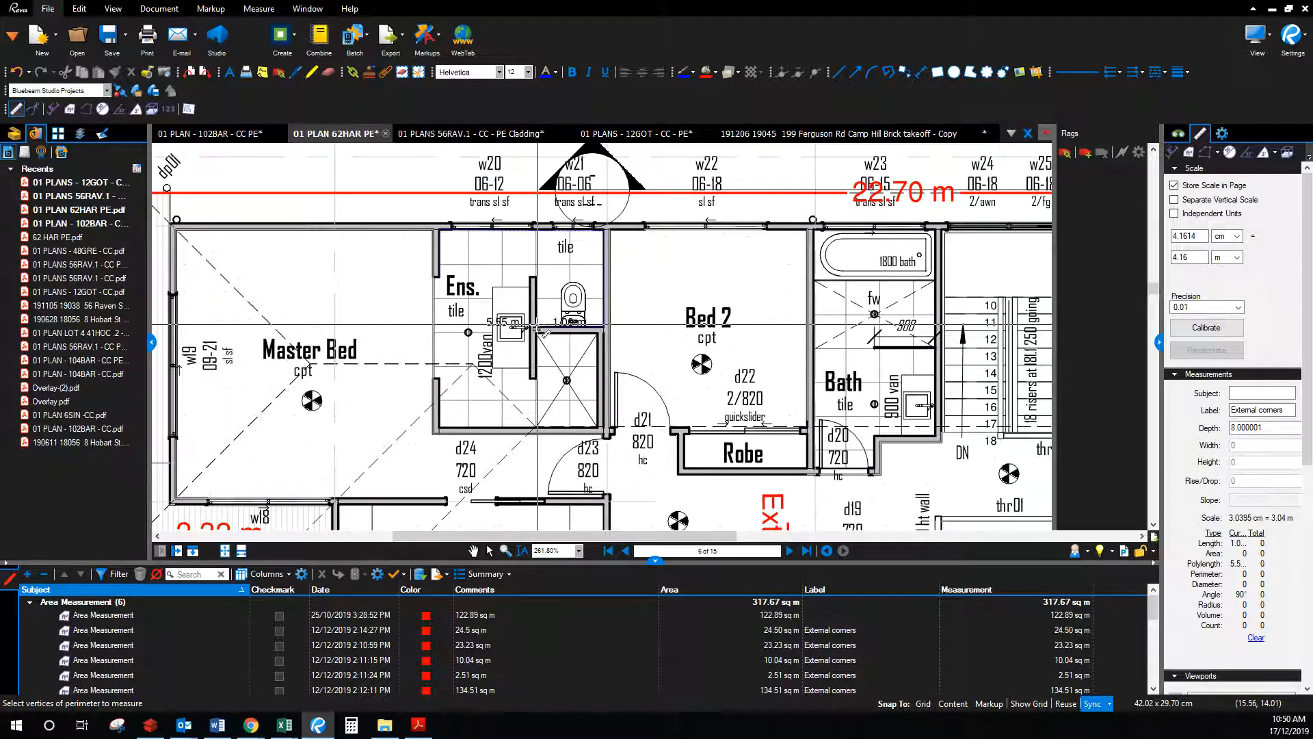
click(536, 277)
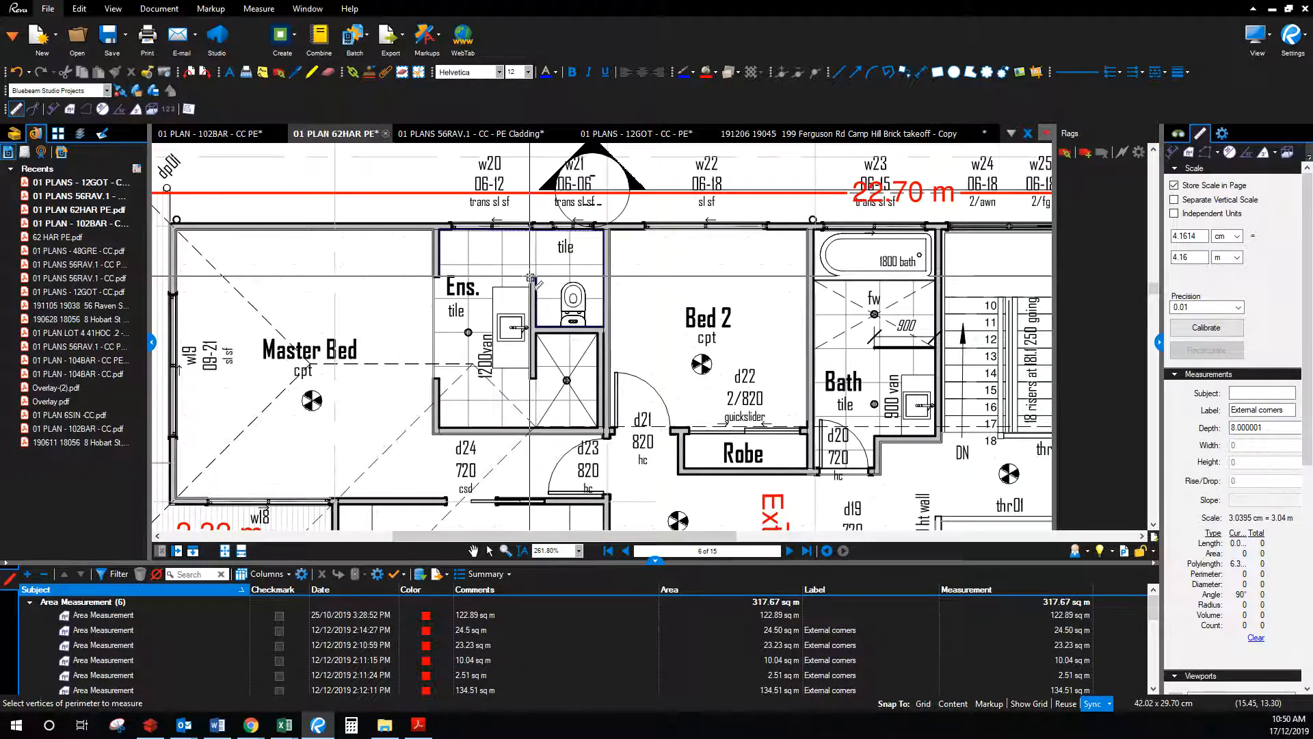
click(531, 376)
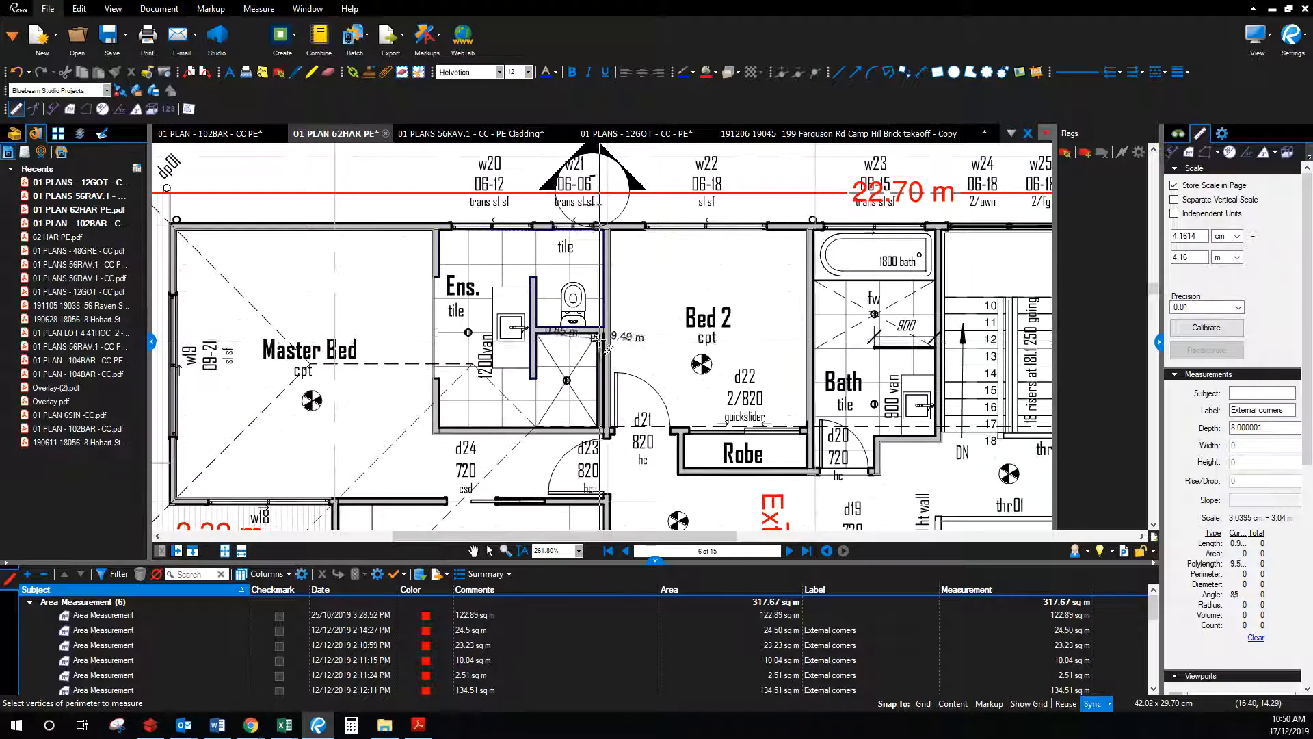
click(600, 332)
click(599, 427)
click(436, 429)
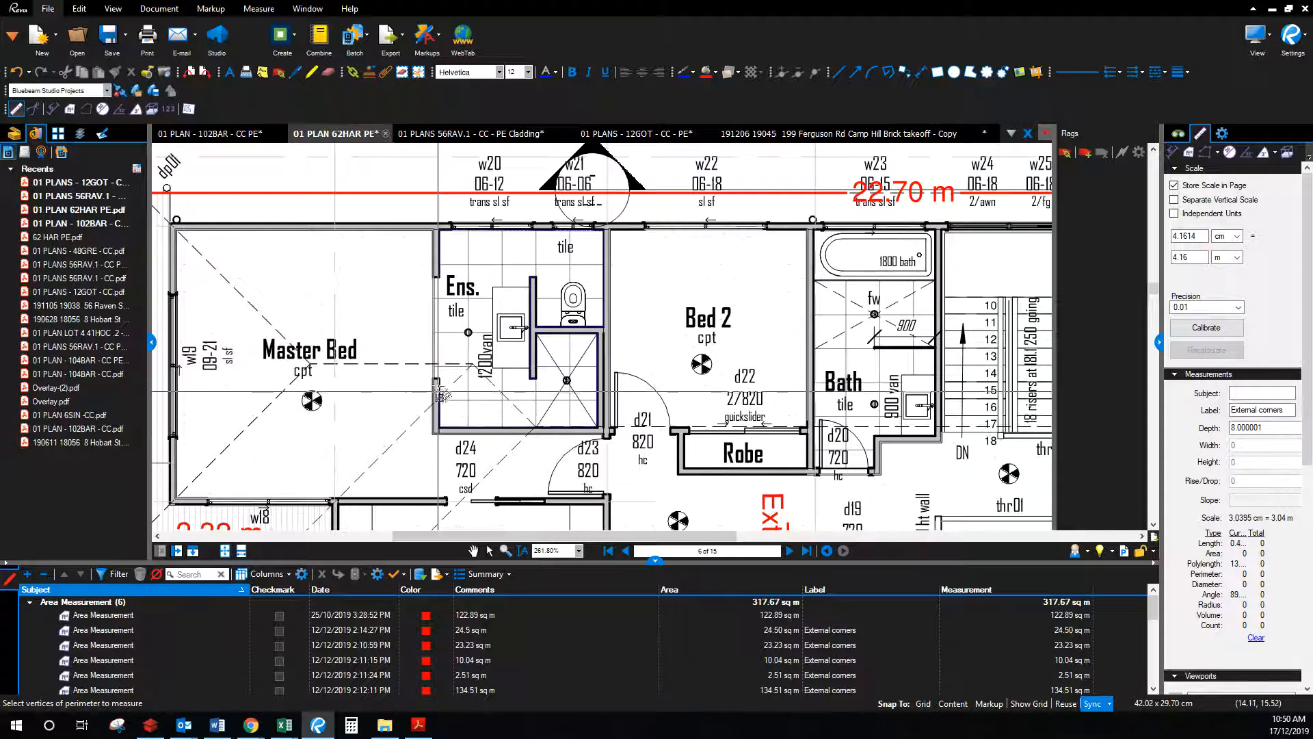
click(439, 378)
key(Return)
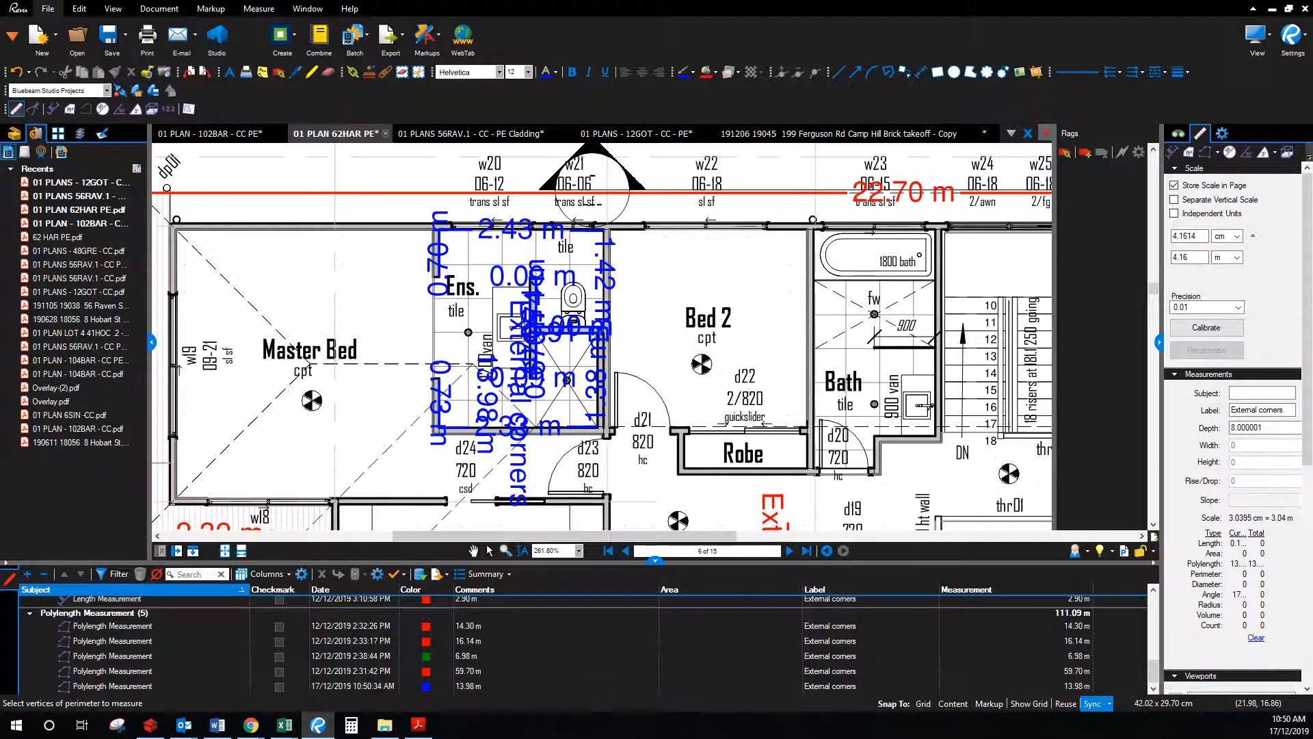
click(284, 724)
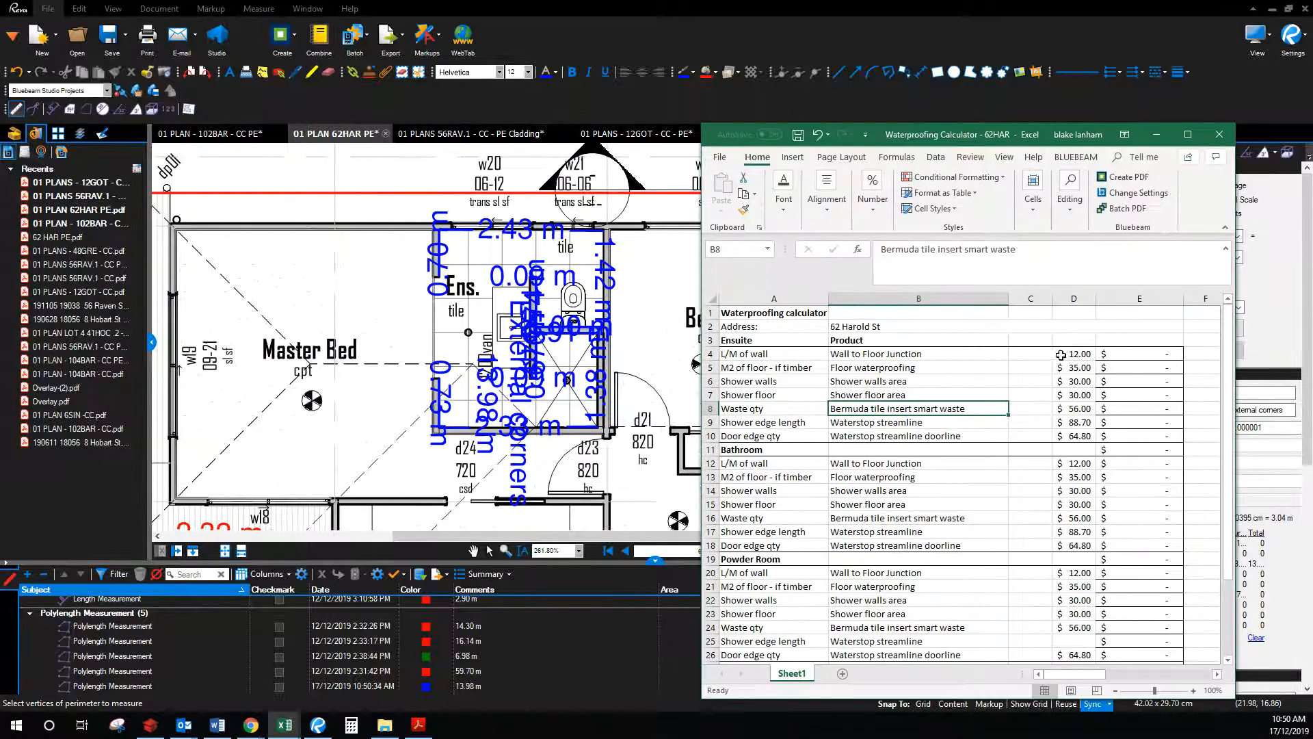
Step: Enter 14 in C4 for the ensuite wall junction, giving $168.00, then move Excel aside
click(1136, 355)
click(1032, 356)
text(14)
key(Return)
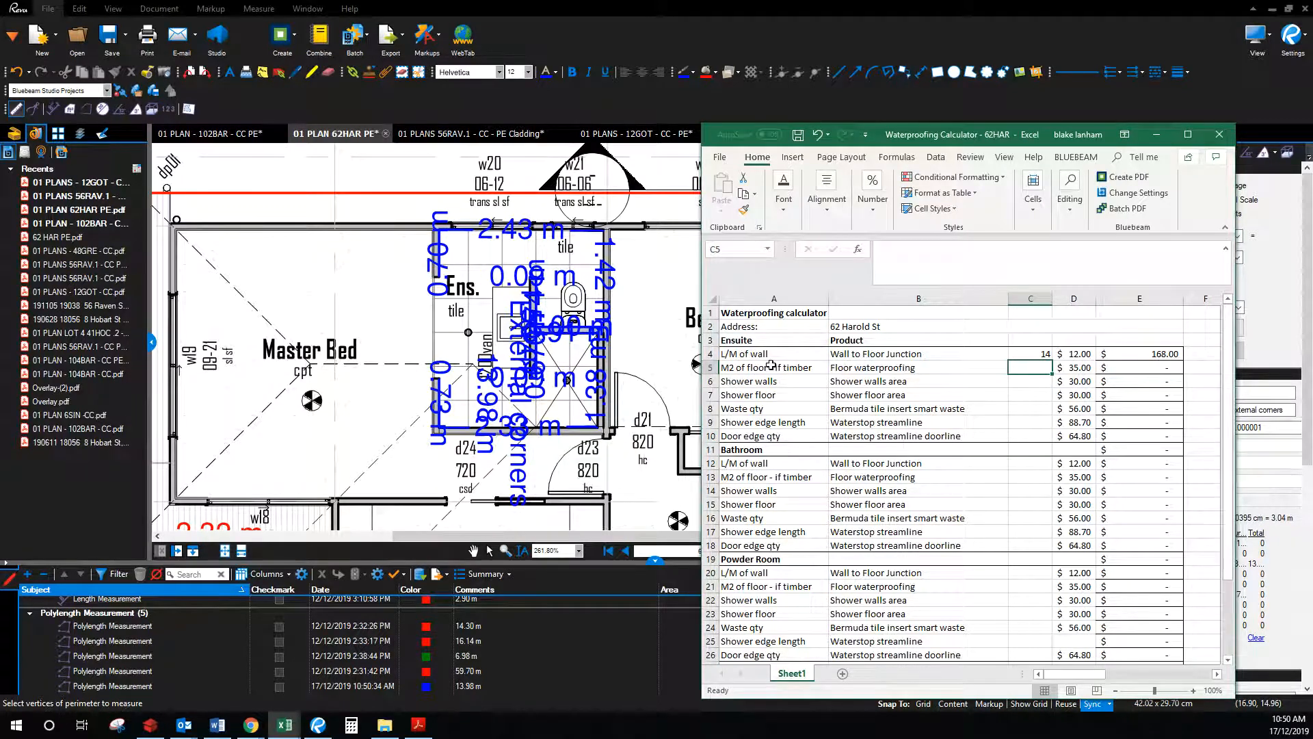
drag(923, 140, 1312, 198)
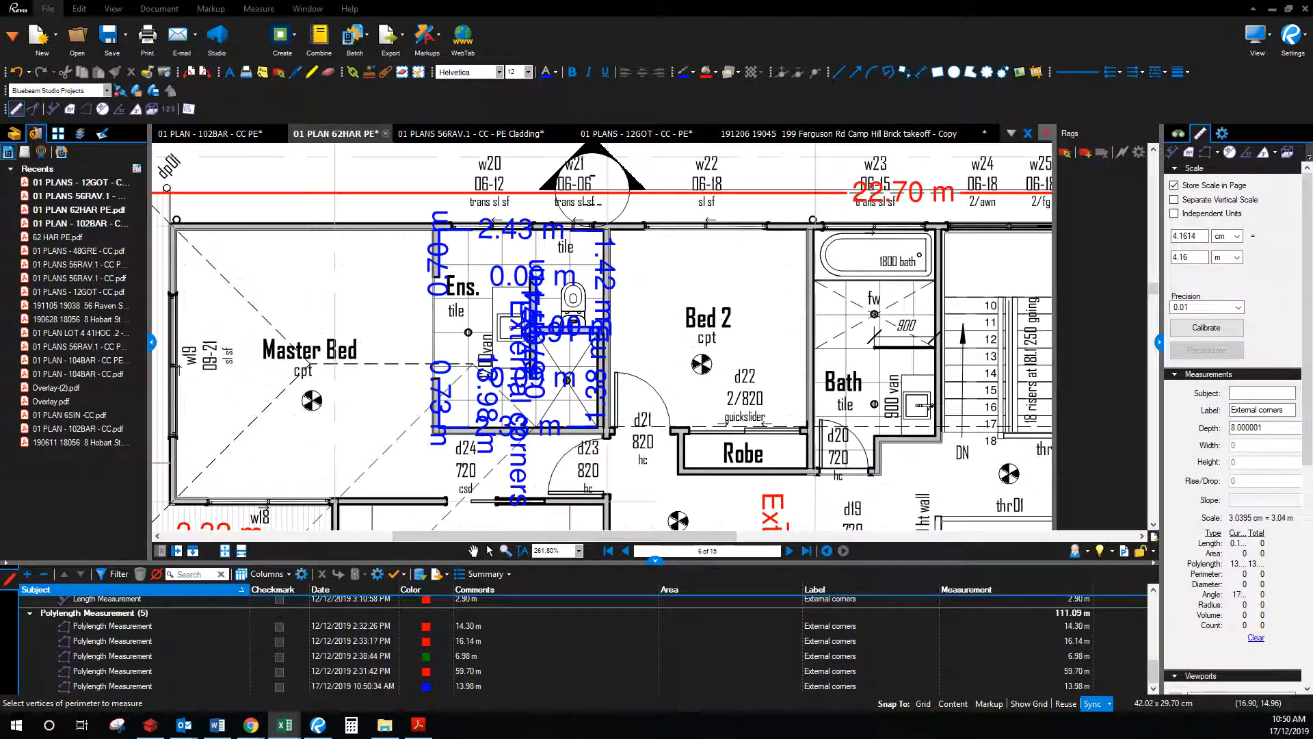
Step: Set the Area tool to no hatch, 30% fill opacity, and cyan outline and text
click(1189, 153)
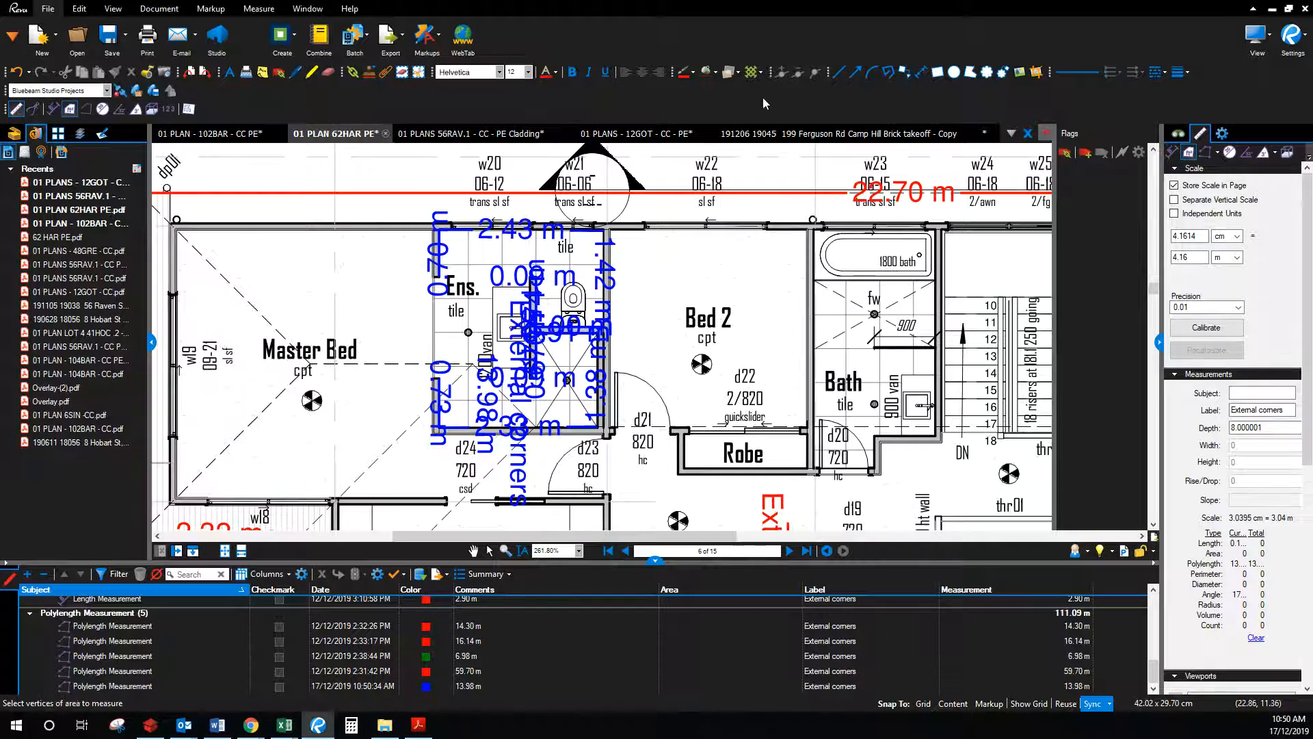
click(761, 75)
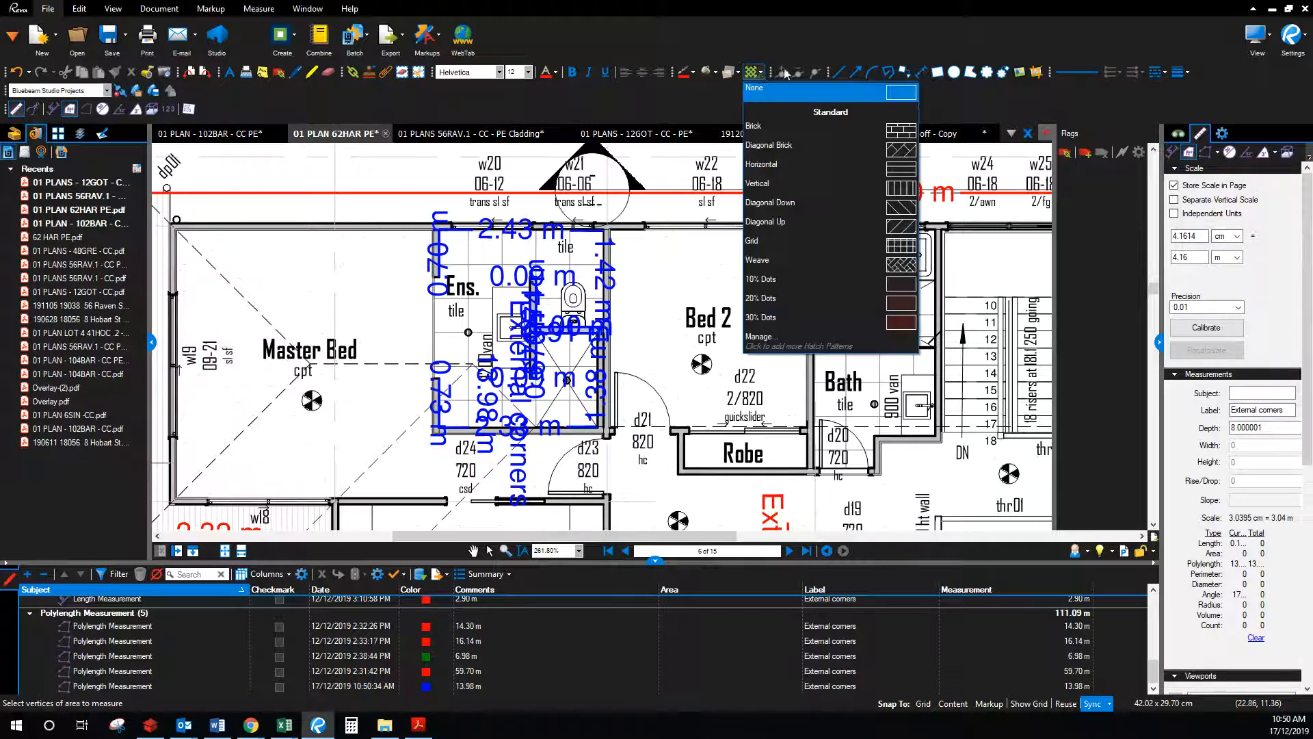
click(752, 72)
click(734, 72)
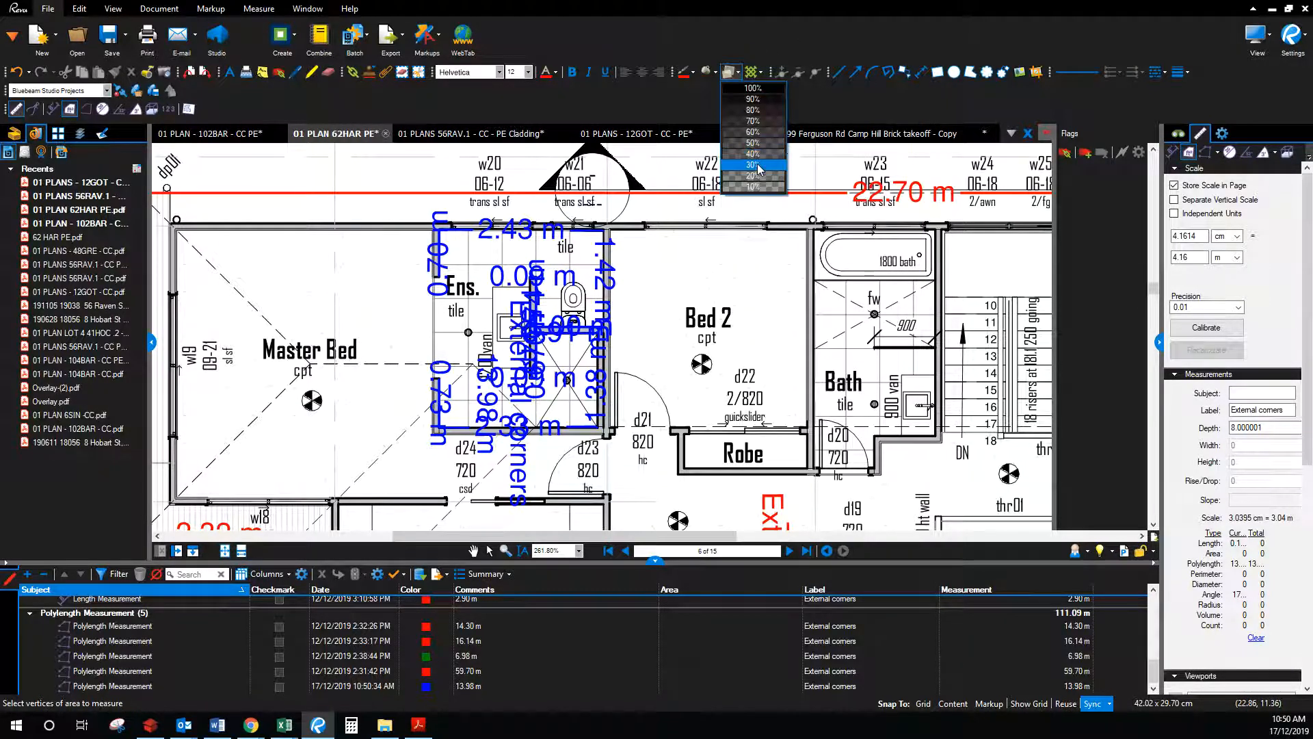
click(753, 165)
click(692, 72)
click(749, 140)
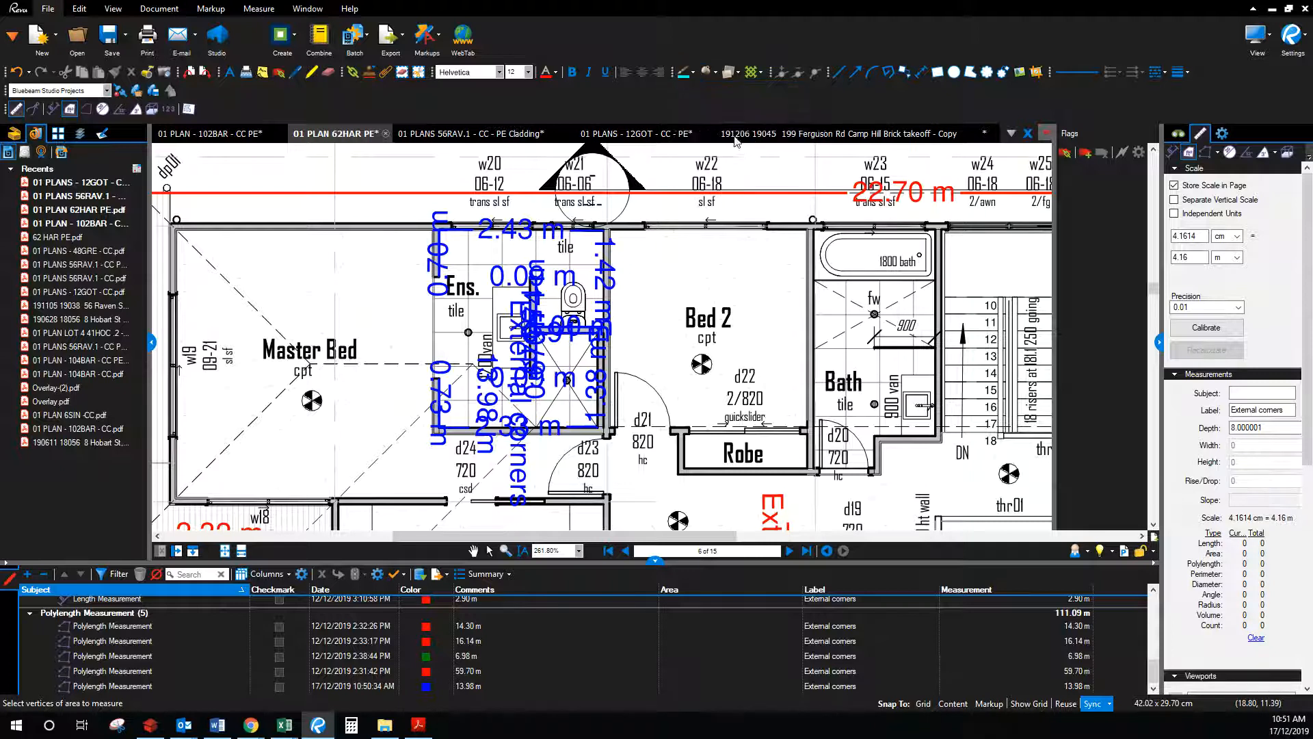
click(557, 75)
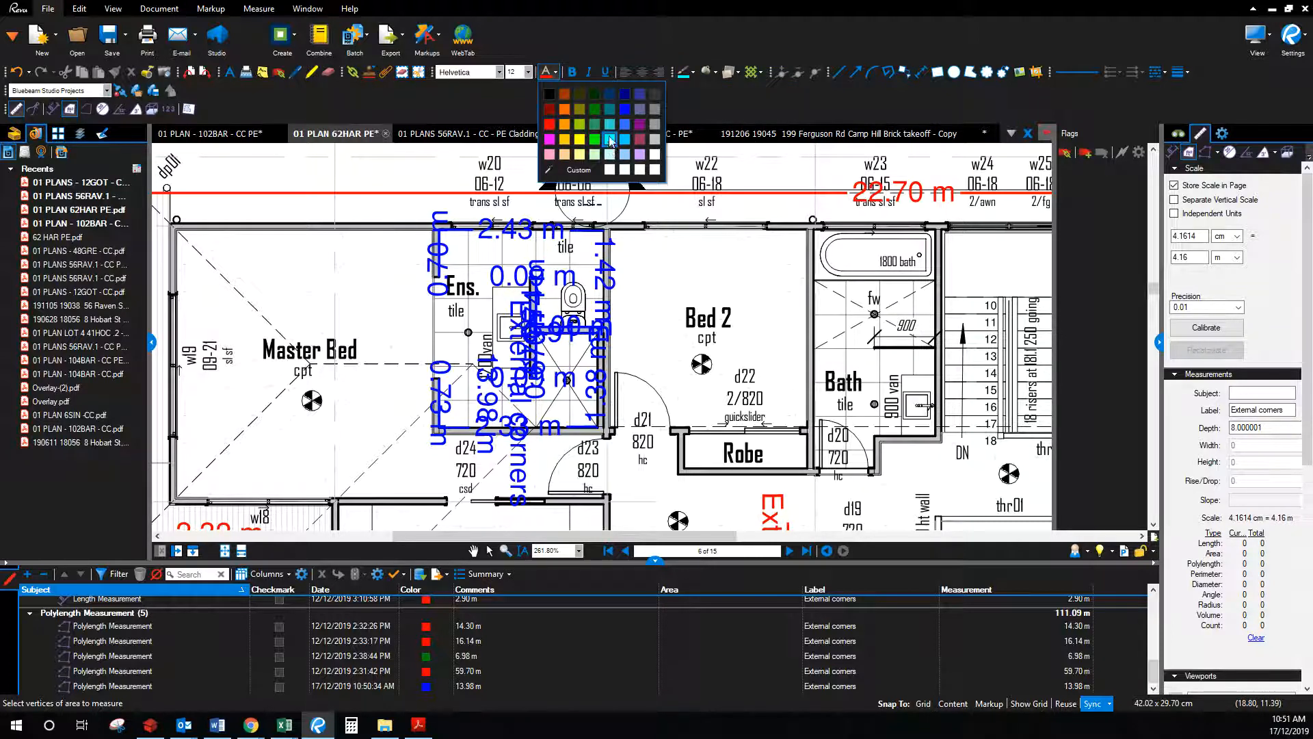
click(611, 140)
Step: Trace the ensuite floor's four corners as a 6.93 sq m area and select it
click(450, 226)
click(603, 228)
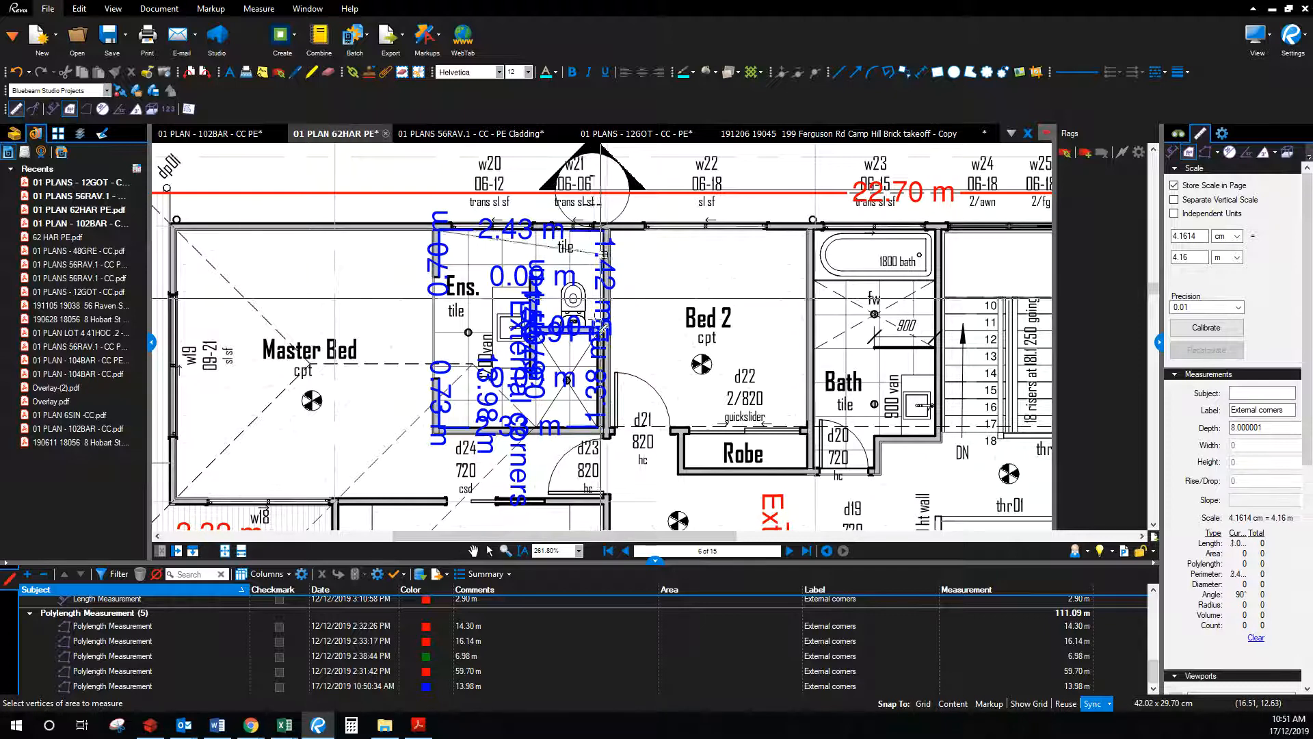
click(603, 431)
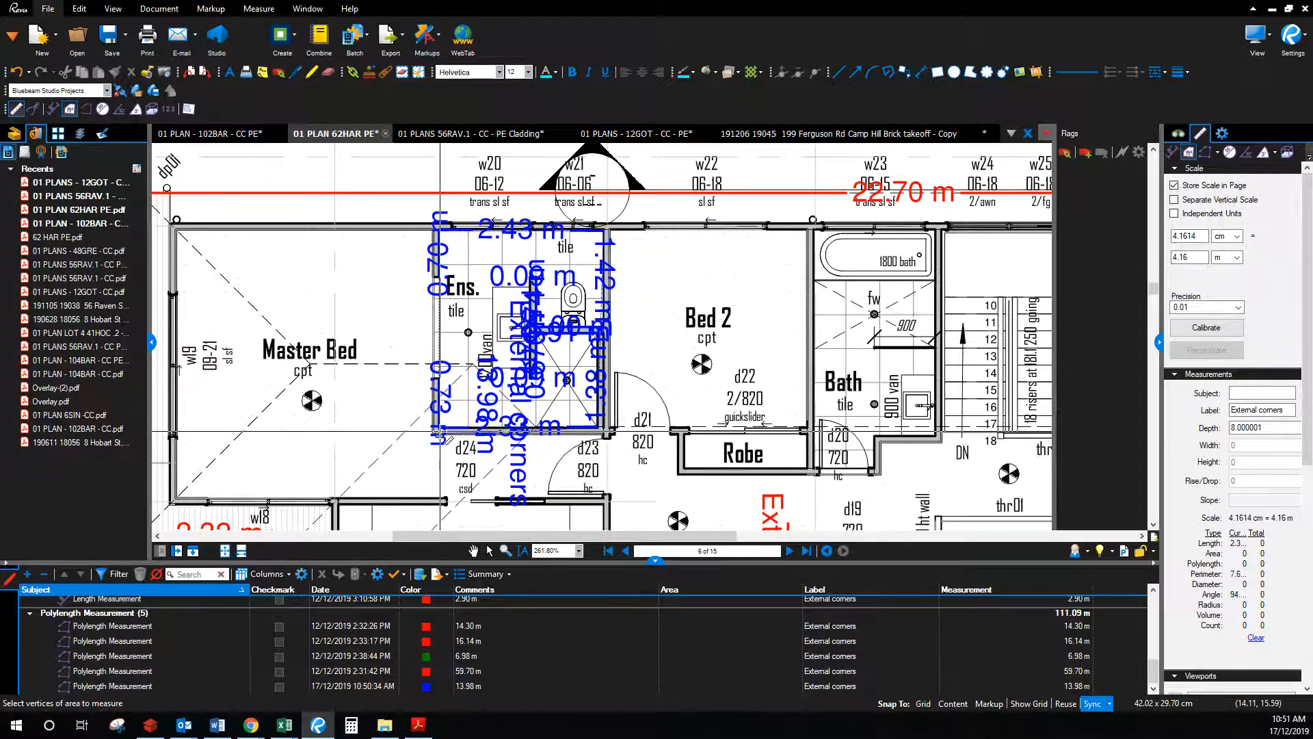
double_click(439, 431)
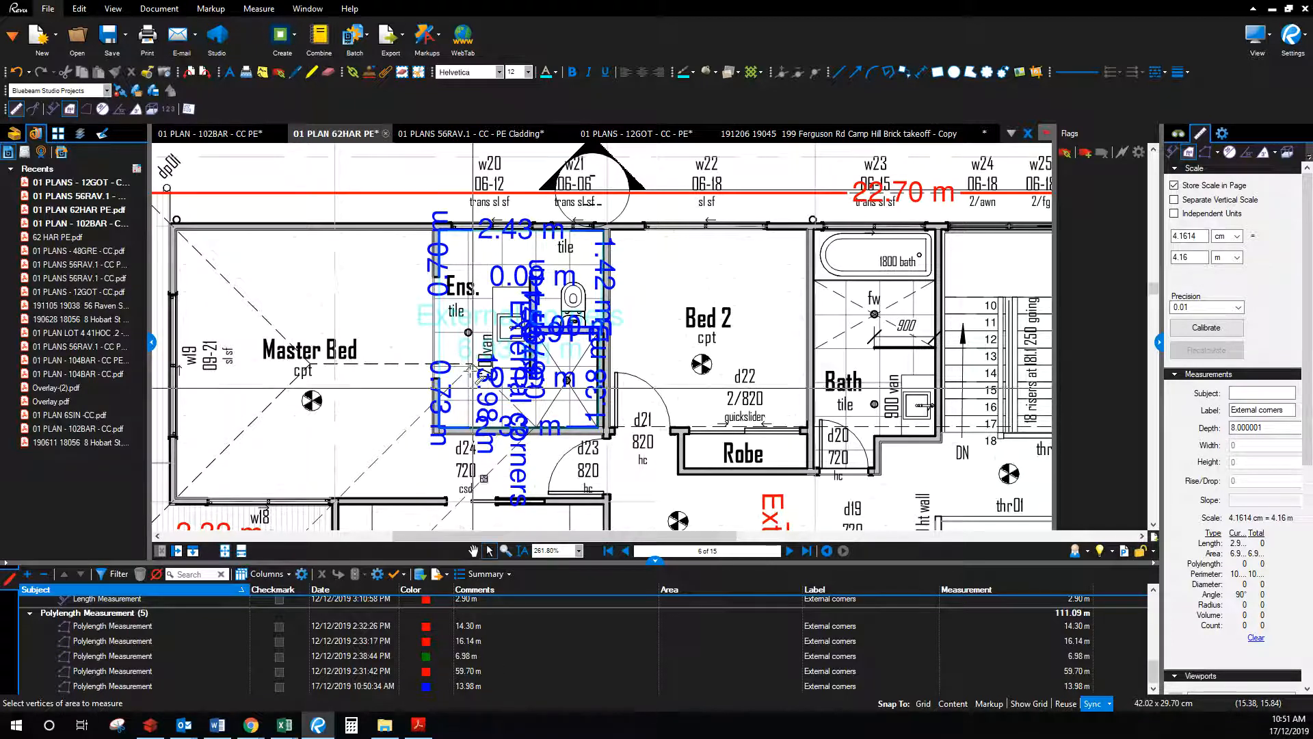
click(490, 551)
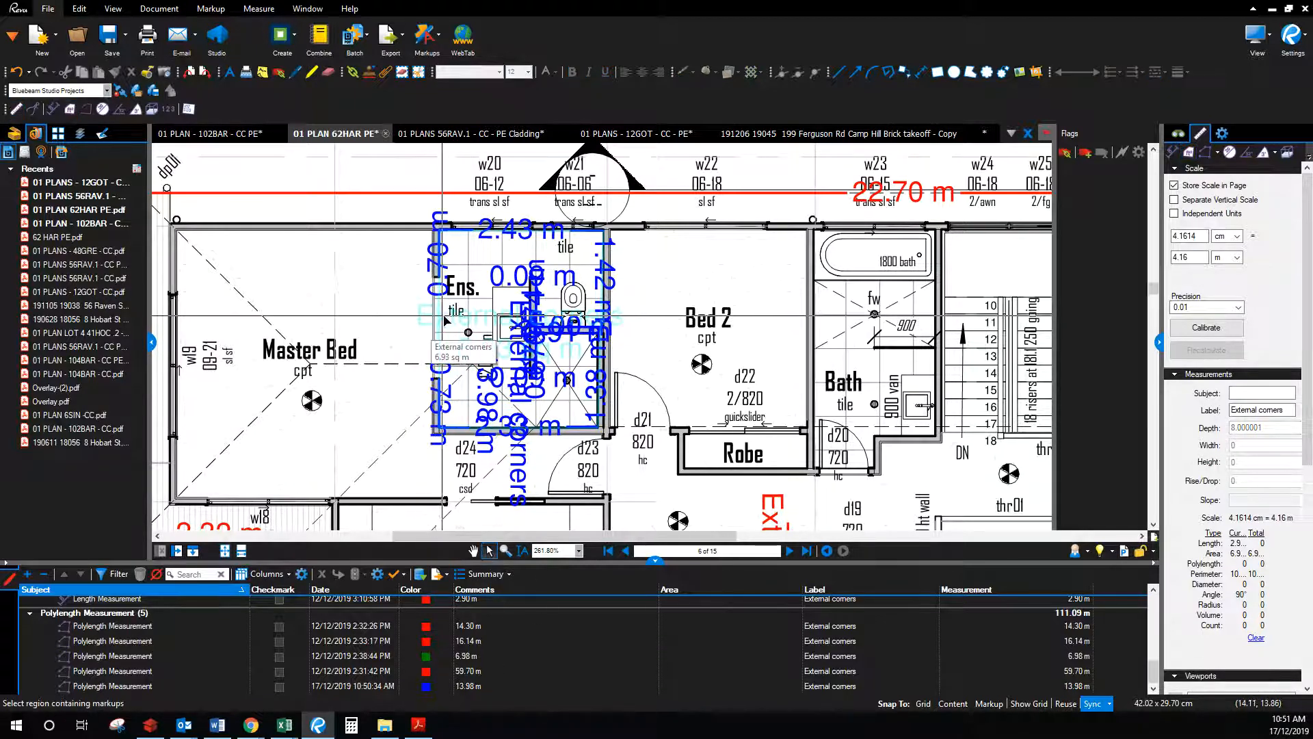
click(533, 349)
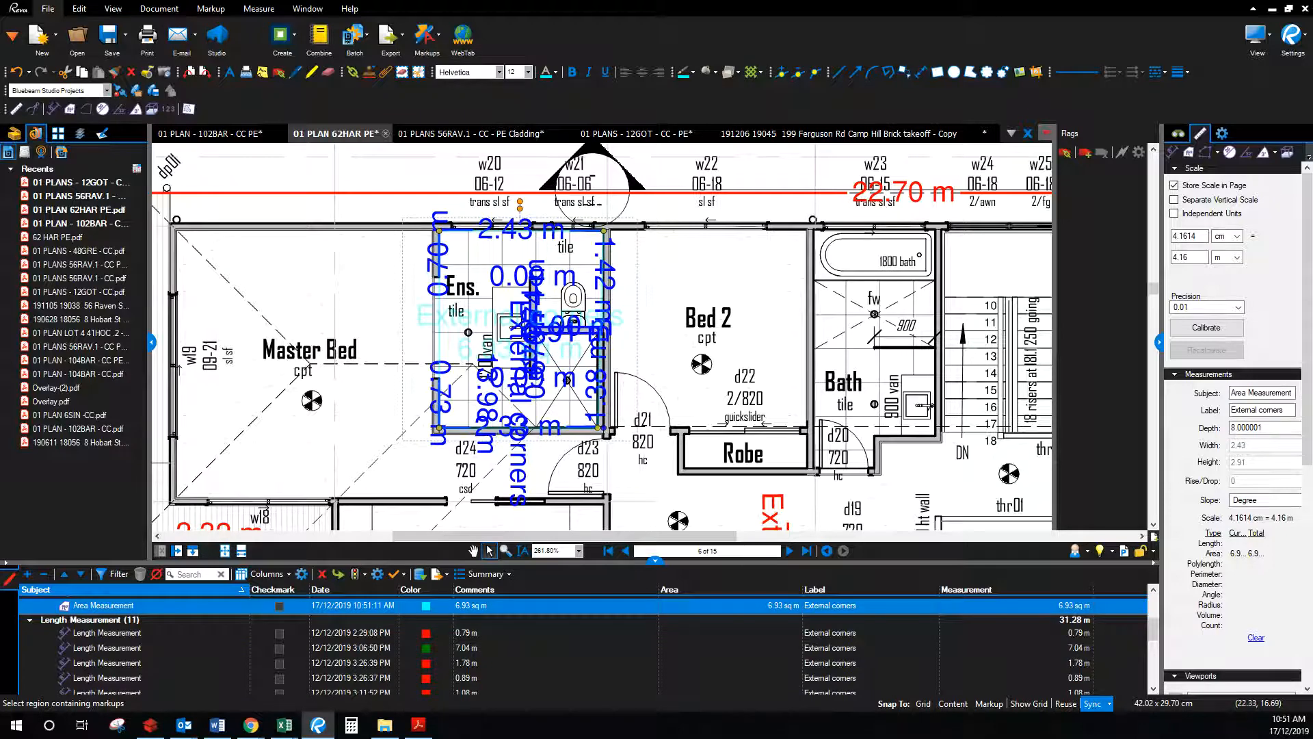
Step: Enter the 6.93 ensuite floor area in C5, totalling $242.55, then minimise Excel
drag(1312, 137, 993, 64)
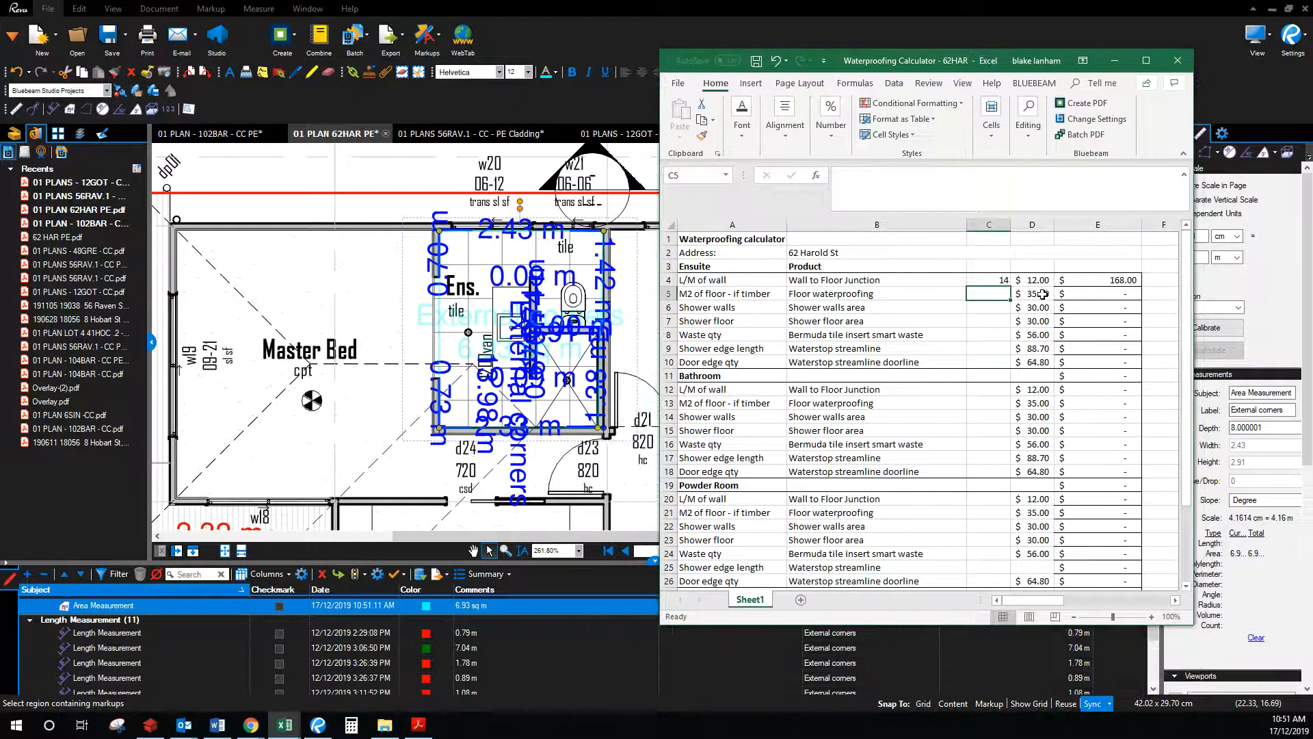
text(6.93)
key(Return)
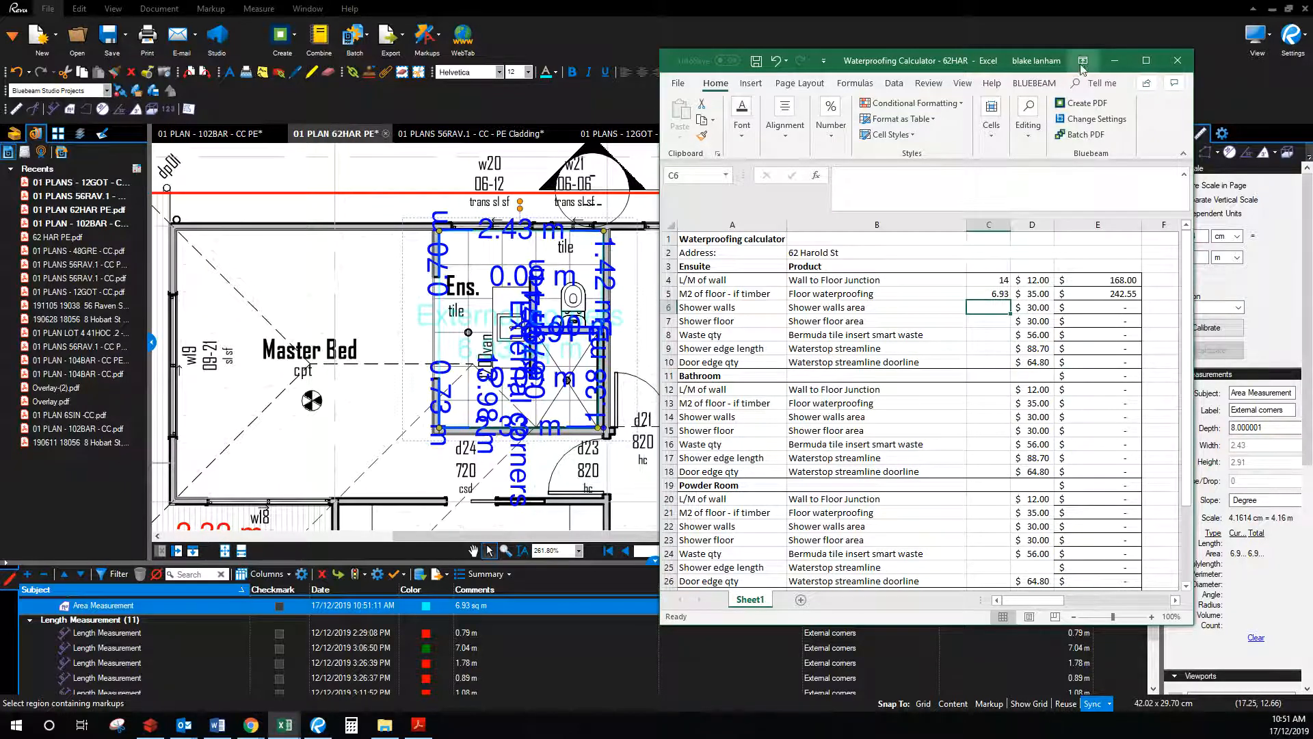
click(1115, 60)
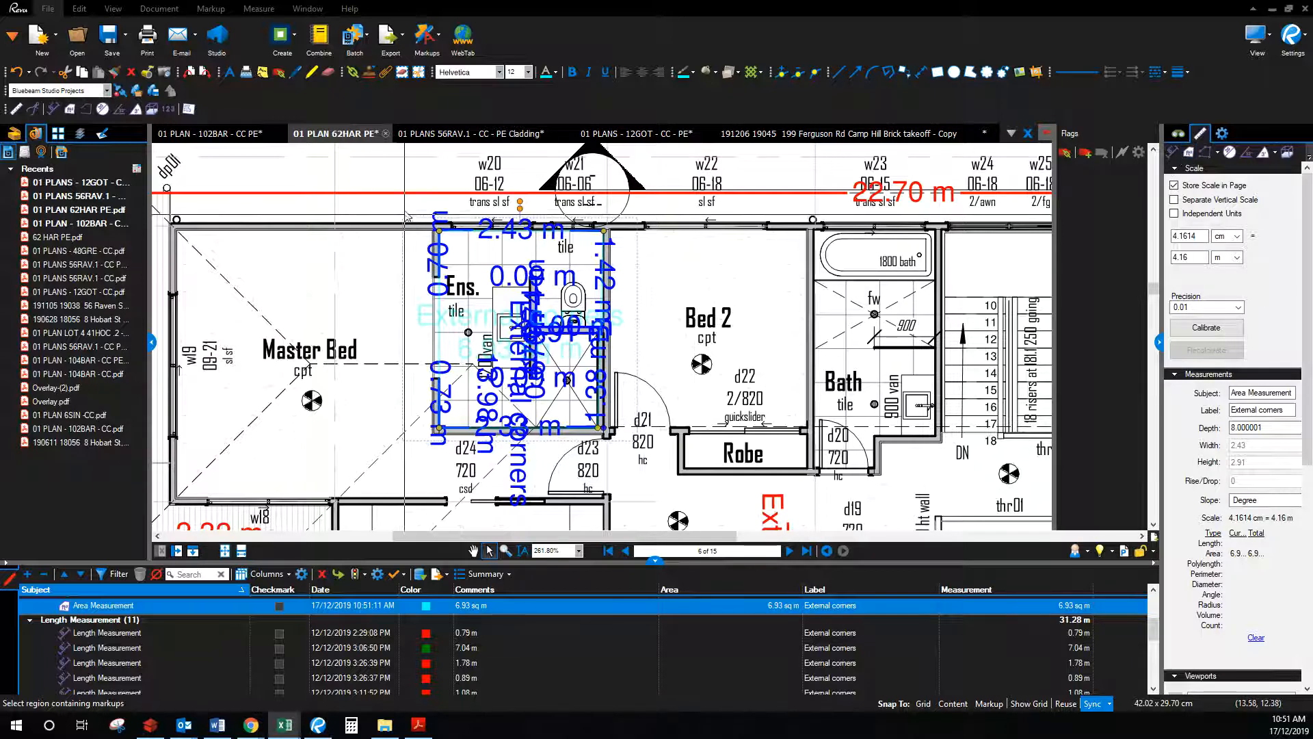
Step: Move the cyan ensuite area and blue perimeter measurements over into Master Bed
click(628, 448)
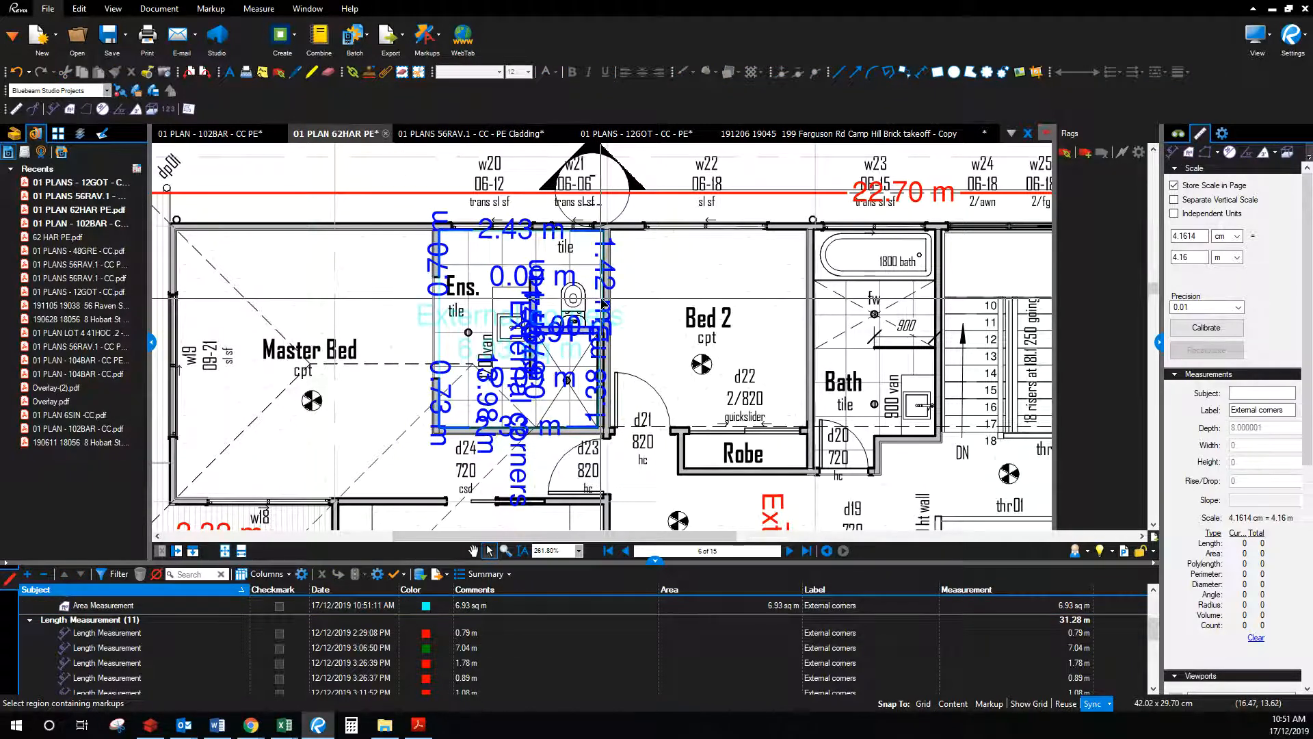
click(426, 349)
drag(425, 345, 251, 339)
drag(428, 250, 212, 239)
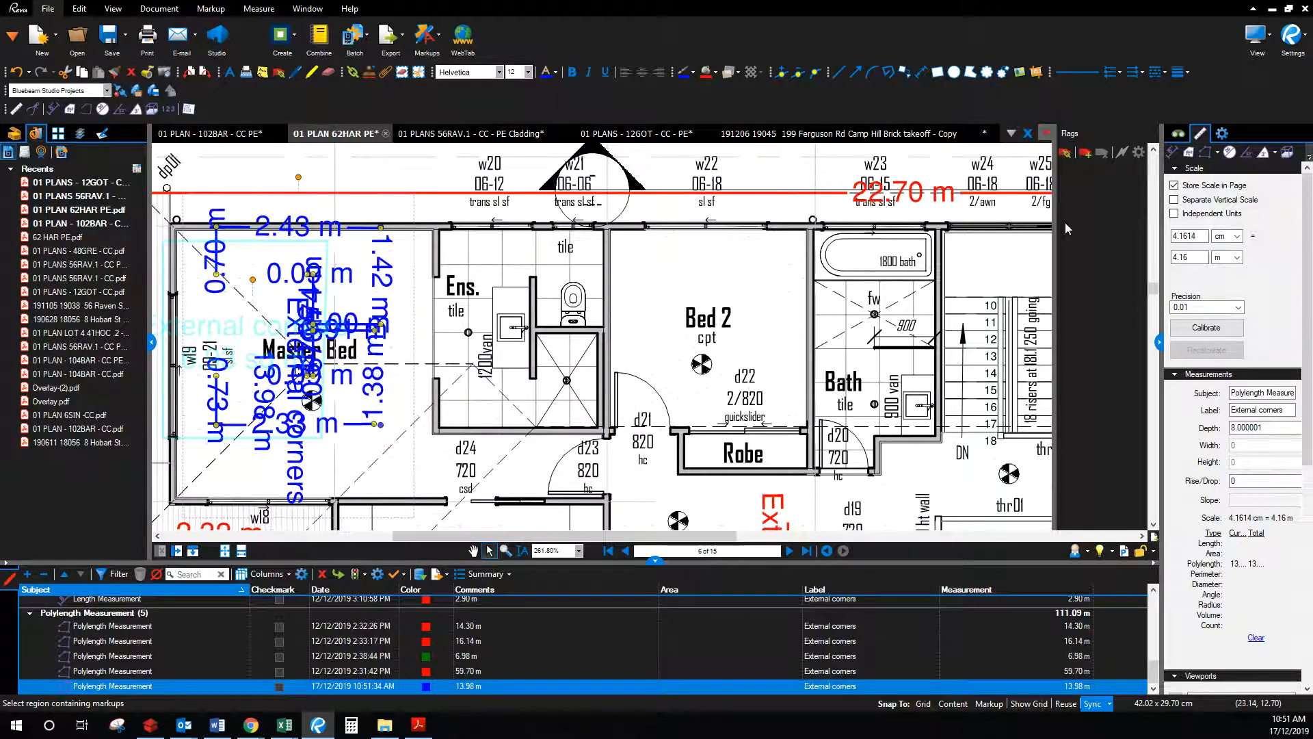
Step: Trace the shower edge as a 3.85 m External corners perimeter
click(1204, 156)
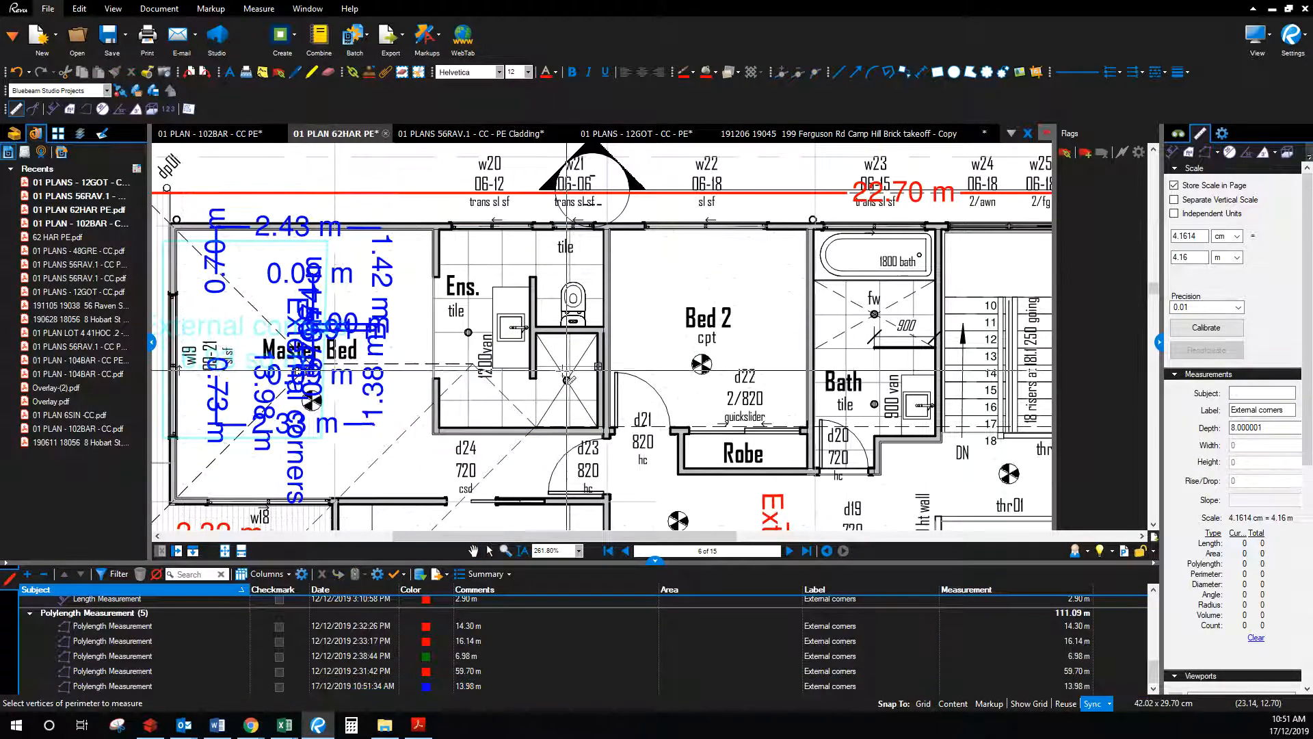
click(536, 378)
click(536, 329)
click(602, 332)
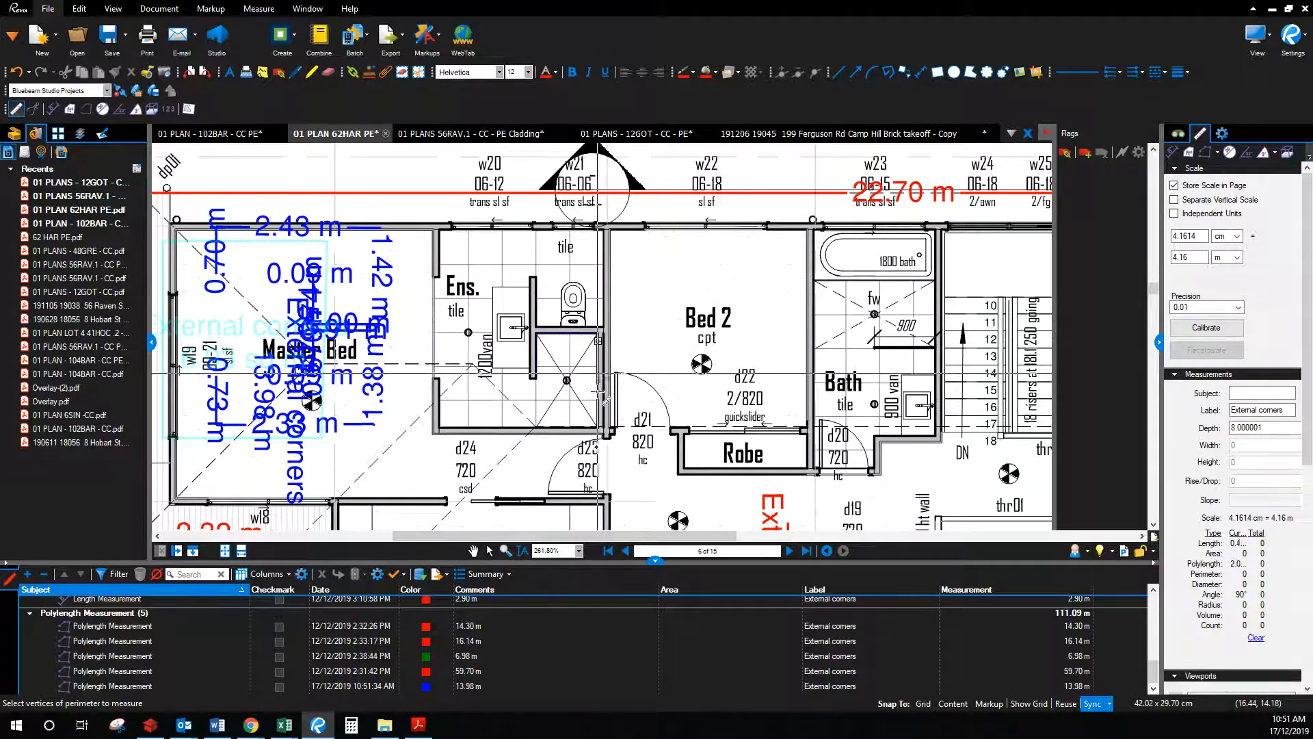
click(600, 428)
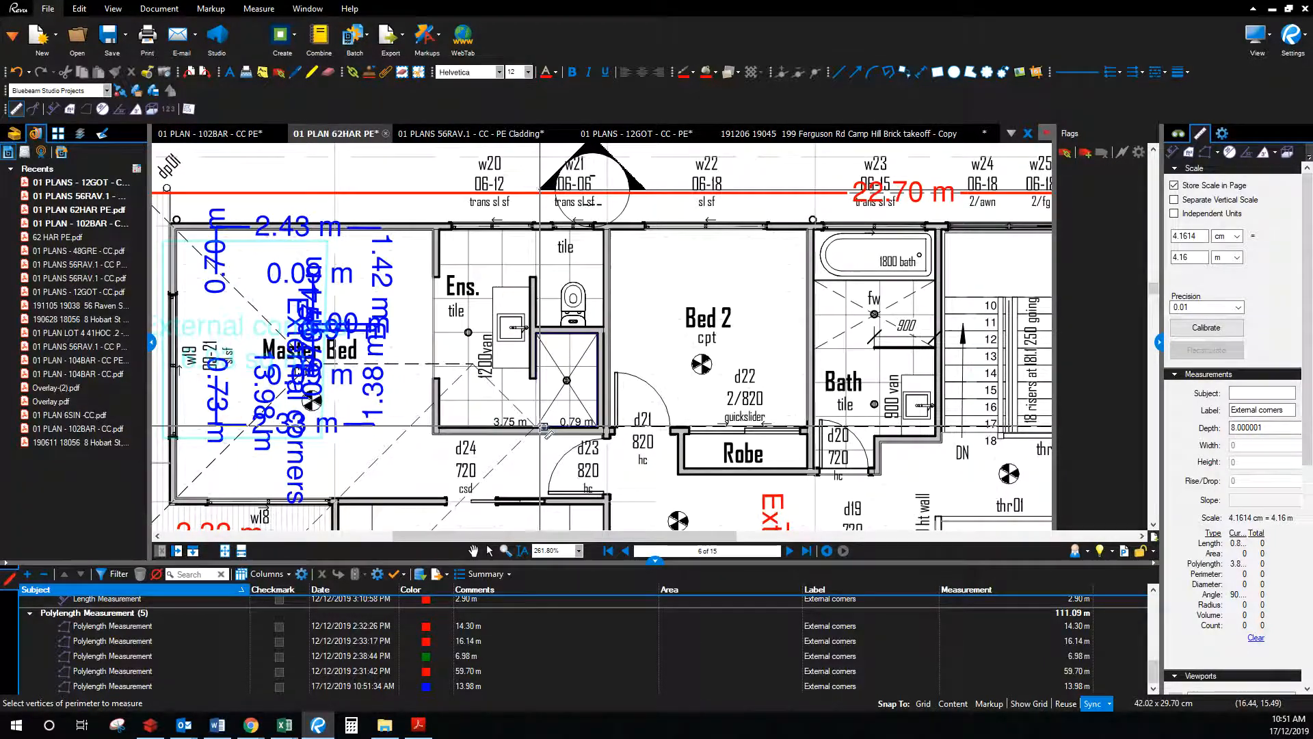
double_click(537, 426)
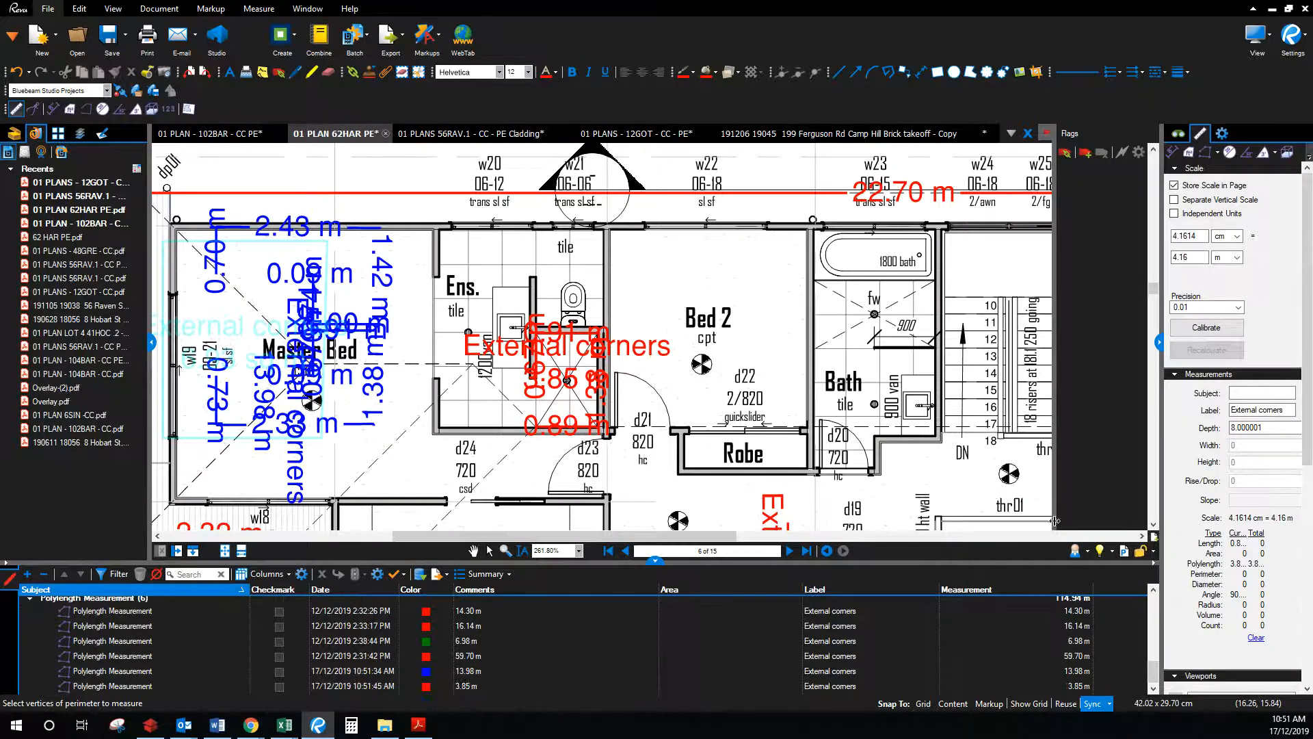
drag(1312, 161, 918, 111)
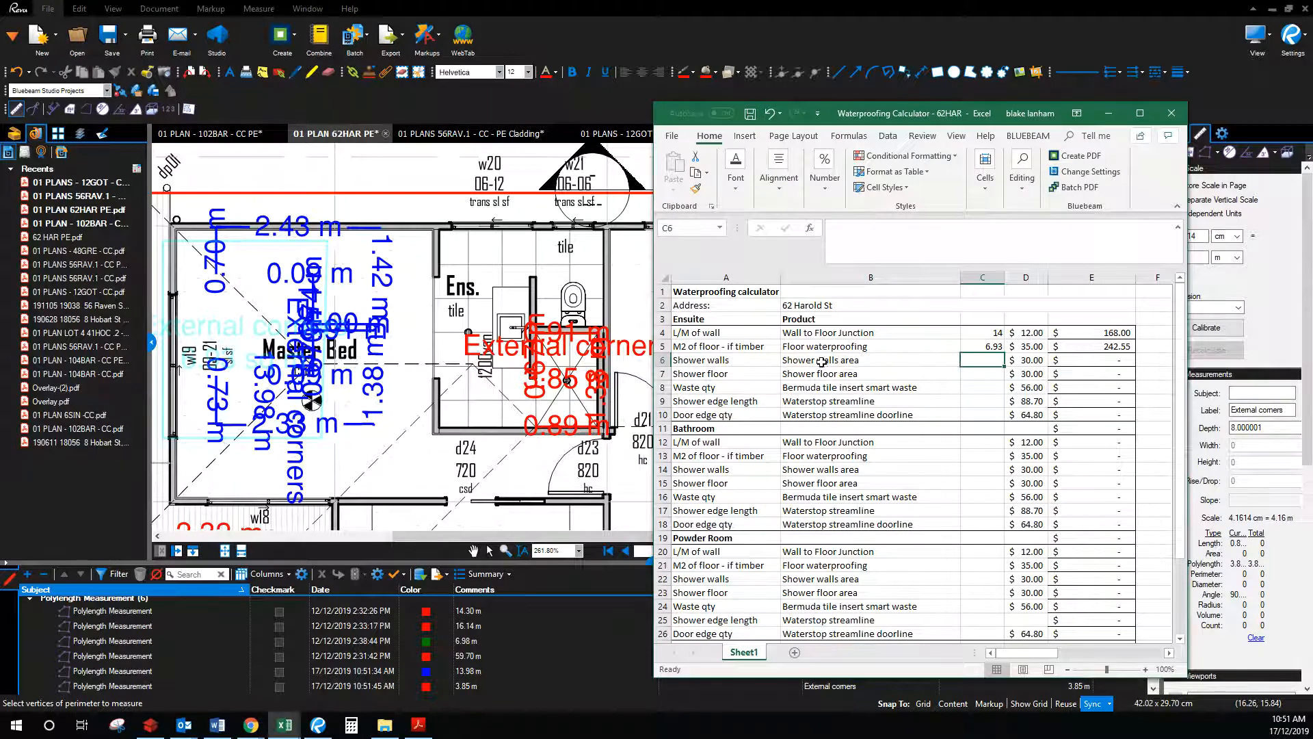
drag(957, 115, 1312, 195)
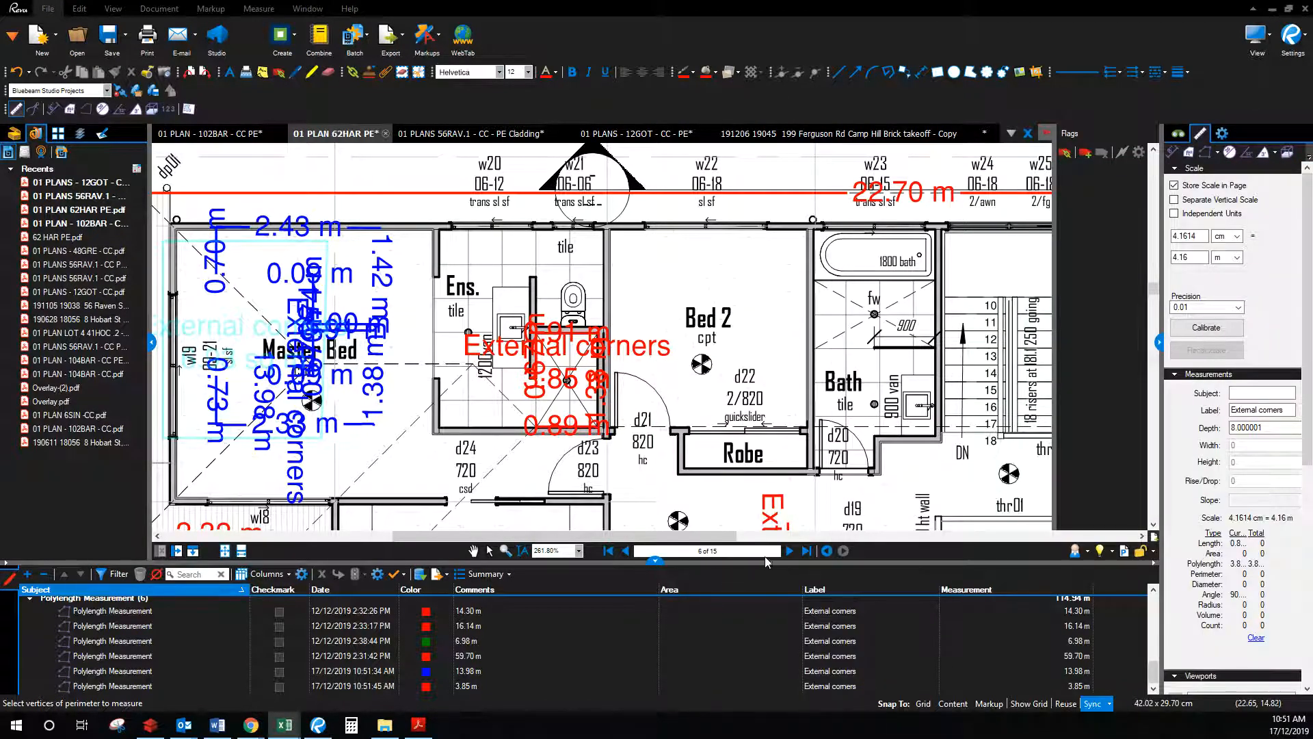
Step: Go to the page 7 elevation, pan to its lower-left wall and roof, then bring up the 62HAR calculator
click(789, 551)
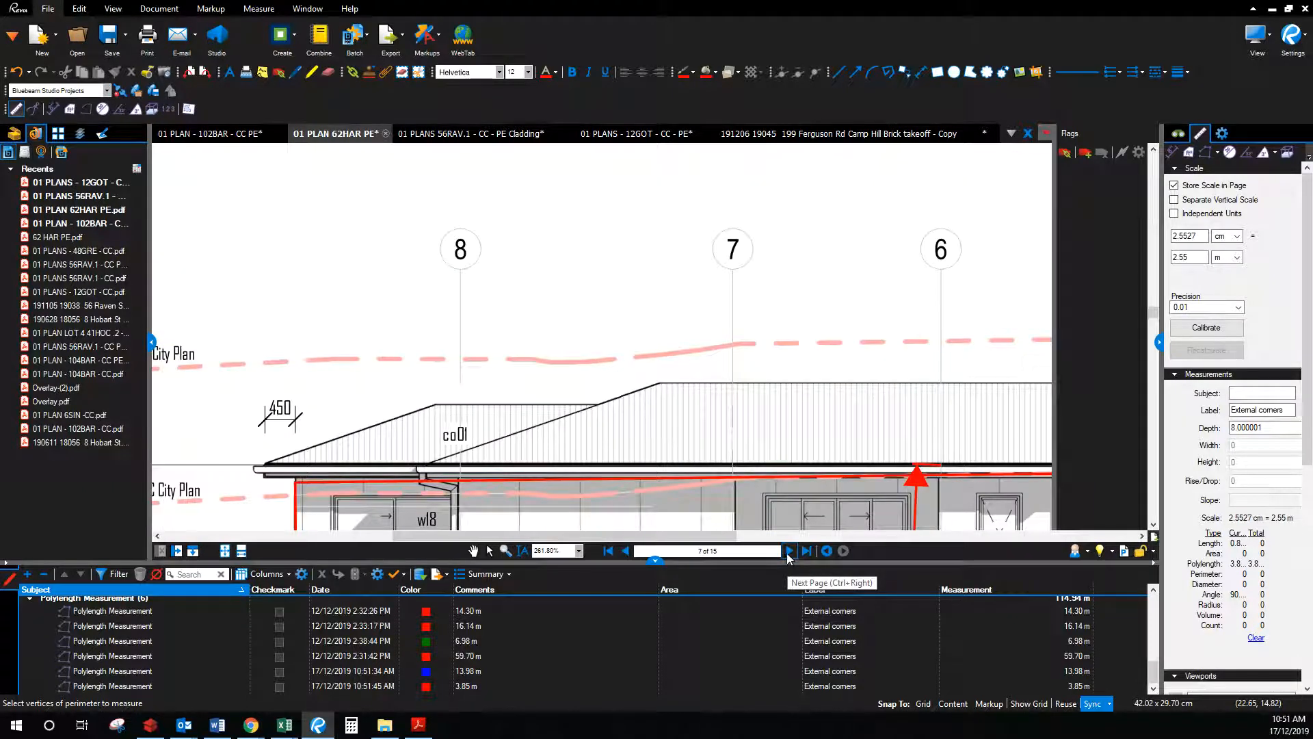
click(473, 550)
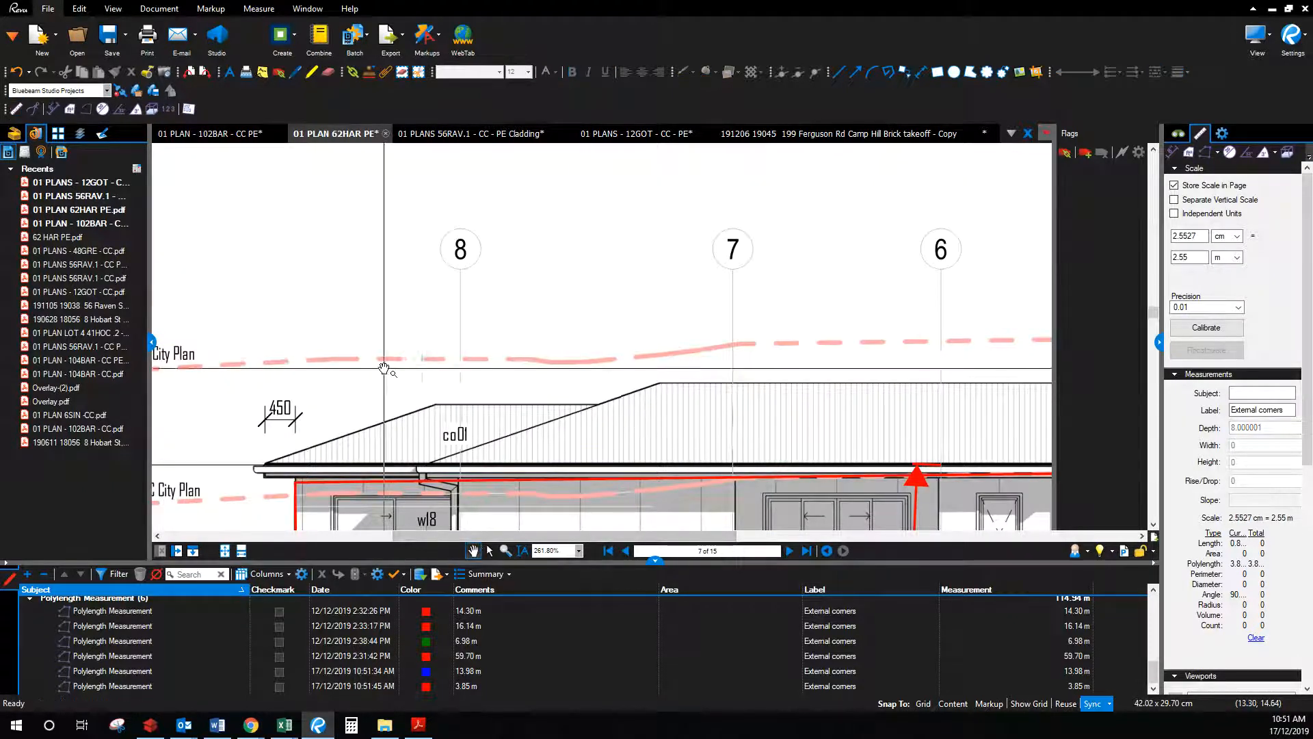
drag(400, 369, 574, 188)
drag(346, 344, 641, 217)
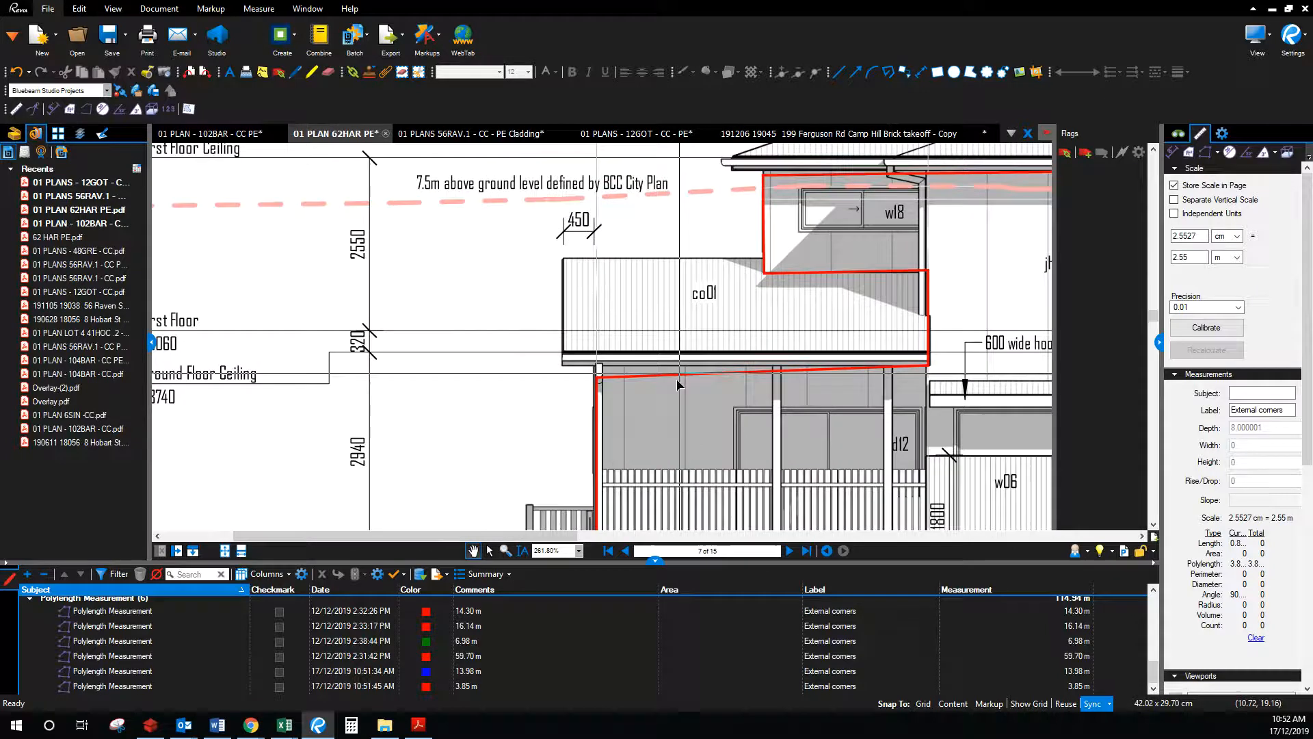
drag(355, 283, 340, 341)
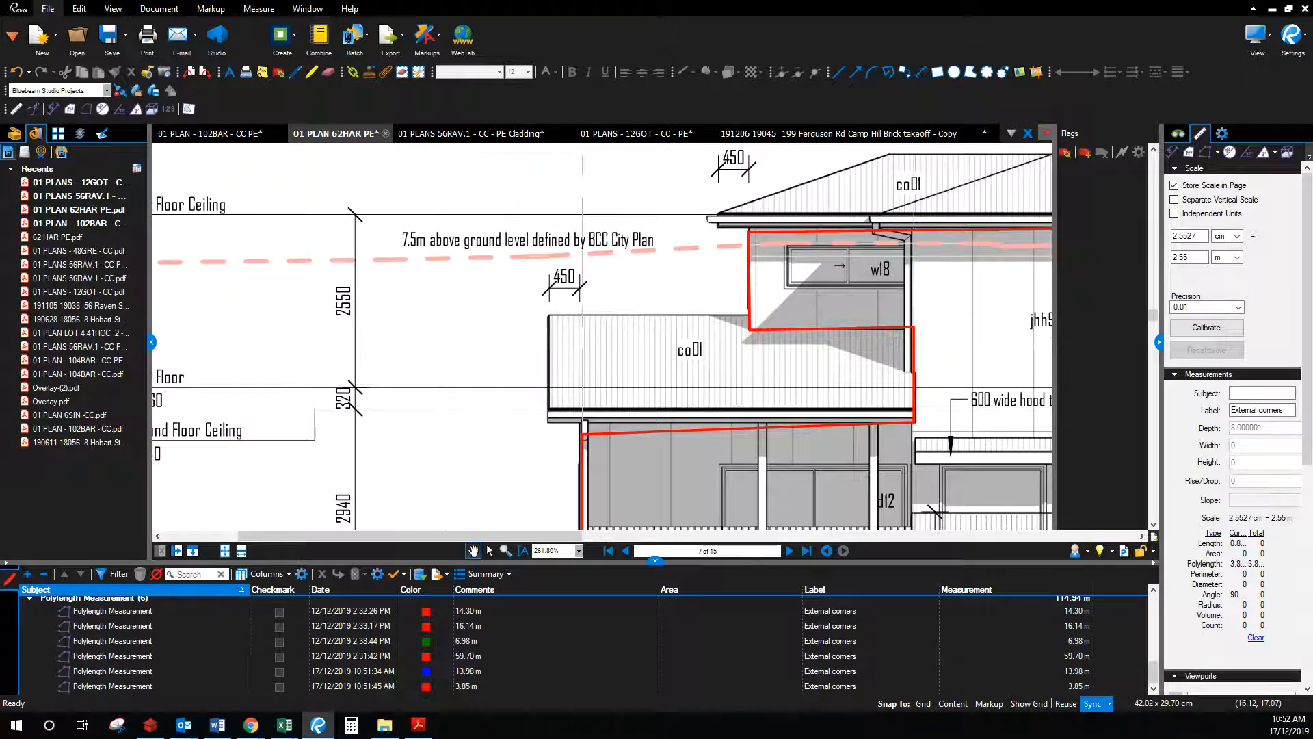
click(284, 725)
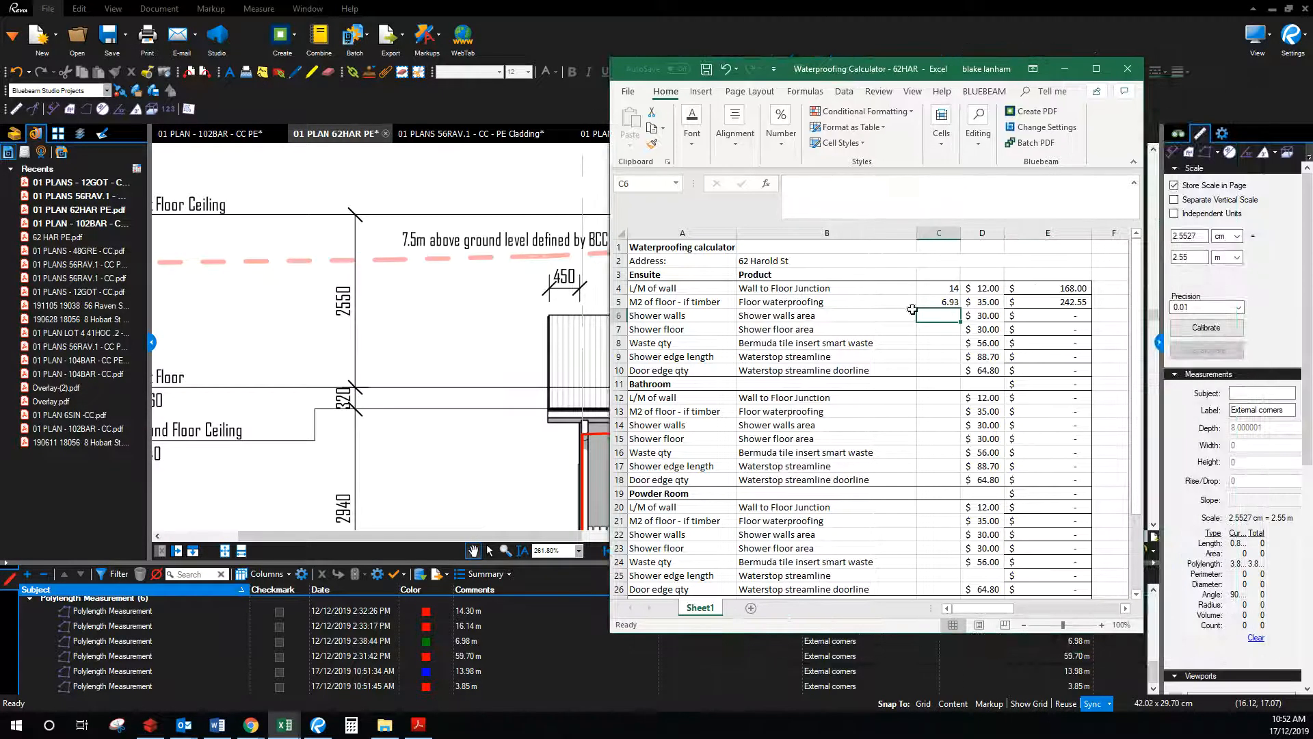
Step: Enter =2.55*3.85 in C6 so the ensuite shower walls area reads 9.8175
click(844, 203)
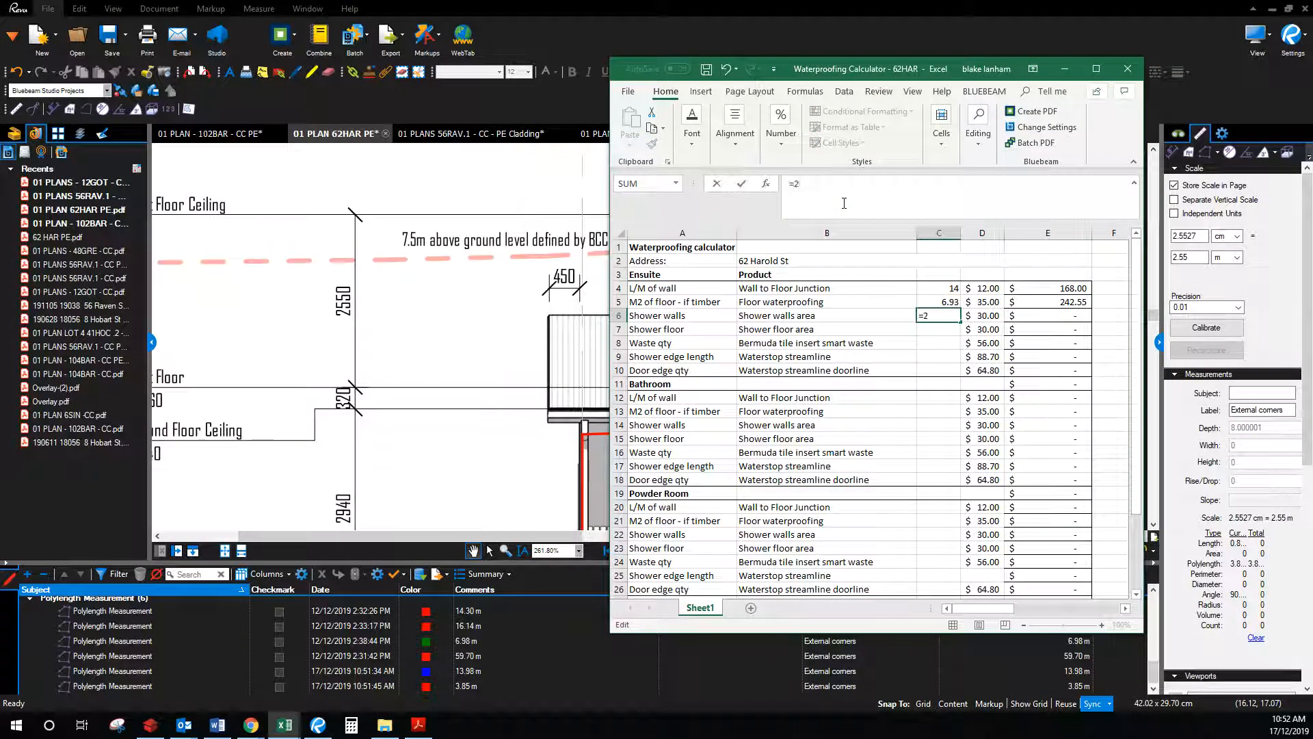
drag(888, 68, 1312, 161)
click(630, 551)
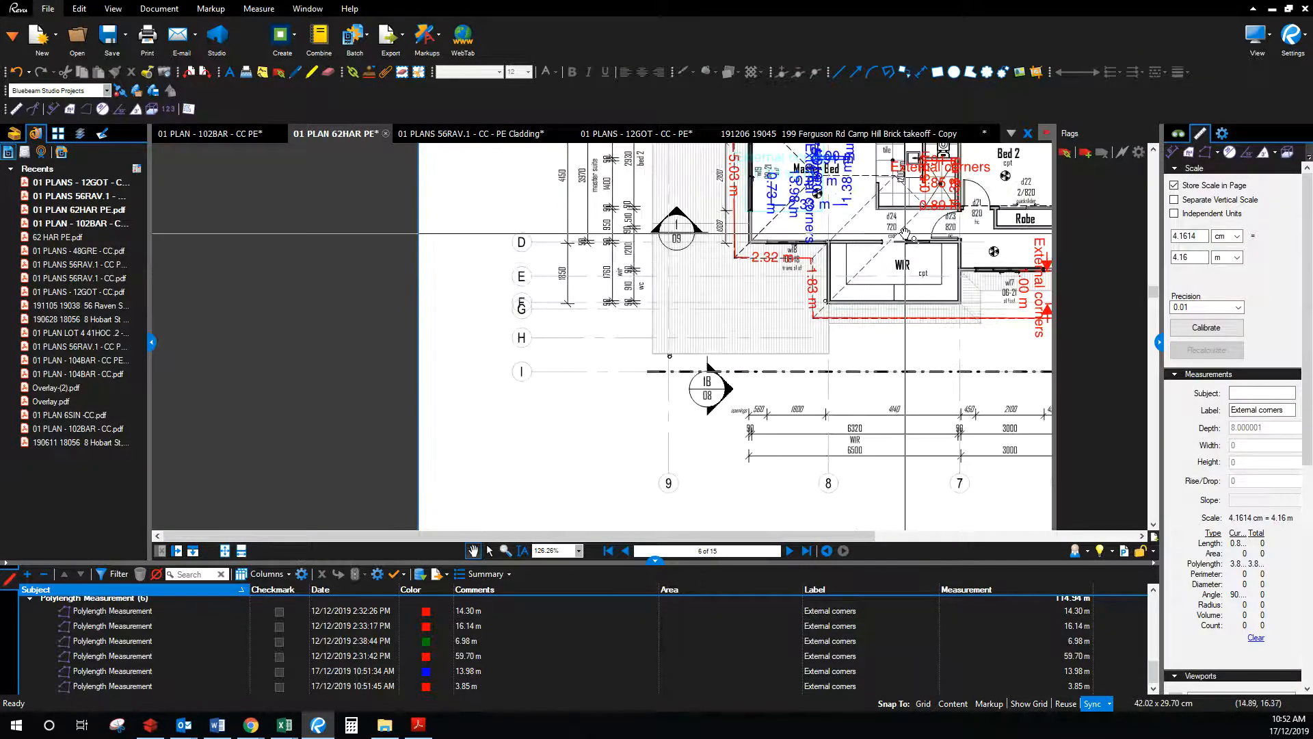
scroll(905, 235, up, 5)
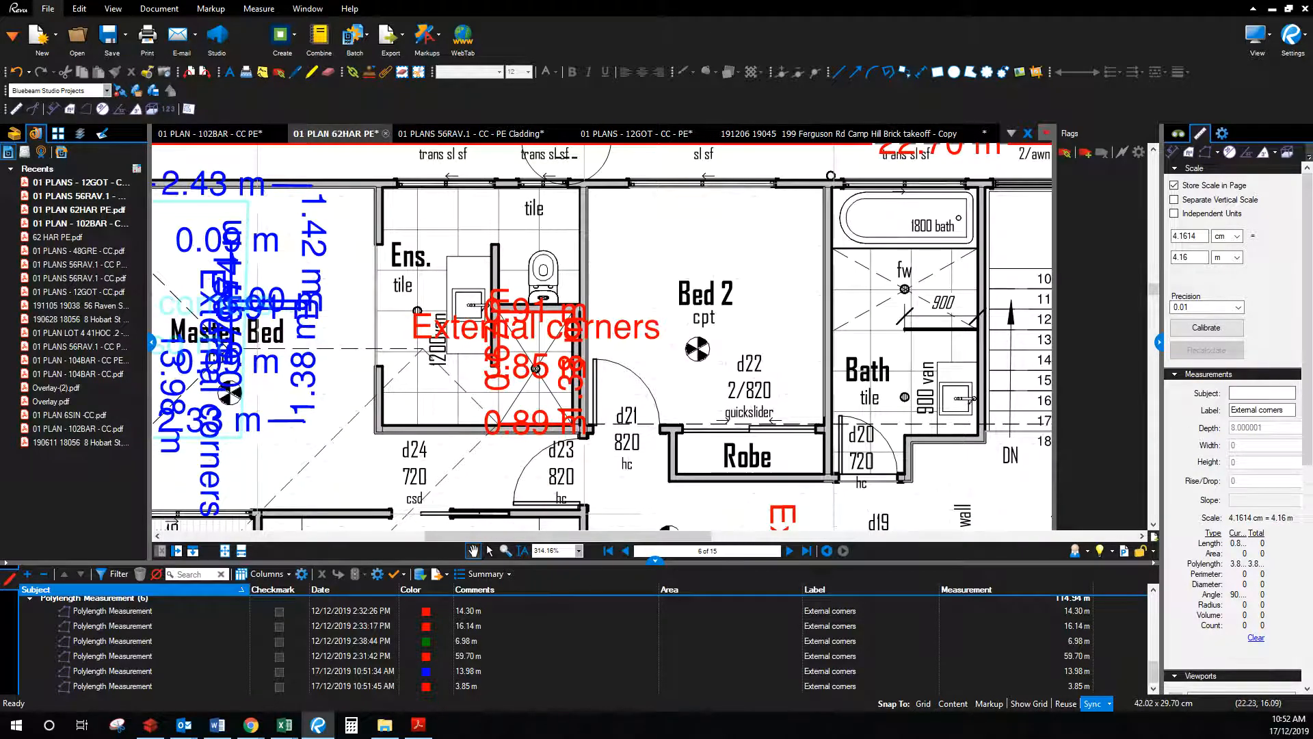
key(alt+Tab)
text(3.)
key(Return)
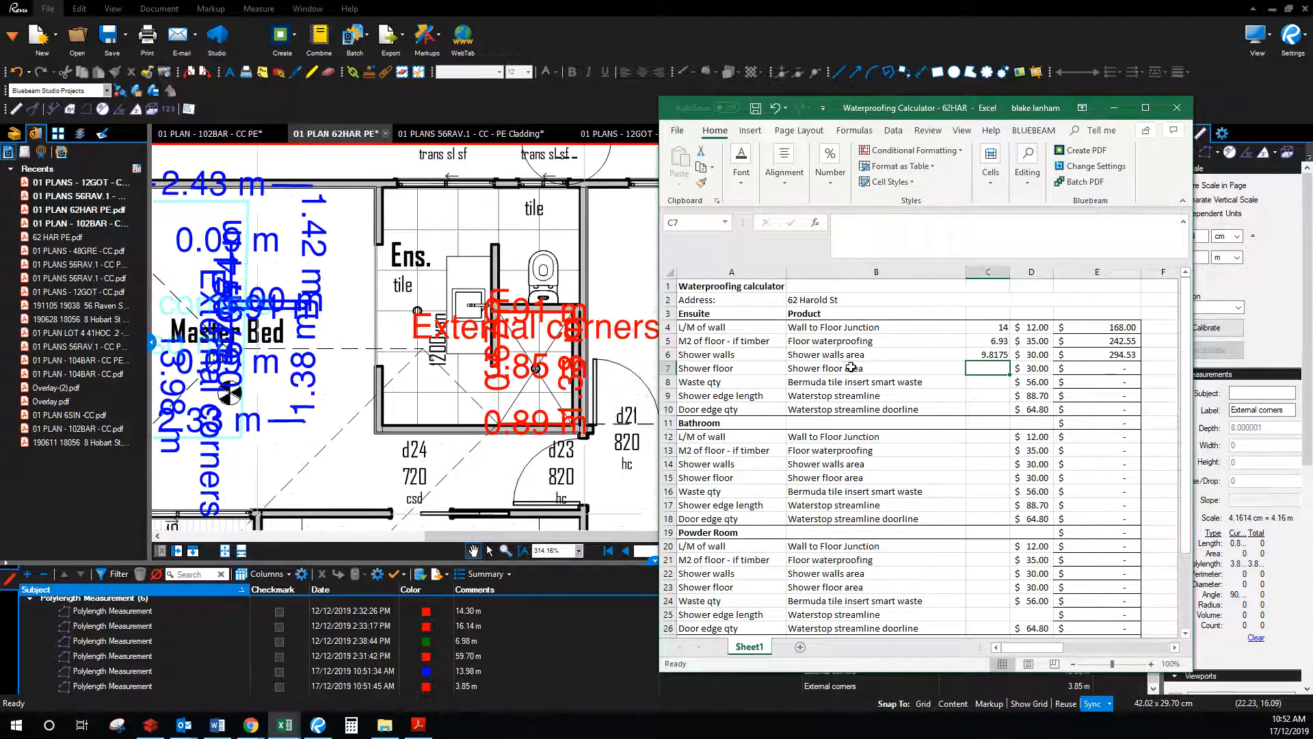
Step: Set the ensuite waste quantity in C8 to 2, totalling $112.00, then return to the plan
click(664, 369)
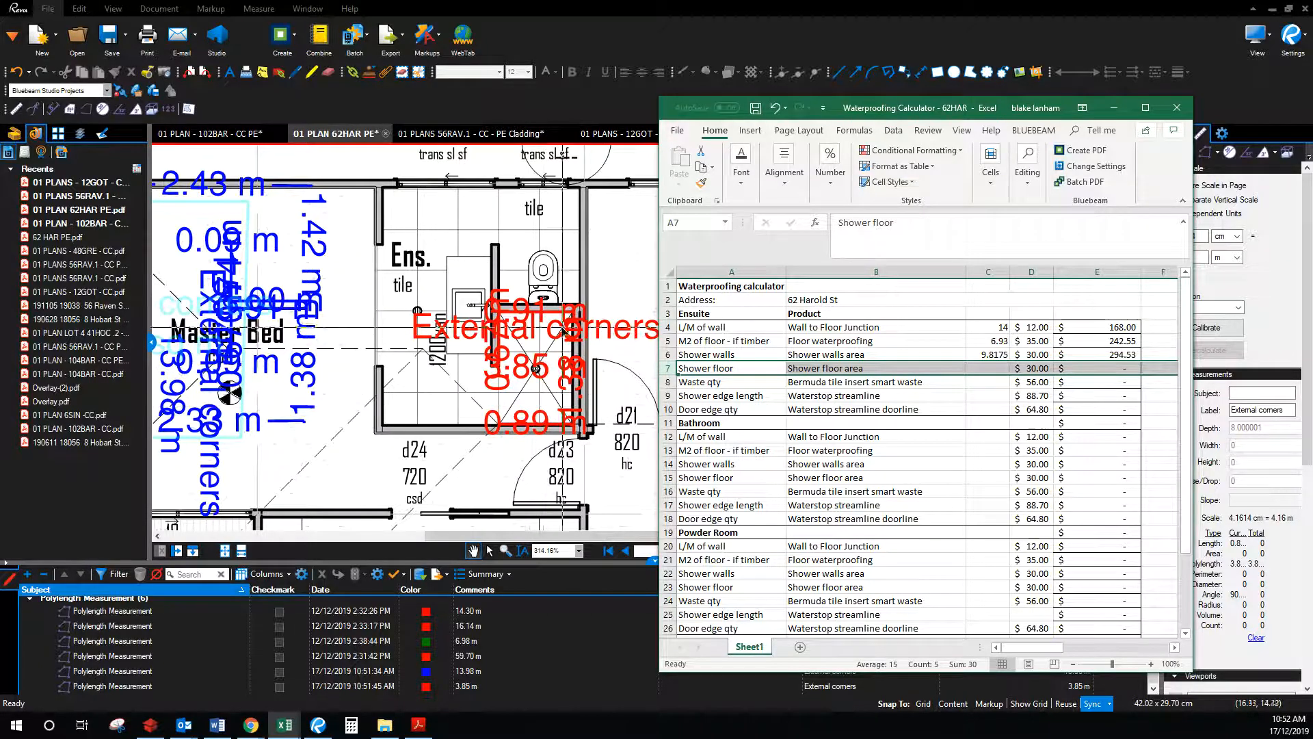
click(920, 384)
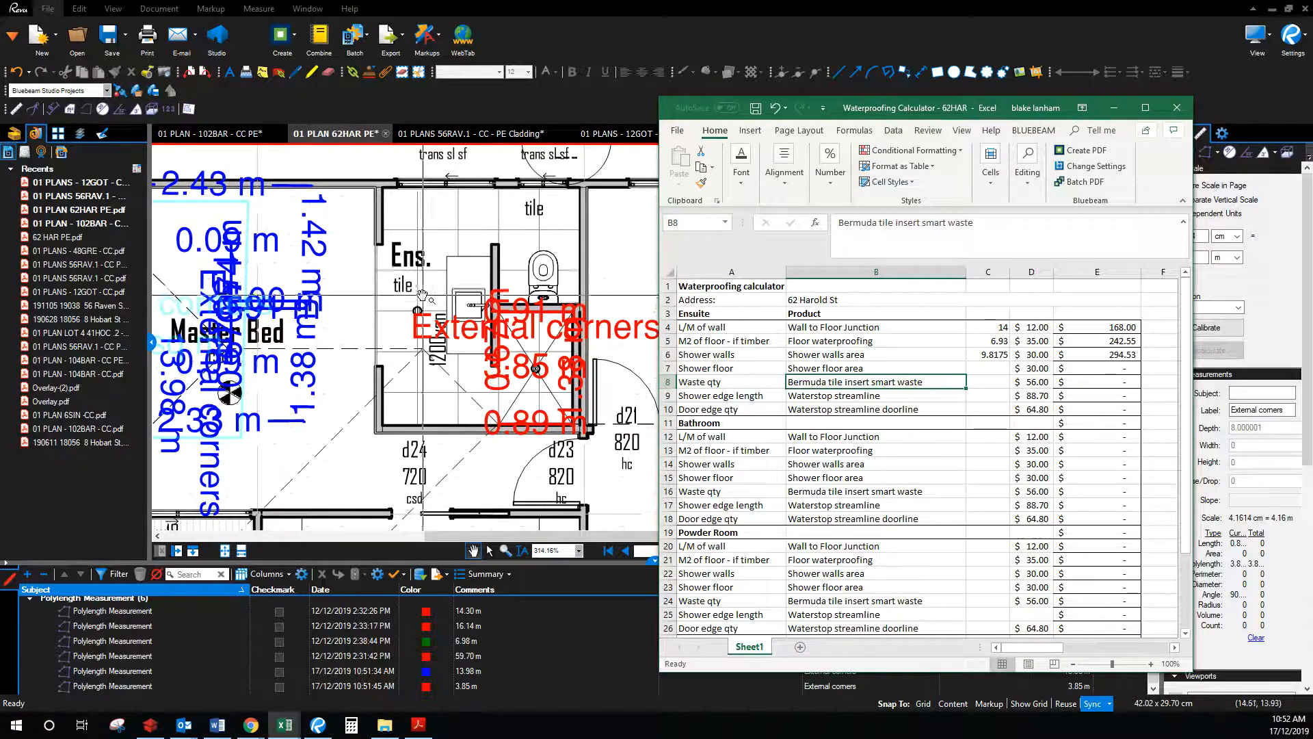
click(989, 383)
text(2)
key(Return)
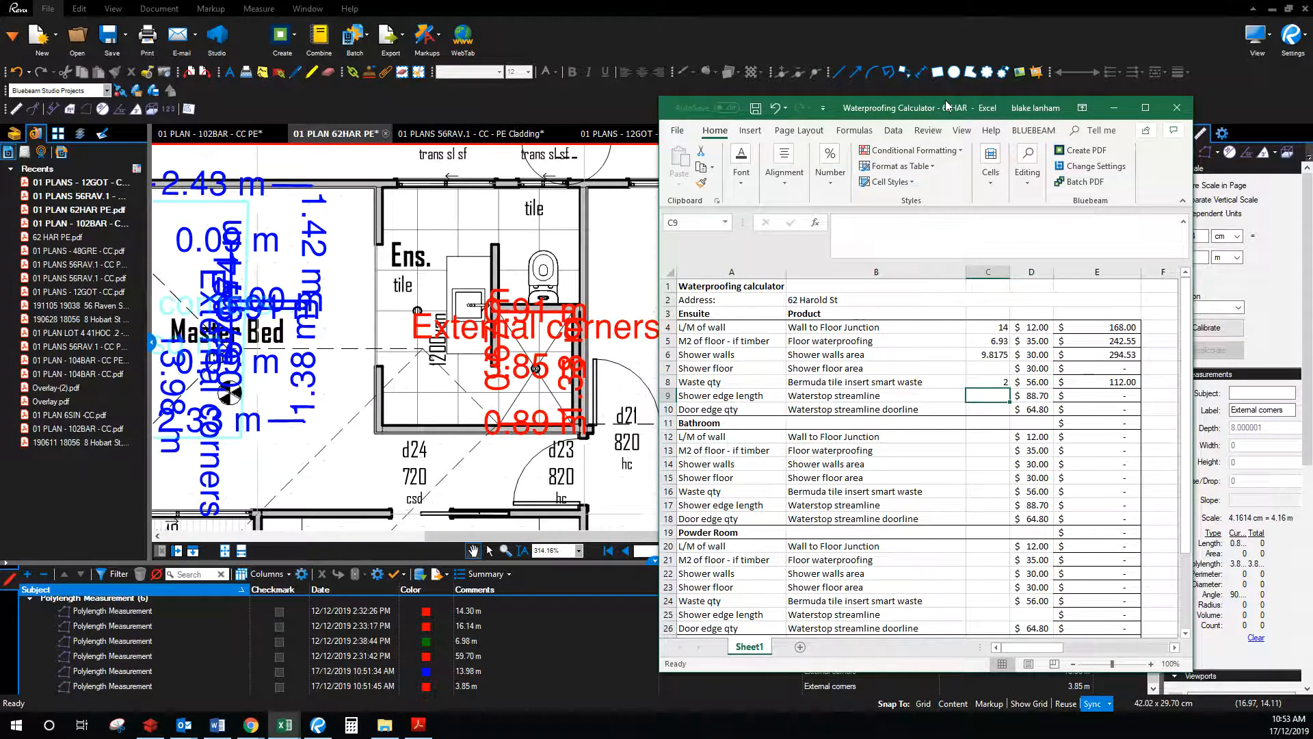
drag(948, 106, 1312, 136)
click(1177, 154)
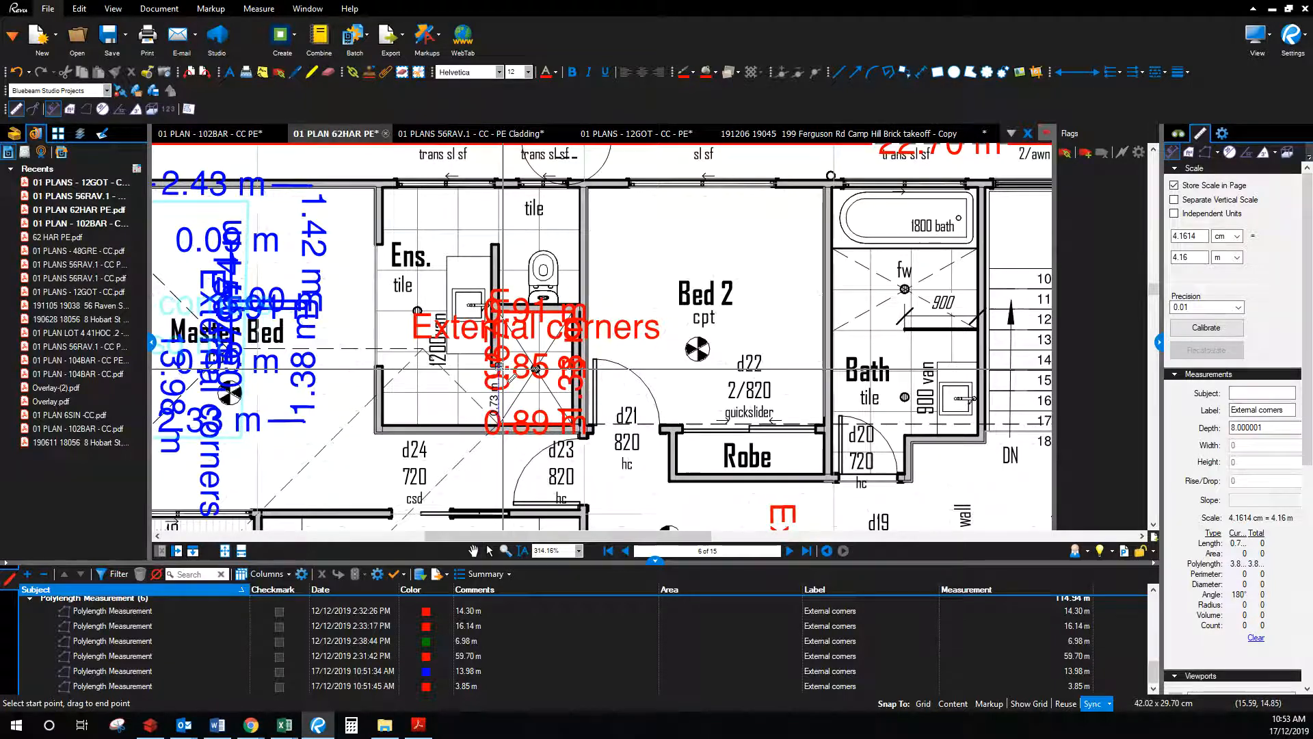
Step: Measure the ensuite external corner and record a 0.75 shower edge length in C9
click(501, 367)
drag(1312, 126, 895, 91)
text(.75)
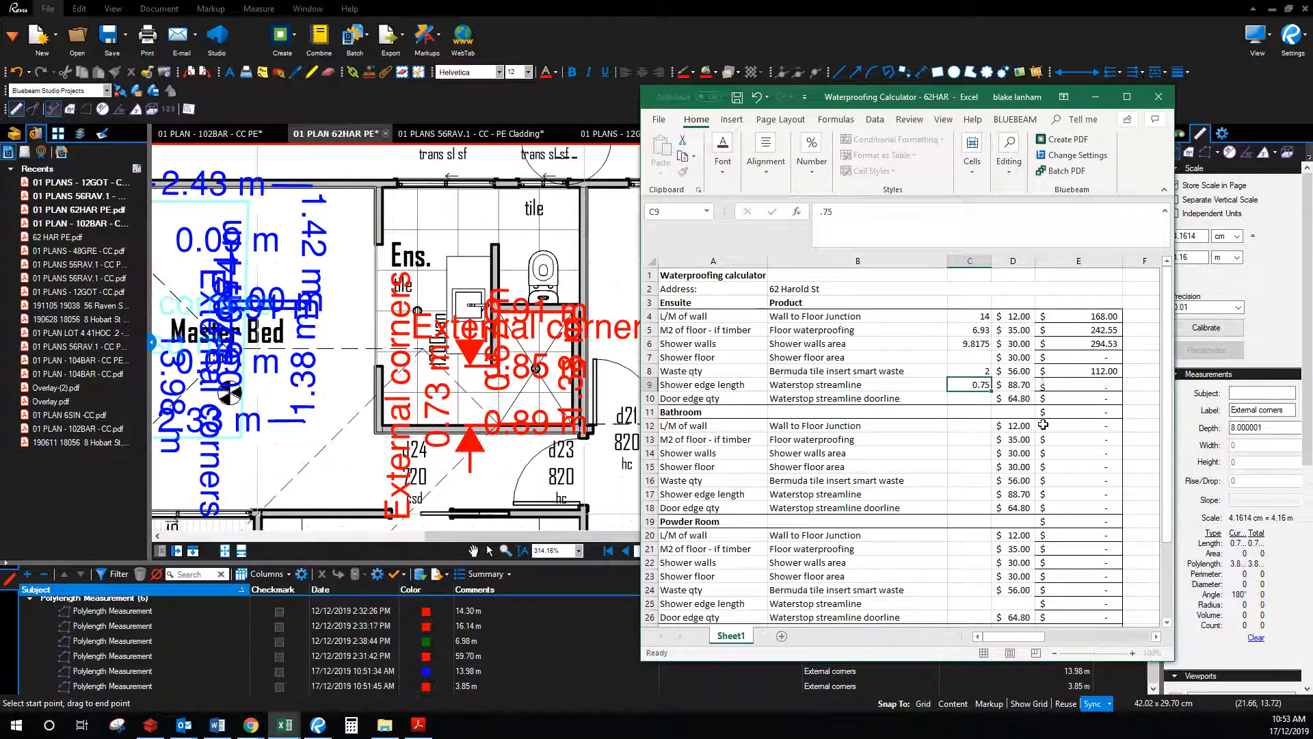
key(Return)
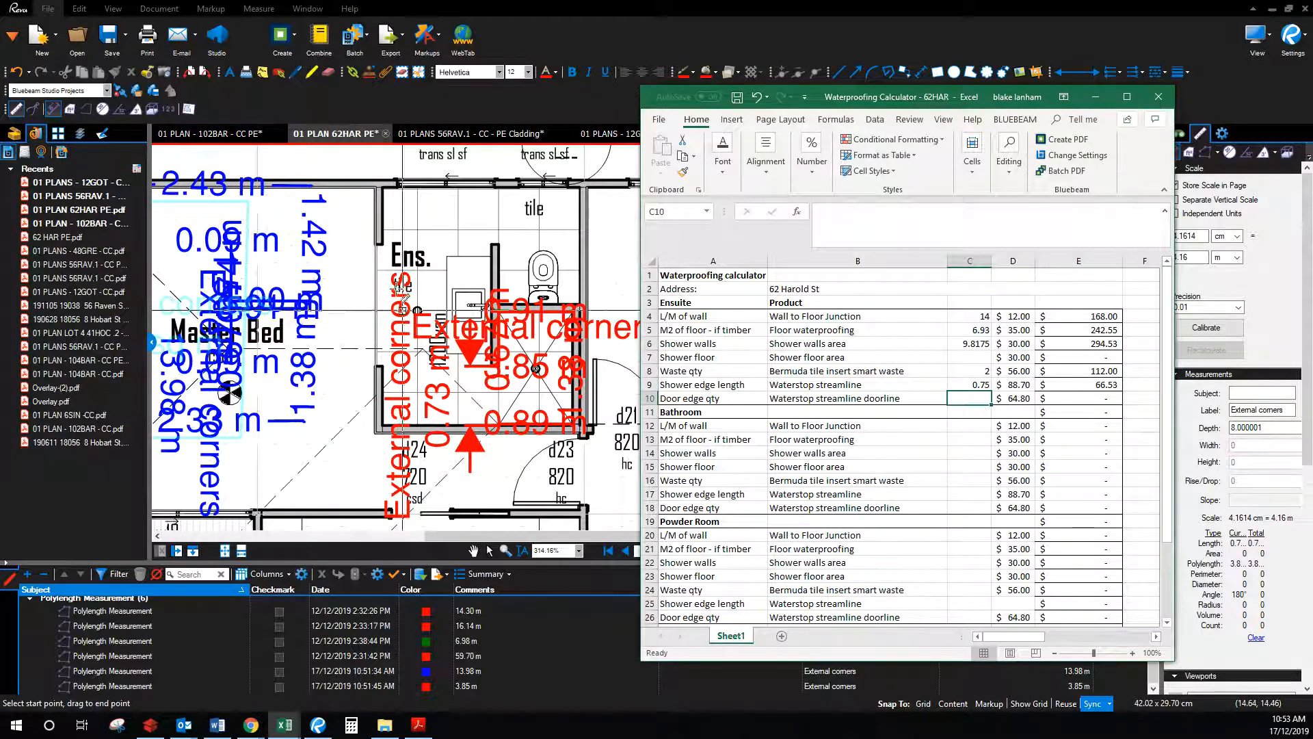
Step: Measure the 1.50 m Ens. wall and record a 1.5 door edge quantity in C10
drag(849, 96, 1312, 103)
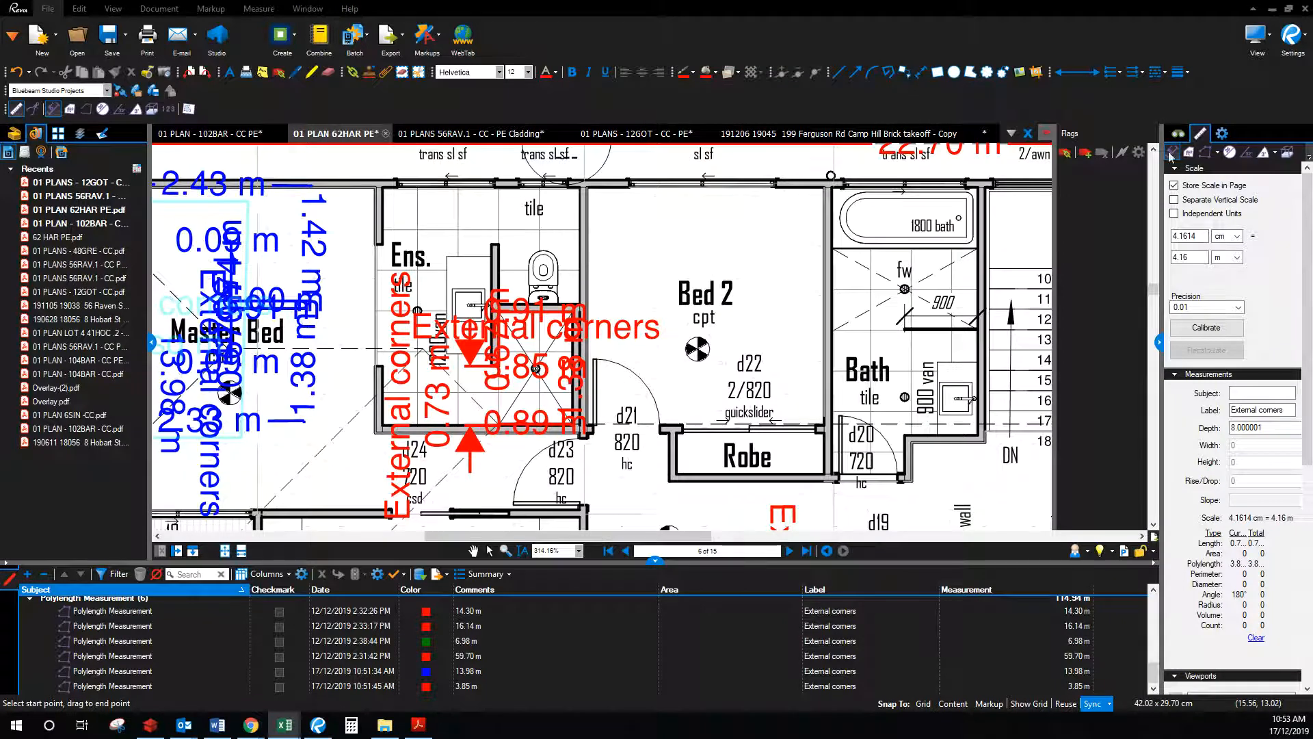
click(378, 243)
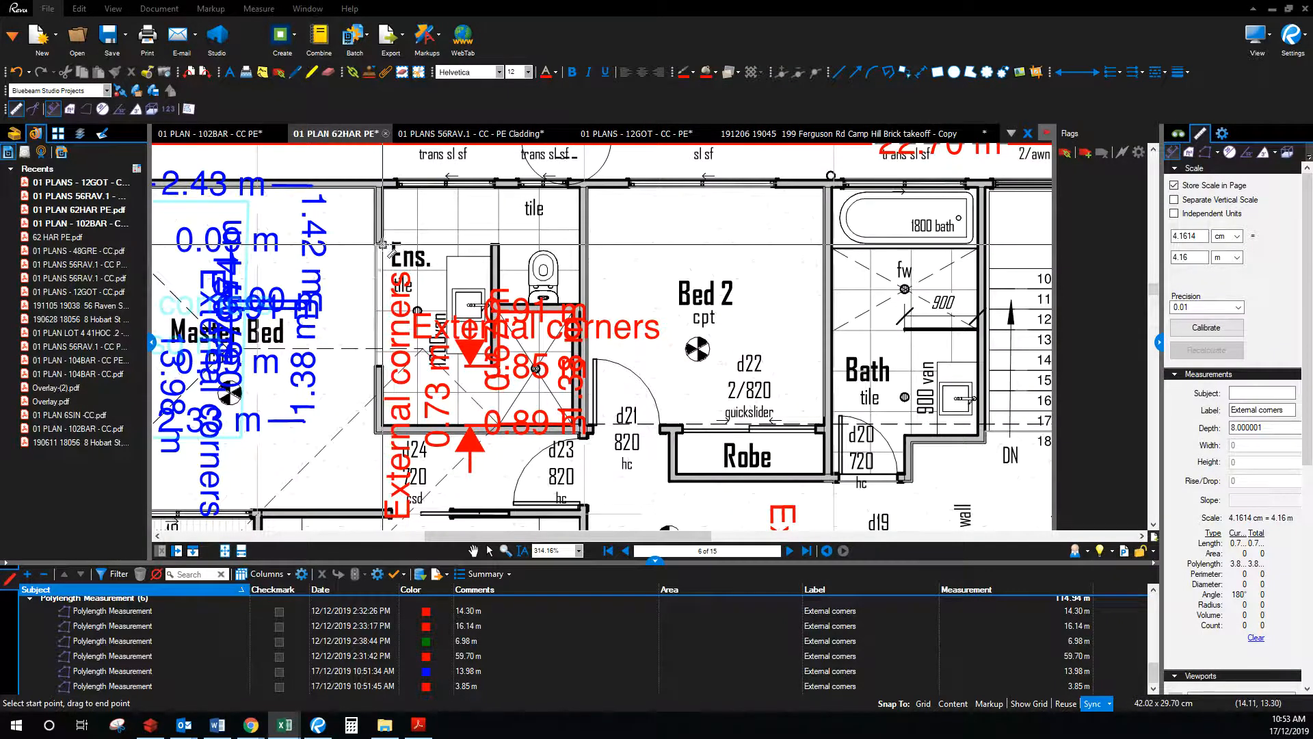
click(380, 368)
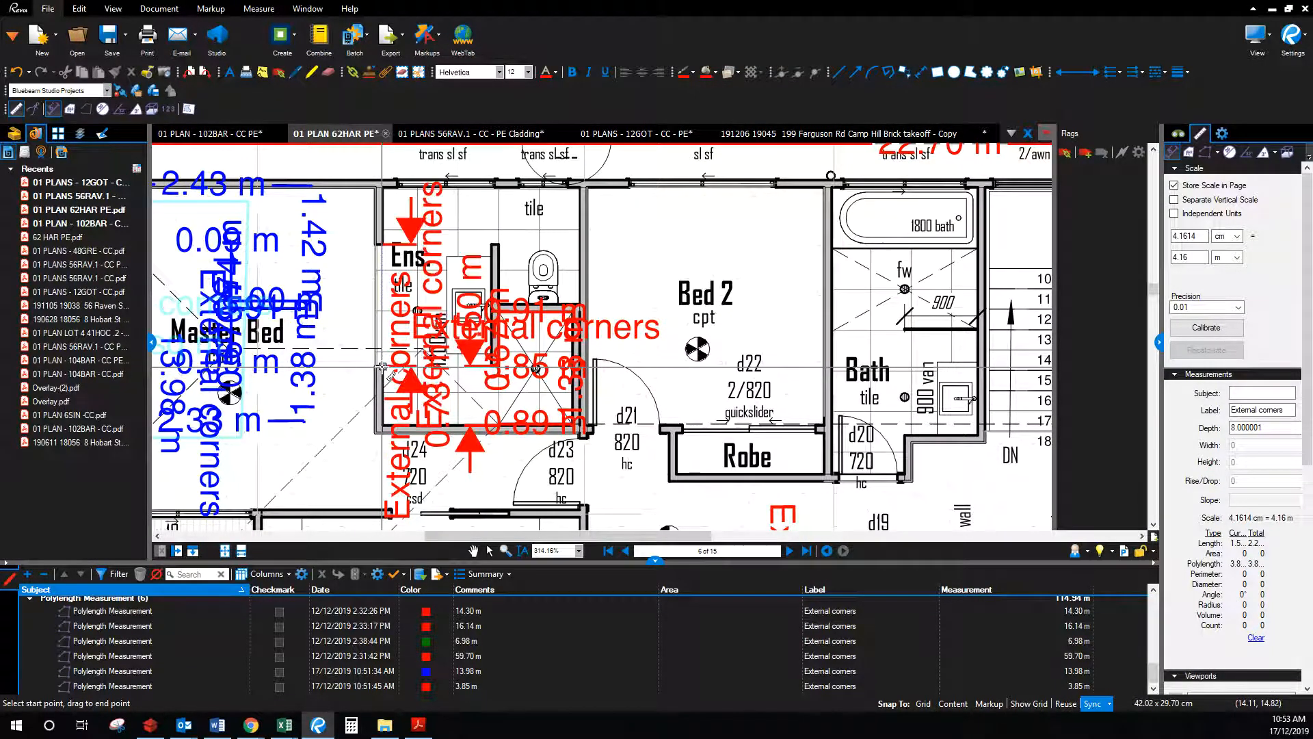
key(alt+Tab)
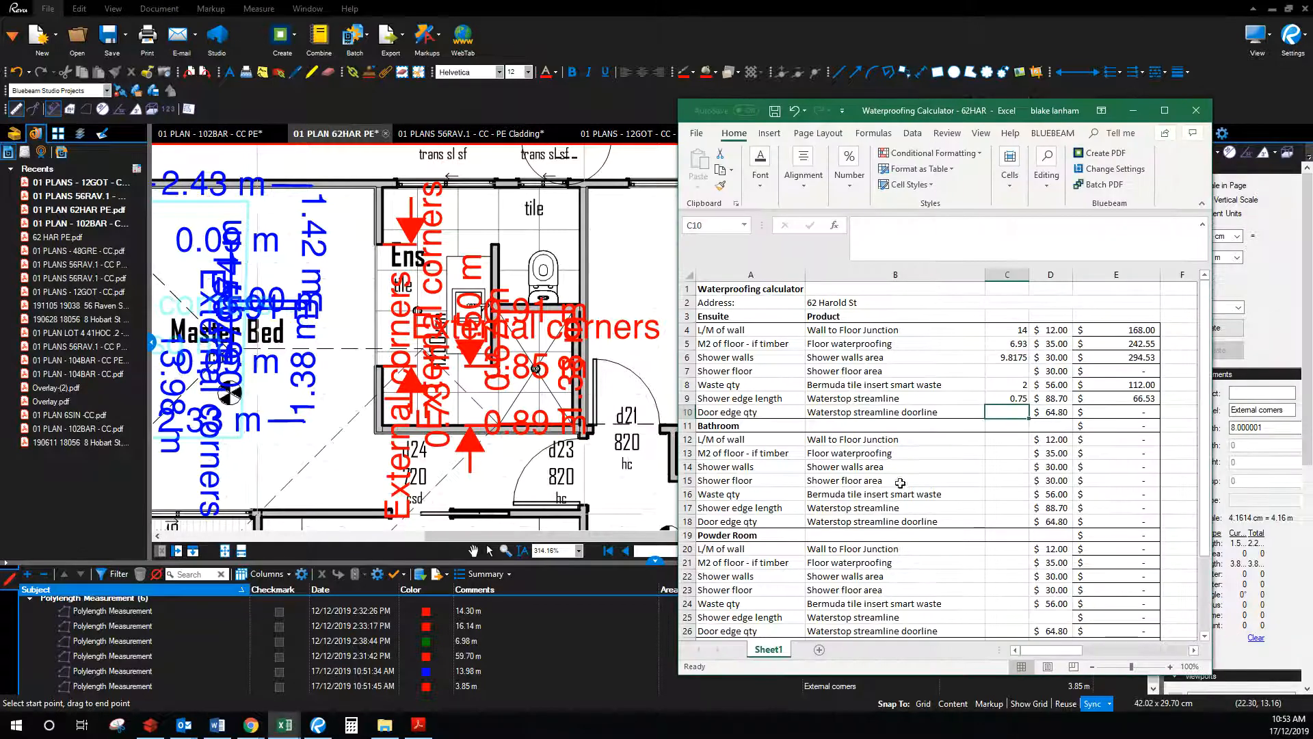
text(1.5)
key(Return)
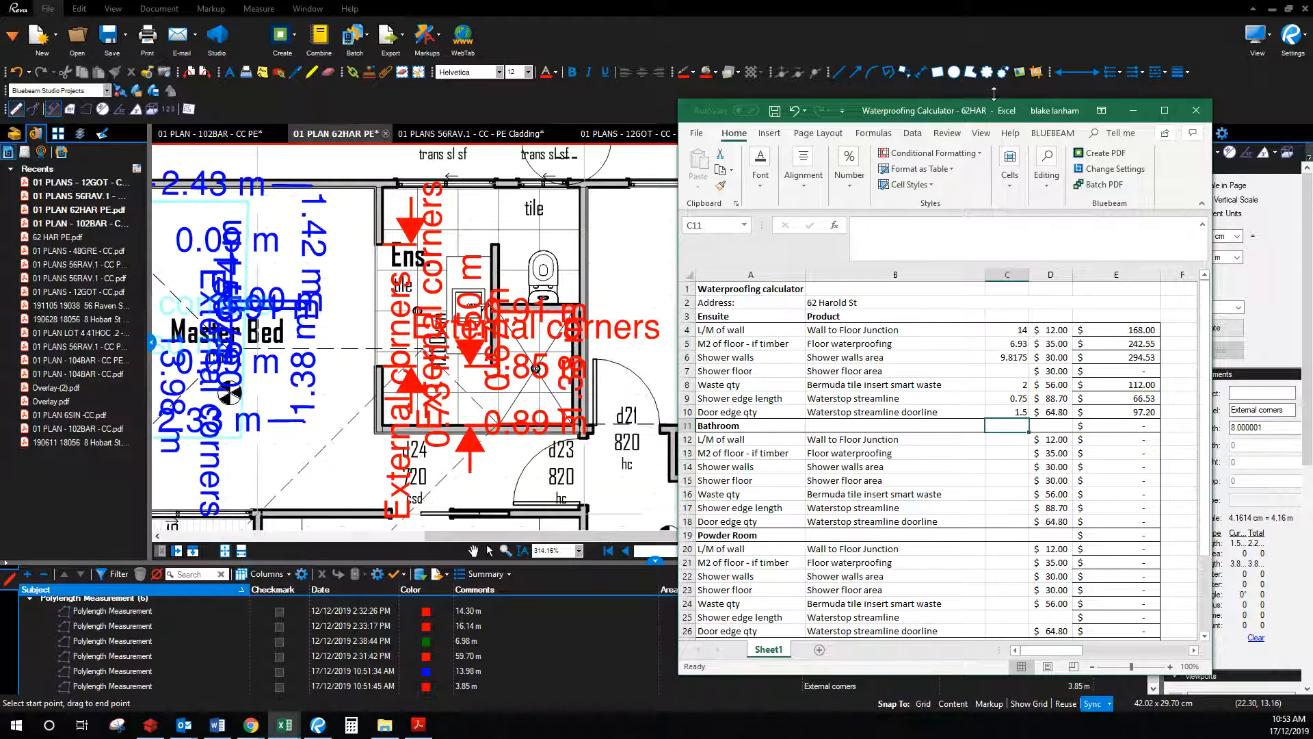
key(alt+Tab)
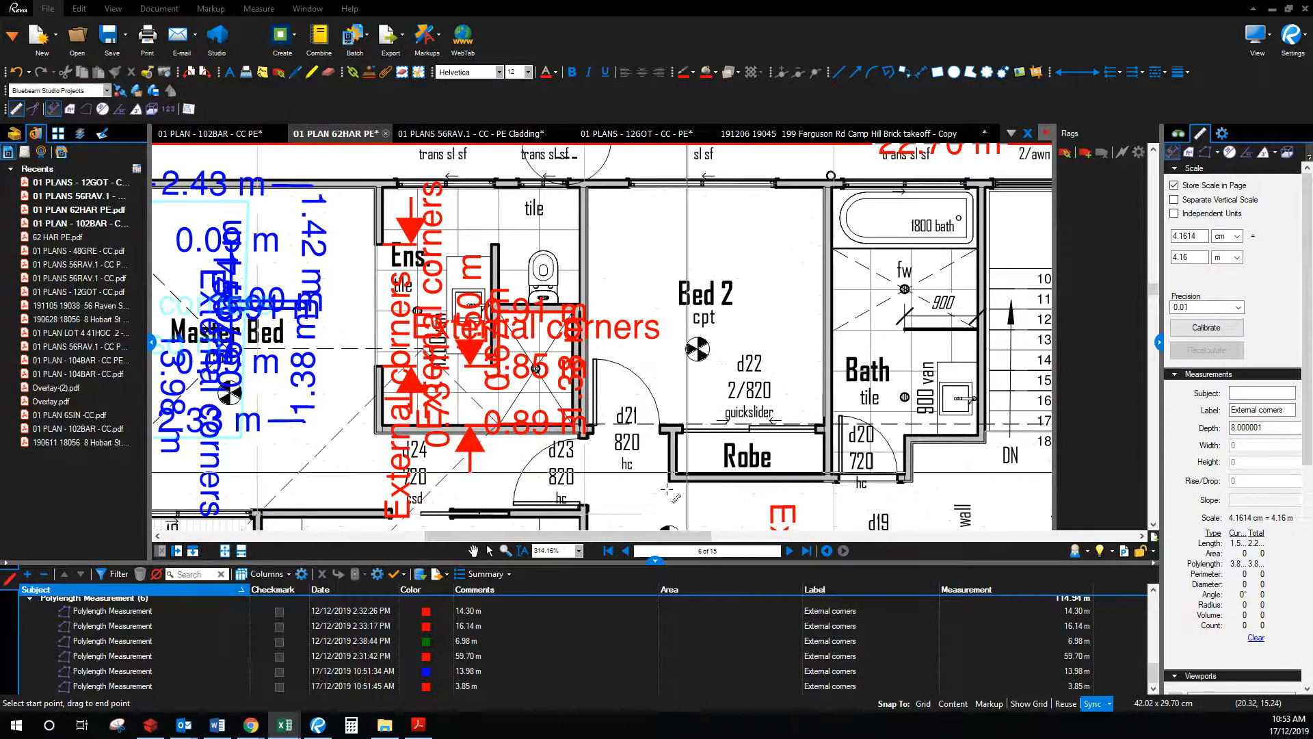
Step: Measure the 1.70 m robe wall, delete the unwanted 3.48 m measurement, and centre the Bath
click(480, 552)
drag(825, 395, 686, 396)
drag(901, 340, 620, 365)
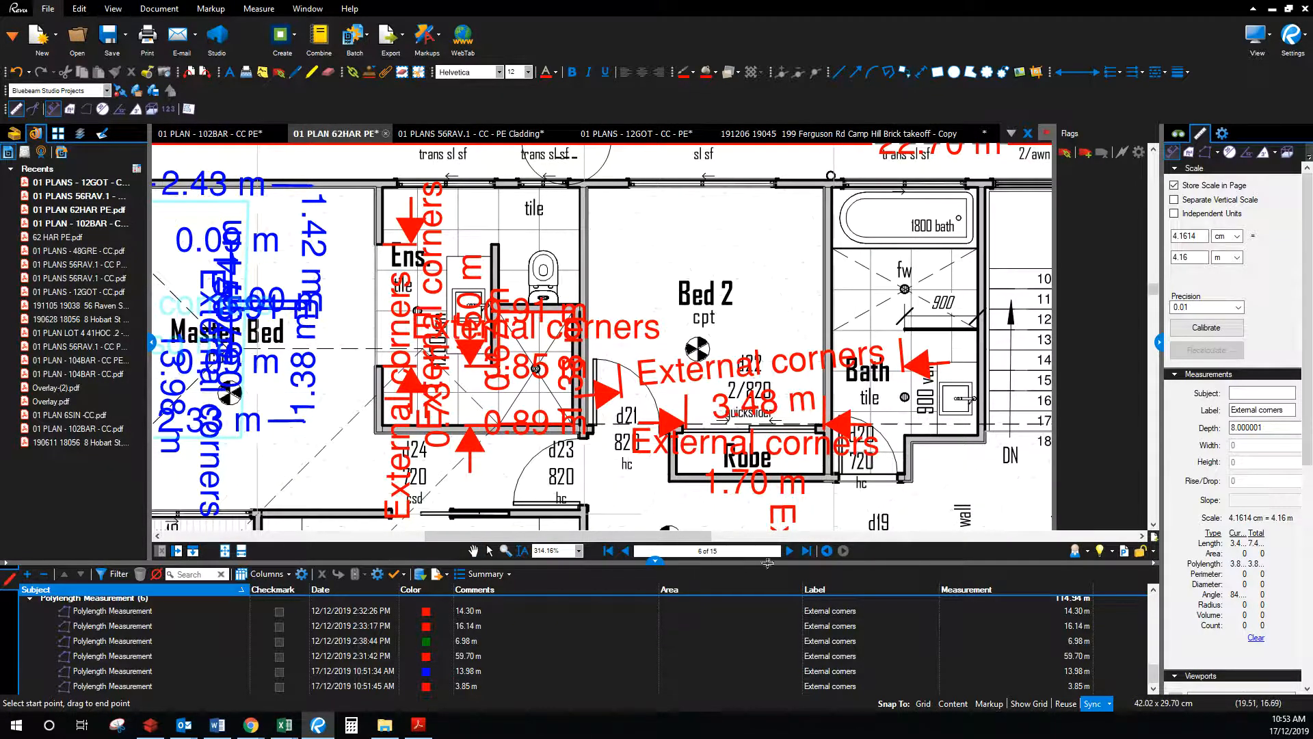
click(489, 551)
click(920, 363)
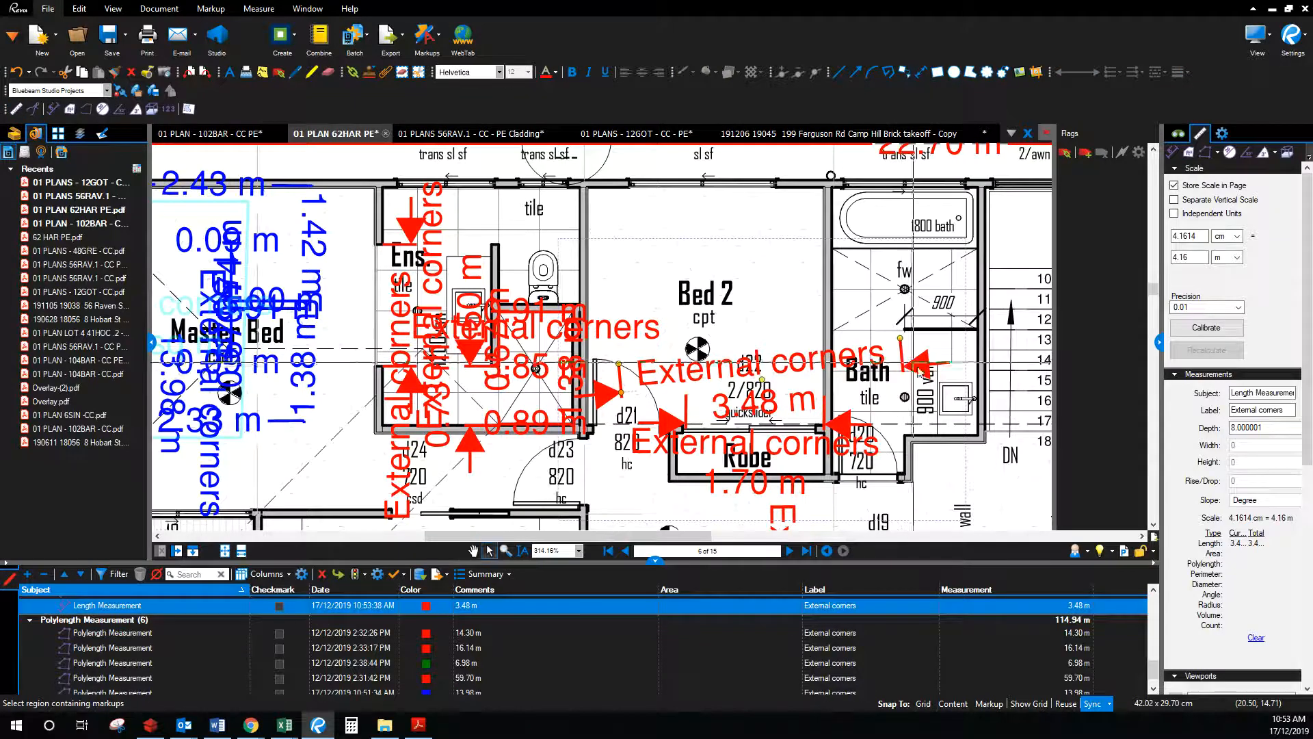
key(Delete)
click(473, 551)
drag(914, 314, 606, 304)
scroll(555, 325, up, 1)
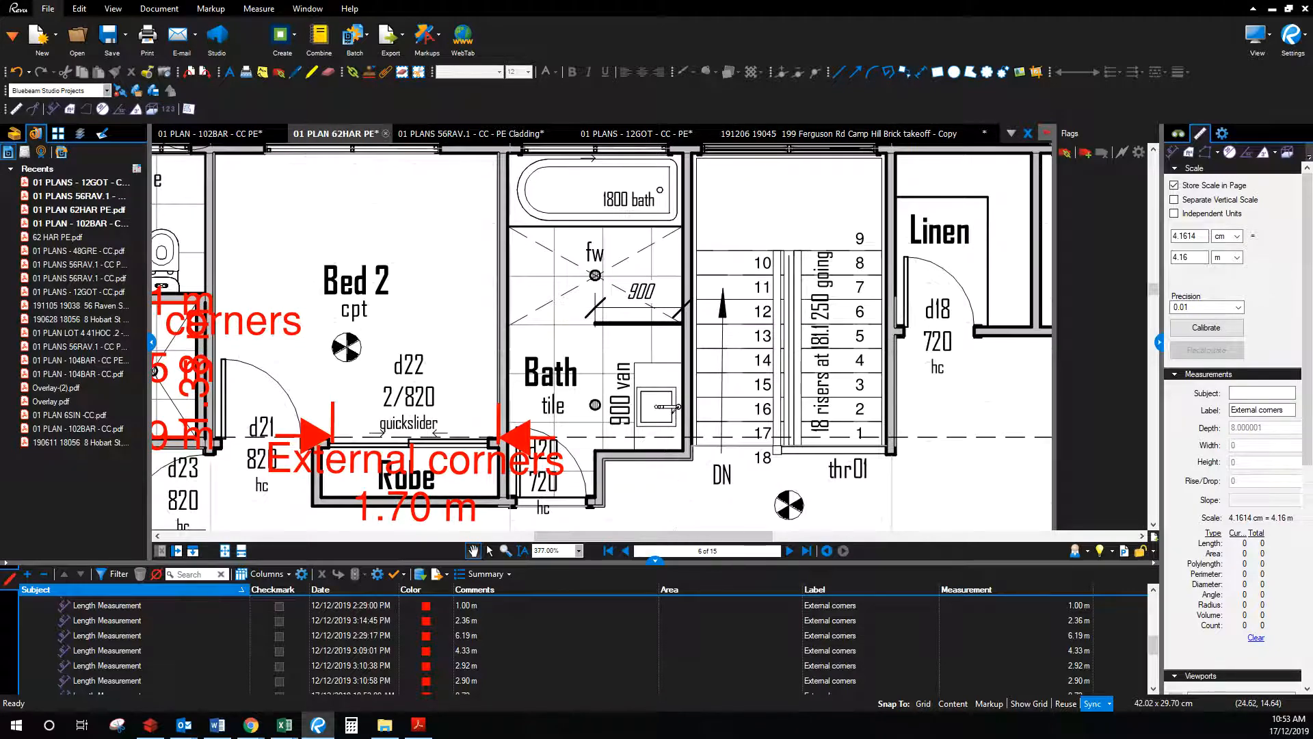
Step: Start a perimeter measurement with blue lines and blue labels
click(285, 725)
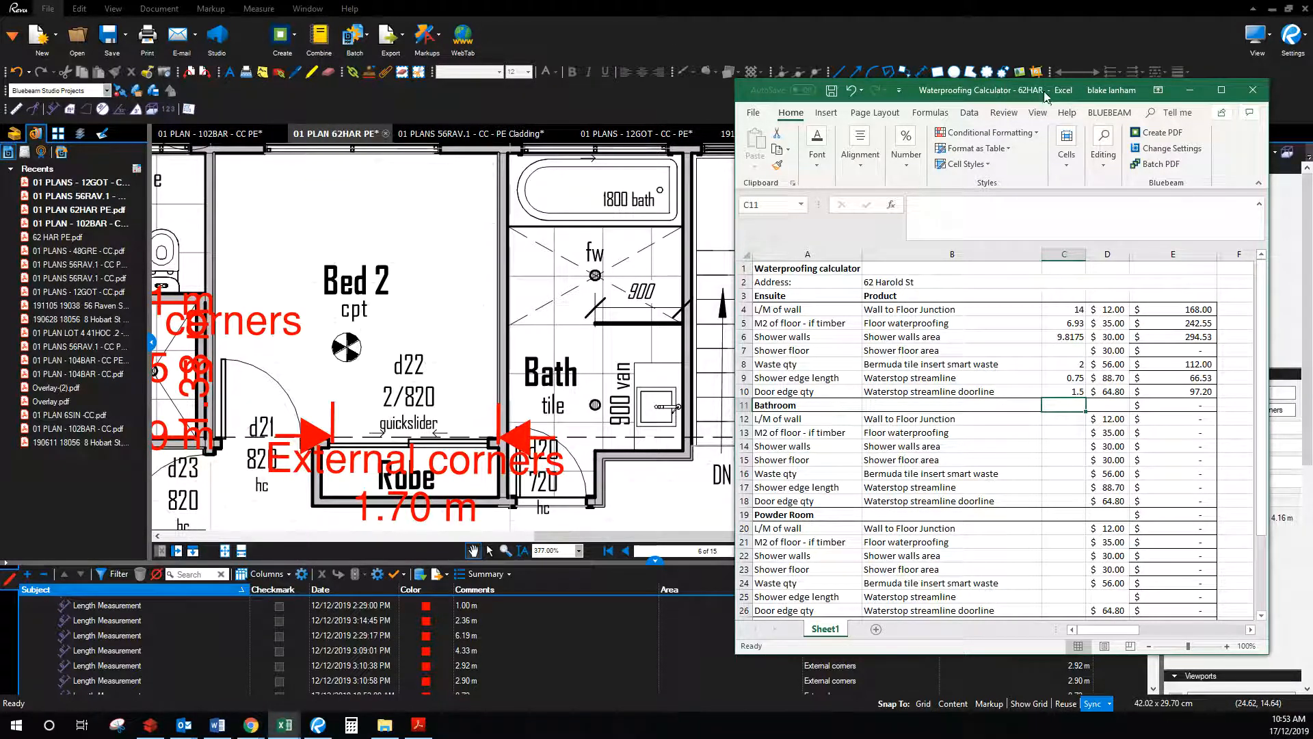
click(1190, 89)
click(1210, 152)
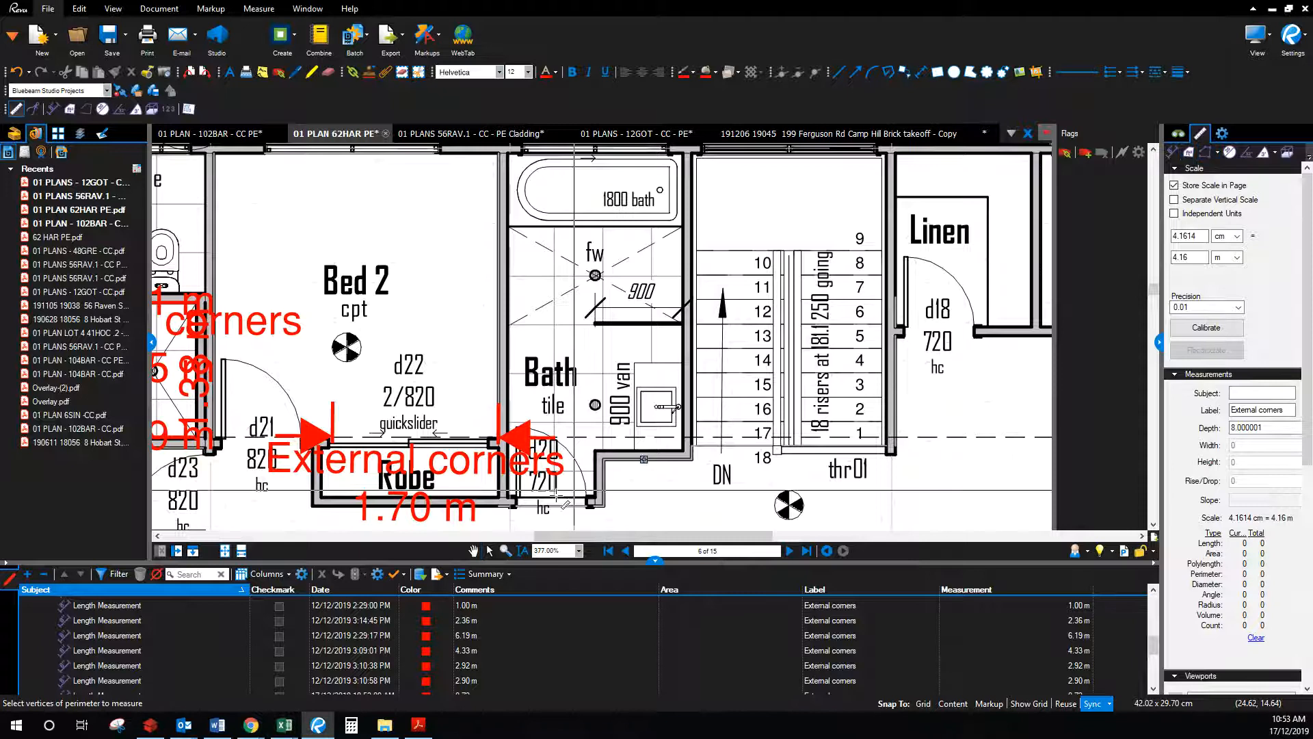
click(695, 77)
click(765, 114)
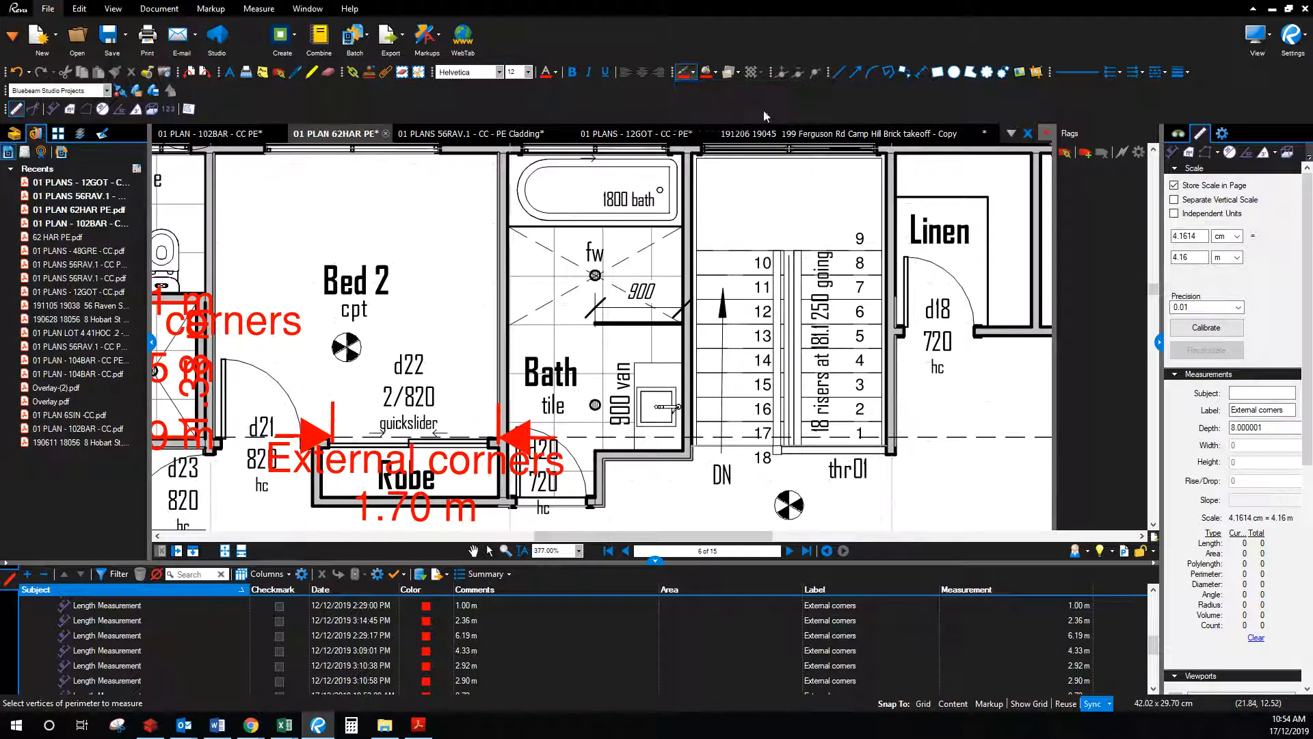
click(556, 72)
click(625, 115)
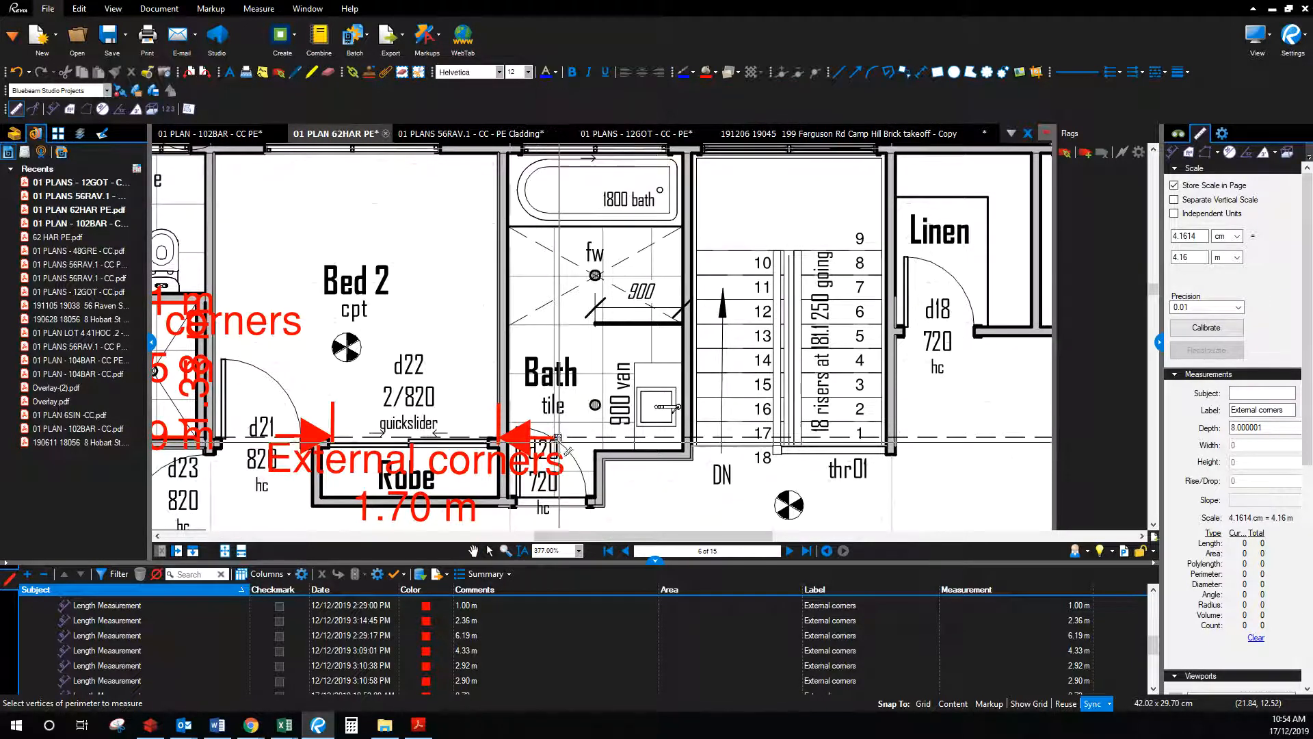
Step: Trace the bathroom walls around the bath as a 9.86 m polylength
click(511, 498)
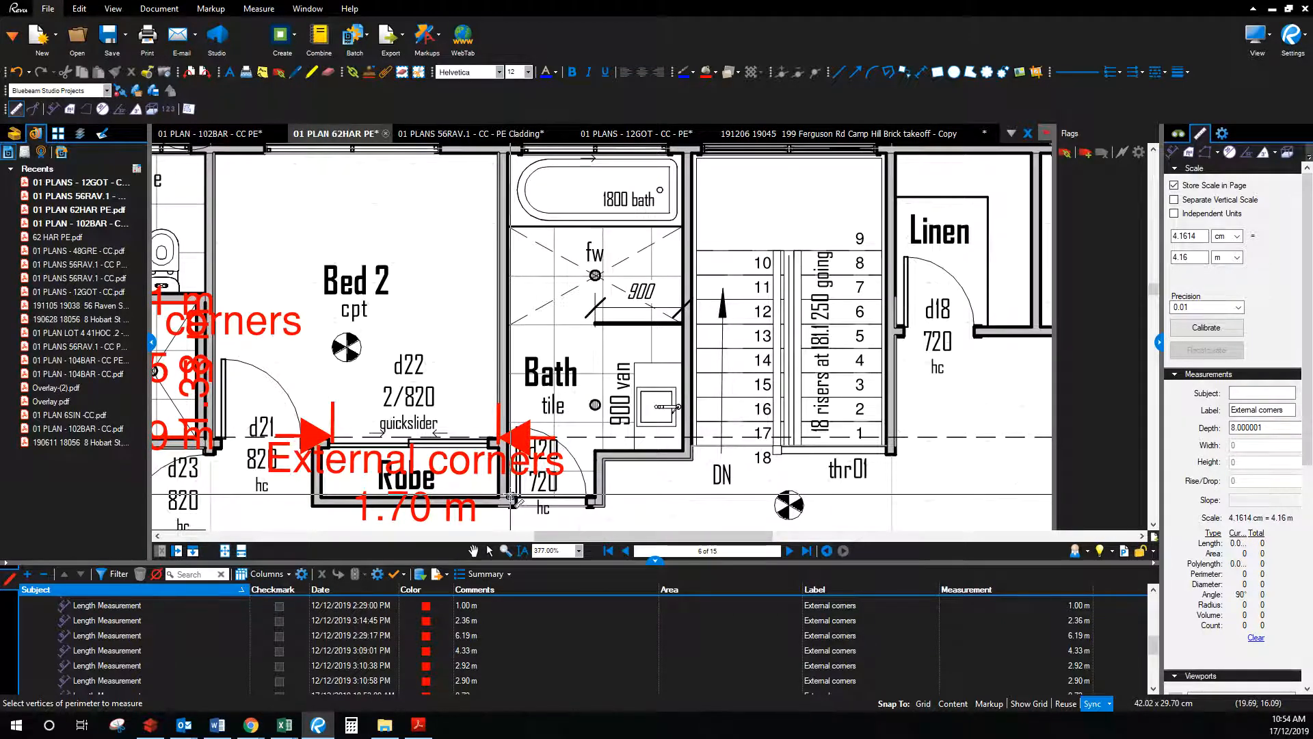
scroll(510, 171, up, 1)
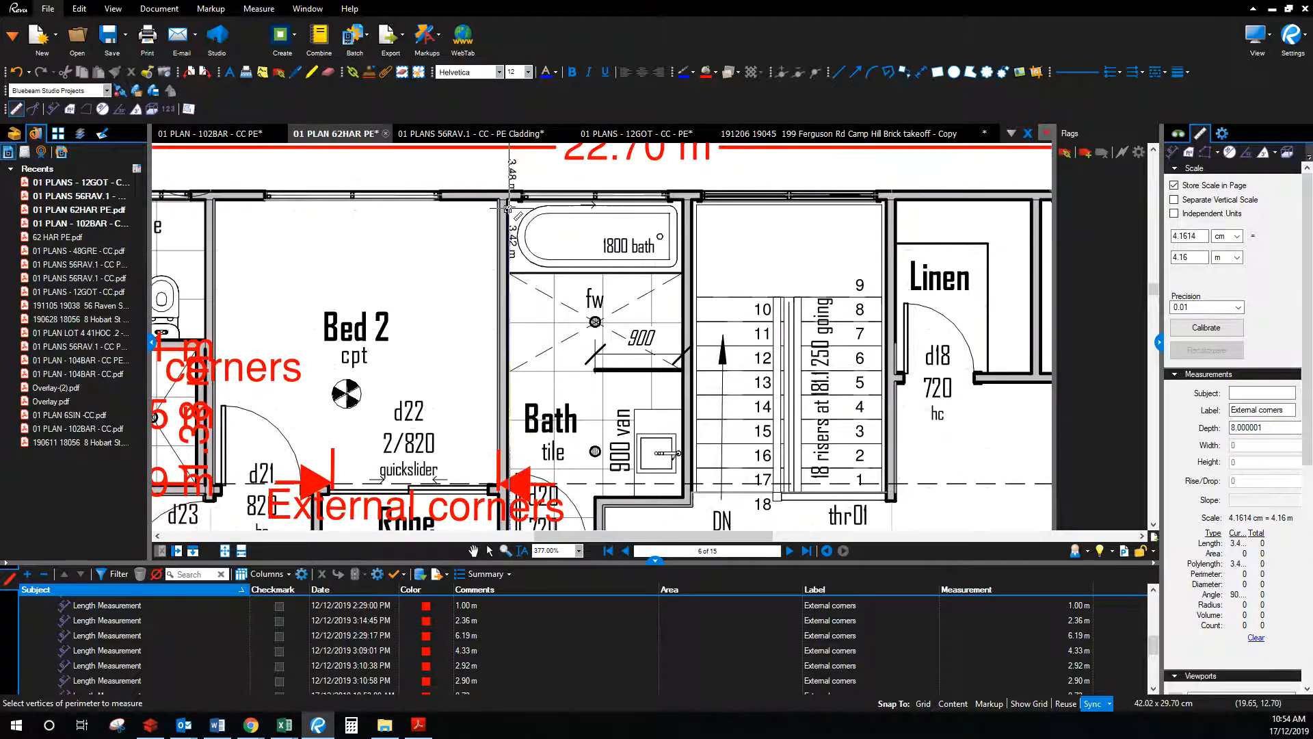
click(507, 200)
click(686, 200)
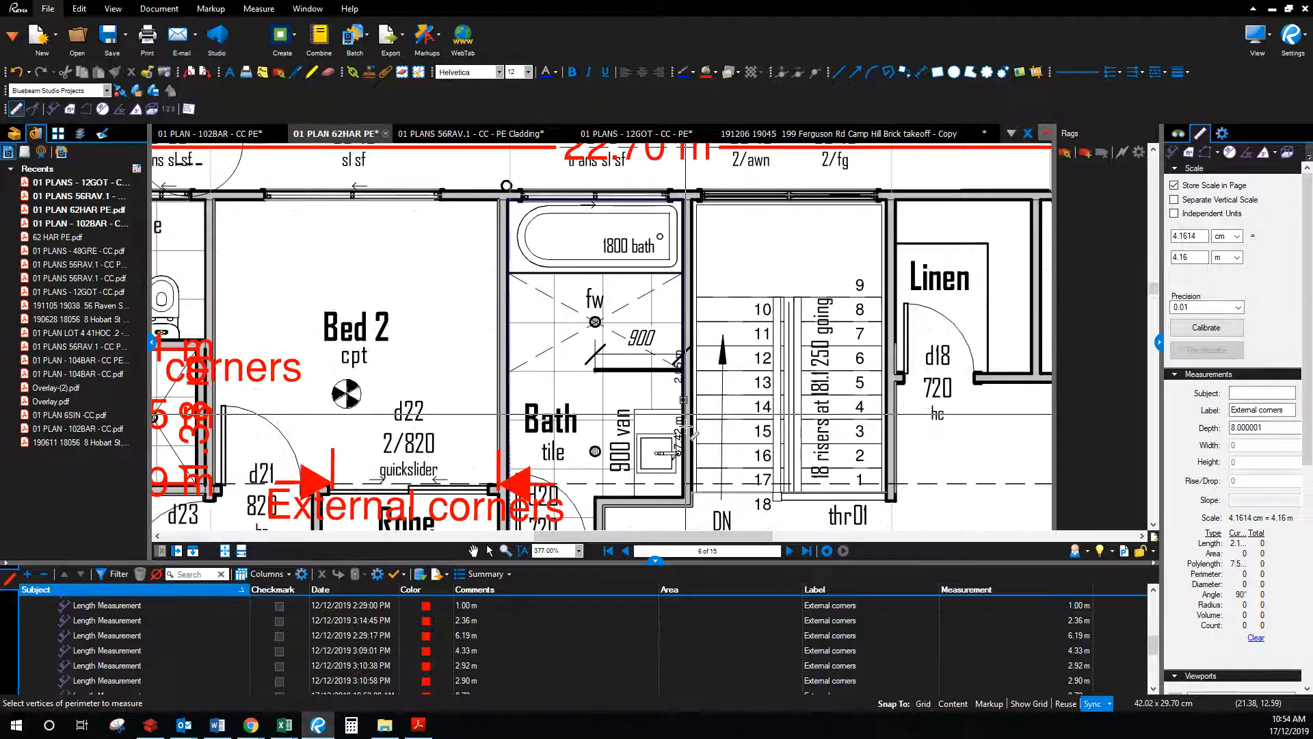
click(684, 497)
click(595, 498)
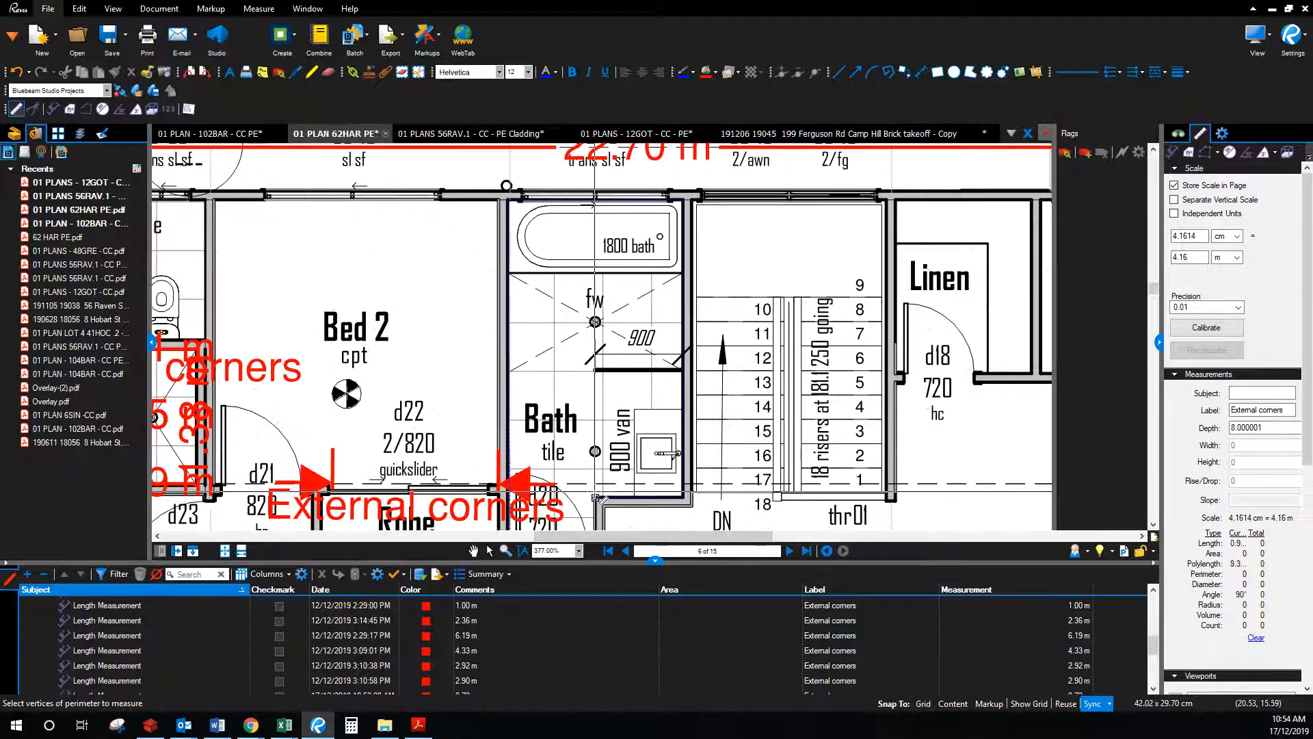
scroll(597, 498, down, 1)
click(594, 493)
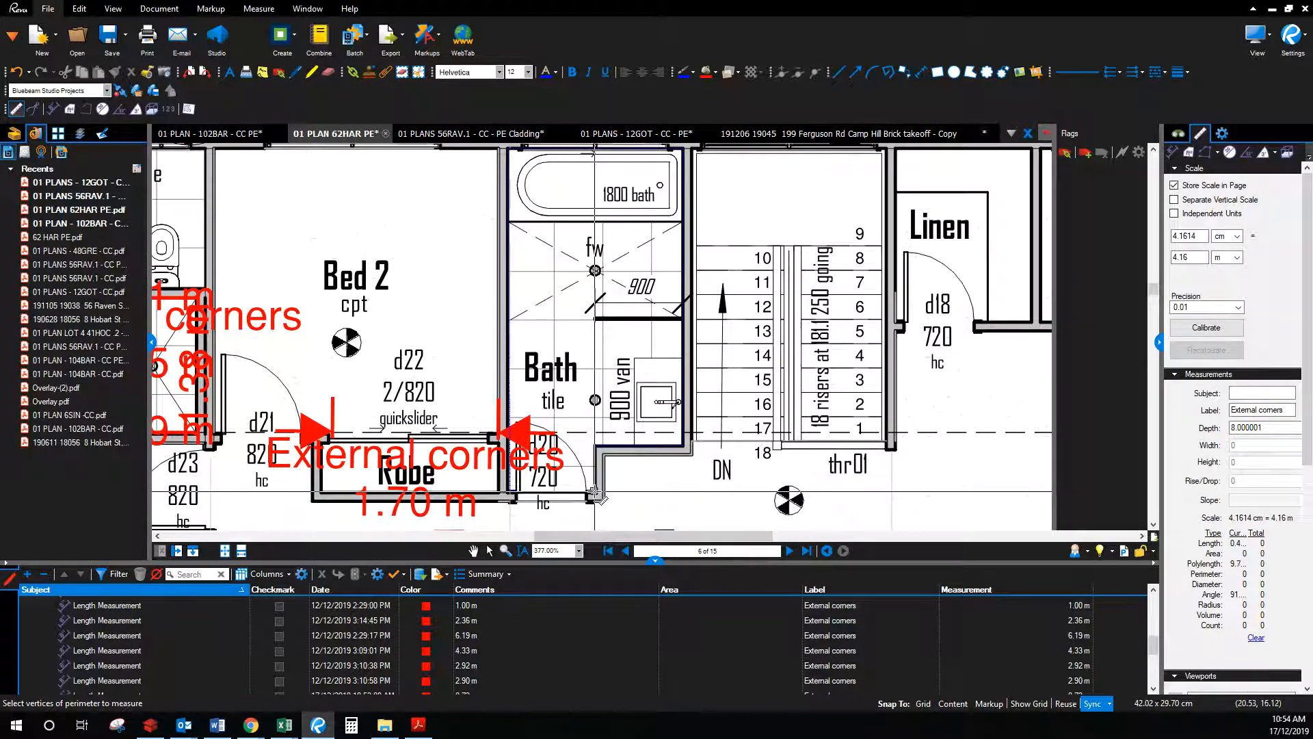
double_click(587, 494)
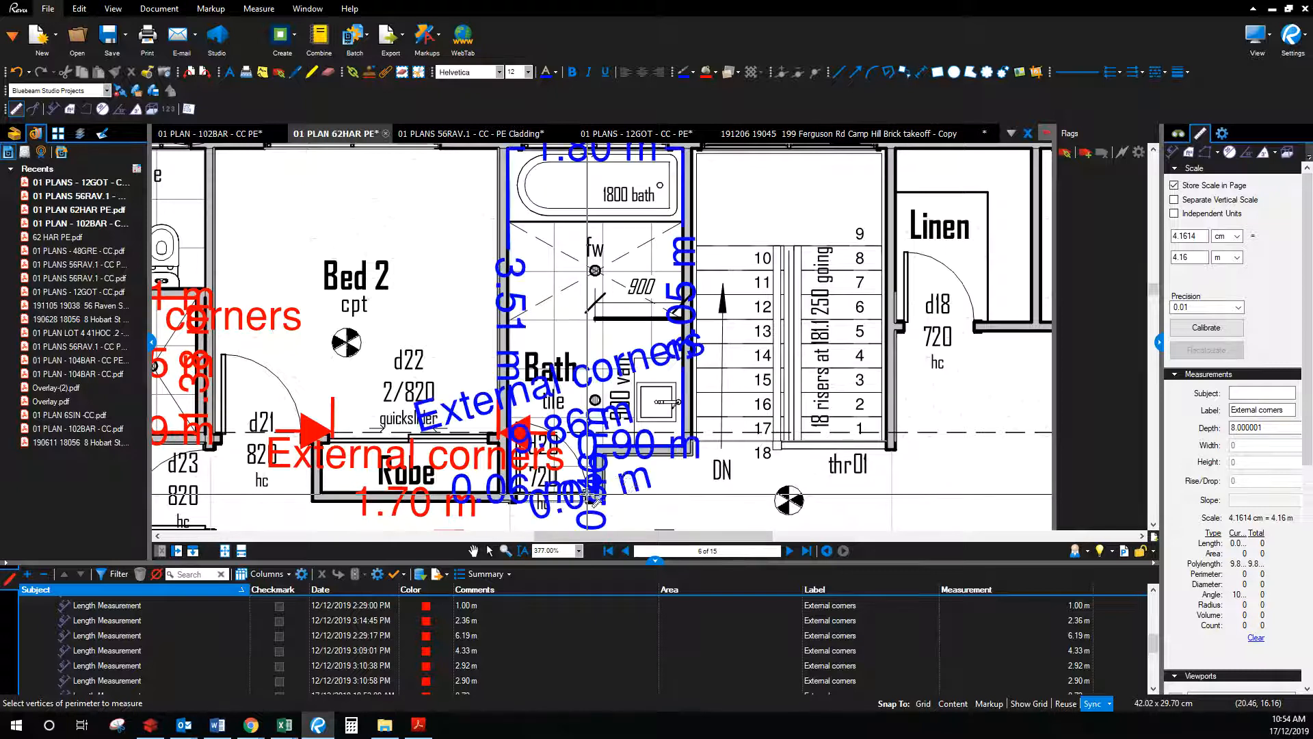
scroll(607, 626, down, 5)
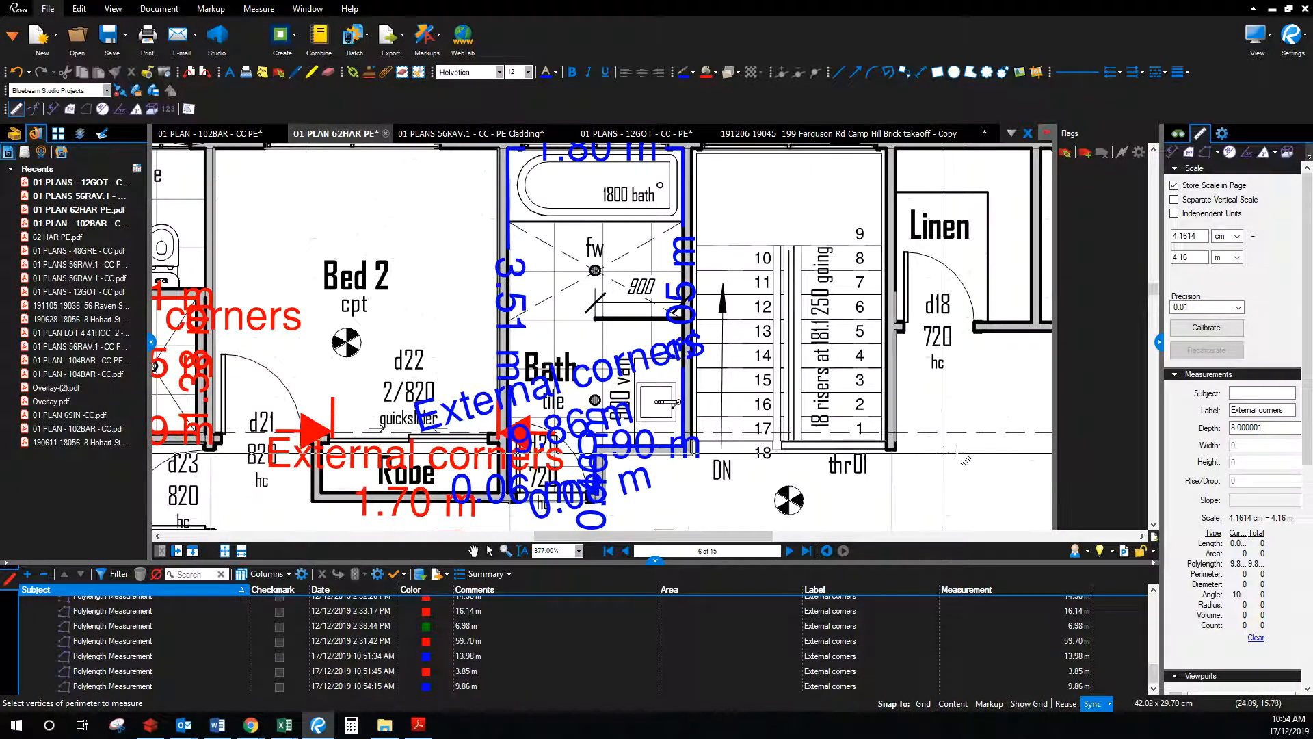
key(alt+Tab)
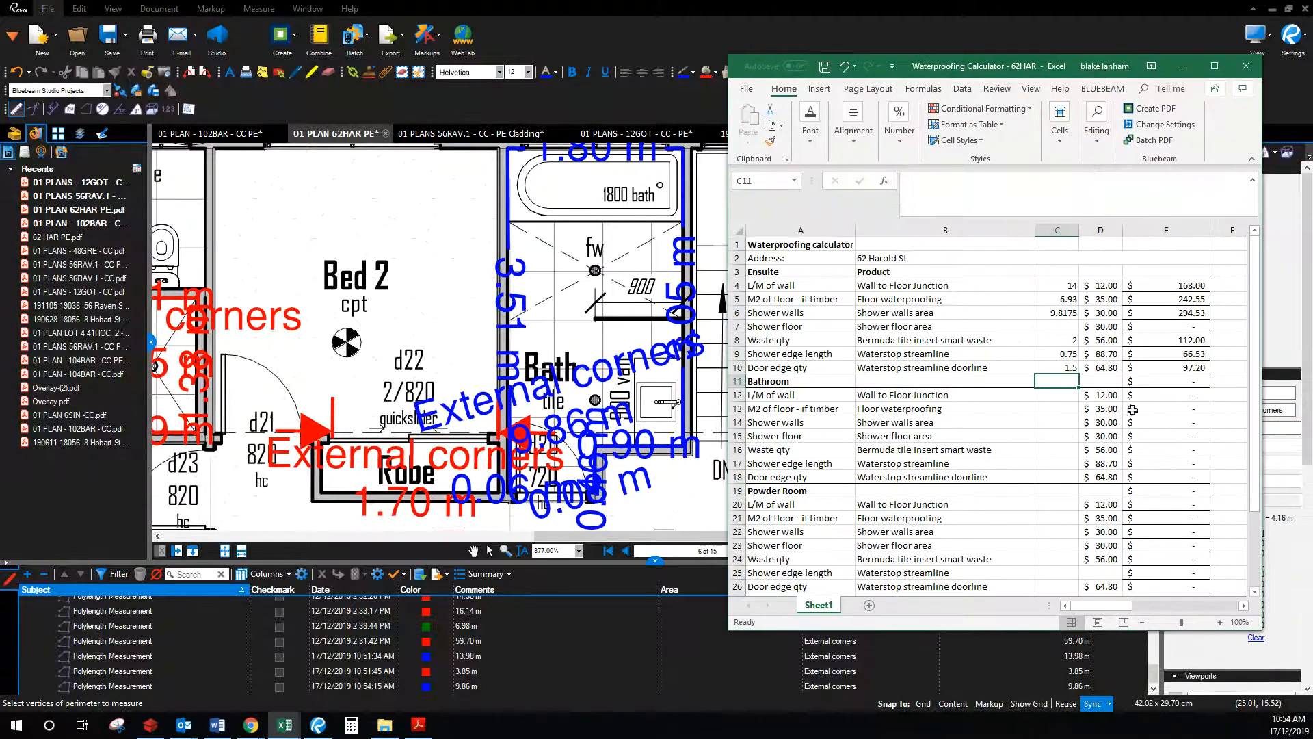
Step: Enter 9.86 in C12 as the bathroom wall-to-floor junction, costing $118.32, then minimize Excel
click(1063, 395)
text(9.)
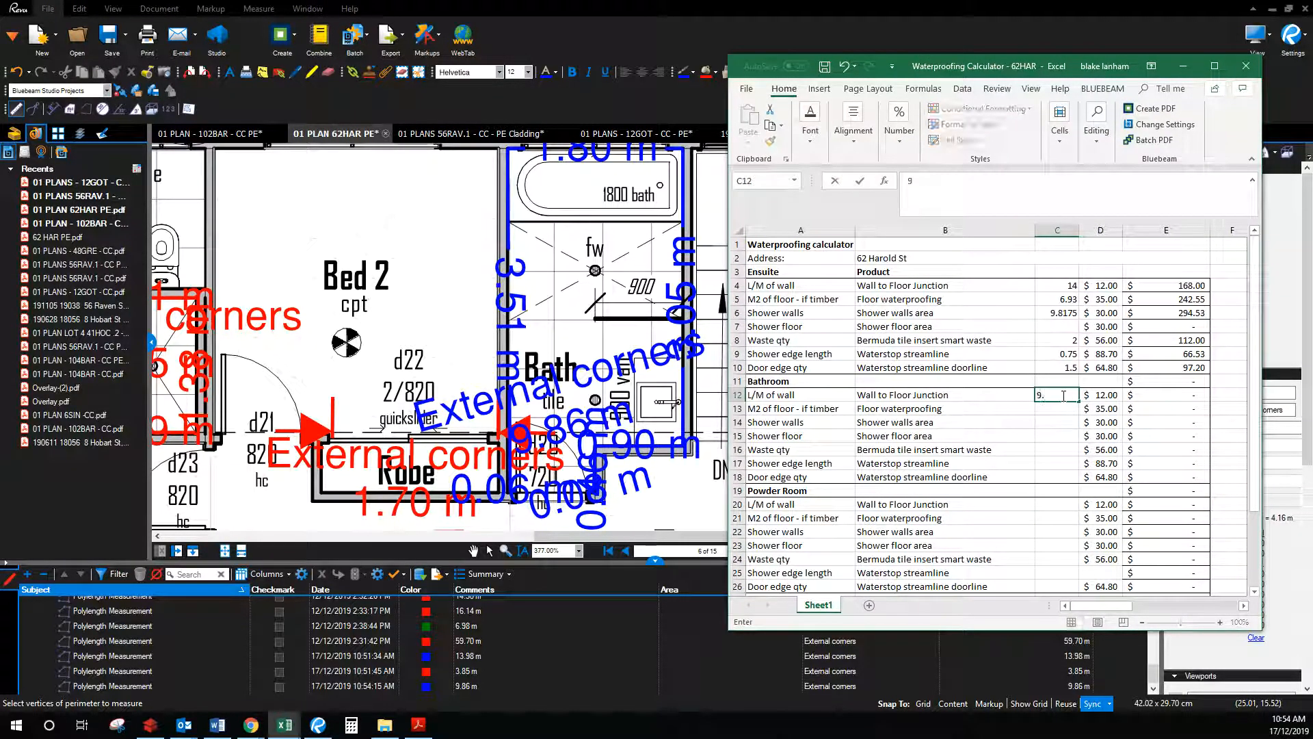
text(86)
key(Return)
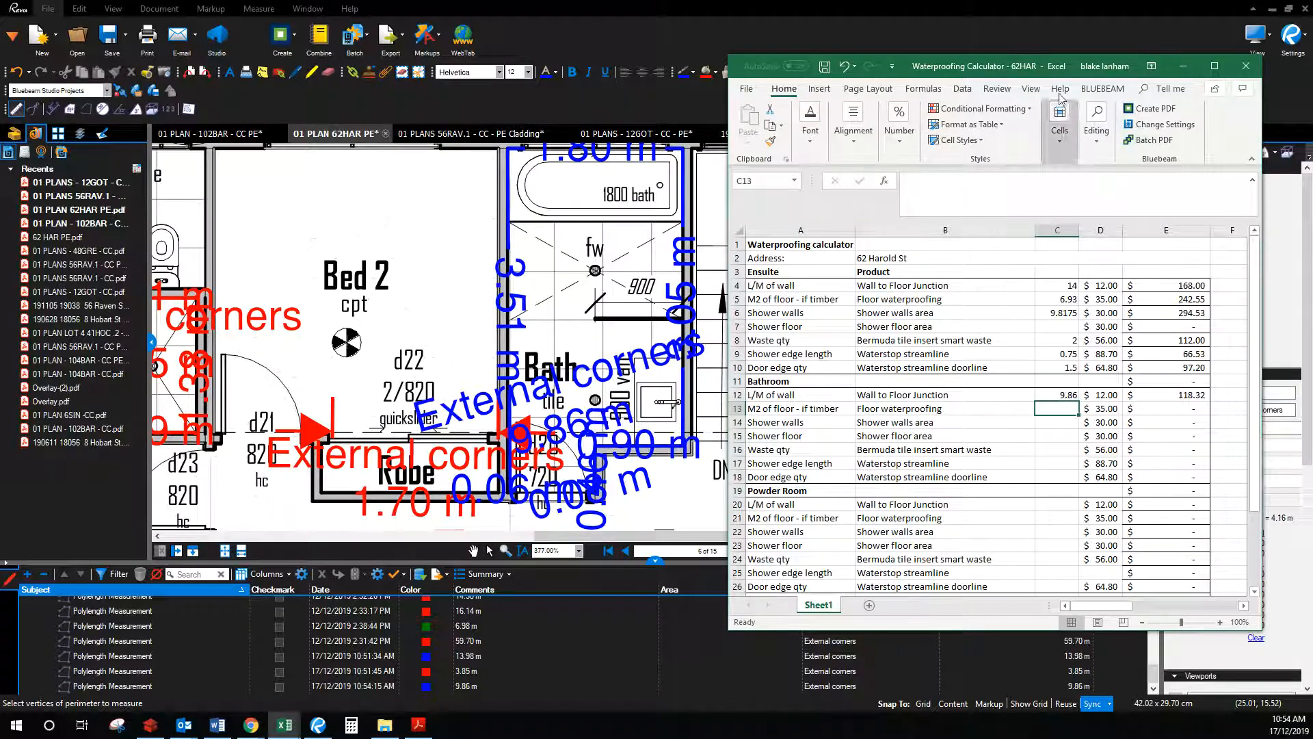
click(1183, 65)
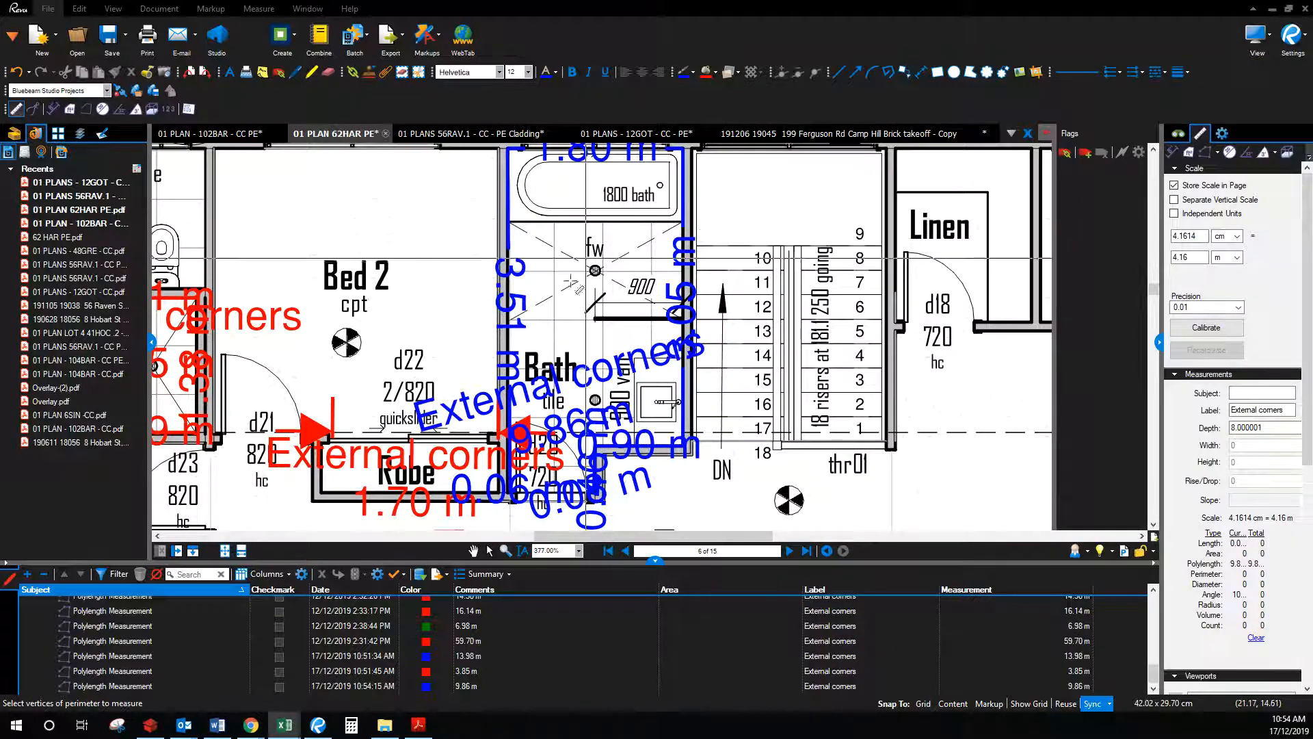
Step: Set up an area measurement with 40% fill, cyan outline and blue text
click(473, 551)
drag(784, 312, 843, 367)
scroll(842, 366, down, 1)
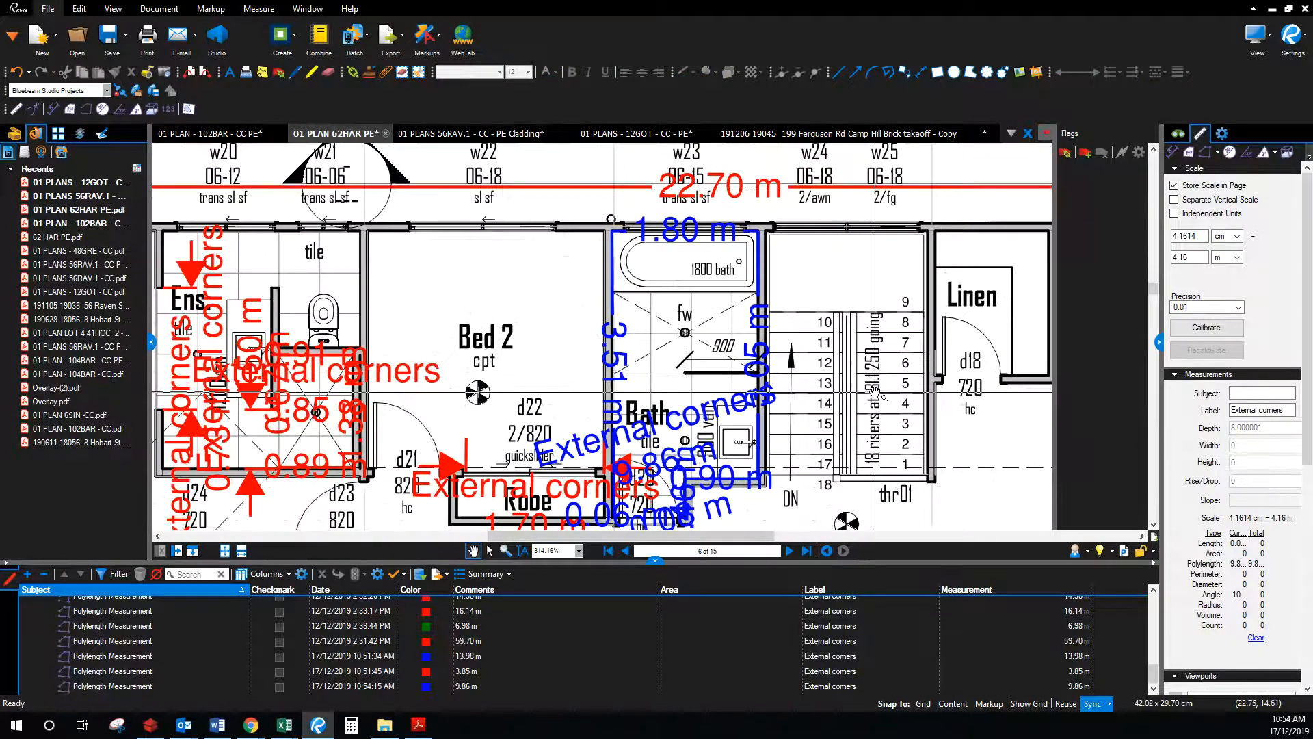
click(1190, 155)
click(736, 72)
click(763, 156)
click(683, 77)
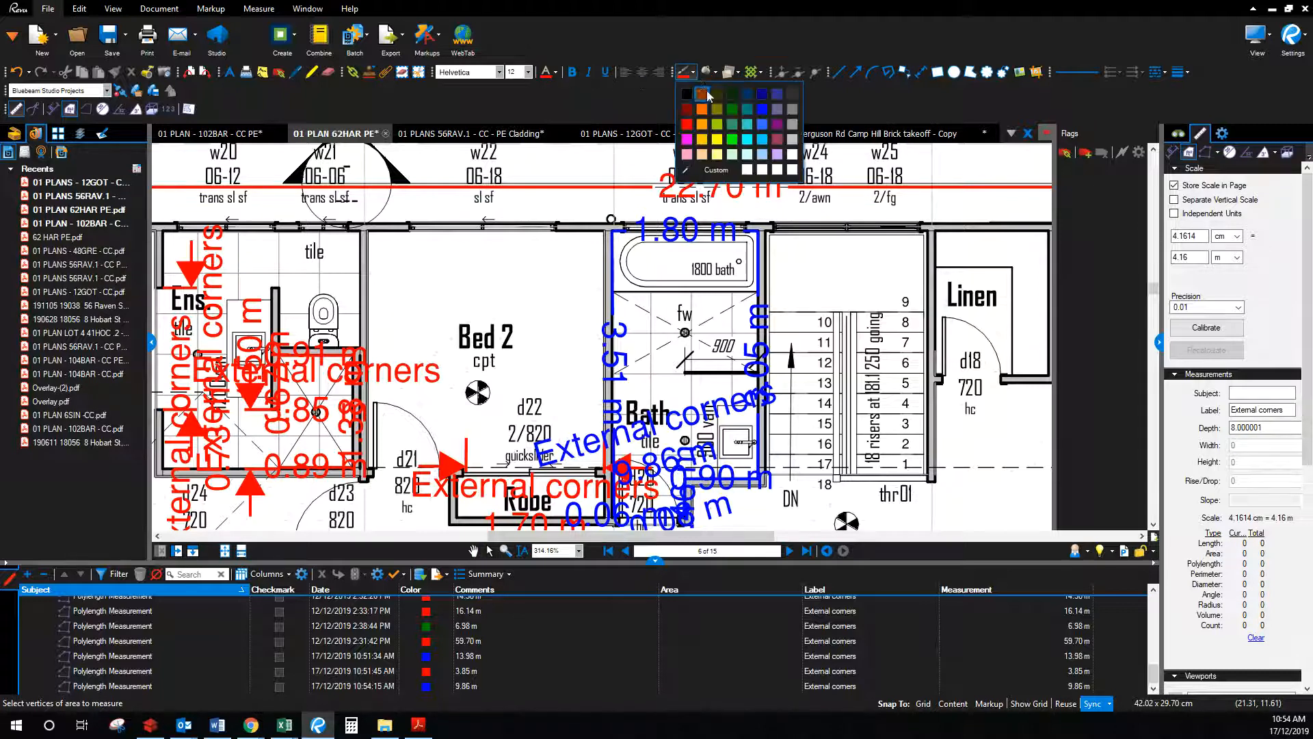
click(751, 146)
click(556, 77)
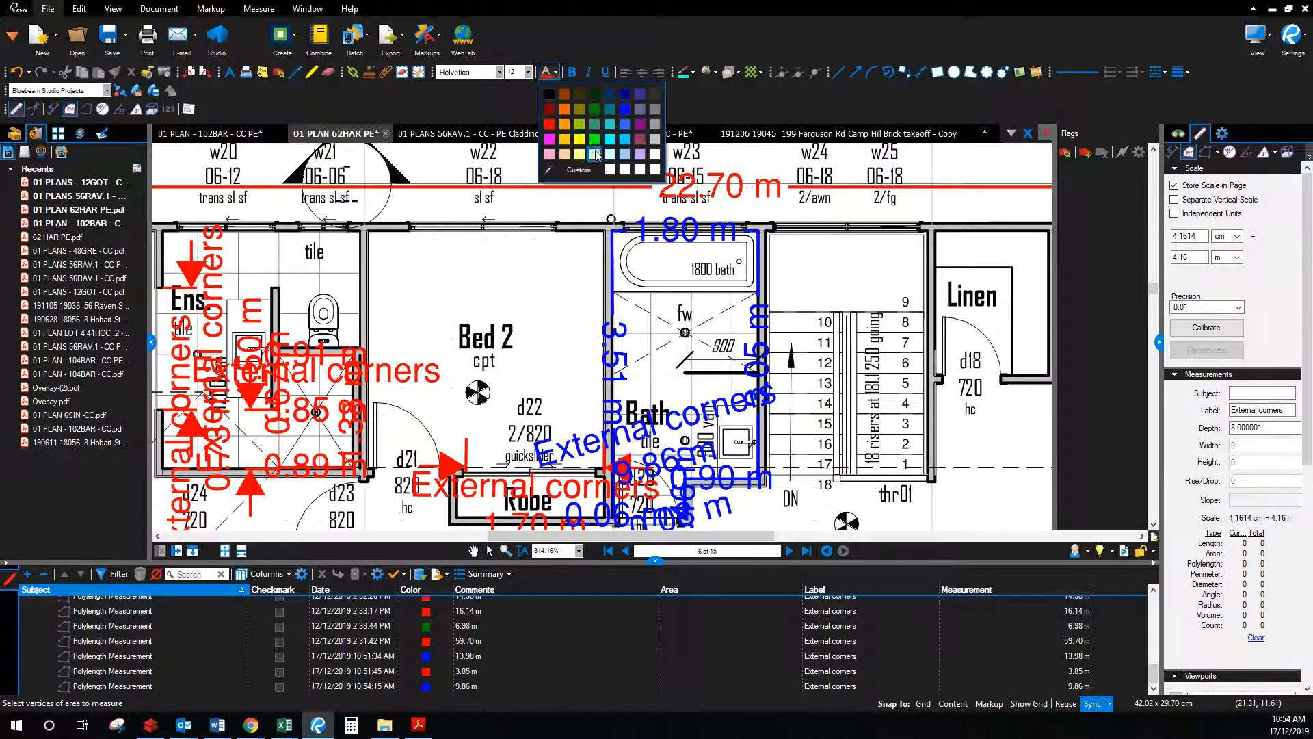
click(627, 127)
Step: Outline the bathroom floor corners into a 5.86 sq m area and open its note
click(612, 233)
click(759, 234)
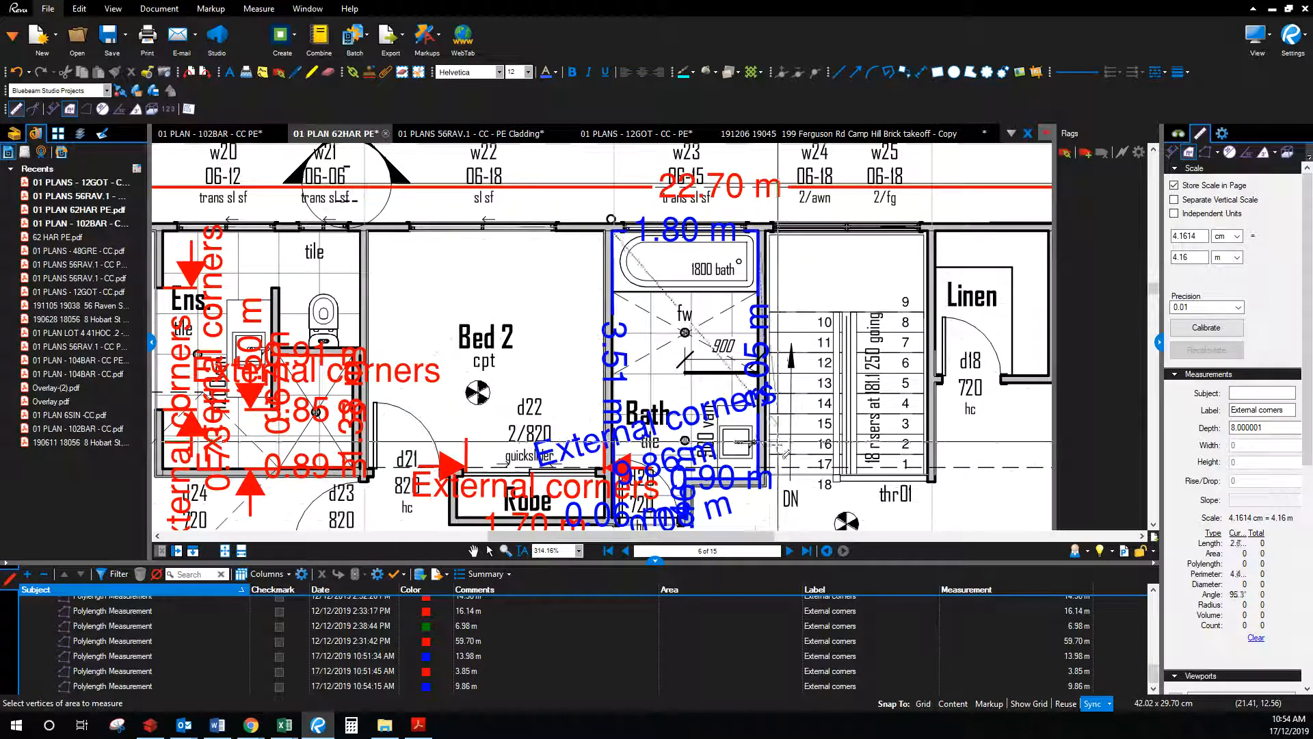
click(759, 470)
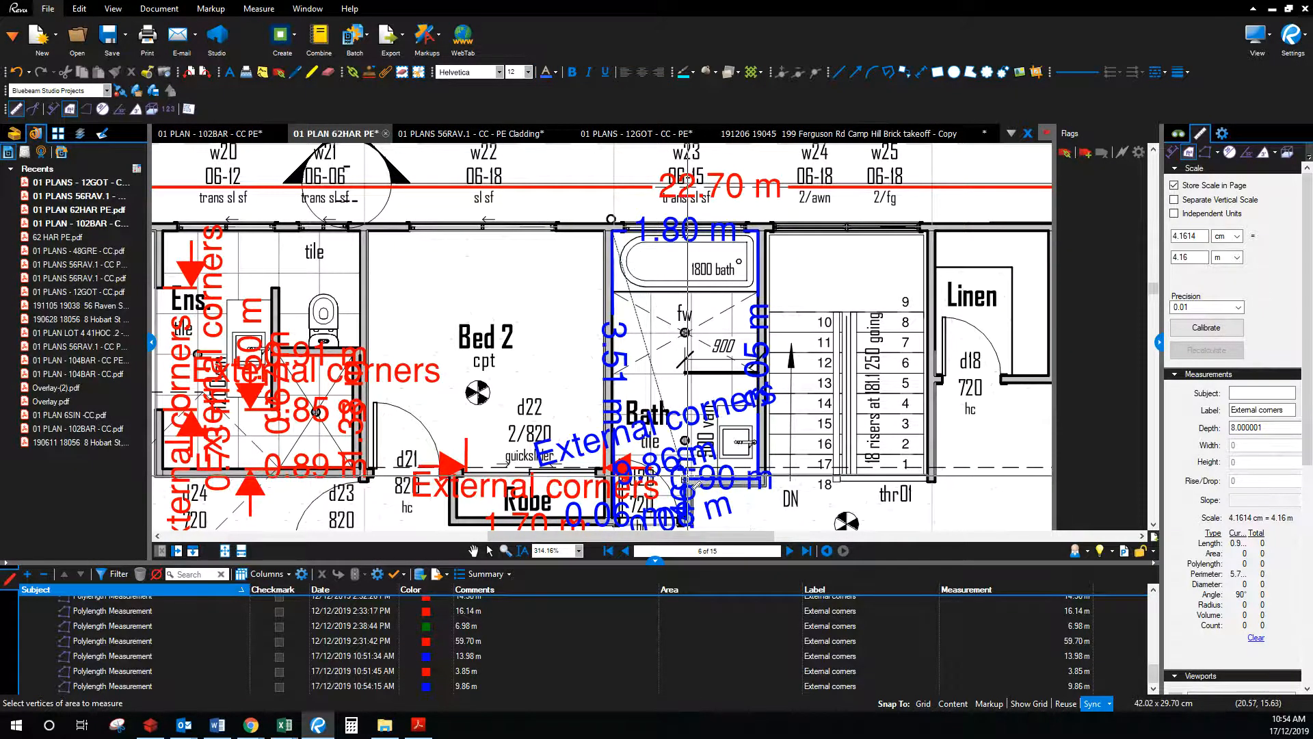
scroll(698, 480, down, 2)
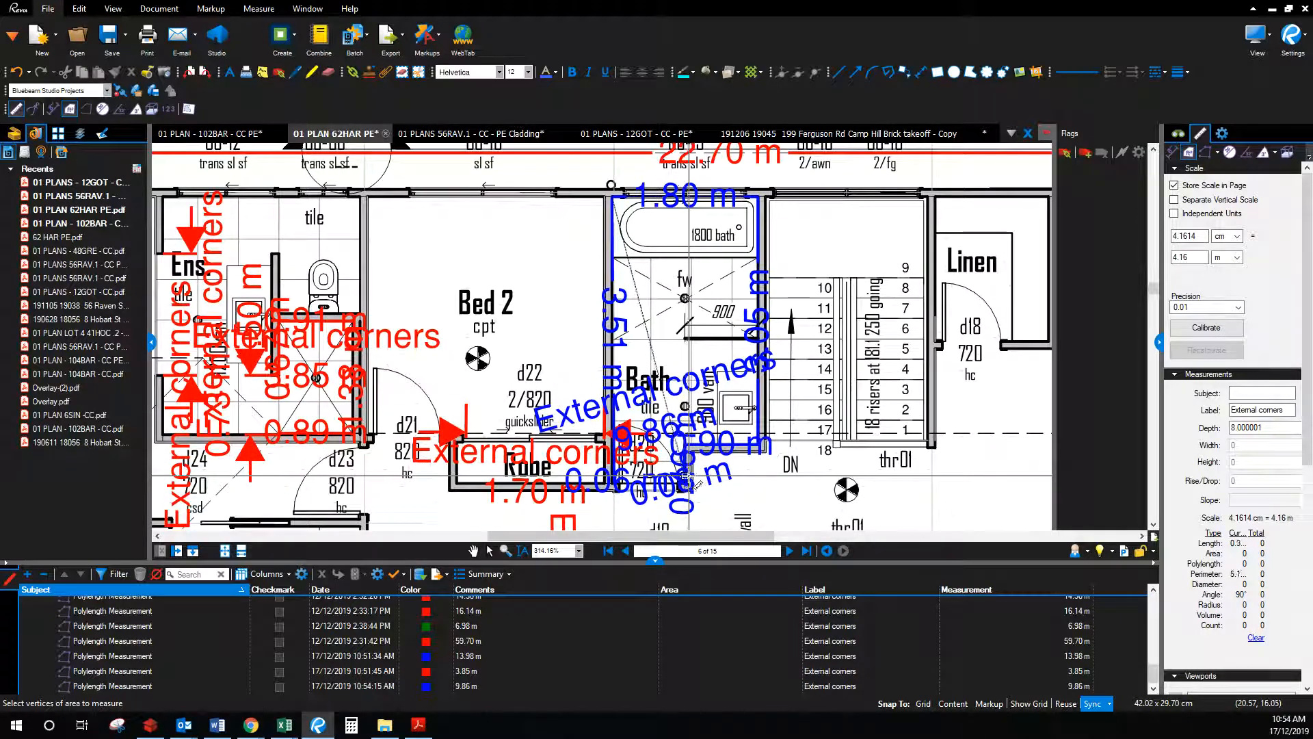
click(686, 482)
click(615, 485)
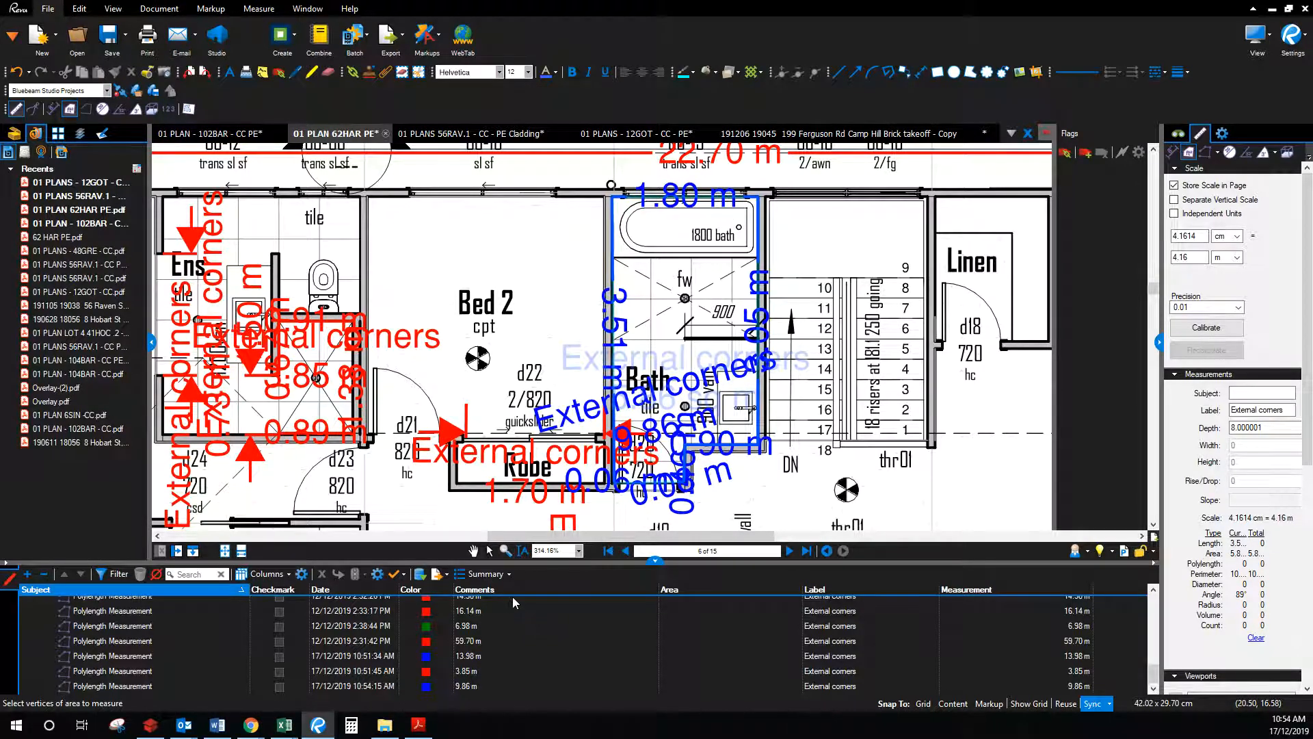
click(489, 551)
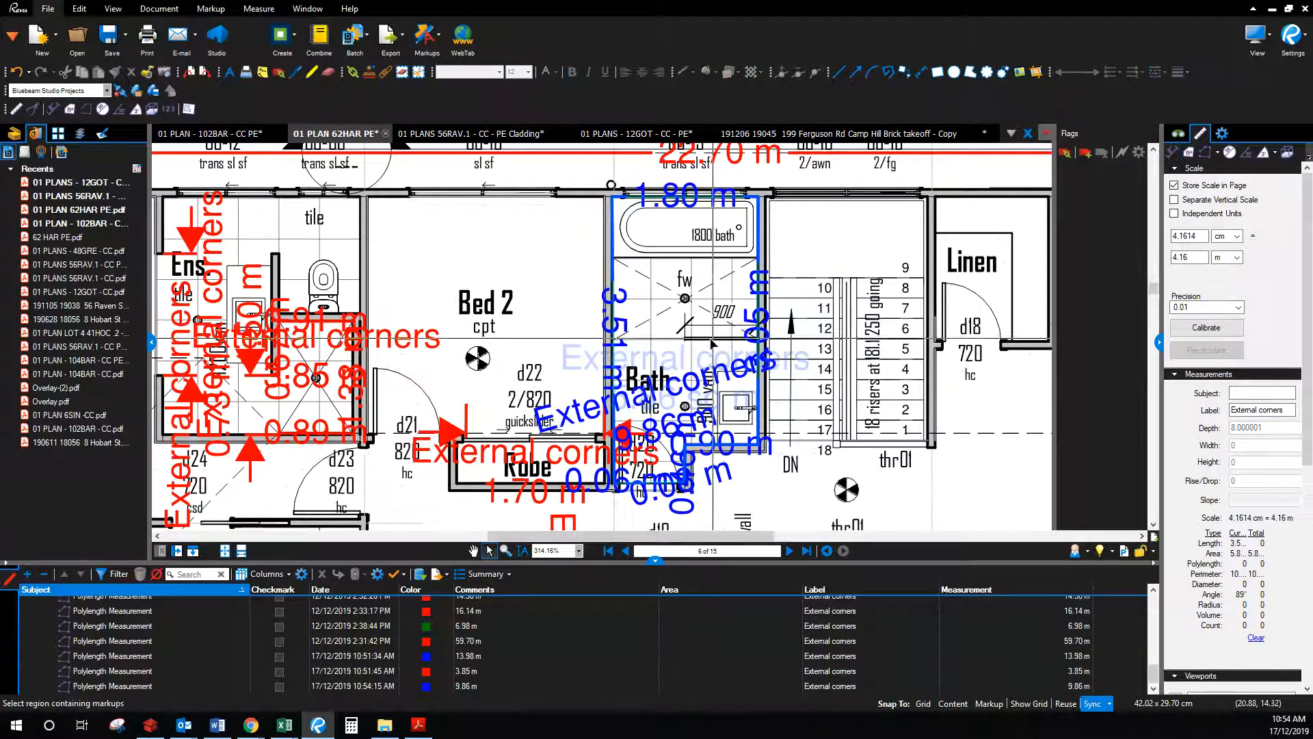
double_click(695, 358)
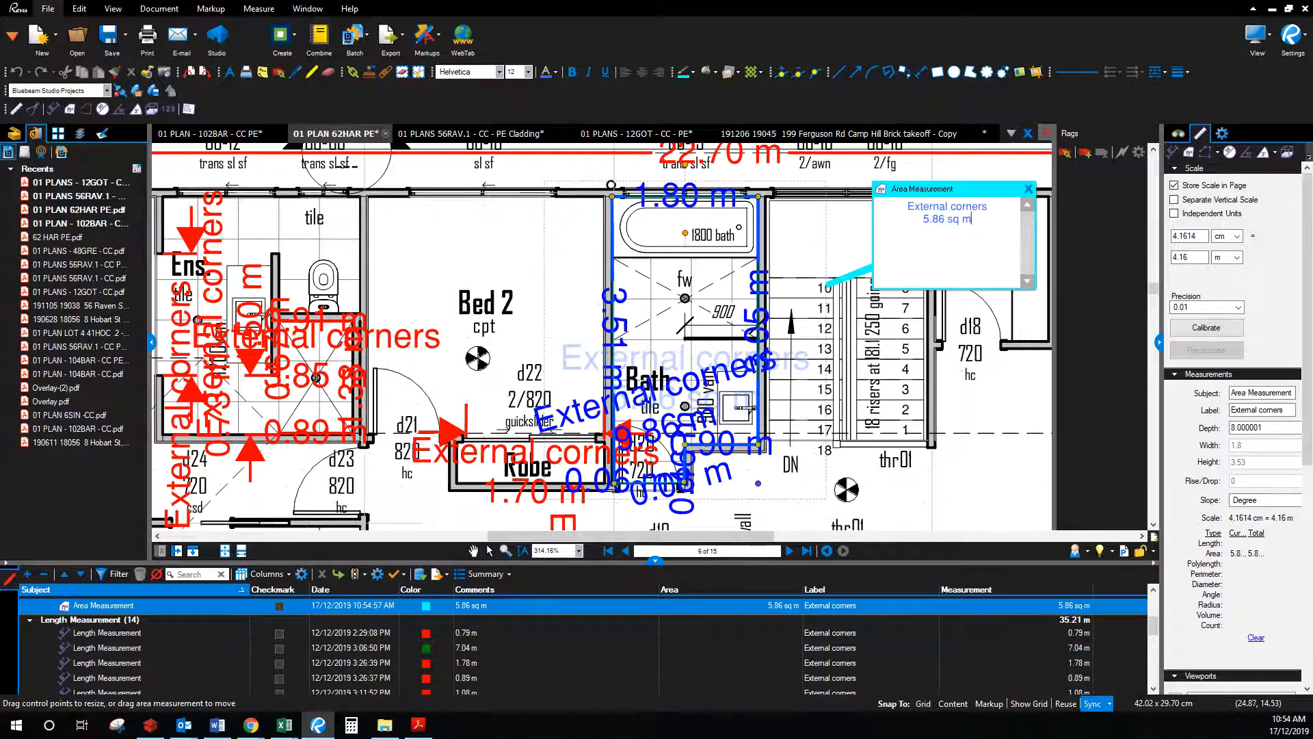
key(alt+Tab)
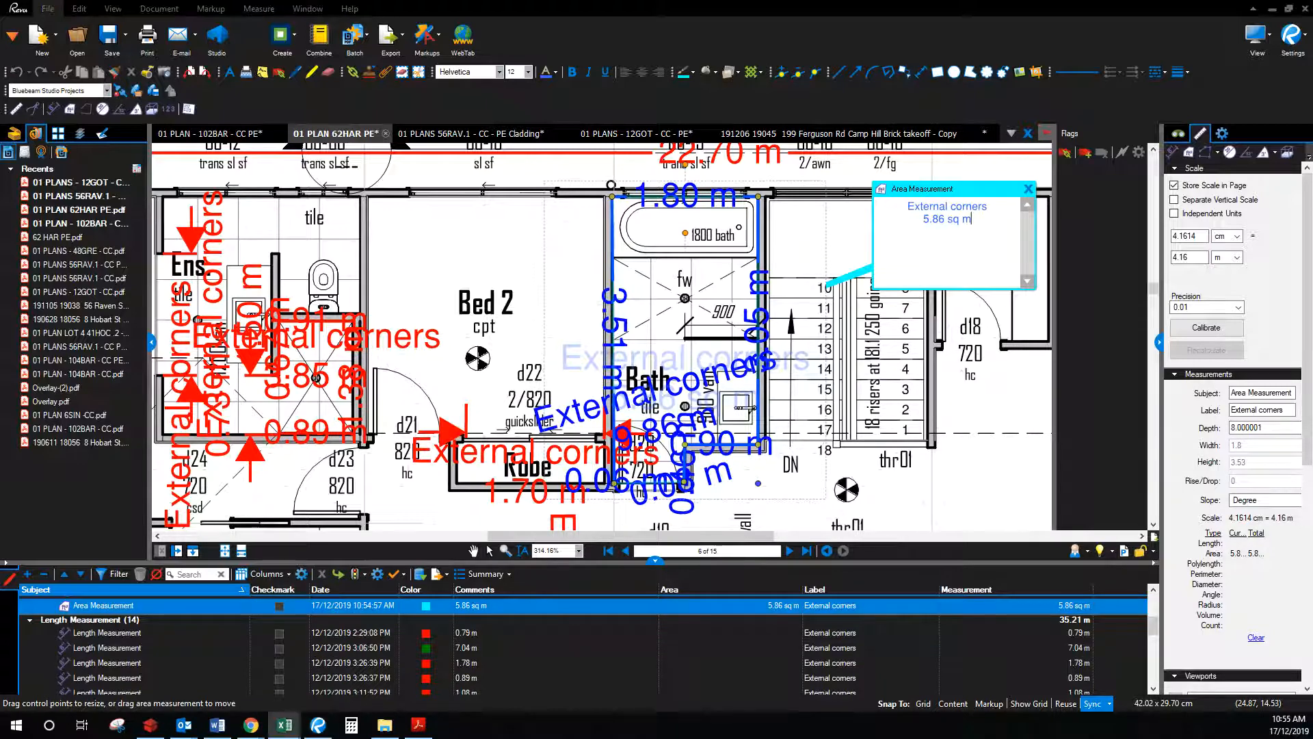
Step: Enter 5.86 in C13 as the bathroom floor area, costing $205.10, then minimize Excel
text(5.86)
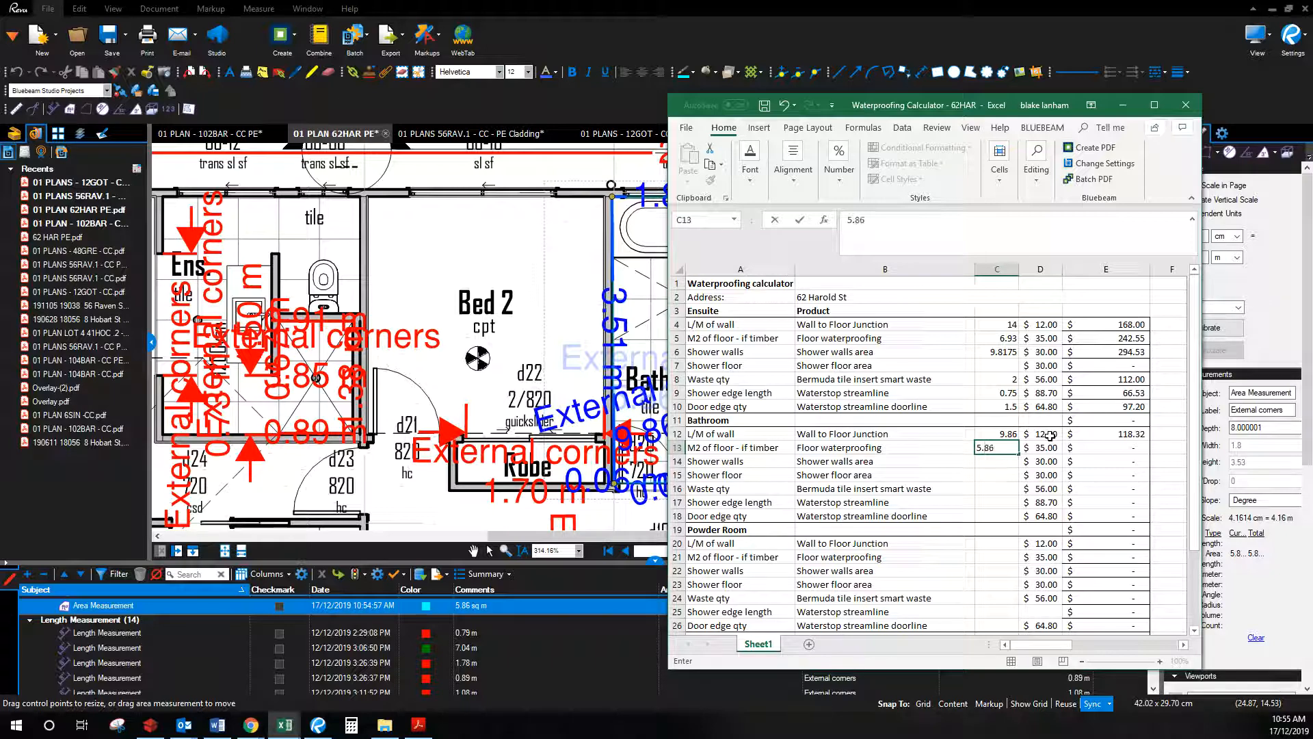
key(Return)
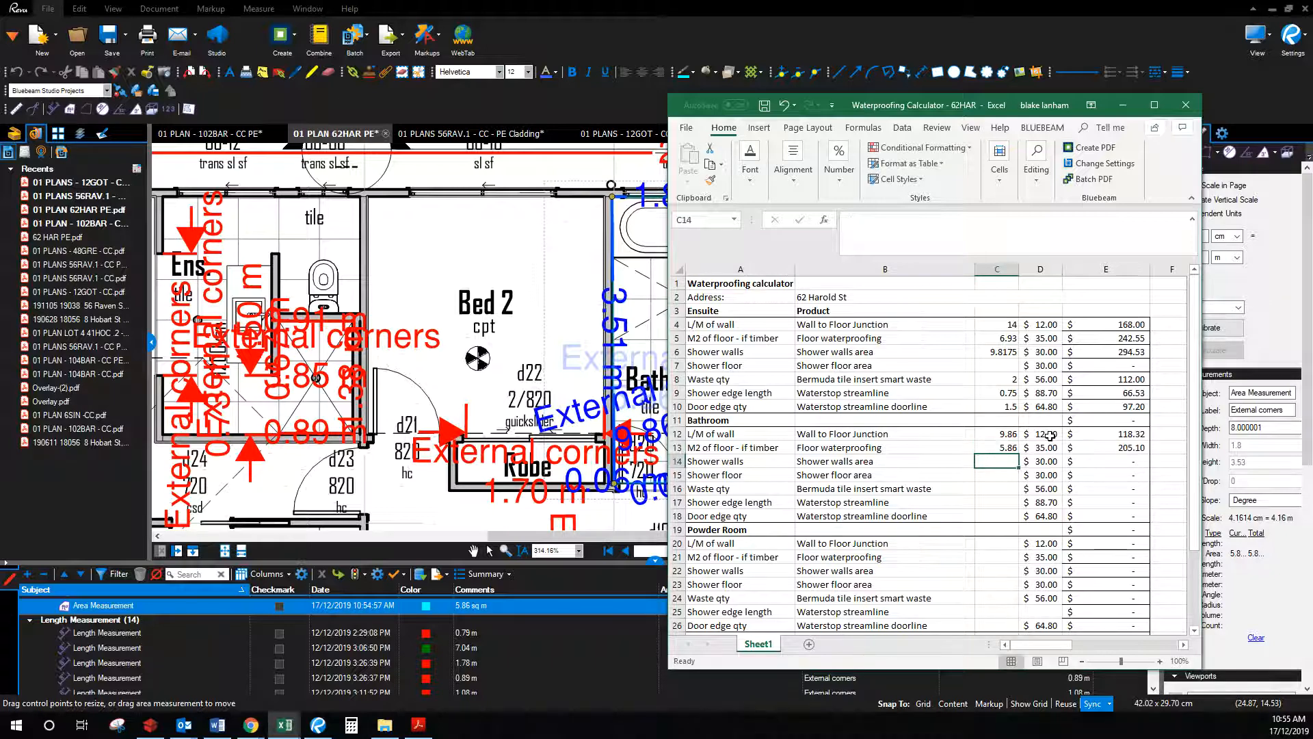
click(1122, 105)
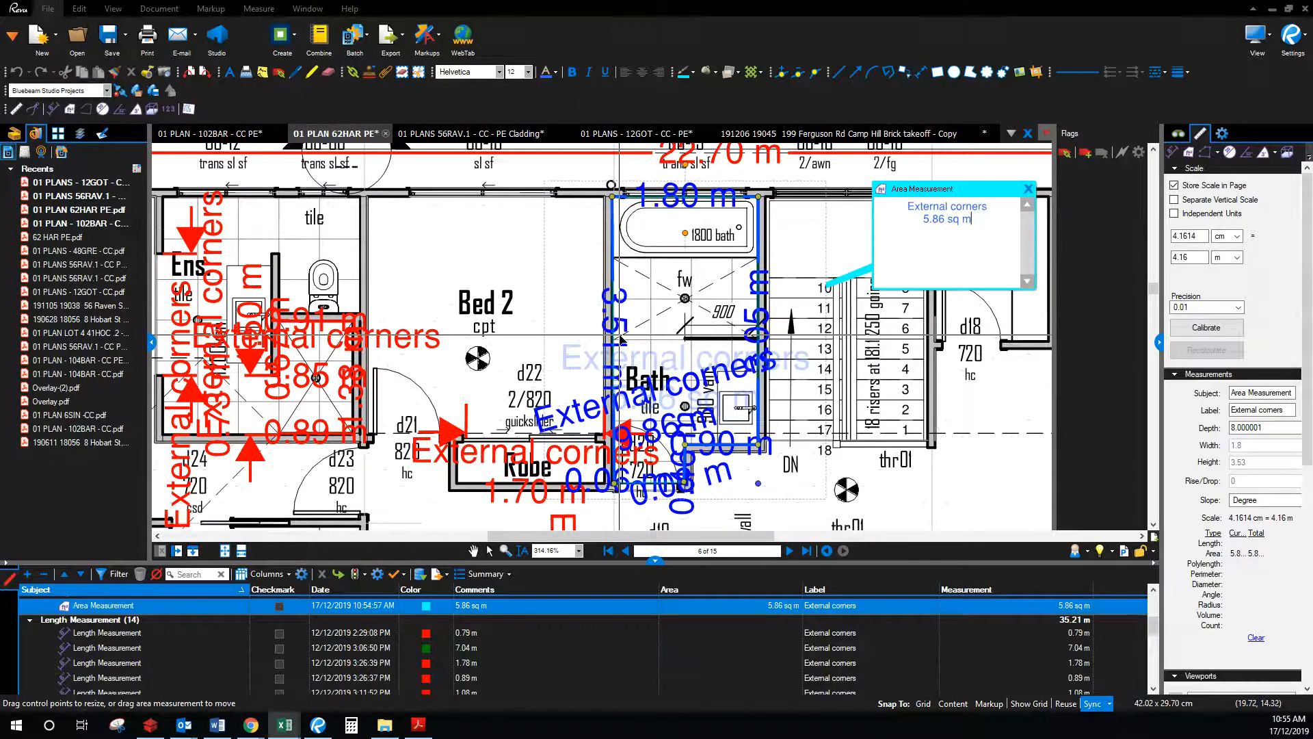
Step: Trace a 5.30 m polylength along the bathroom shower walls and bring the calculator alongside
click(1190, 154)
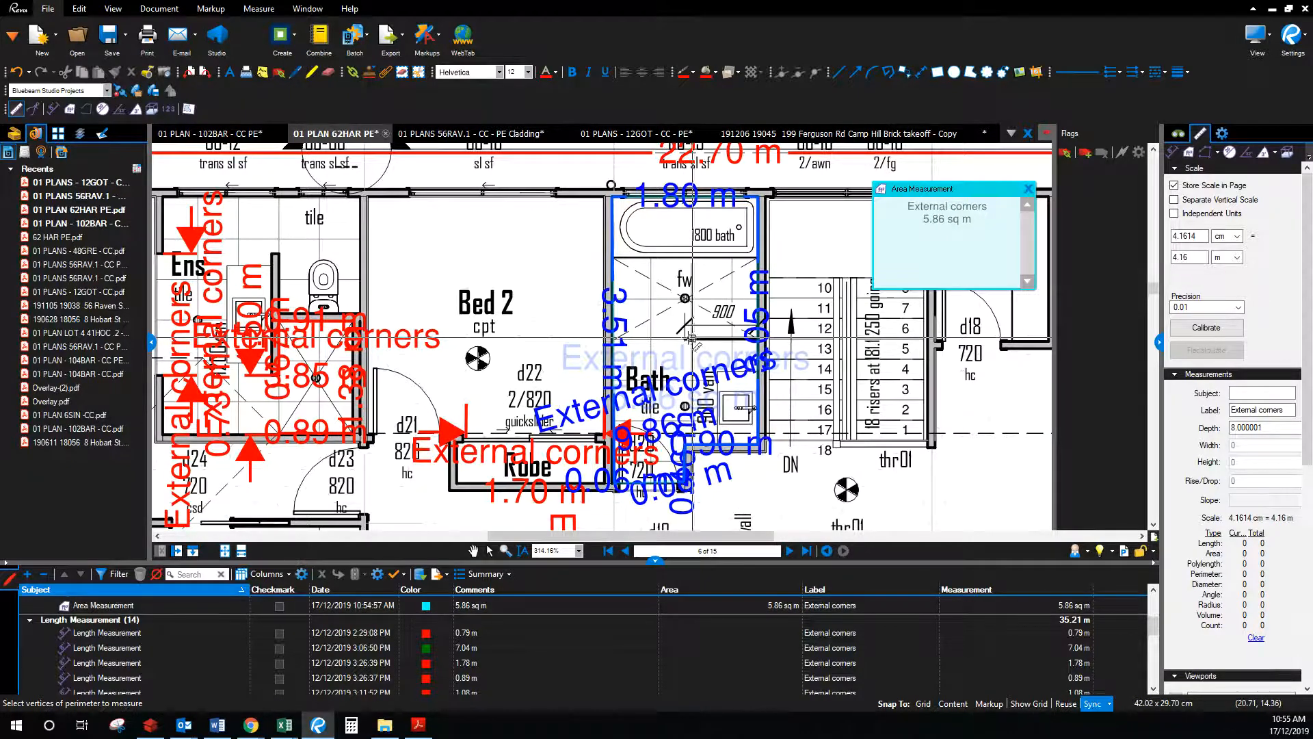
click(755, 338)
click(757, 198)
click(613, 198)
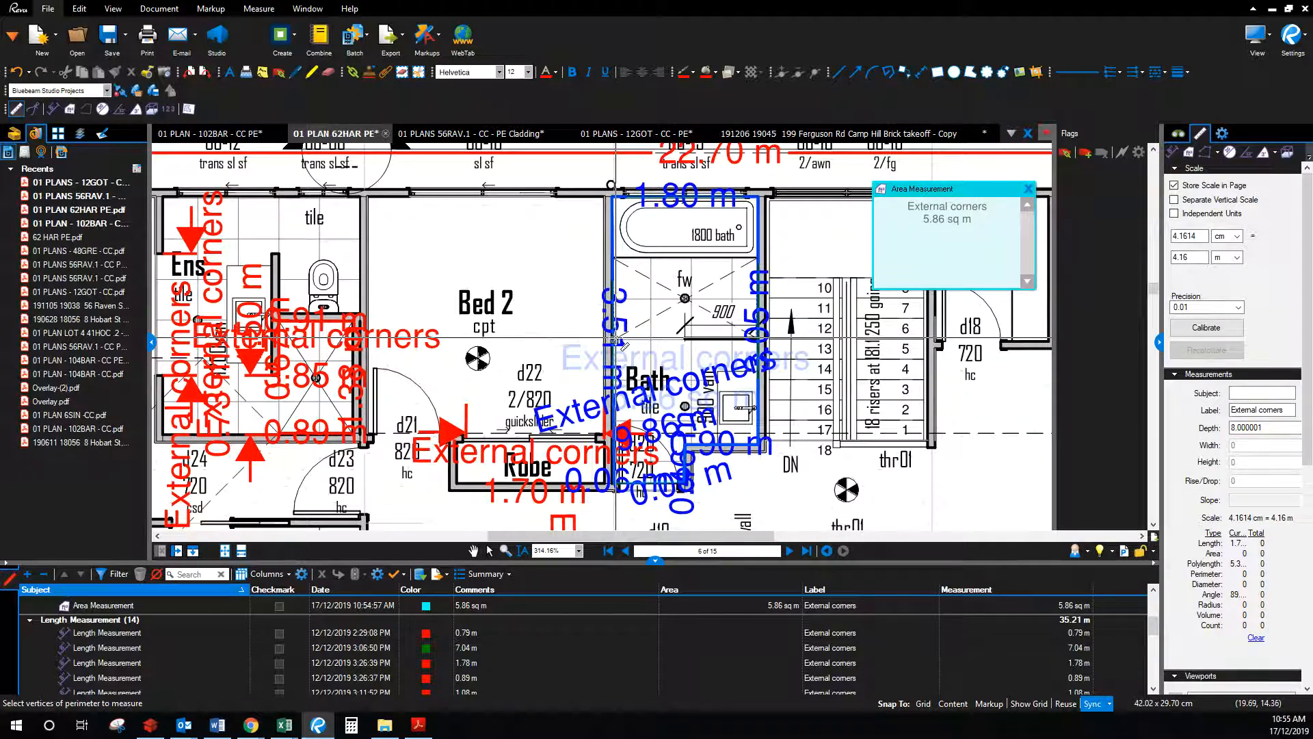
double_click(619, 341)
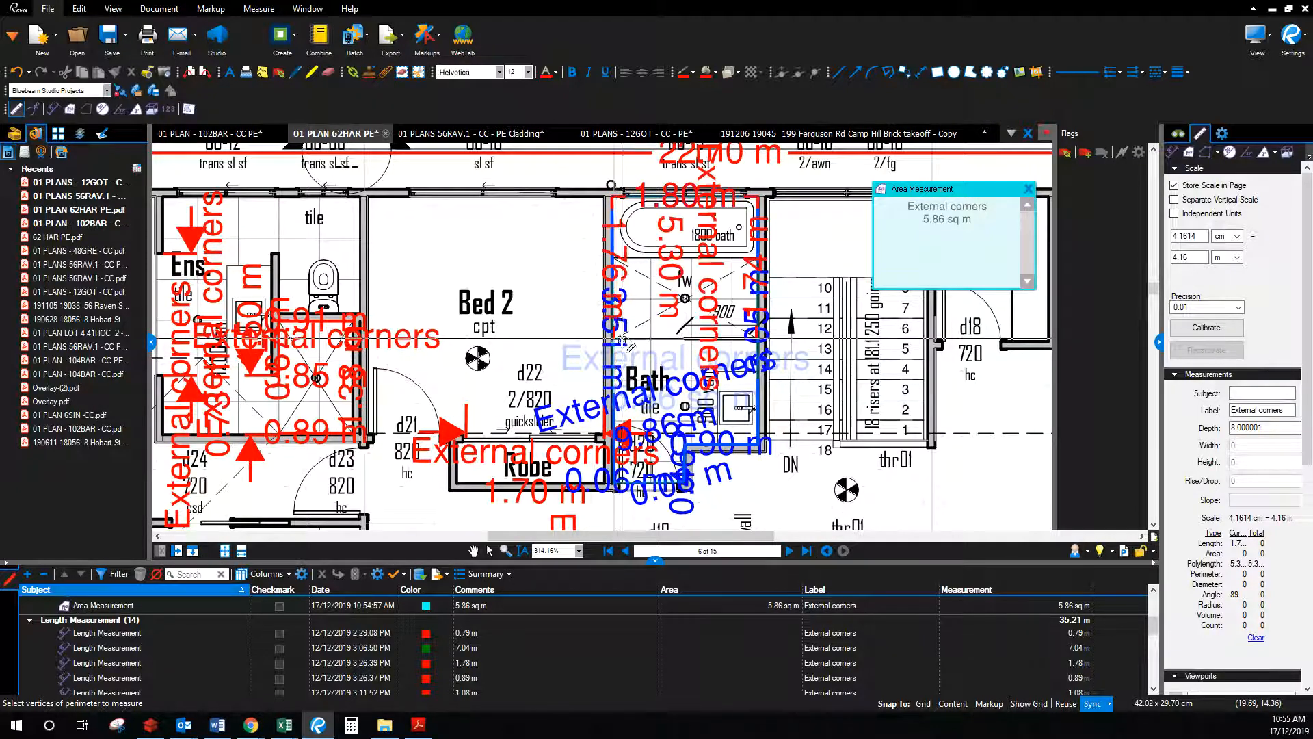
click(488, 551)
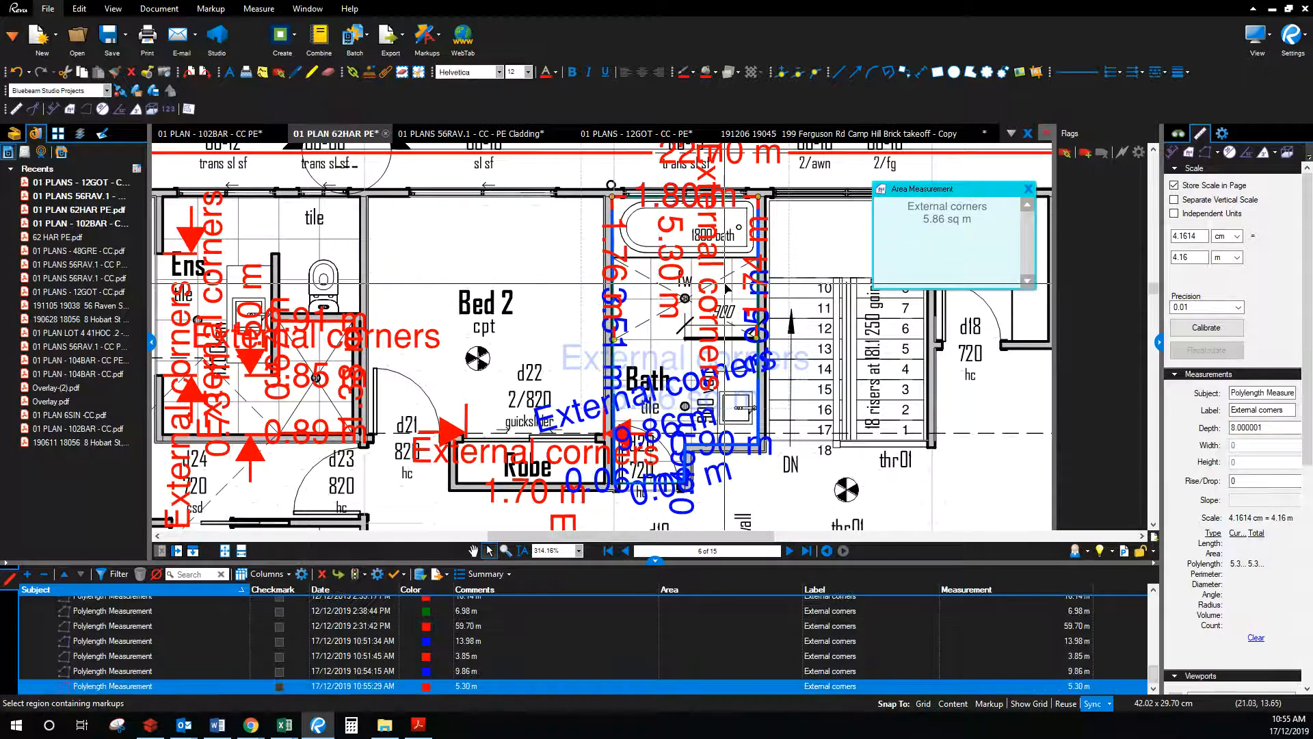
drag(1312, 223, 952, 126)
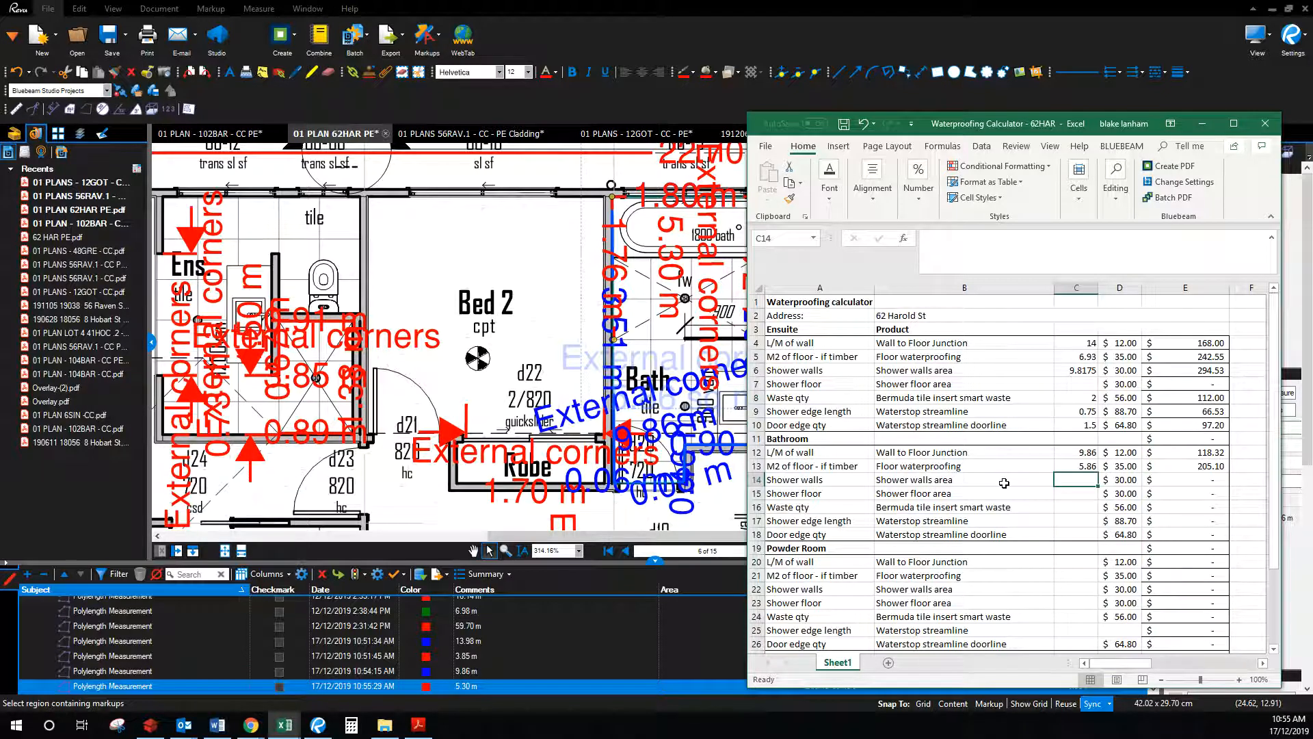
Step: Enter =2.55*5.3 in C14, giving 13.515 and $405.45, then reselect C14
text(=2.55*)
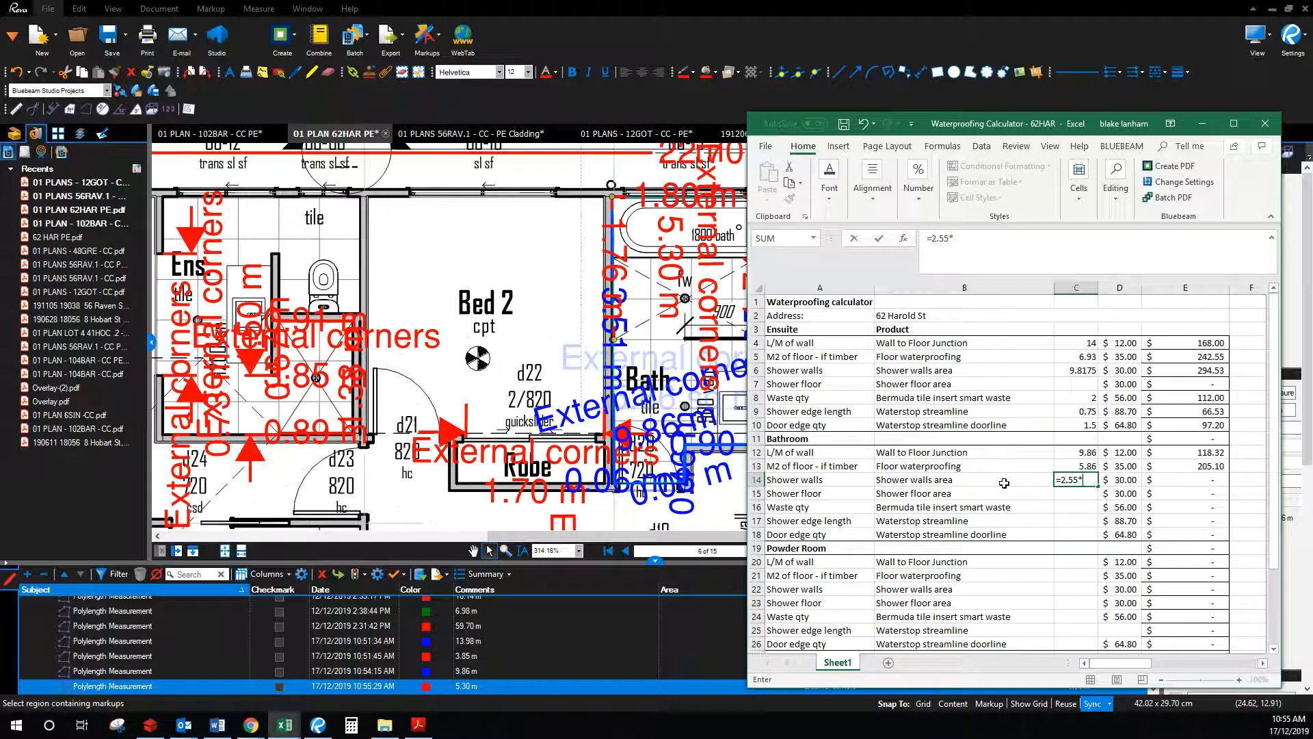
text(5.3)
key(Return)
click(1088, 480)
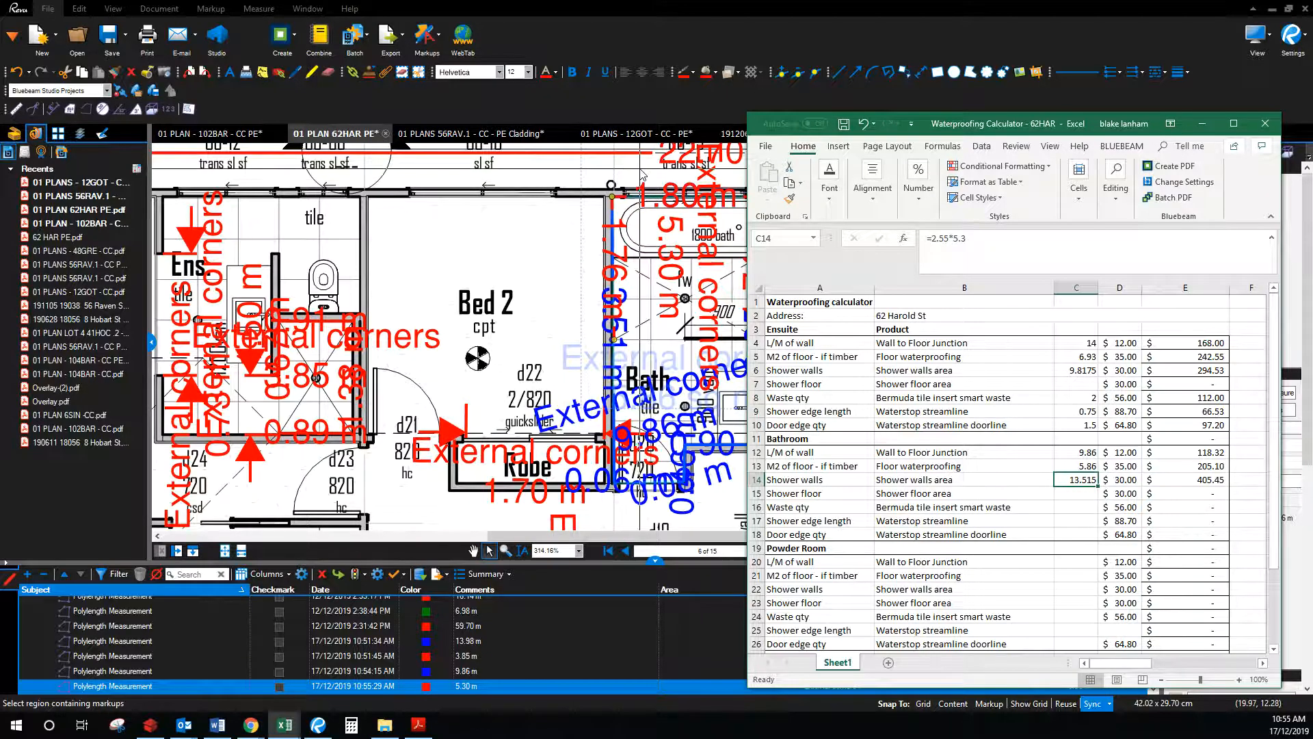
Step: Drag the 22.70 m wall measurement segment up above the window labels, then recall Excel
drag(1012, 130, 1312, 130)
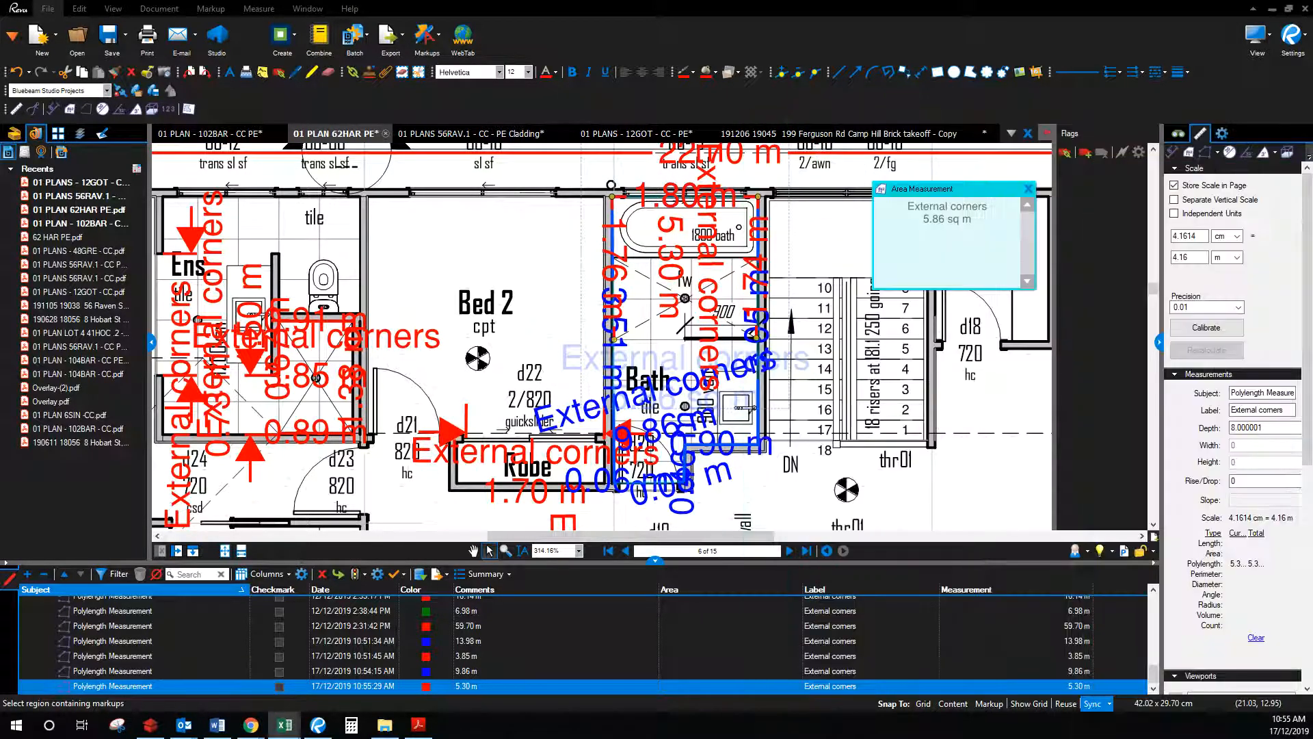
click(807, 330)
drag(809, 334, 773, 339)
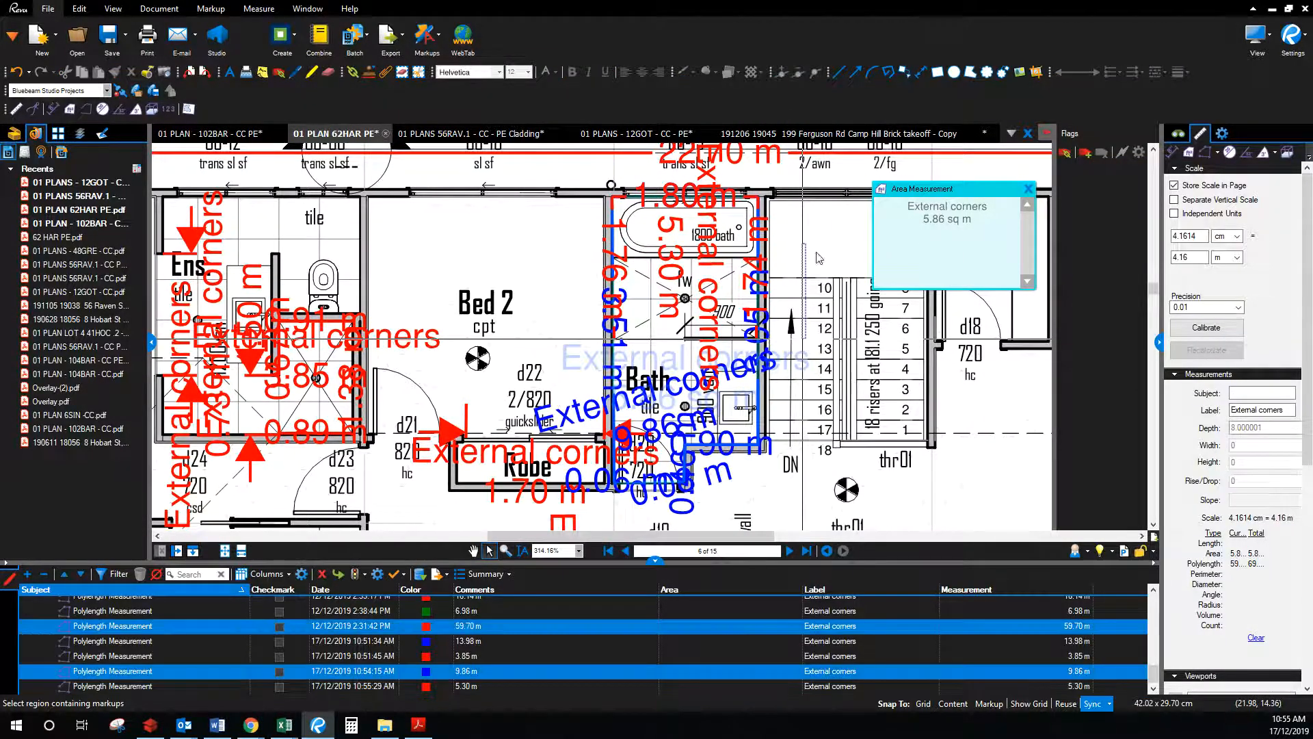
scroll(705, 236, up, 1)
scroll(563, 242, down, 1)
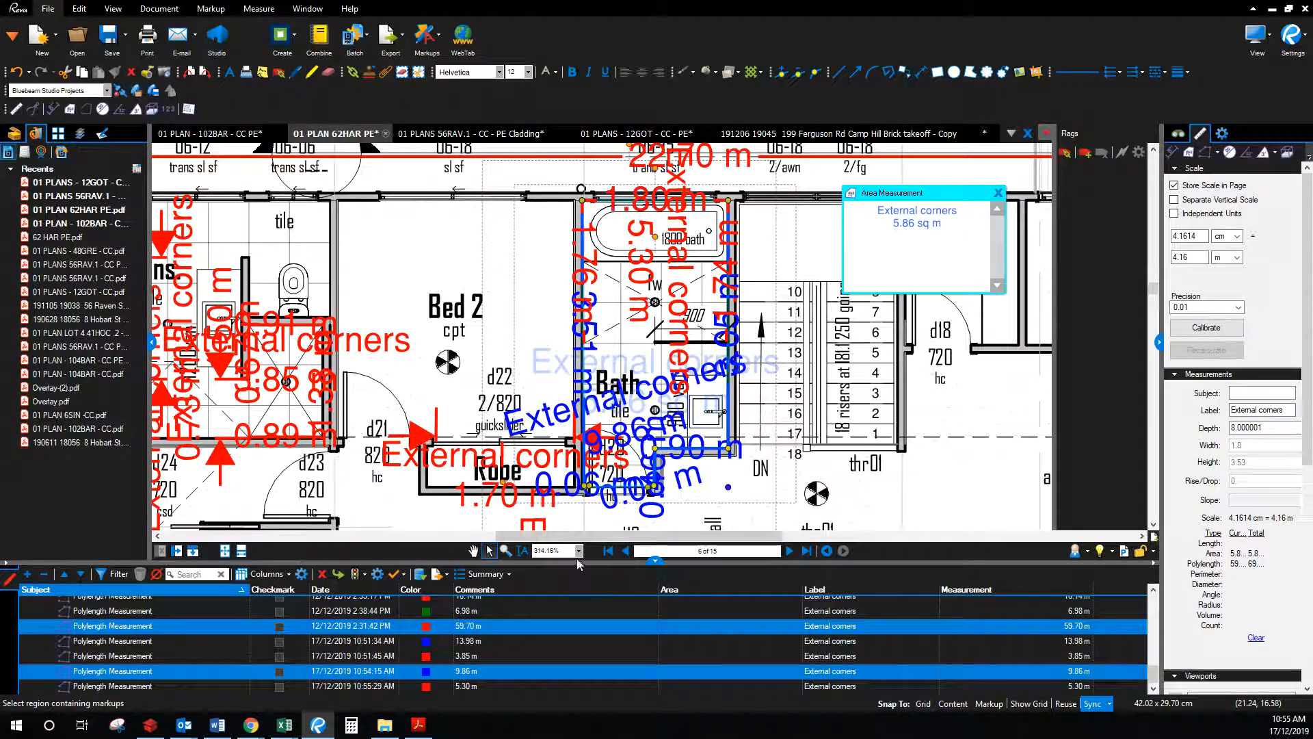
click(474, 551)
mouse_move(689, 162)
mouse_down()
mouse_move(626, 345)
mouse_move(710, 221)
mouse_move(865, 186)
mouse_up()
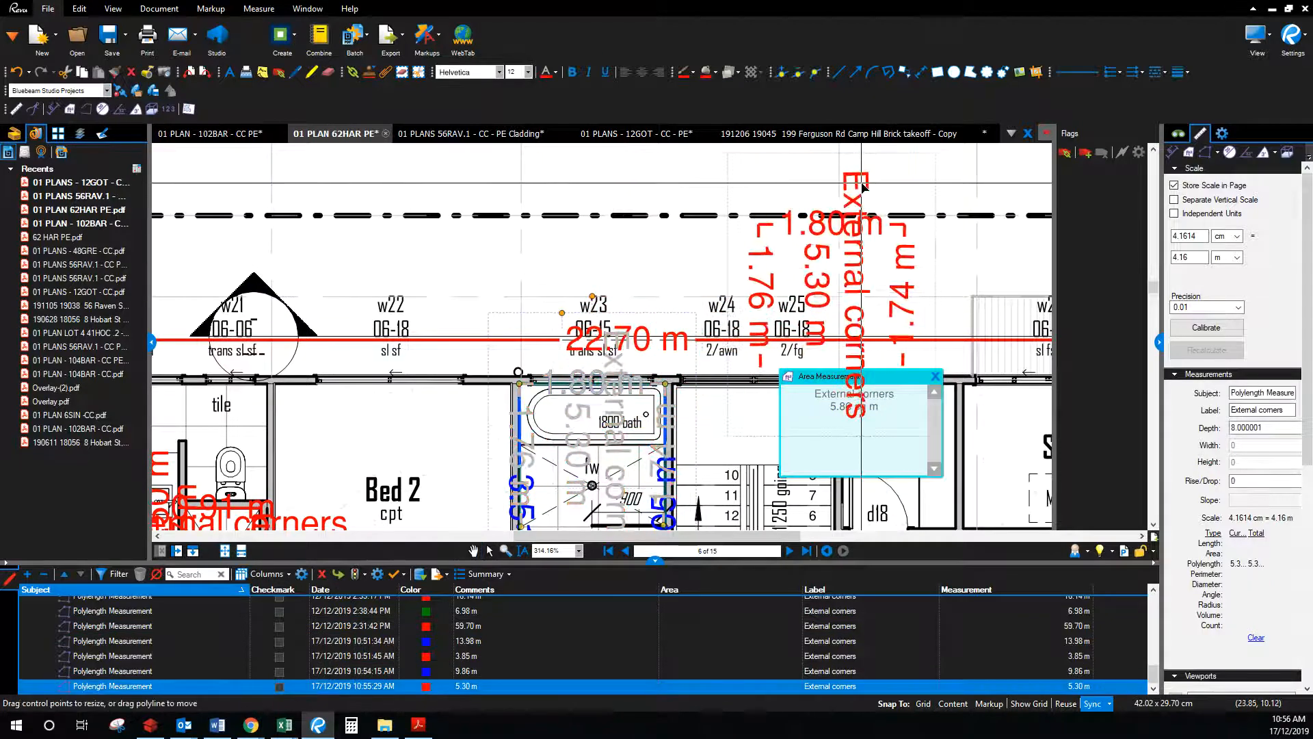
drag(712, 343, 721, 252)
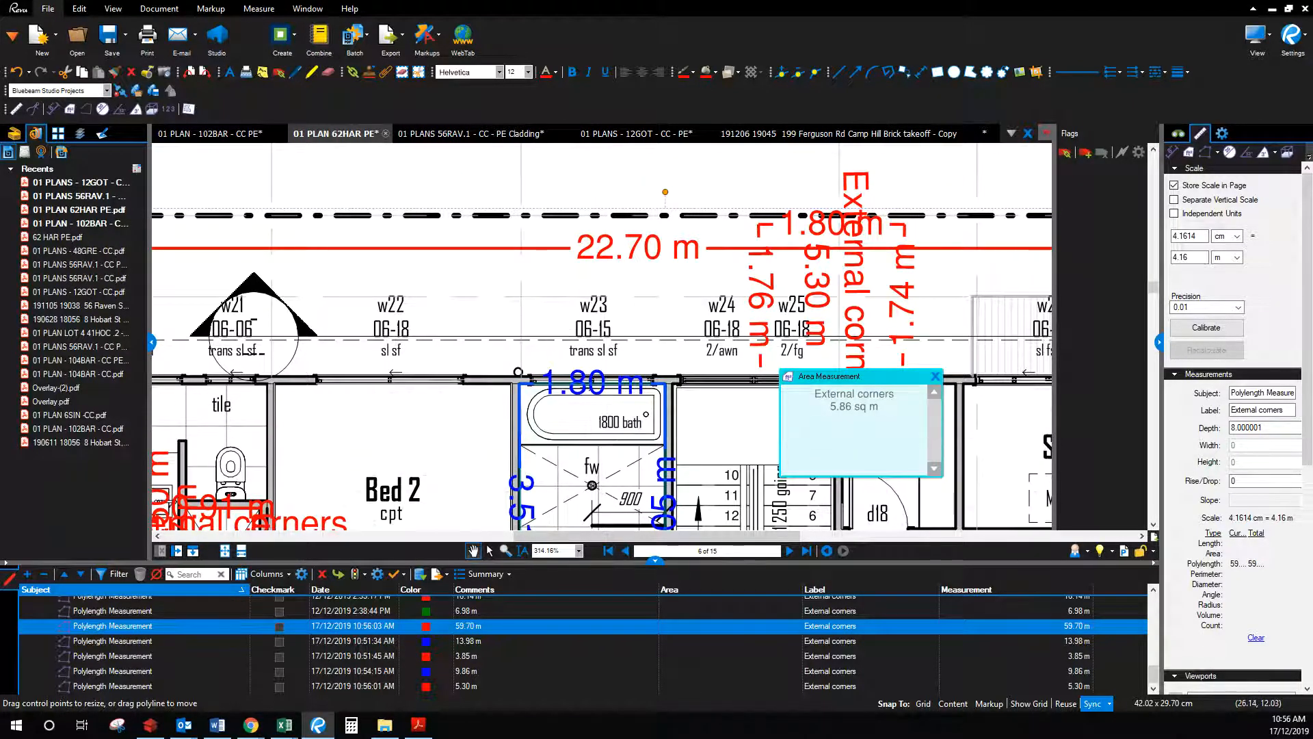
click(285, 724)
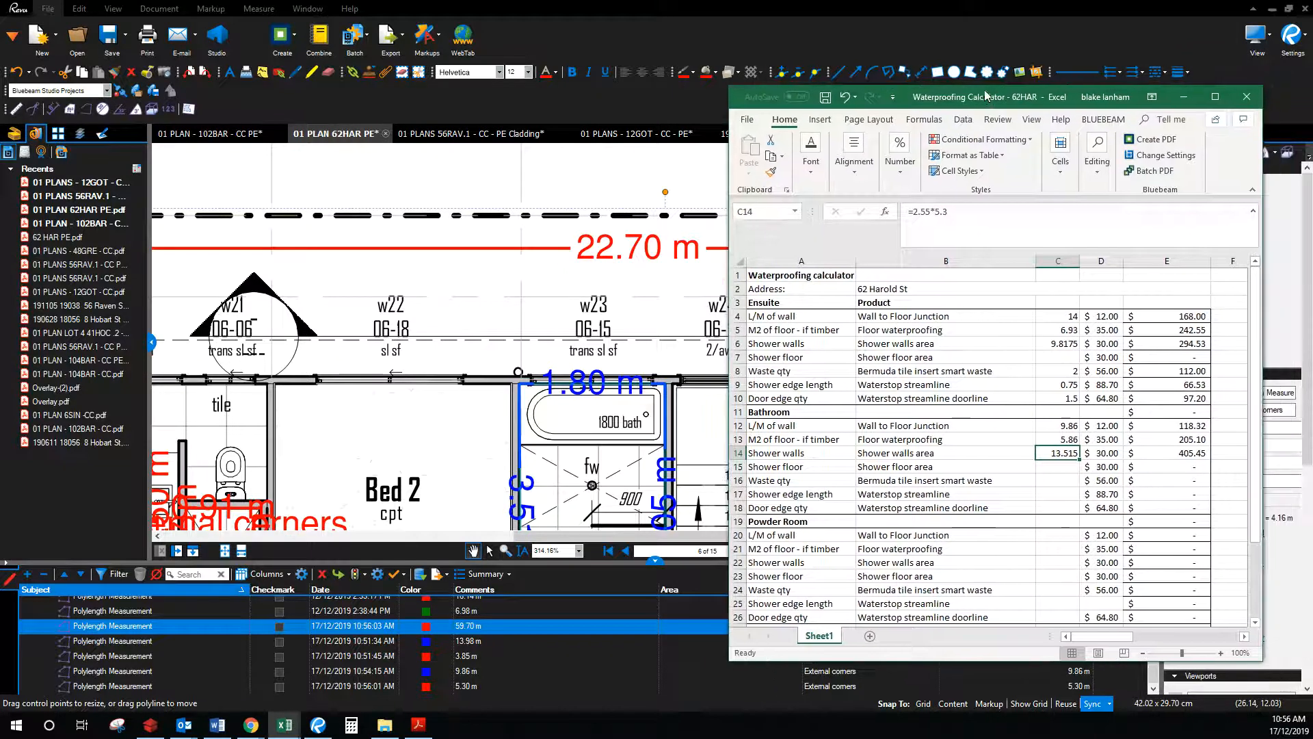
Step: Change C14 to =(2.55*5.3)-(.6*1.5), giving 12.615 and $378.45, then move Excel aside
click(973, 213)
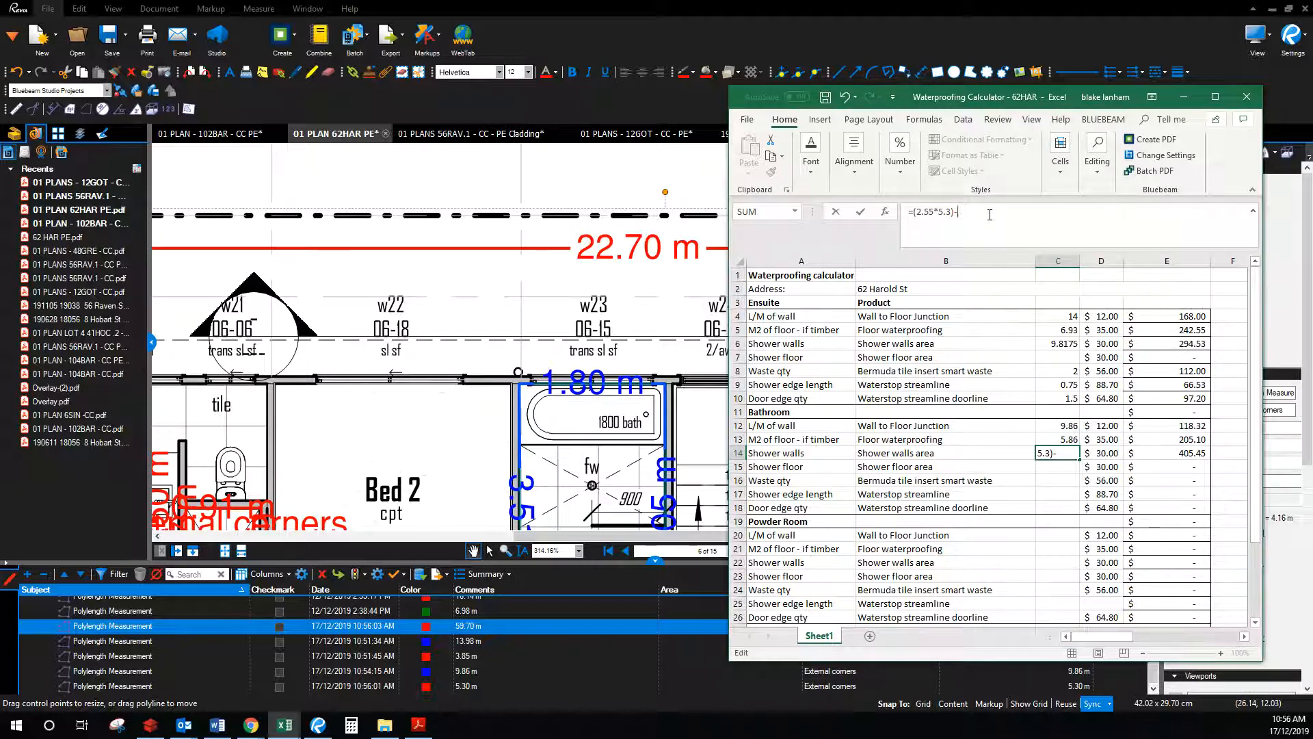
text(1.5))
key(Return)
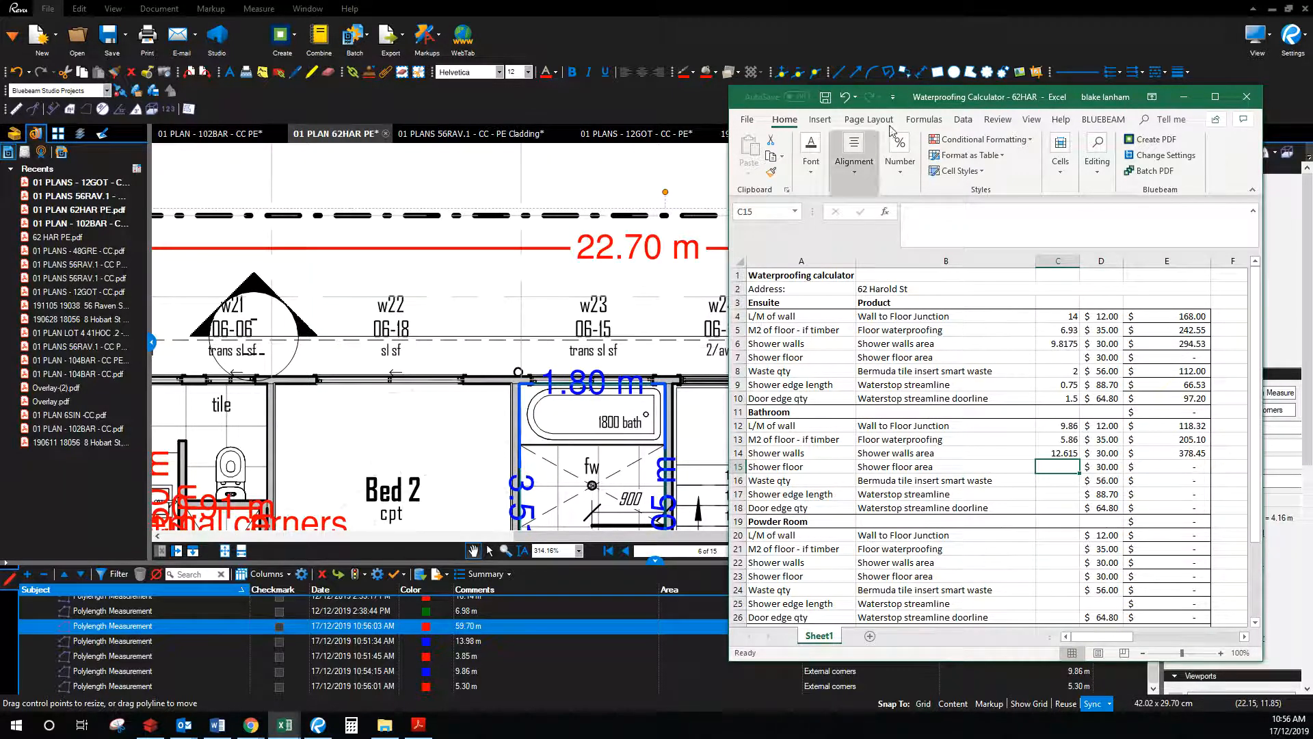
drag(905, 98, 1312, 109)
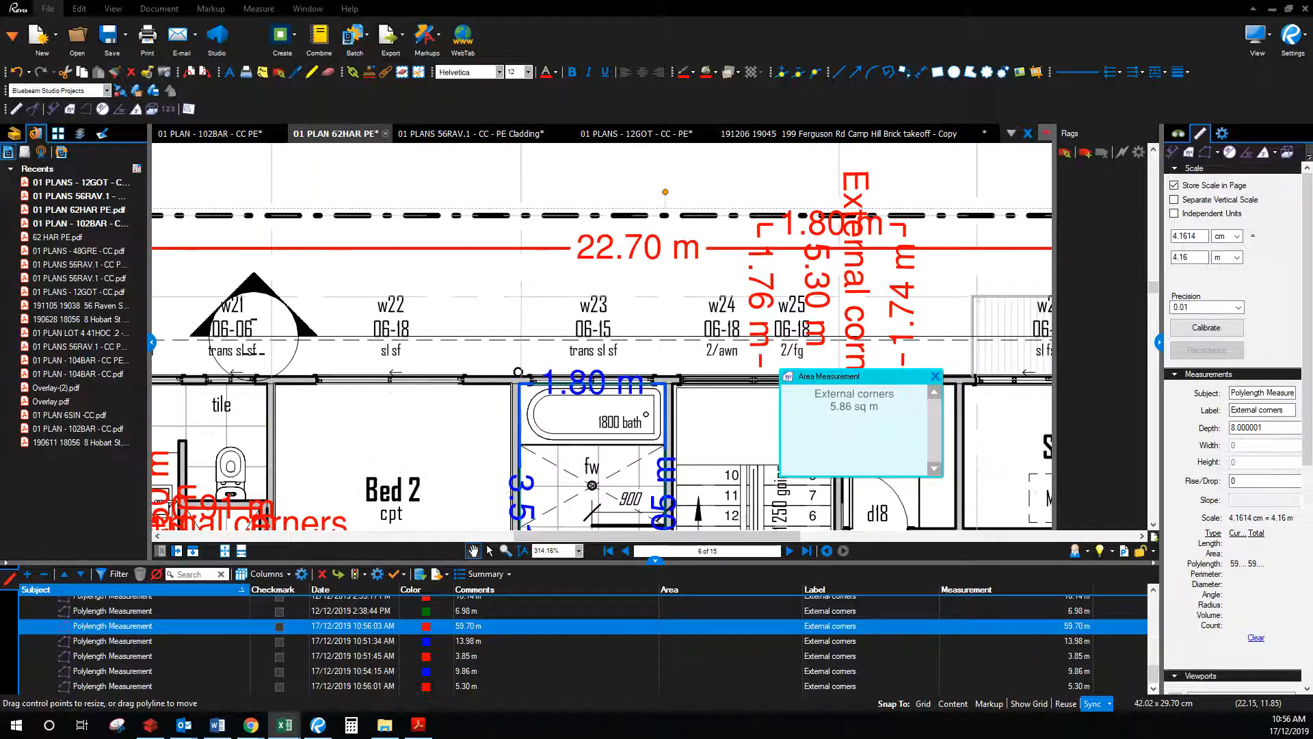
Step: Move the blue area measurement and the 9.86 m polylength clear of the bathroom
drag(723, 455, 800, 250)
click(698, 409)
drag(696, 406, 364, 399)
click(745, 325)
drag(747, 329, 1025, 366)
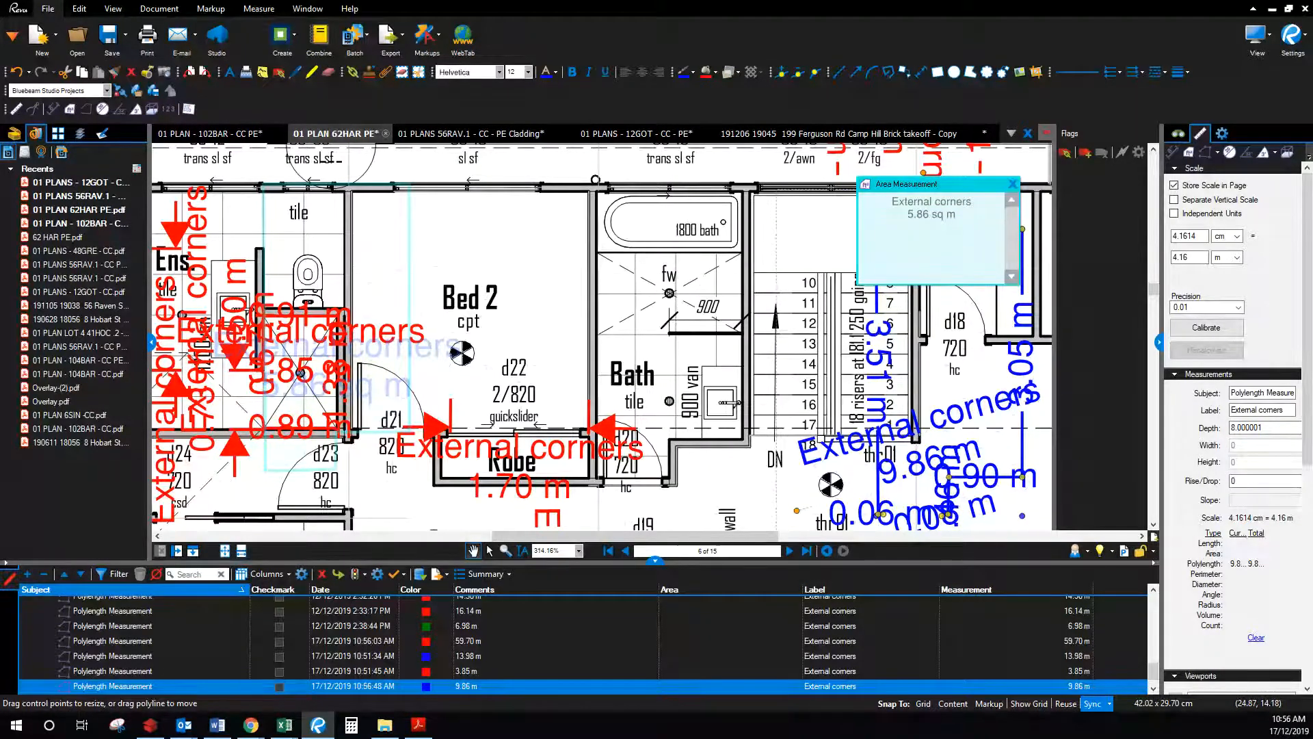
Step: Measure a 0.90 m length across the Bath shower edge and return to the calculator
click(285, 724)
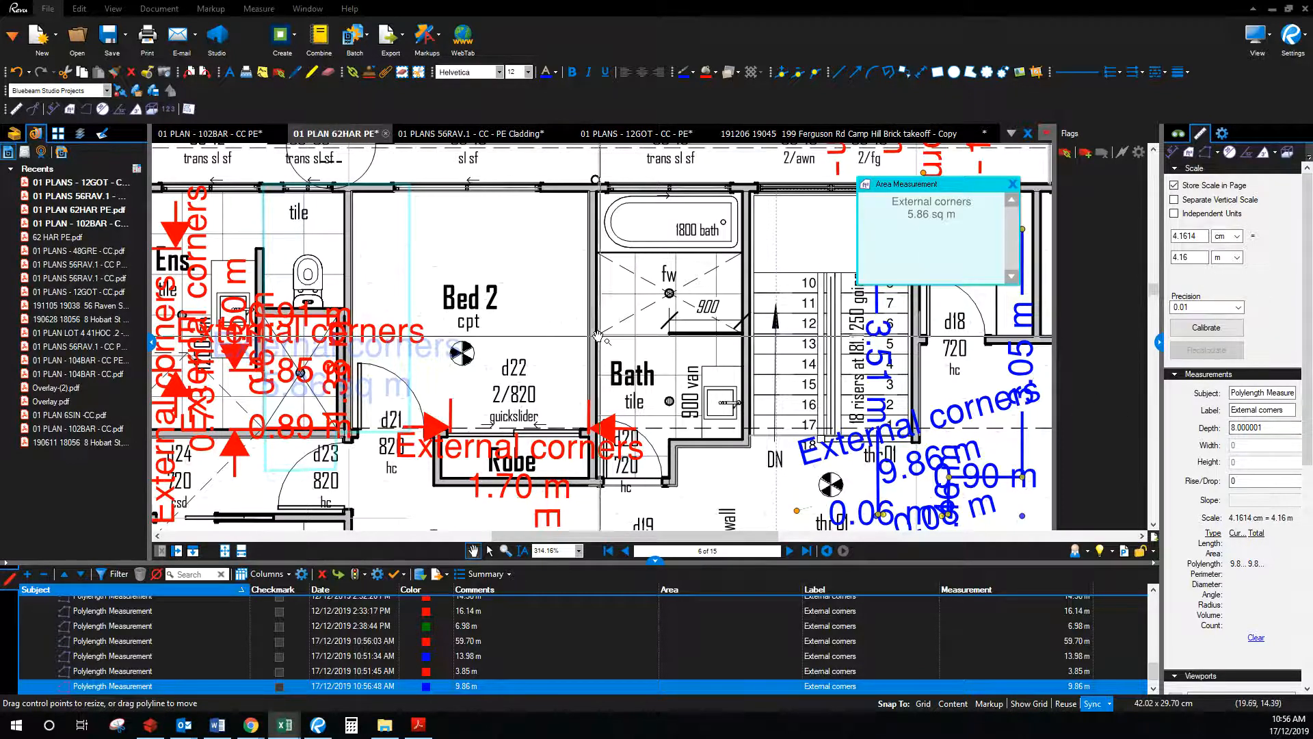
click(1174, 152)
drag(670, 334, 597, 333)
click(284, 725)
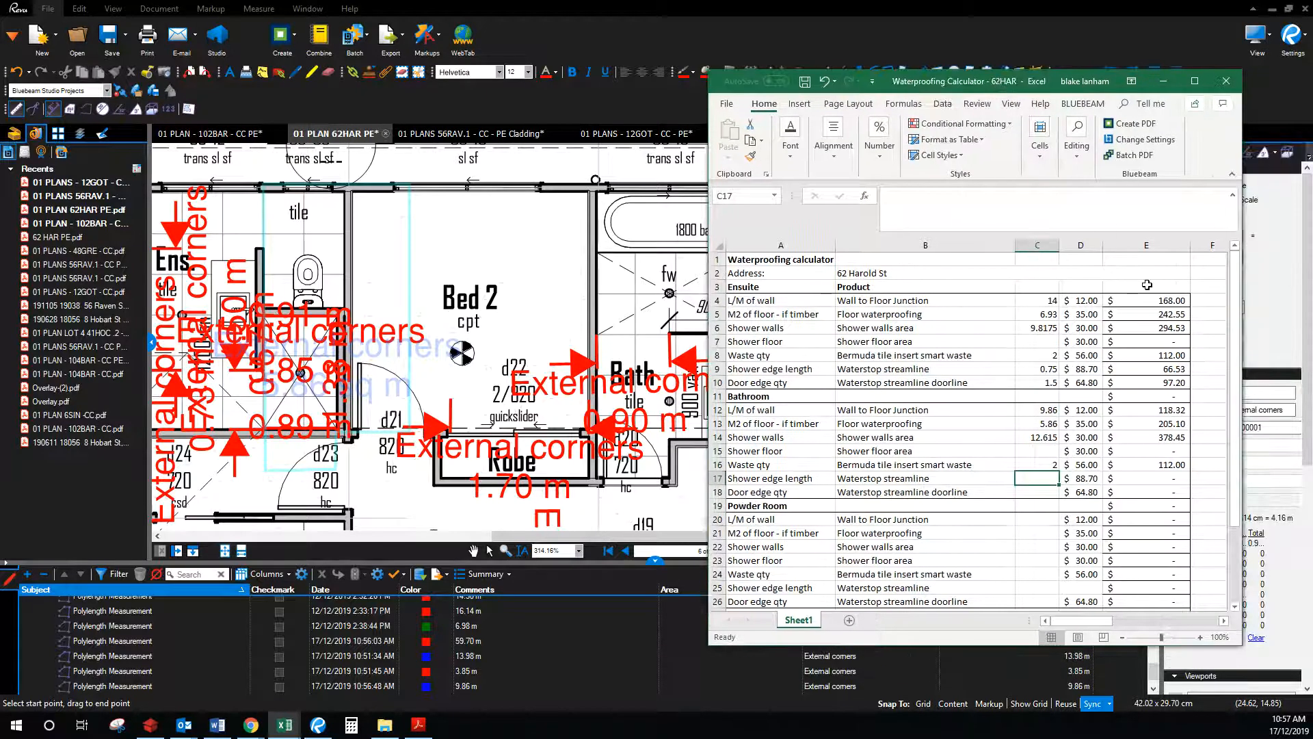
Step: Enter 0.9 as the Bathroom shower edge length and 0.72 as the door edge quantity
text(0.9)
key(Return)
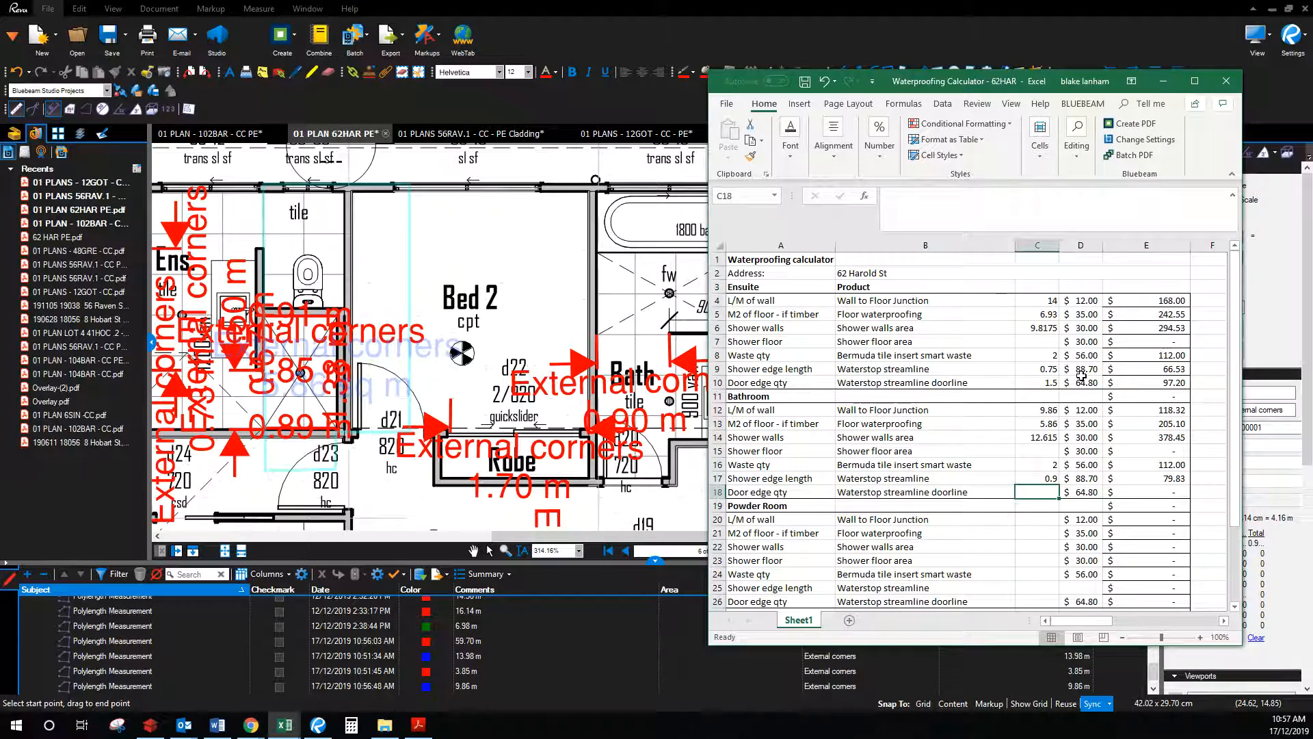
text(.72)
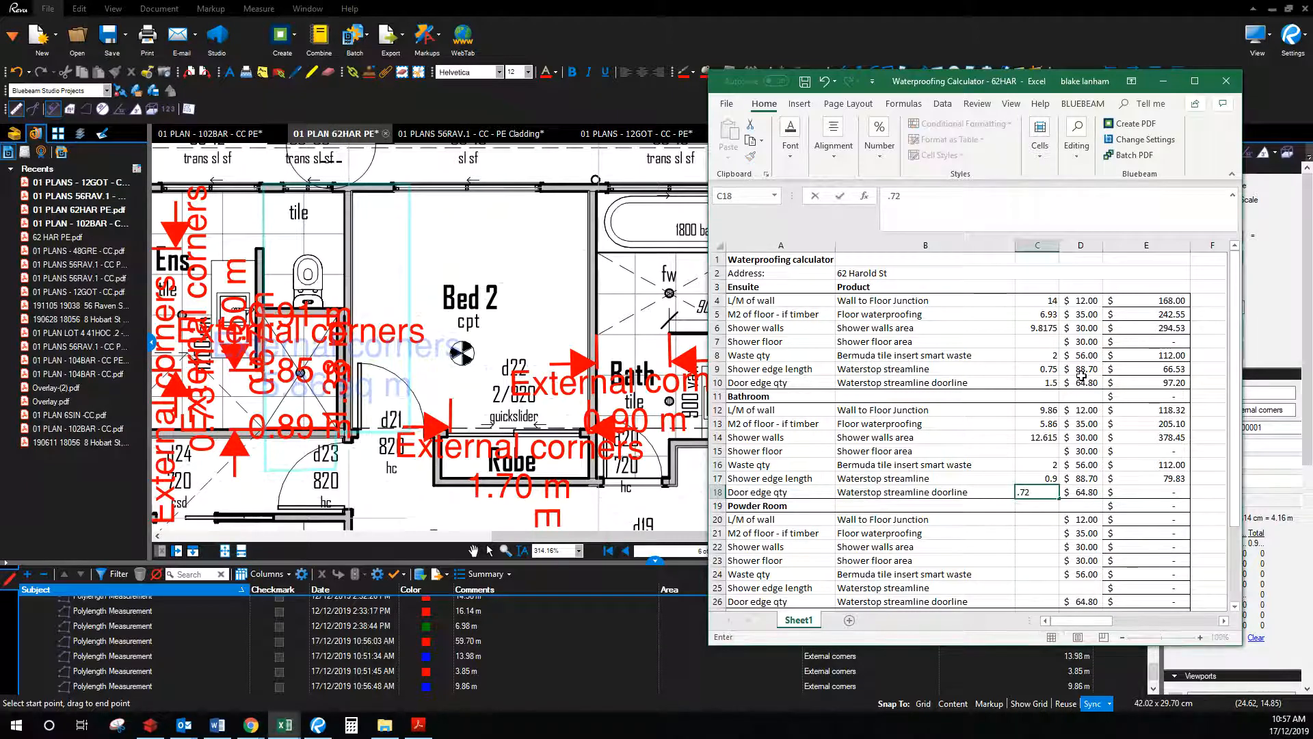
key(Return)
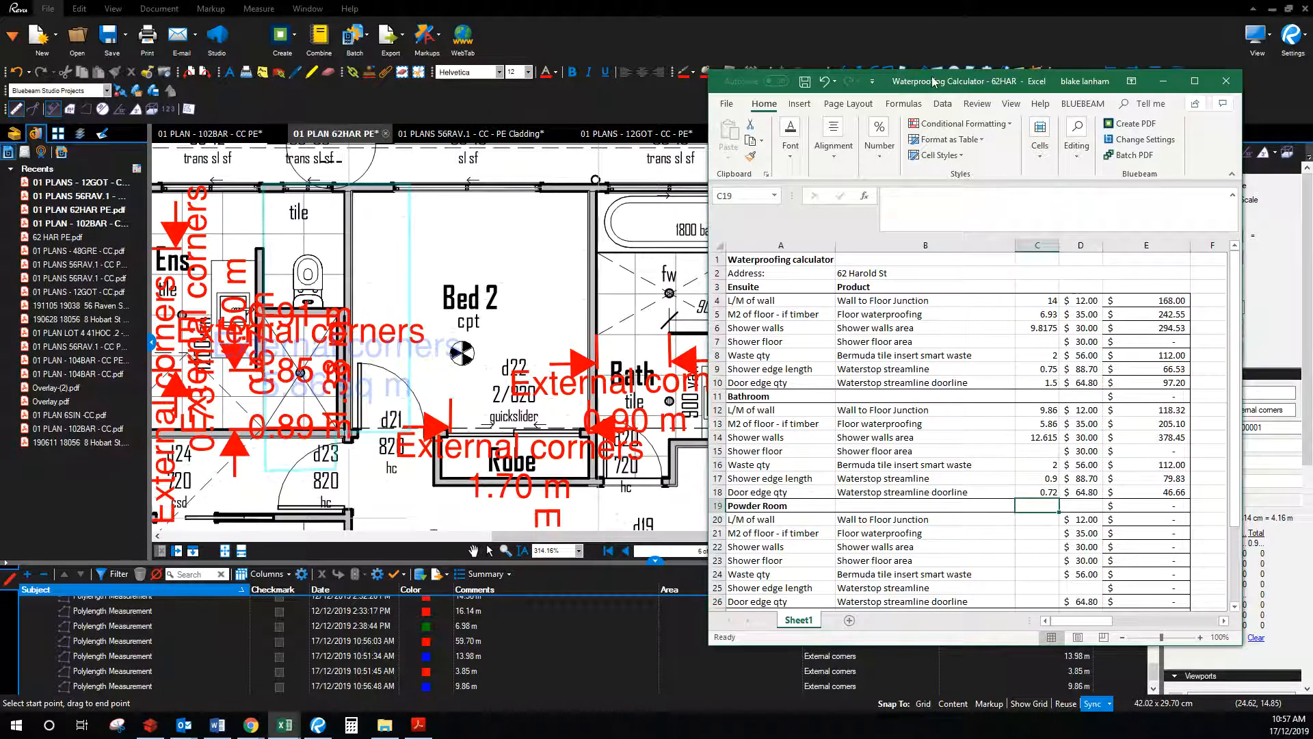
drag(934, 82, 784, 0)
Step: Close the area measurement popup and zoom the plan in on the WC
scroll(680, 387, down, 5)
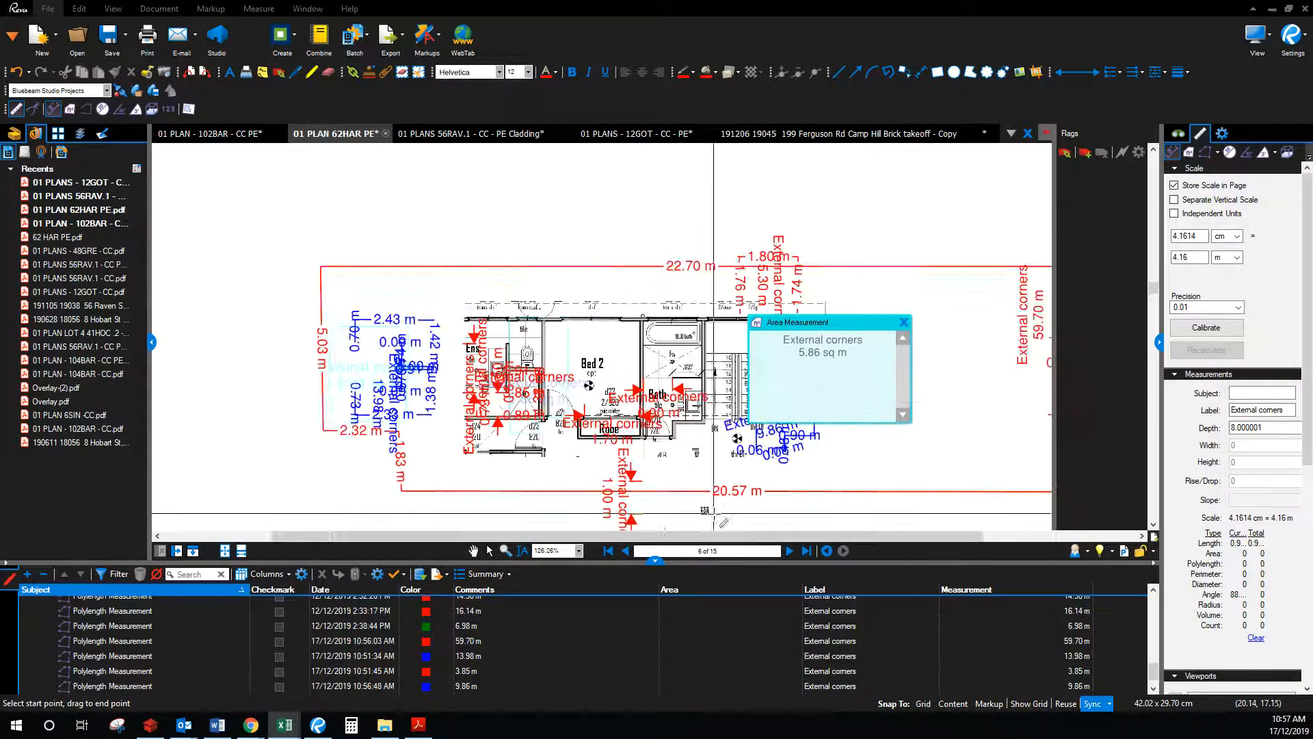
scroll(710, 512, down, 1)
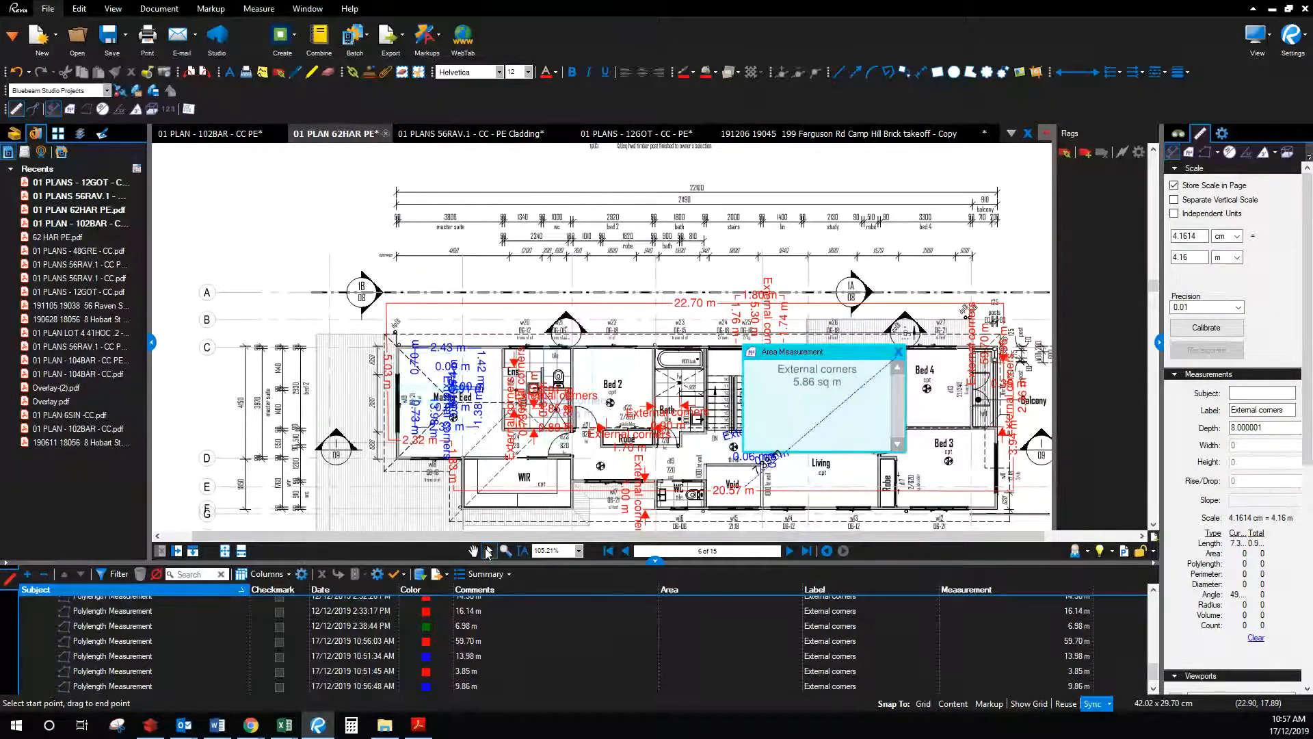
click(488, 552)
click(898, 414)
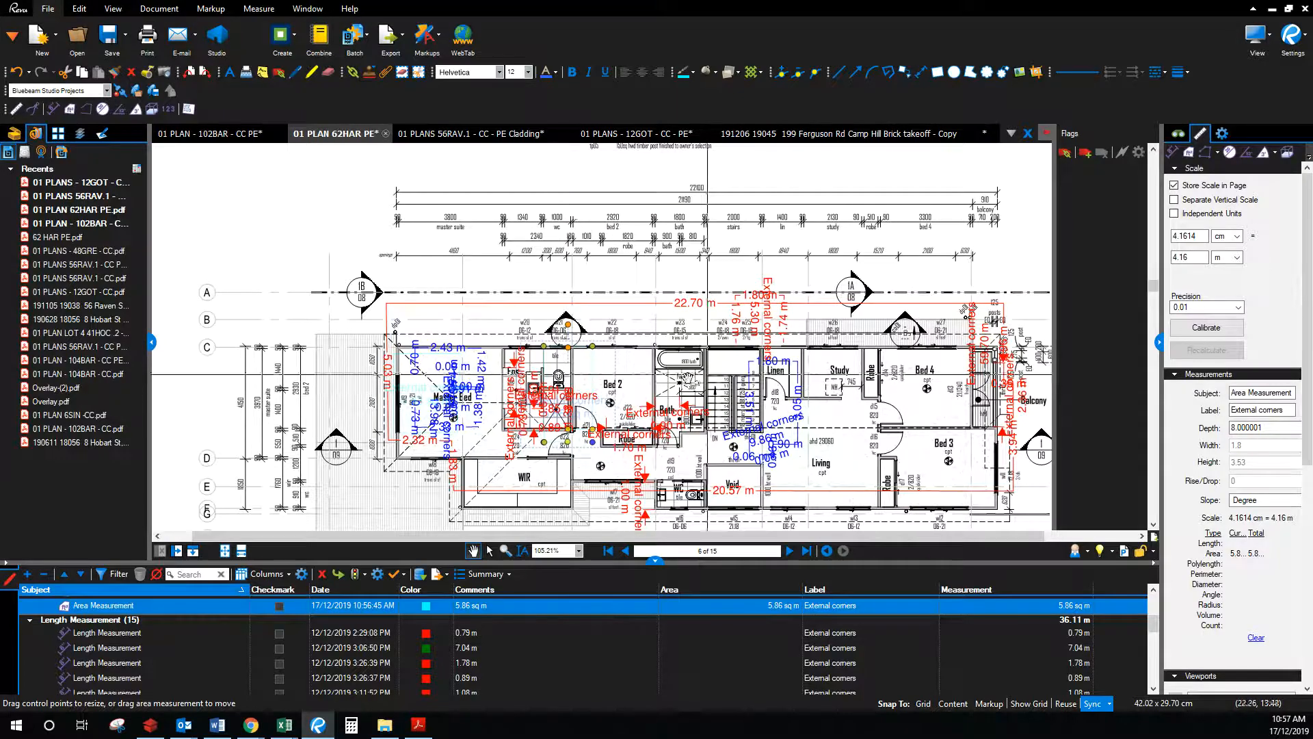
drag(675, 512, 676, 350)
scroll(676, 350, up, 4)
scroll(675, 349, up, 5)
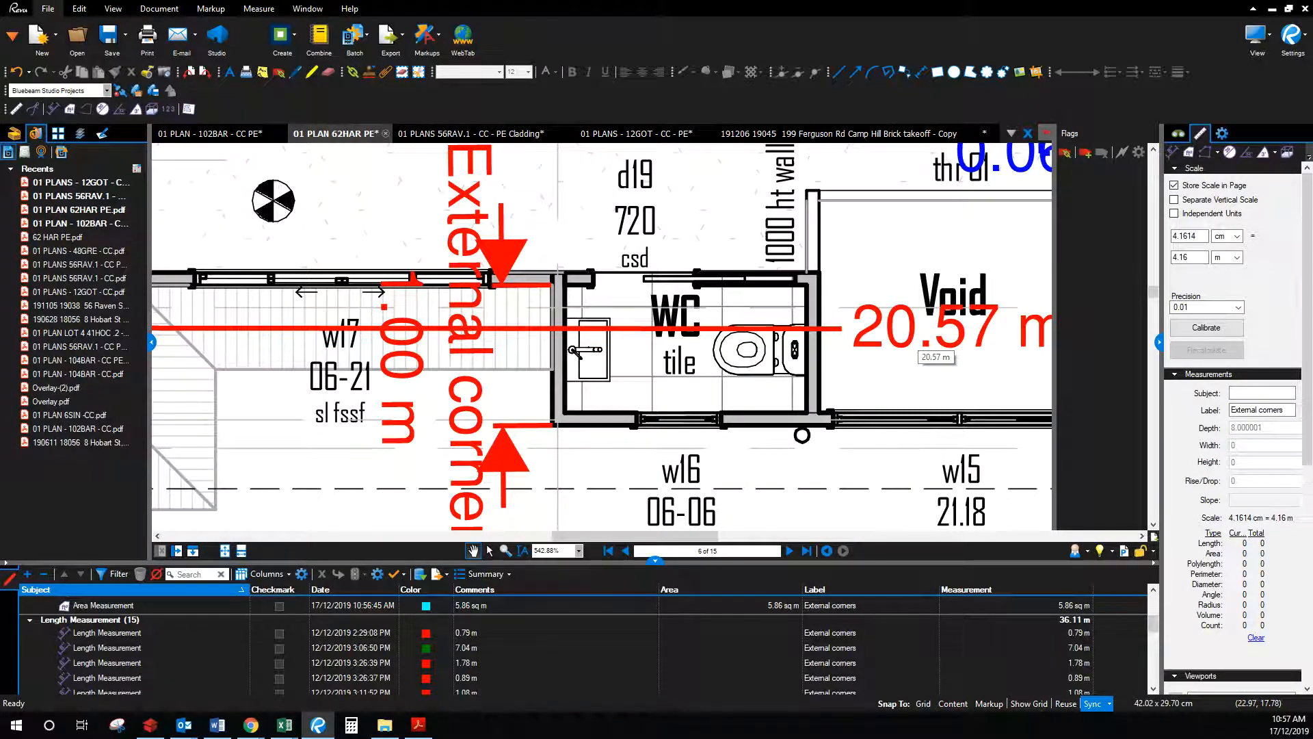
drag(1312, 220, 1013, 72)
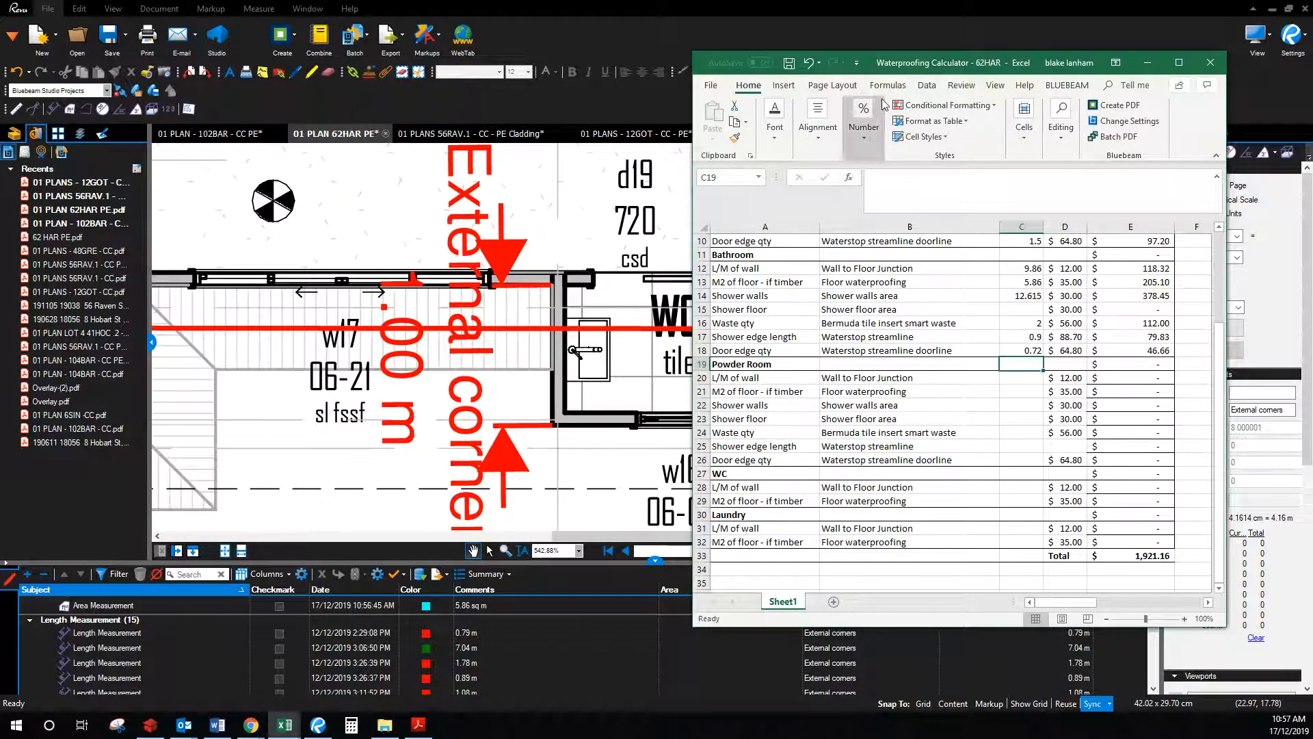
drag(940, 64, 1312, 75)
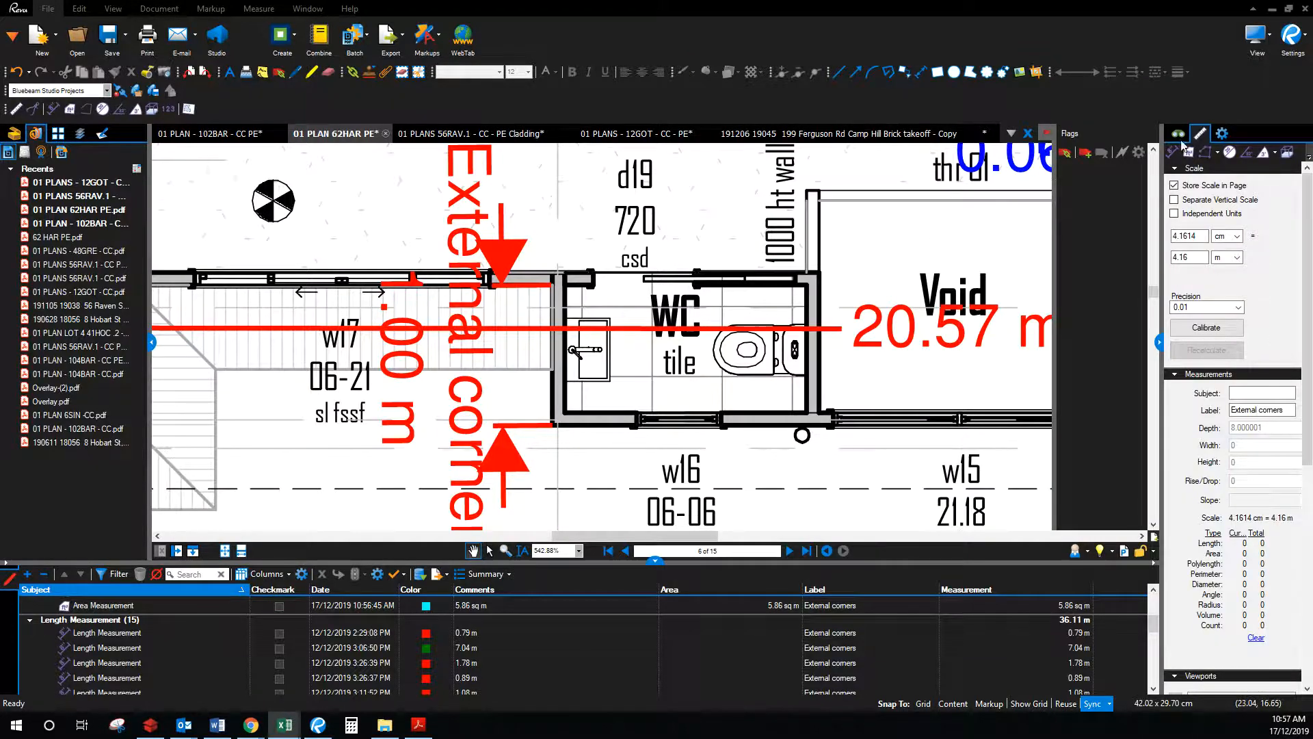
Step: Choose the Perimeter tool with blue line and blue text colour
click(1204, 151)
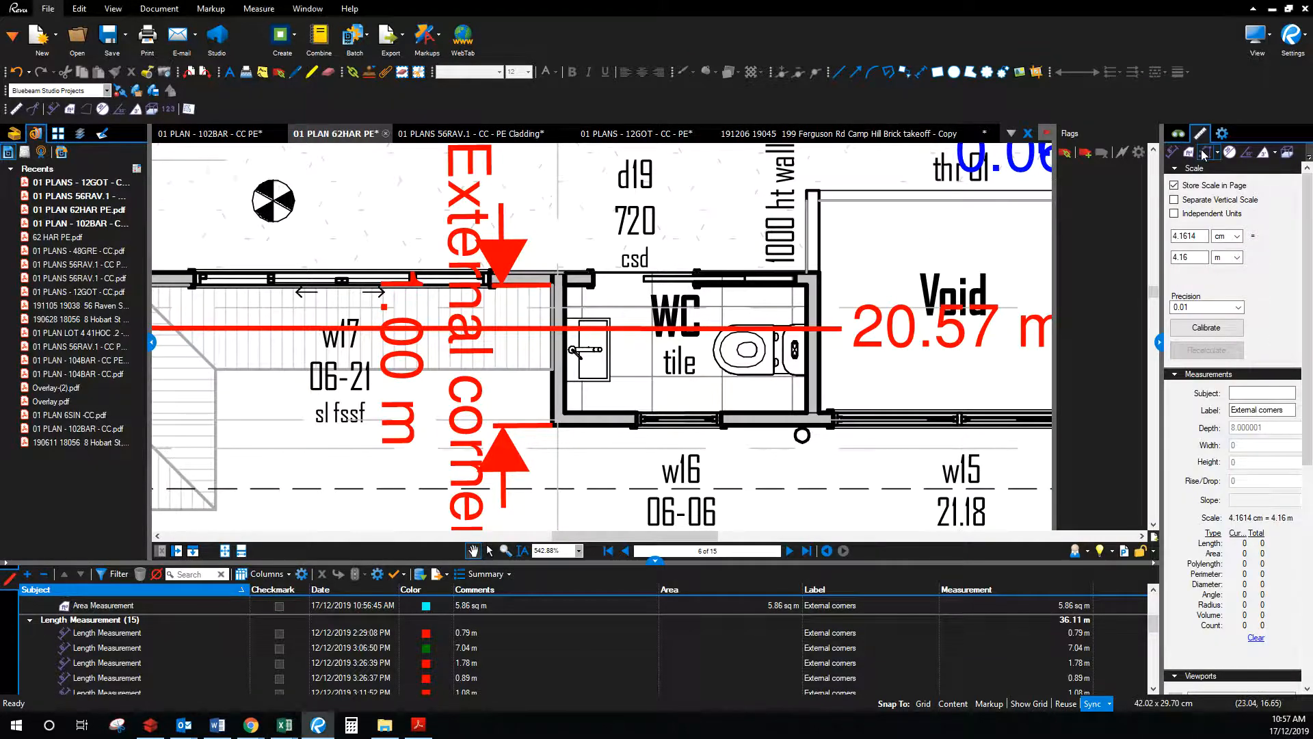
click(698, 71)
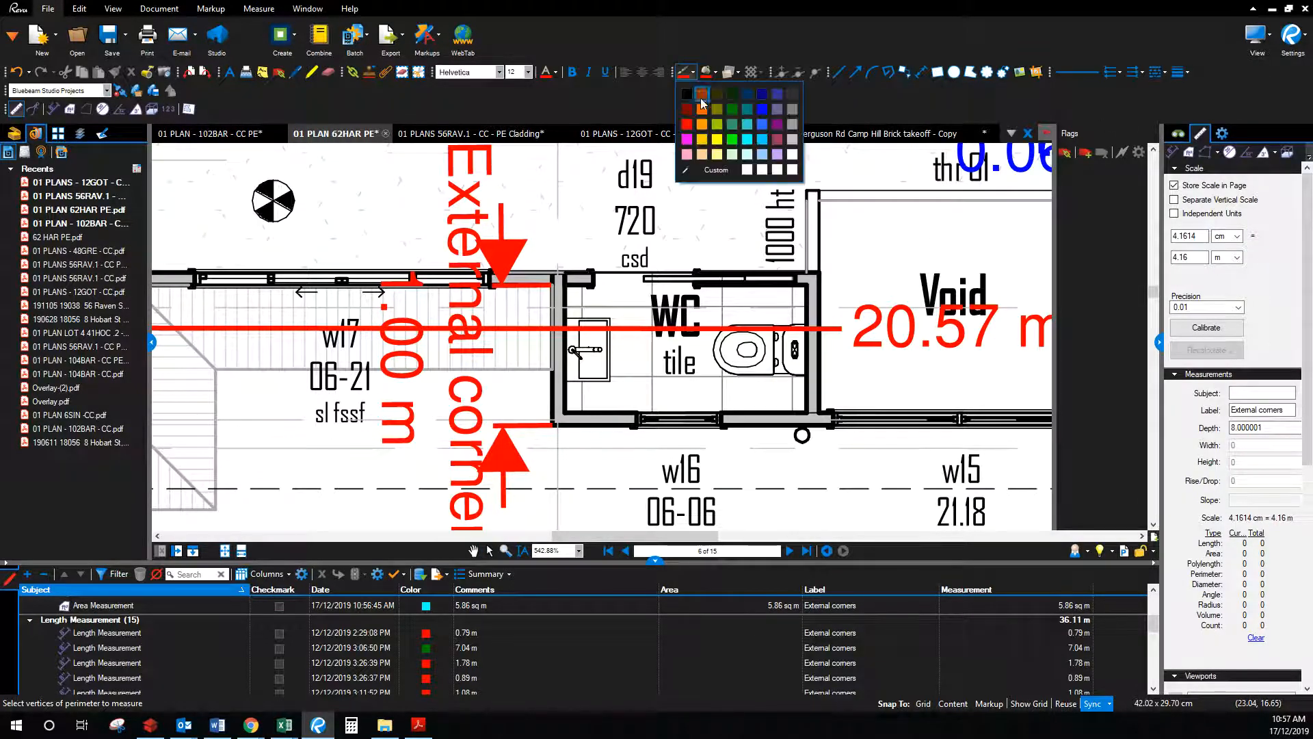
click(761, 110)
click(553, 71)
click(624, 108)
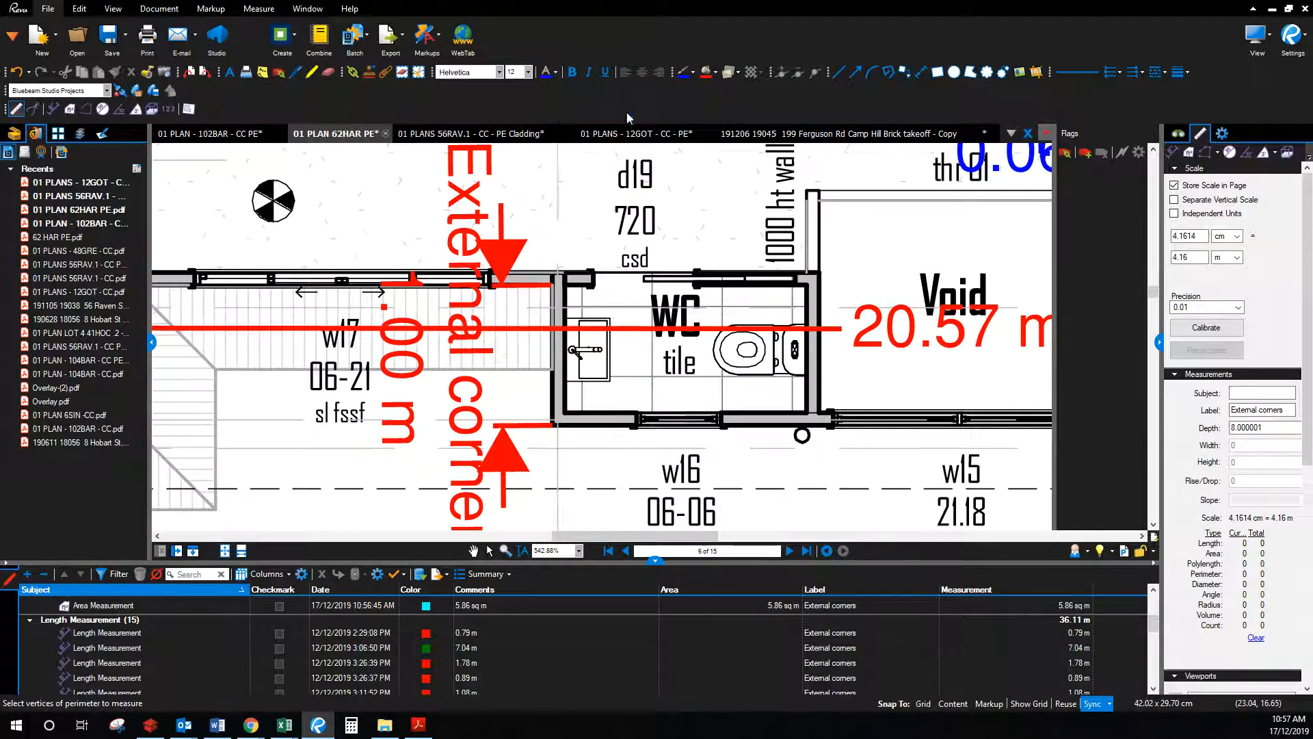
Step: Trace the perimeter around the WC's wall corners
click(695, 286)
click(805, 286)
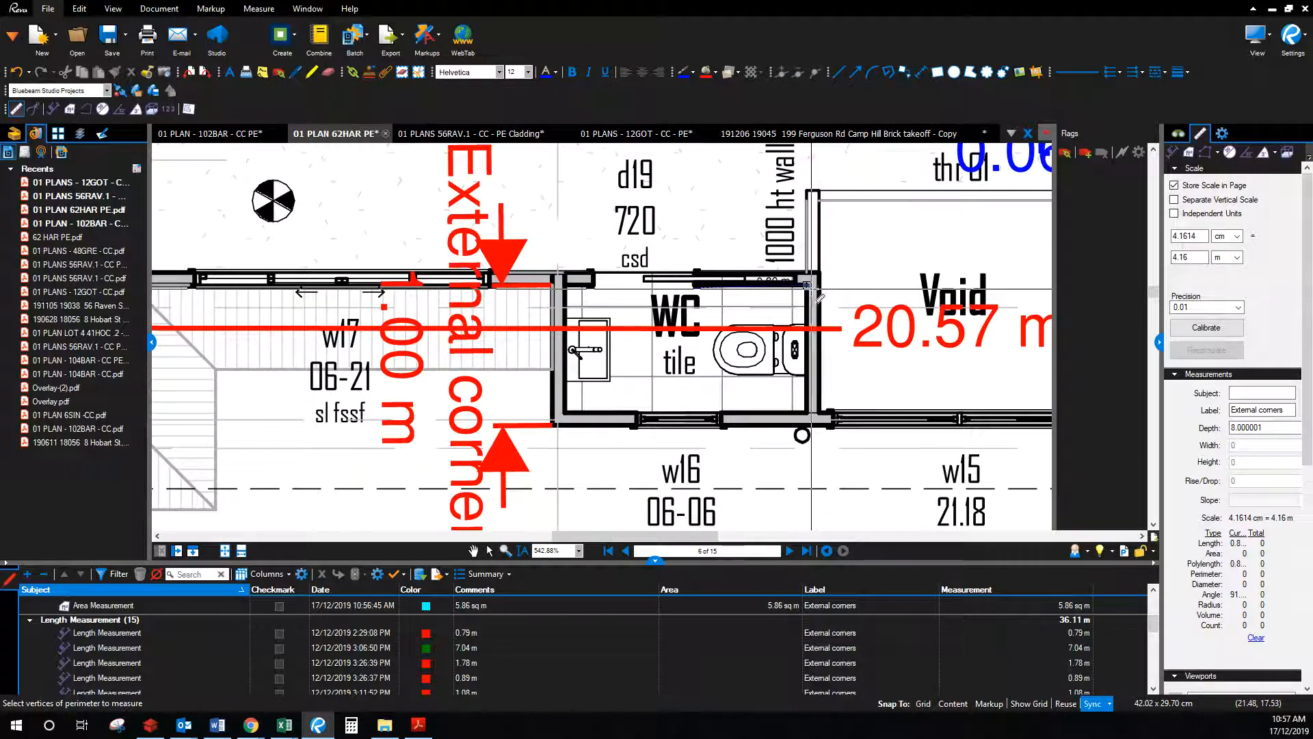
click(806, 412)
click(563, 413)
click(563, 287)
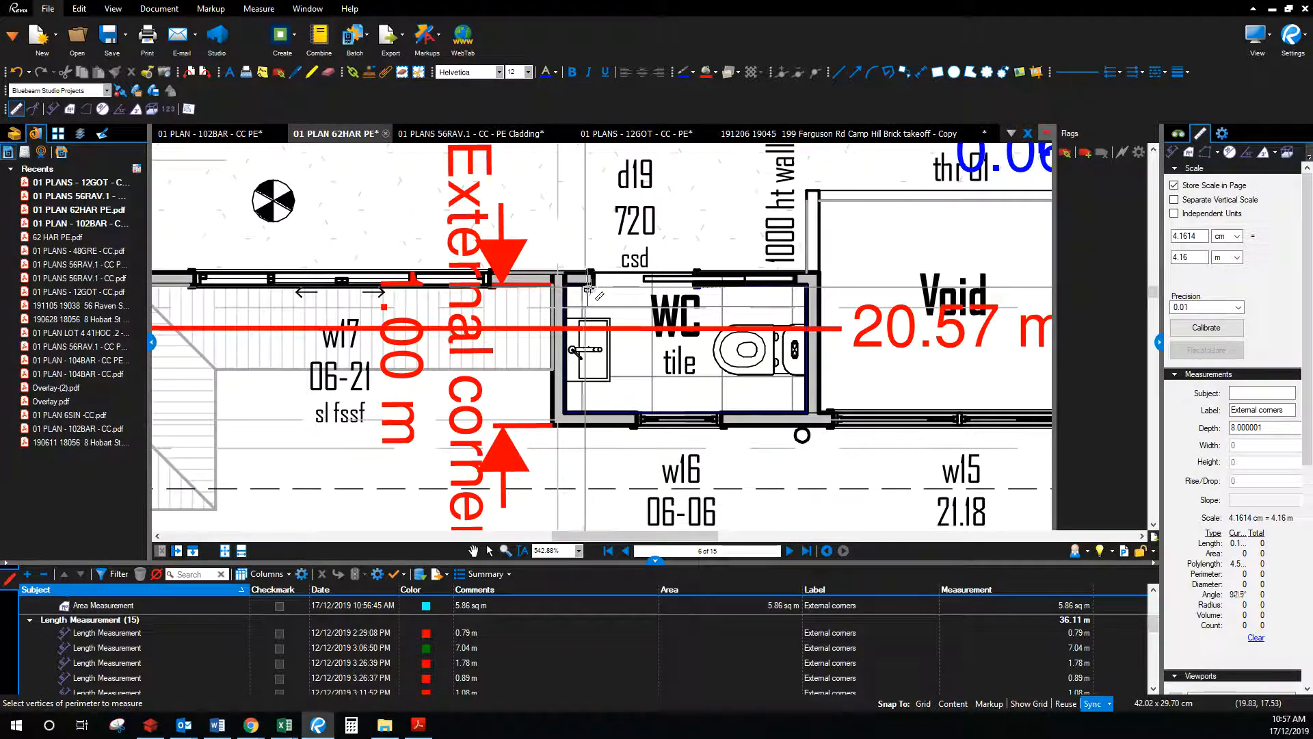
Step: Finish the 4.55 m WC perimeter and enter 4.55 in C28 as the WC wall length
double_click(593, 290)
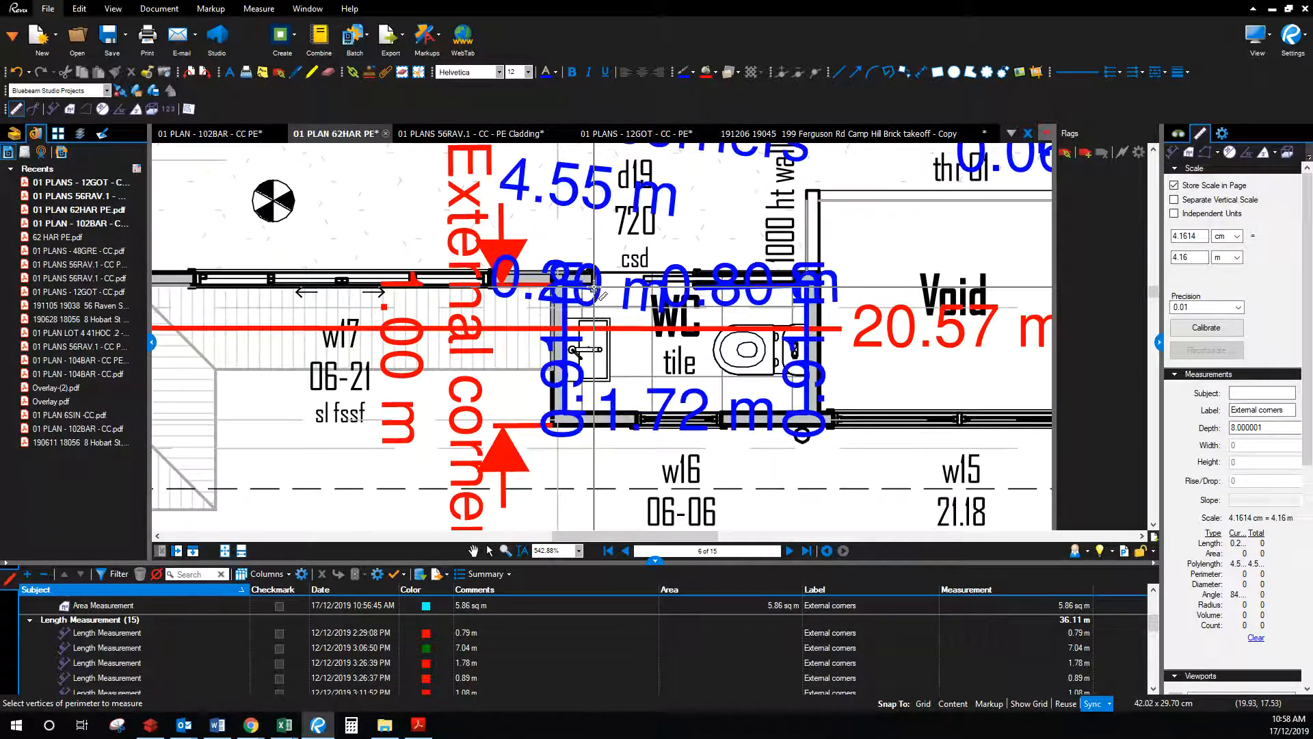
key(alt+Tab)
drag(1184, 149, 1031, 115)
click(1056, 539)
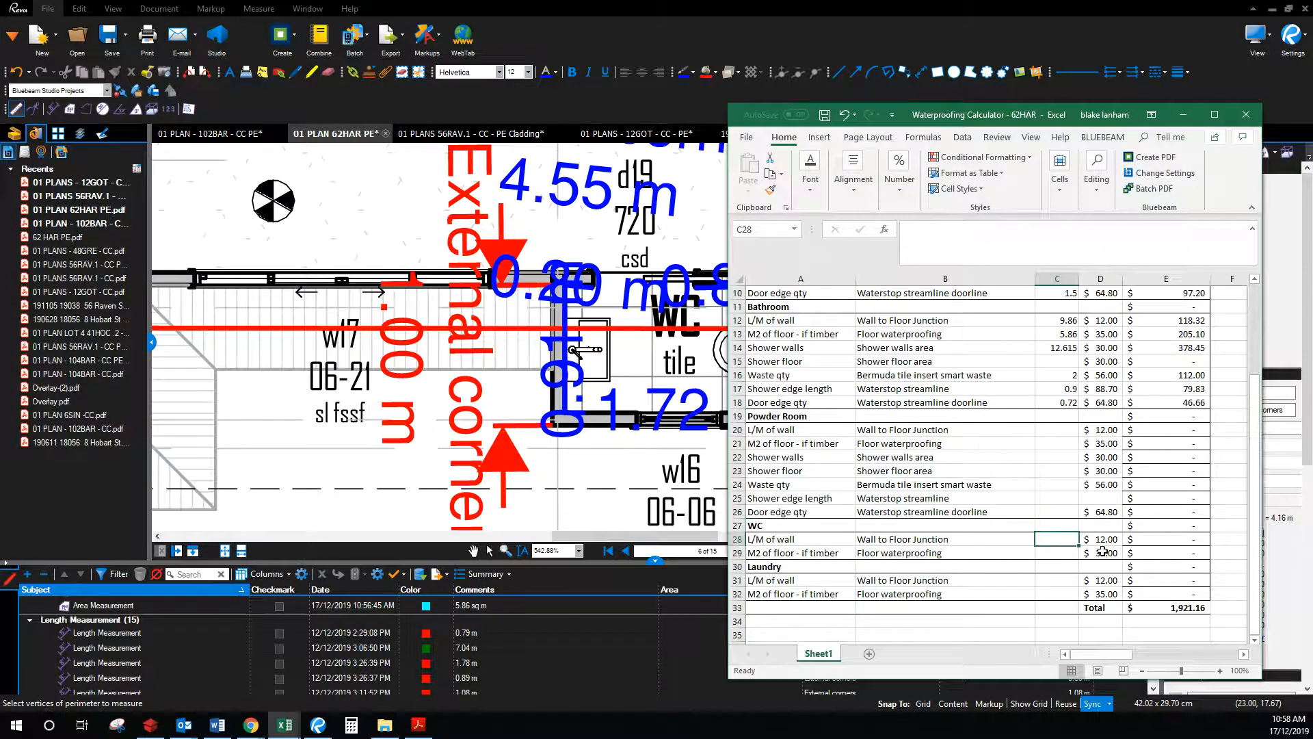
text(4.55)
key(Return)
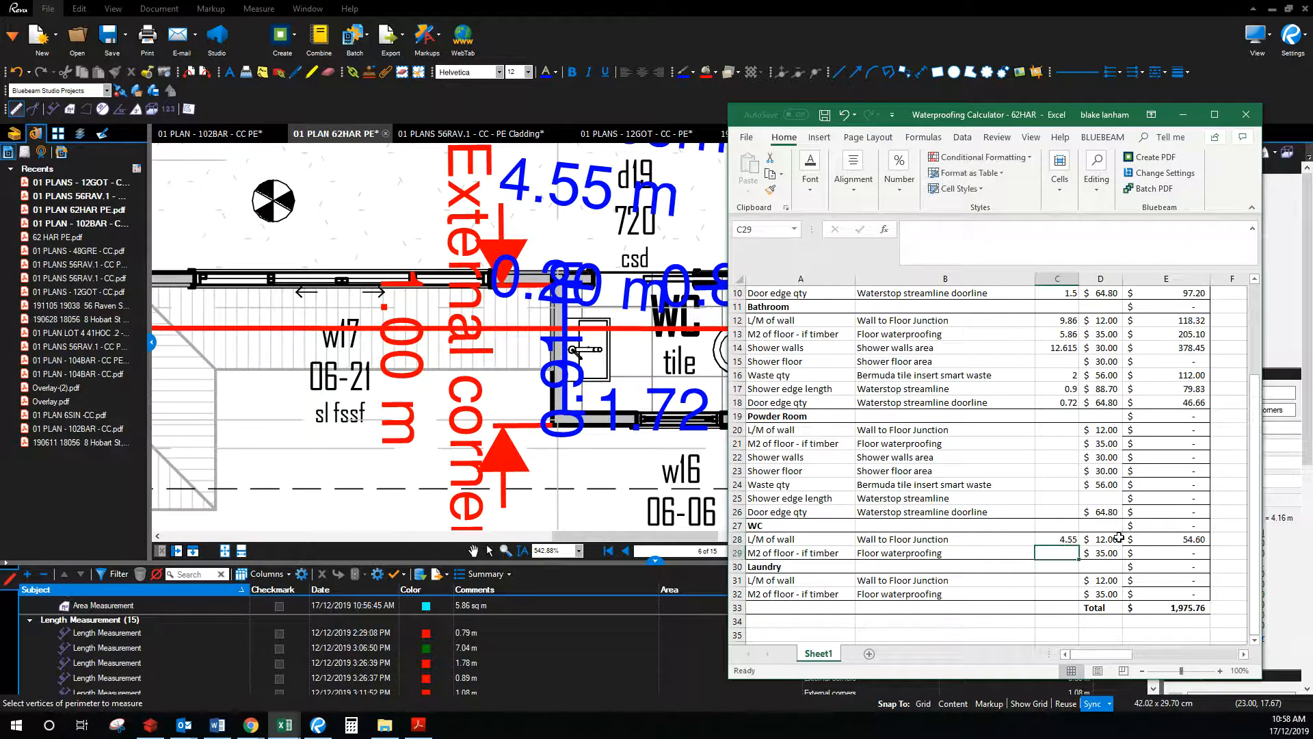
drag(1102, 117, 1312, 131)
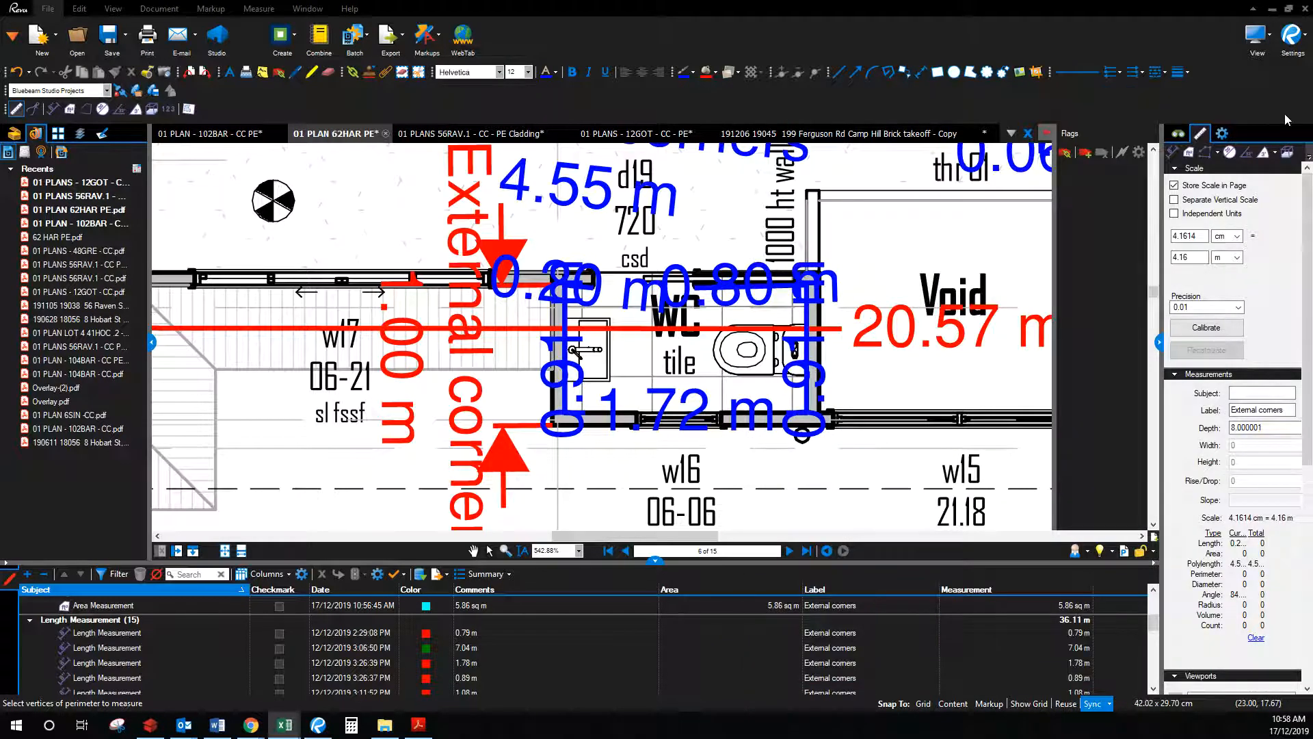
Step: Set up the Area tool with a cyan fill and adjusted transparency
click(1189, 155)
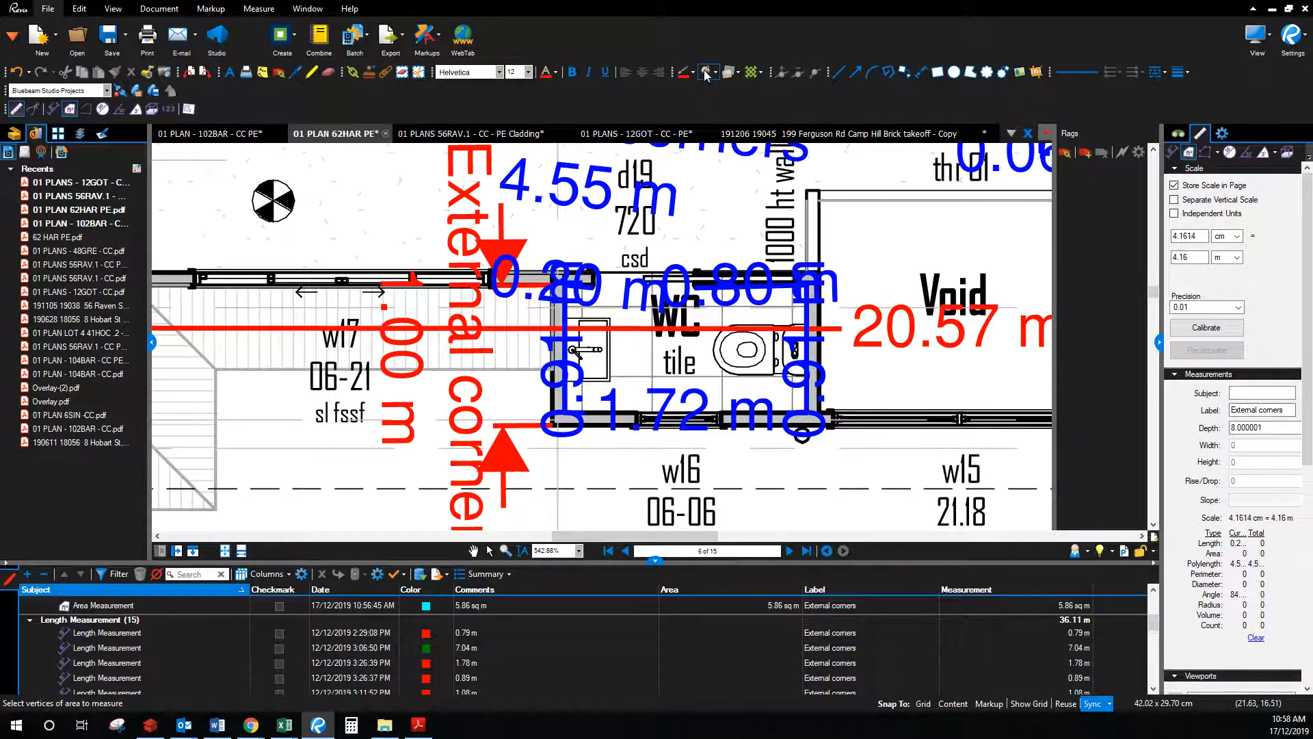
click(707, 74)
click(731, 102)
click(730, 76)
click(752, 109)
Step: Trace the WC's 1.57 sq m floor area and enter 1.57 in the calculator
click(807, 410)
click(807, 291)
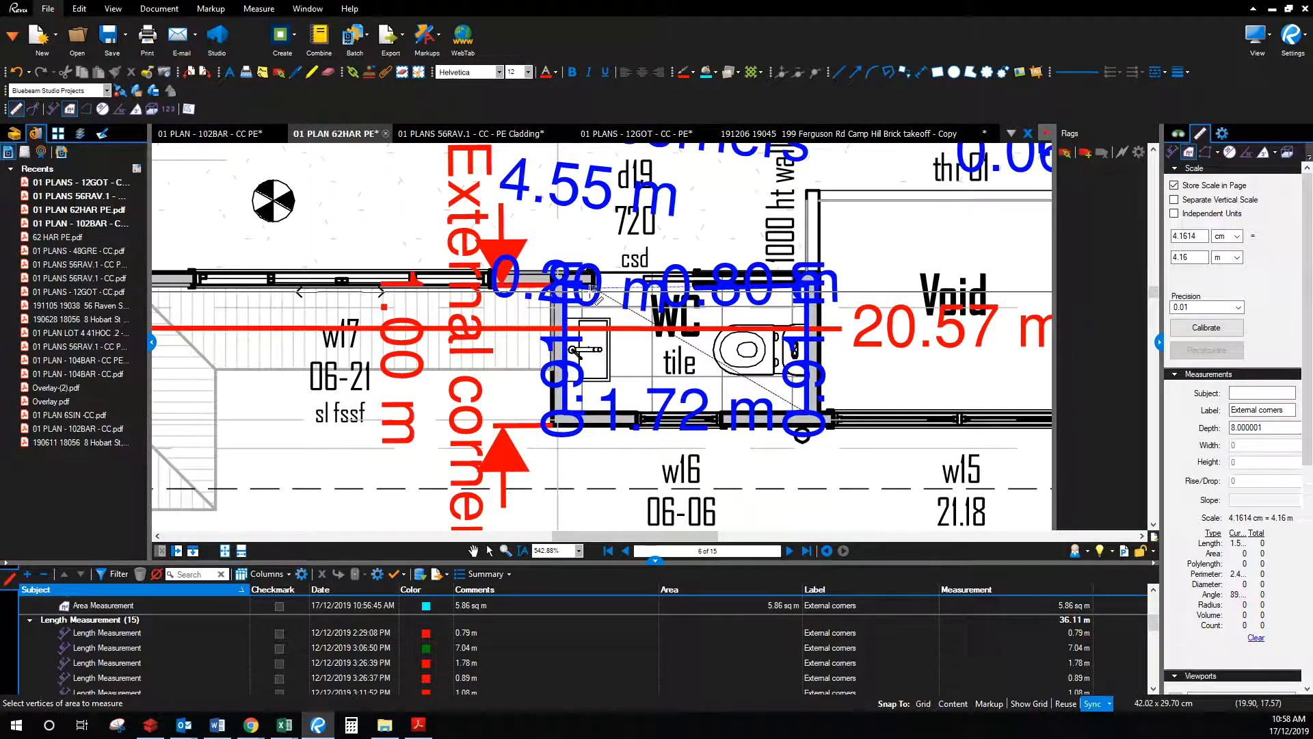
click(570, 286)
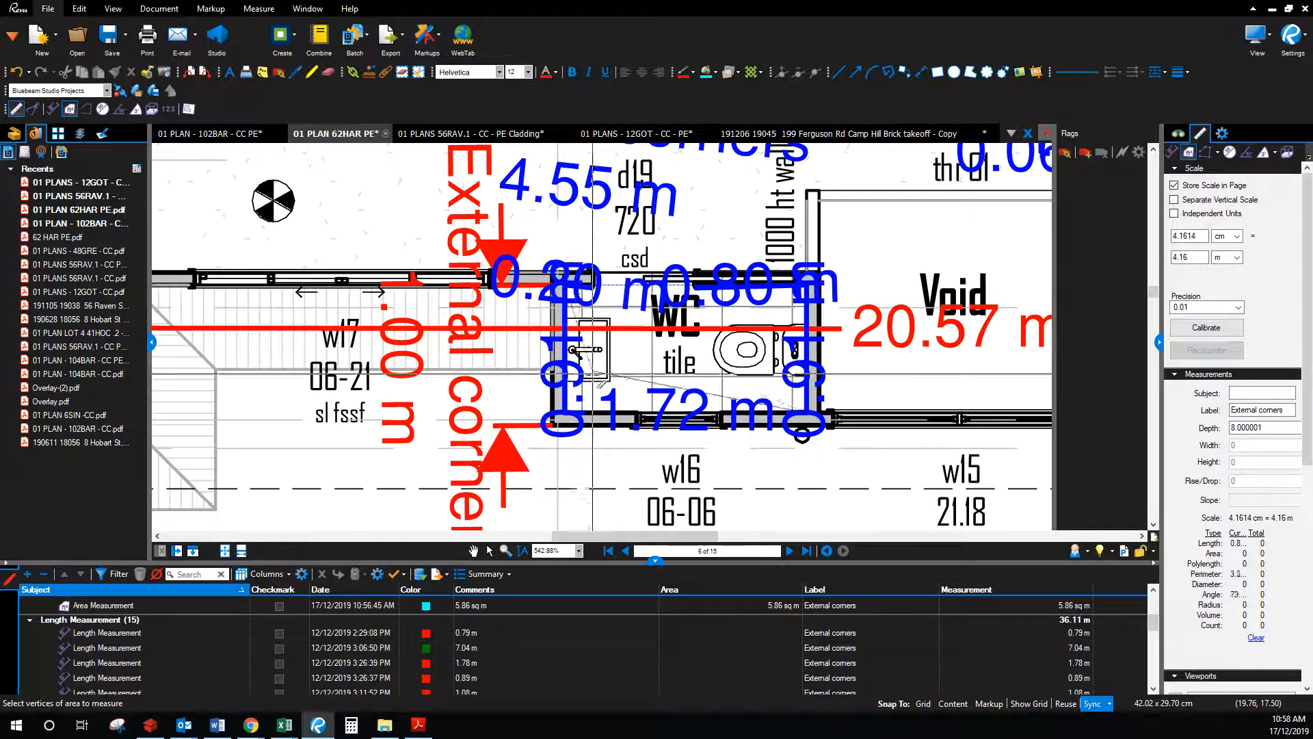
click(559, 414)
key(Return)
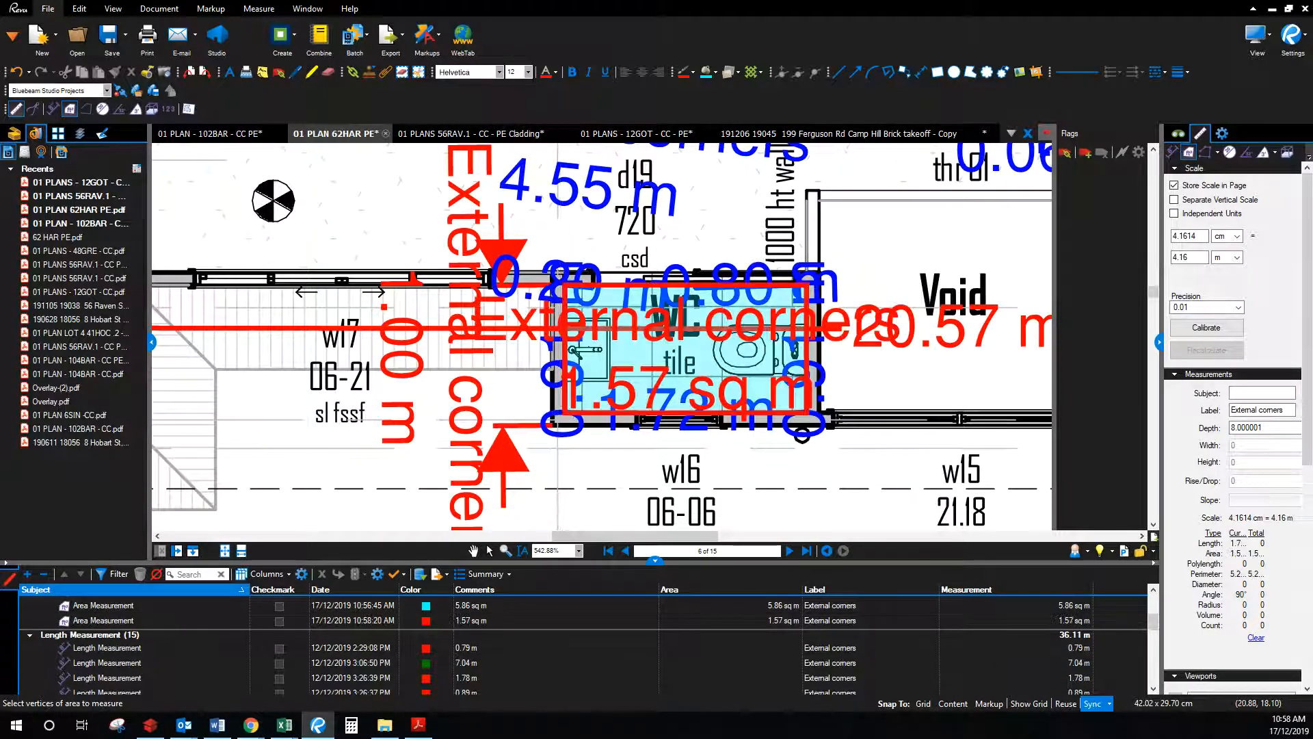
drag(1312, 191, 1039, 71)
text(1.57)
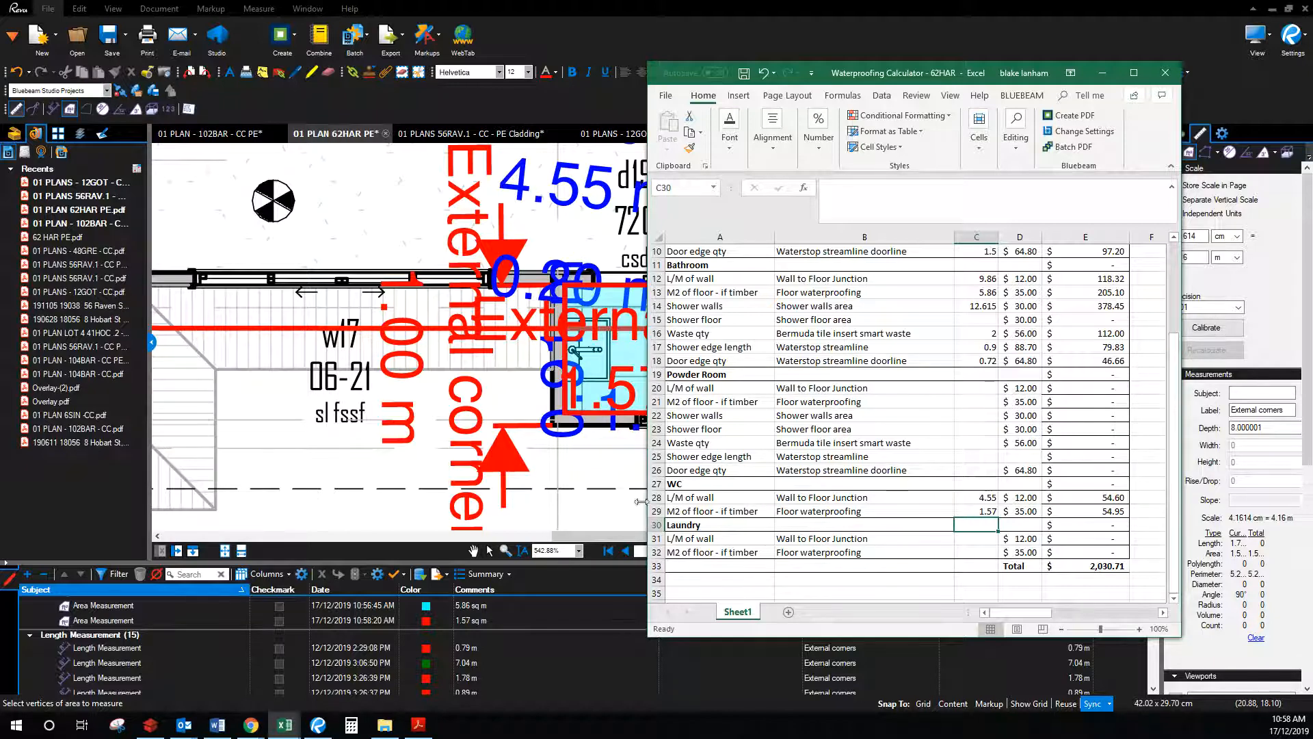
drag(909, 71, 1312, 71)
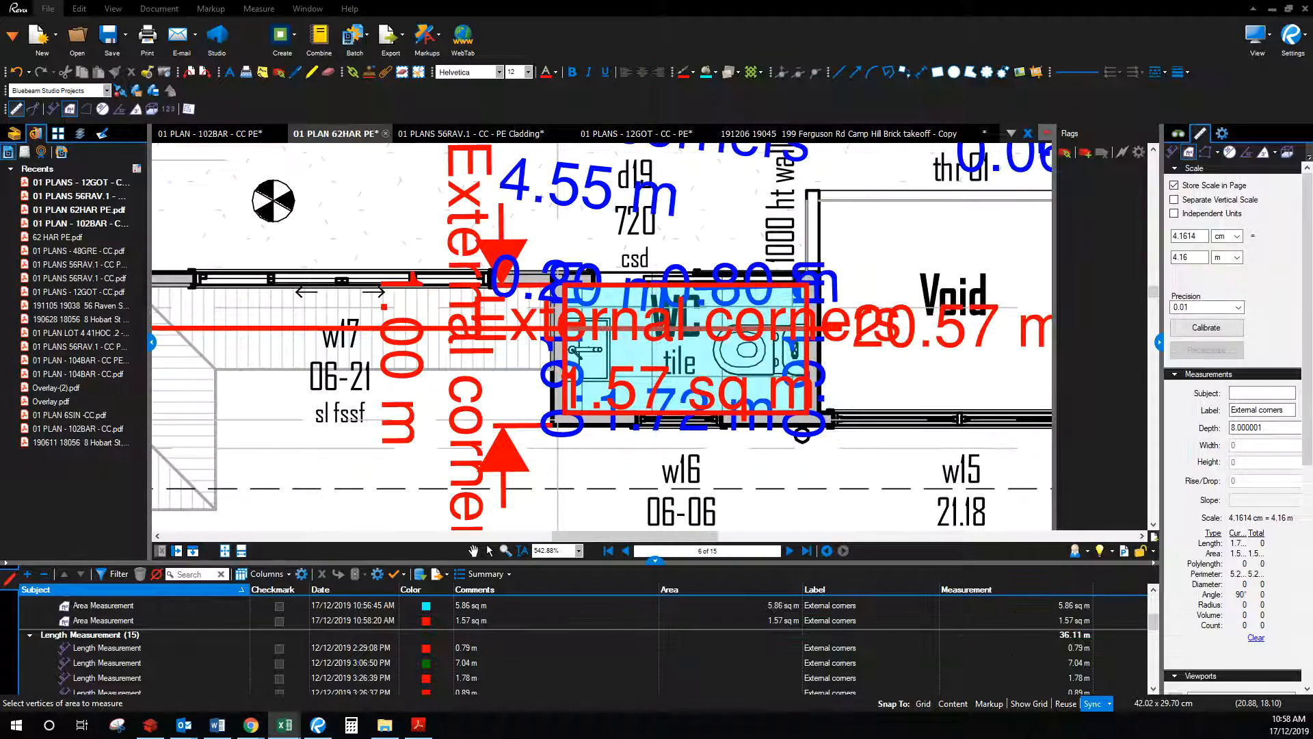
Step: Leave the Area tool and browse the plan pages back and forward to the elevation
scroll(784, 396, down, 5)
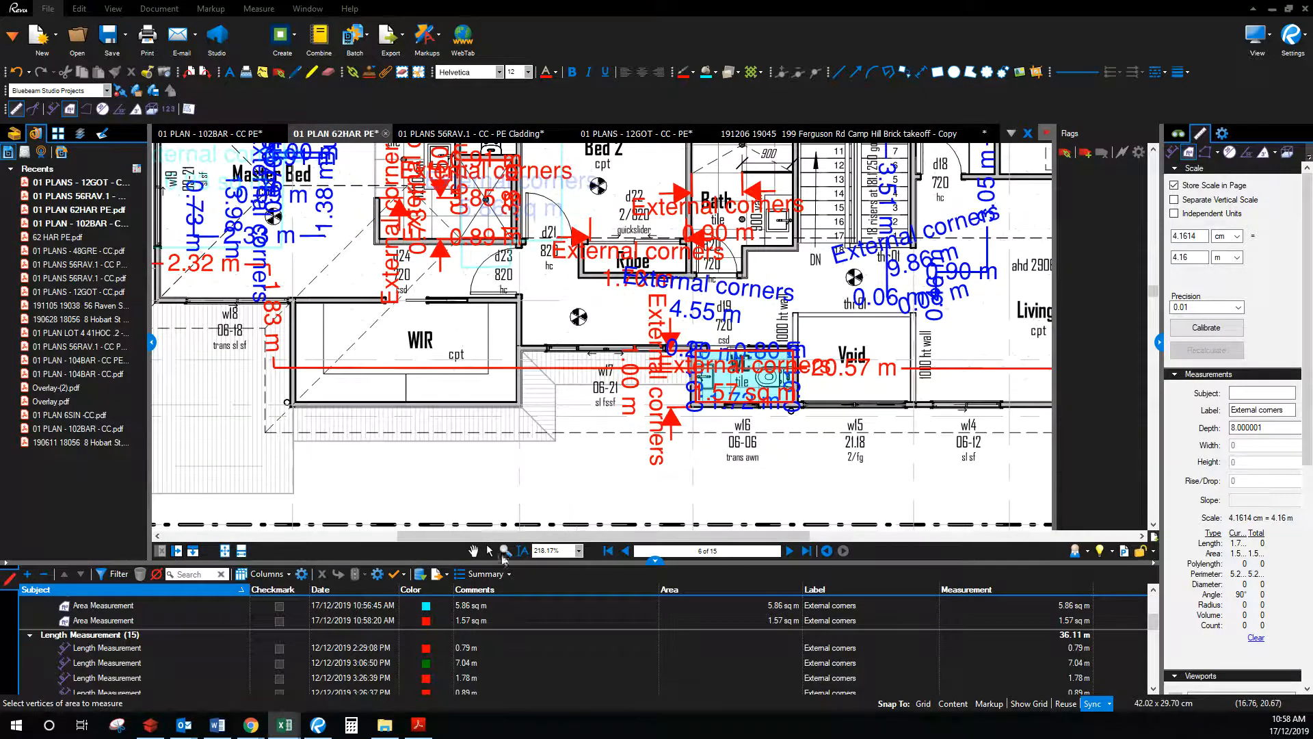
click(472, 551)
scroll(494, 388, down, 3)
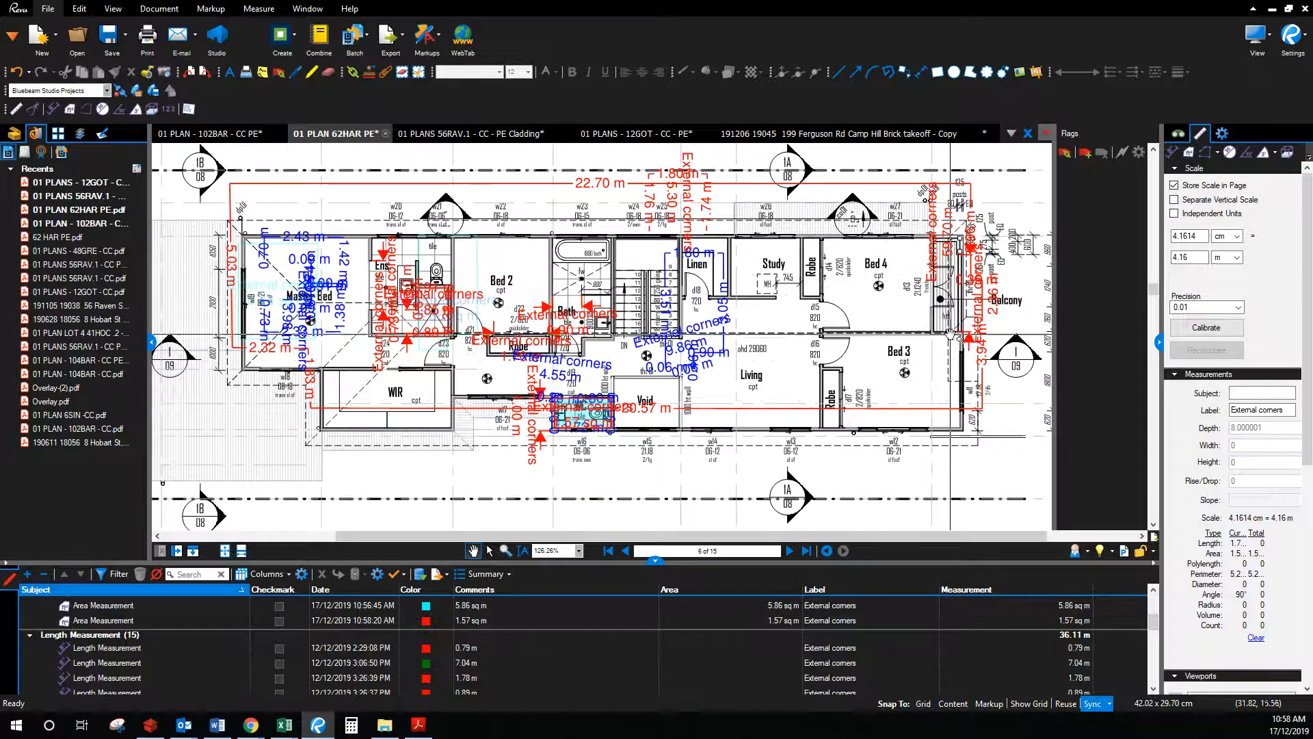
click(625, 551)
drag(711, 448, 685, 340)
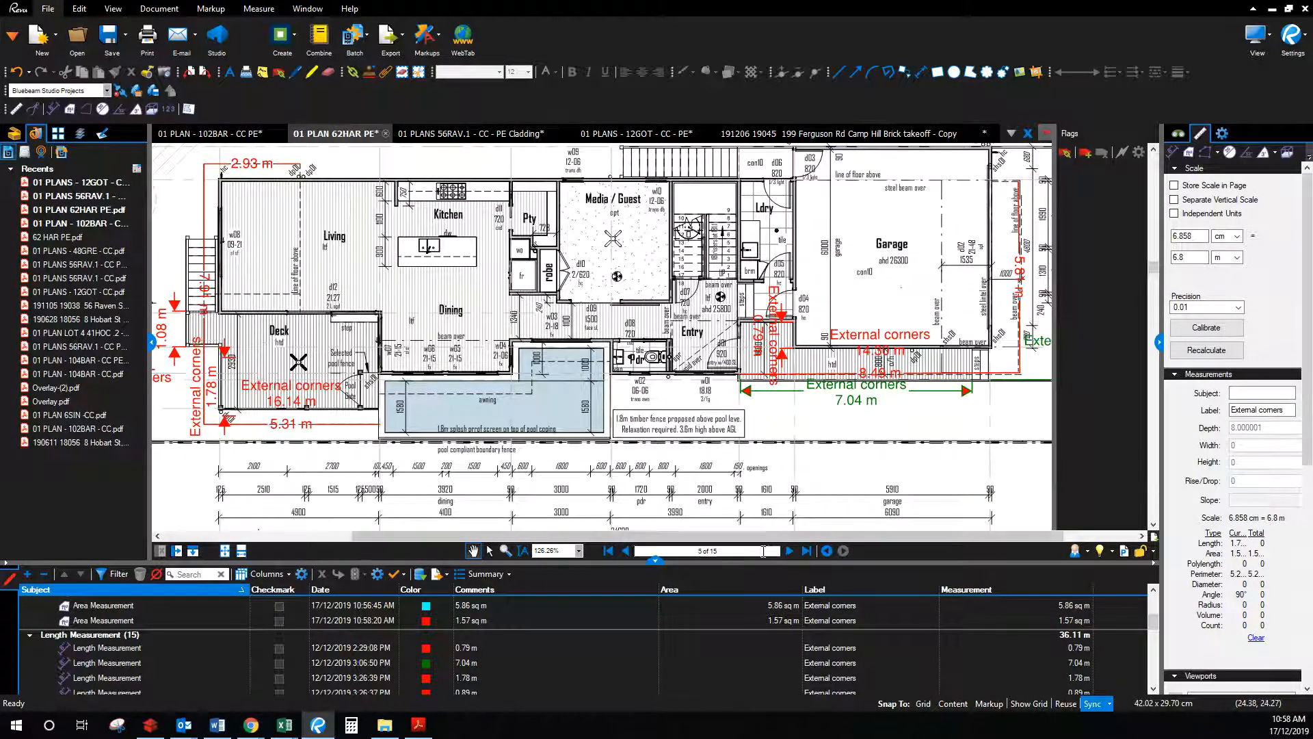
click(789, 551)
click(790, 551)
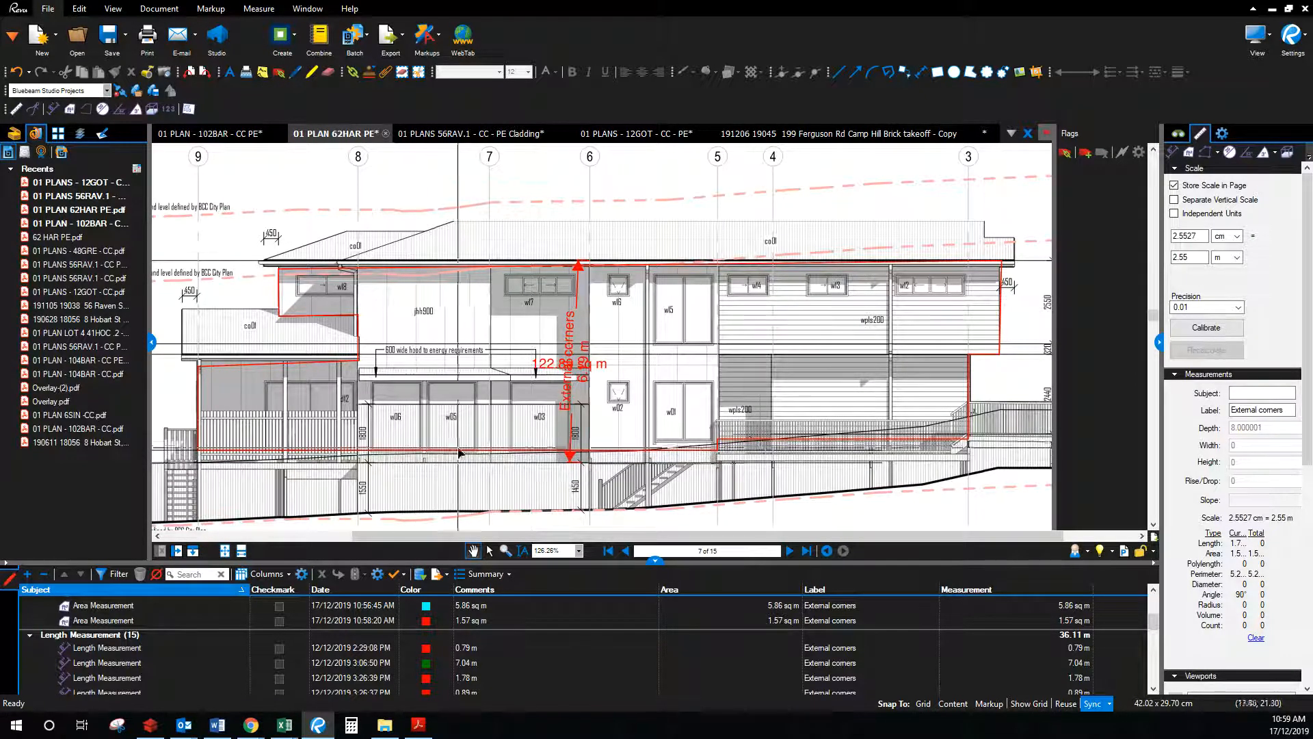
scroll(775, 434, down, 2)
drag(799, 469, 772, 405)
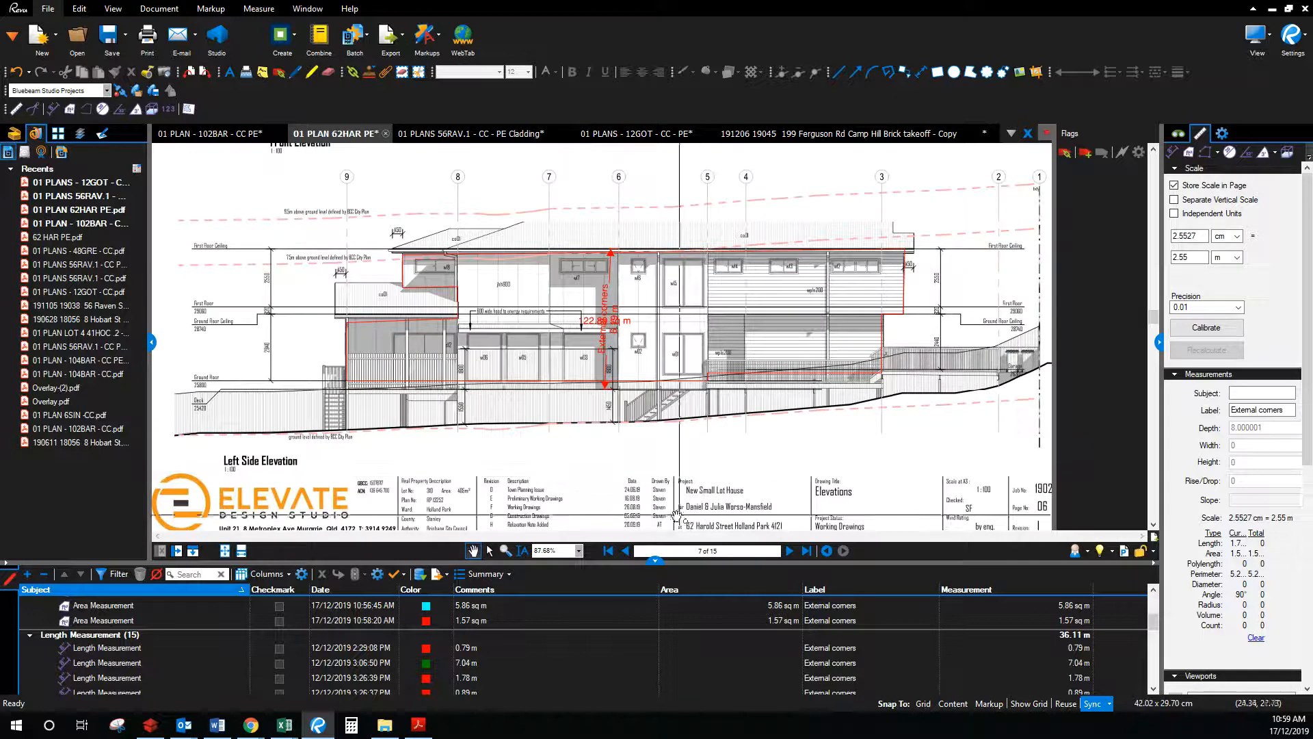
Step: Return to the cover page and step forward to the Subfloor Layout, page 4
click(614, 551)
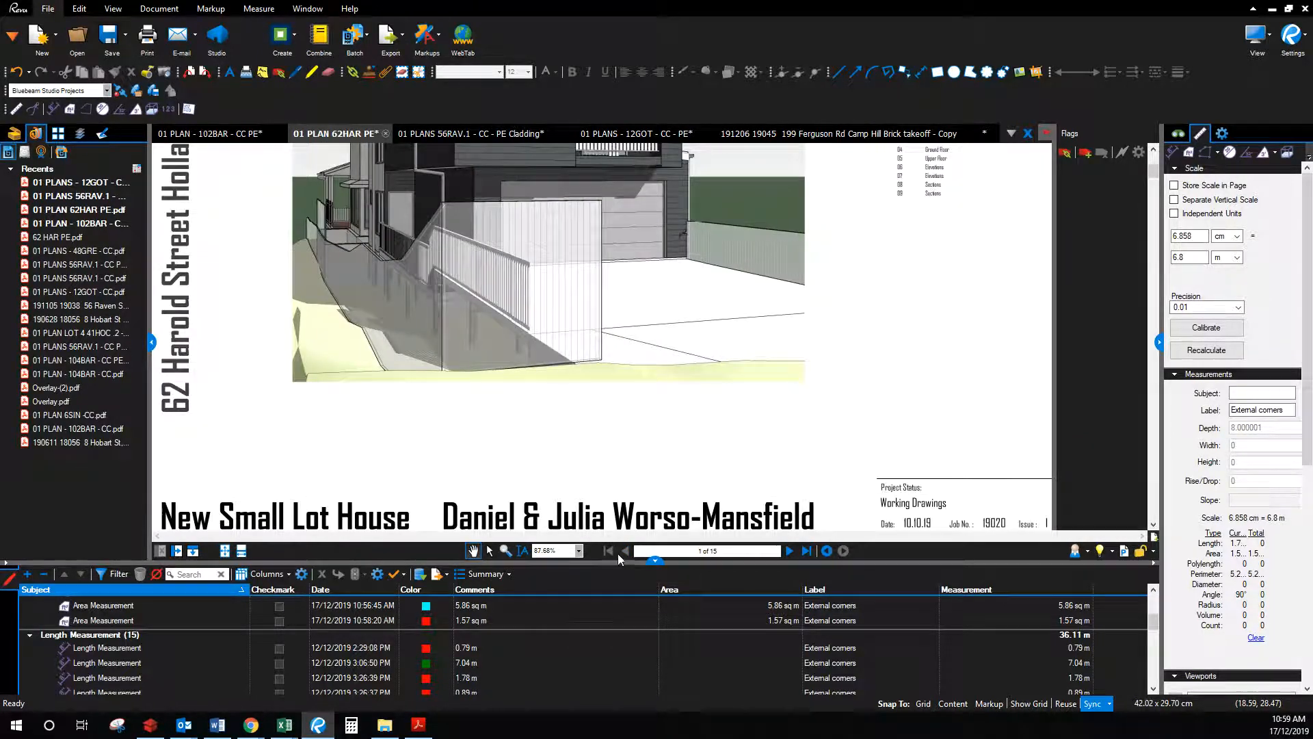
click(790, 552)
click(790, 552)
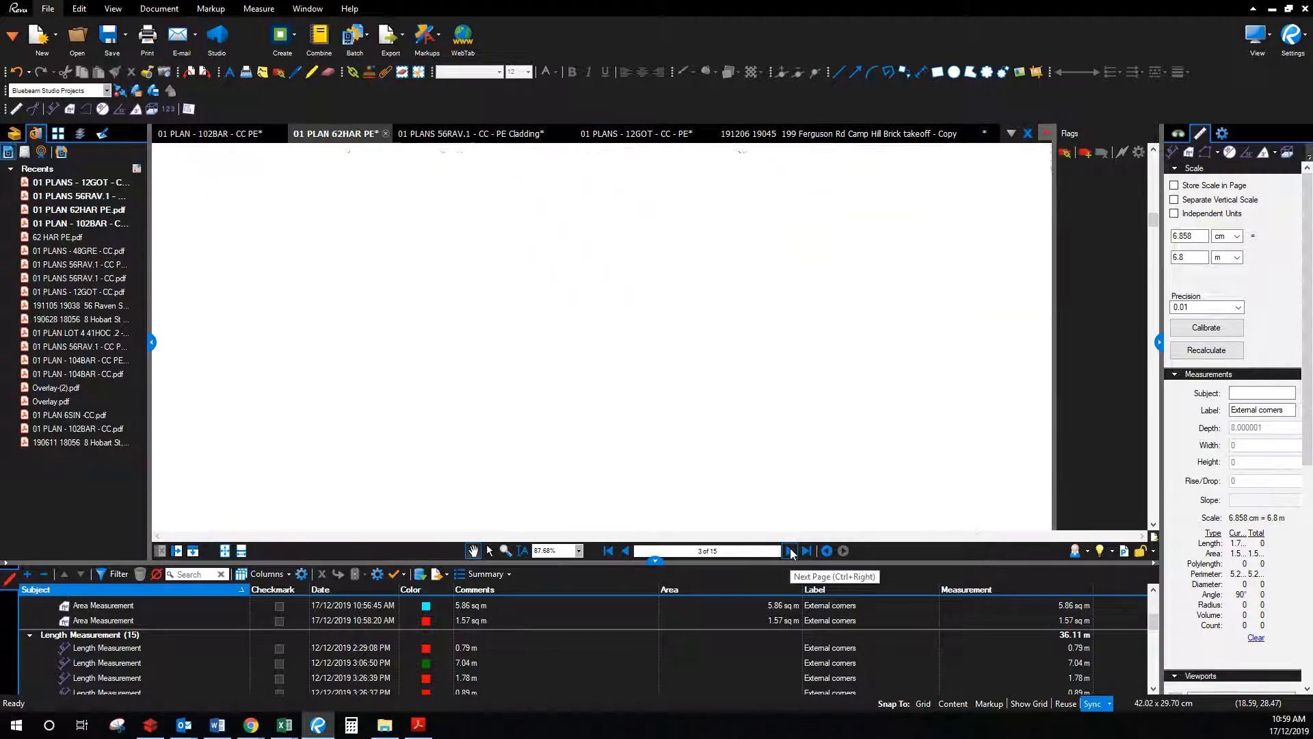
click(790, 552)
Step: Move to page 5, the ground floor plan, and pan around the garage and kitchen
scroll(763, 342, up, 5)
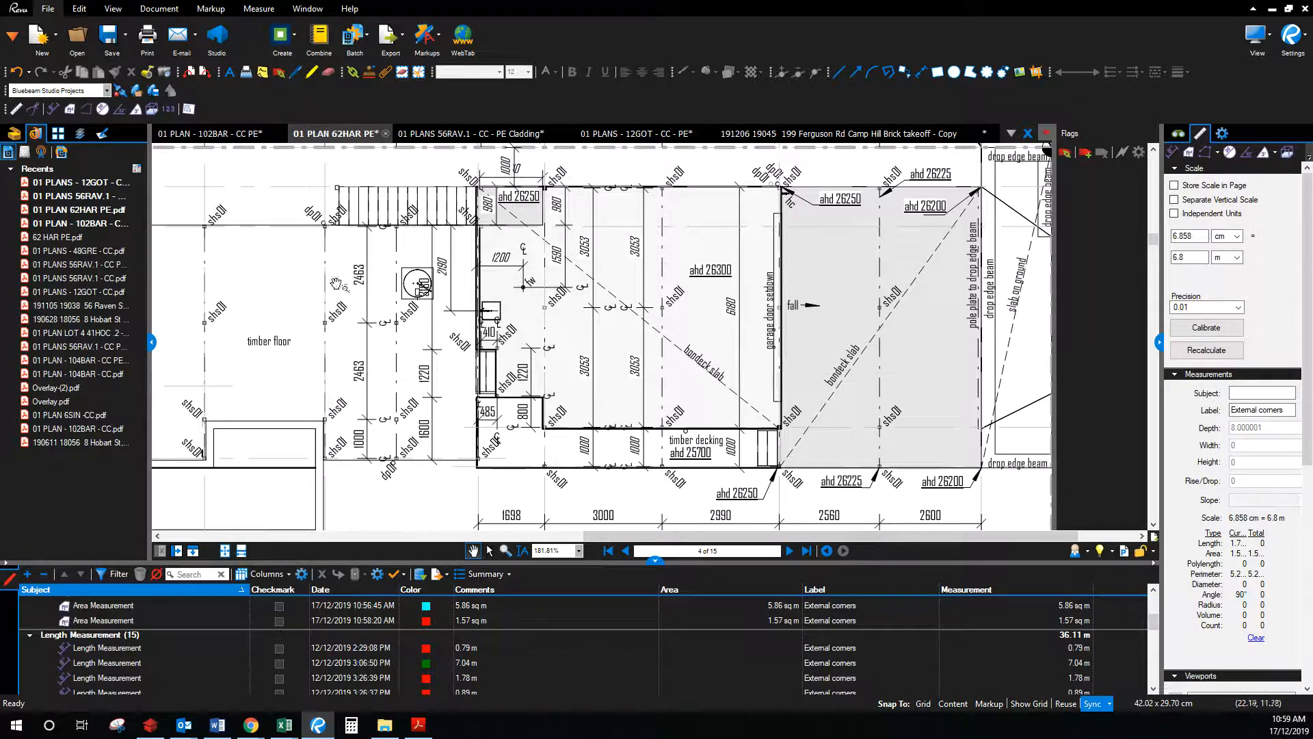
click(790, 551)
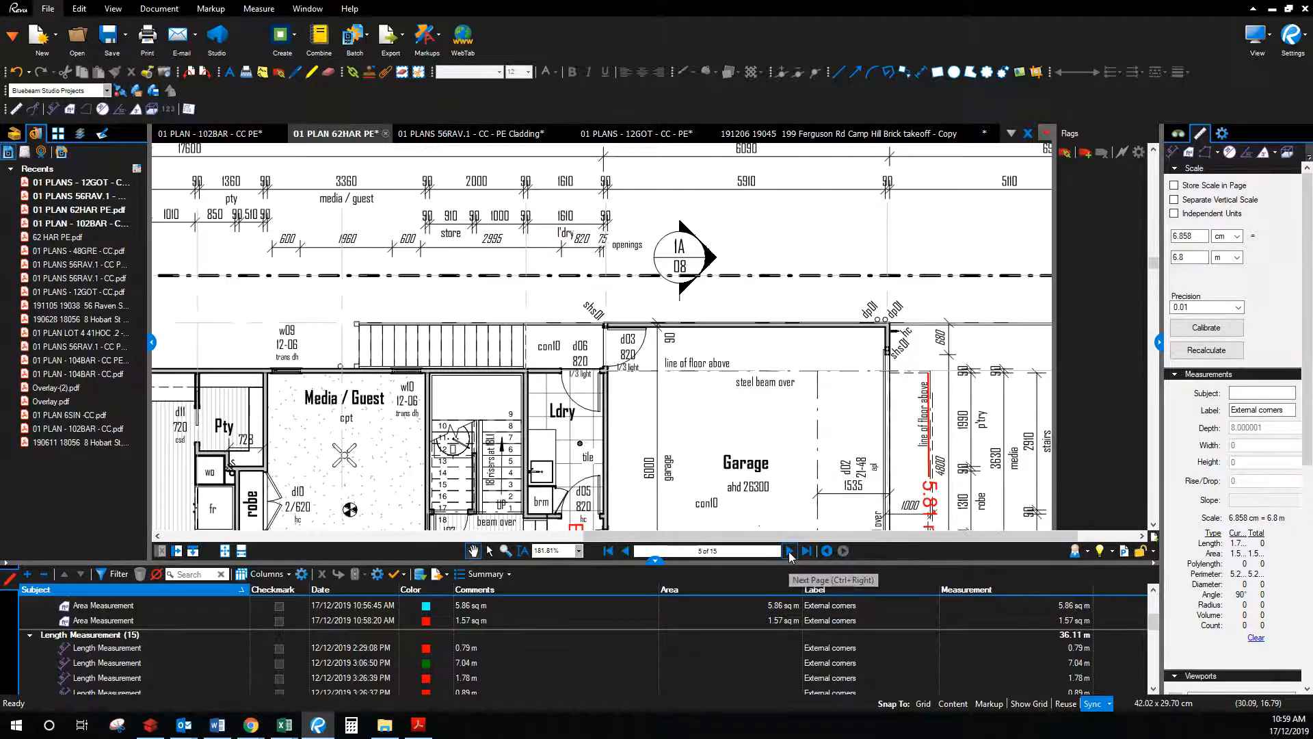
drag(704, 464, 763, 261)
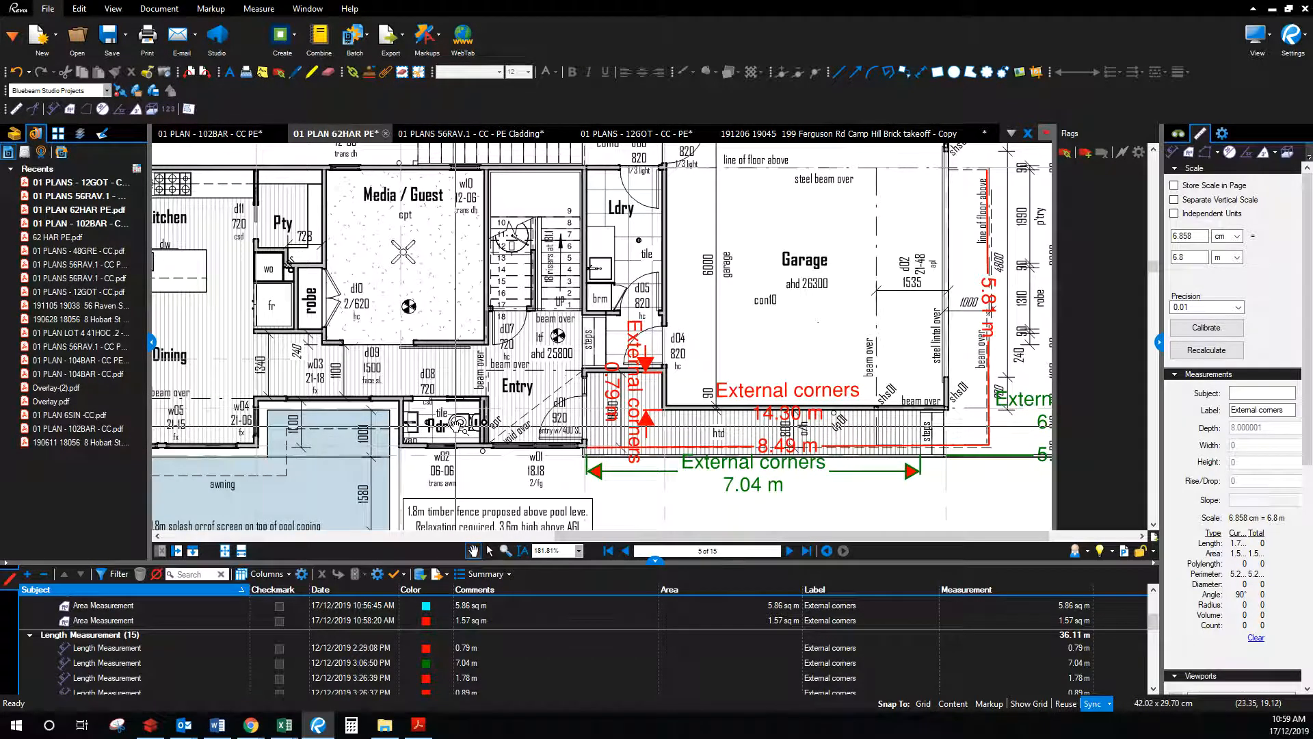
drag(485, 423, 529, 417)
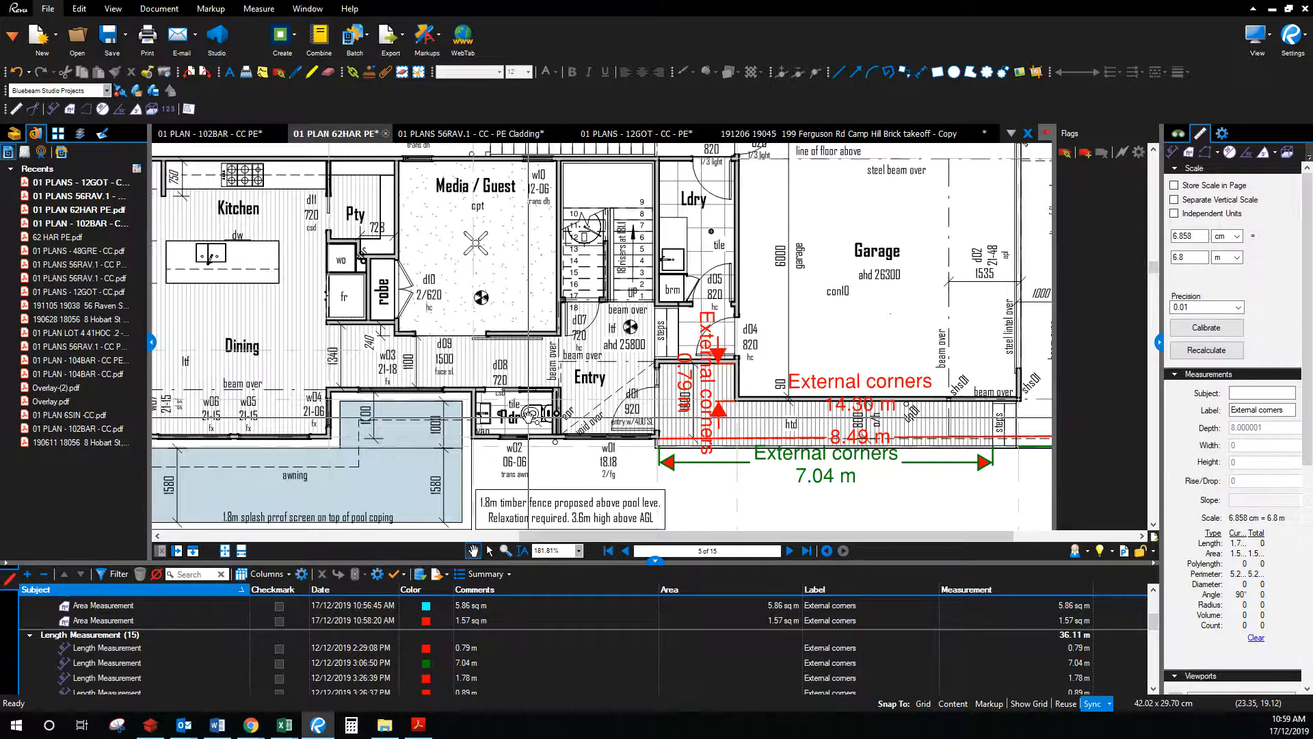
Step: Check the calculator's Powder Room rows, then bring the garage's right side into view
click(285, 725)
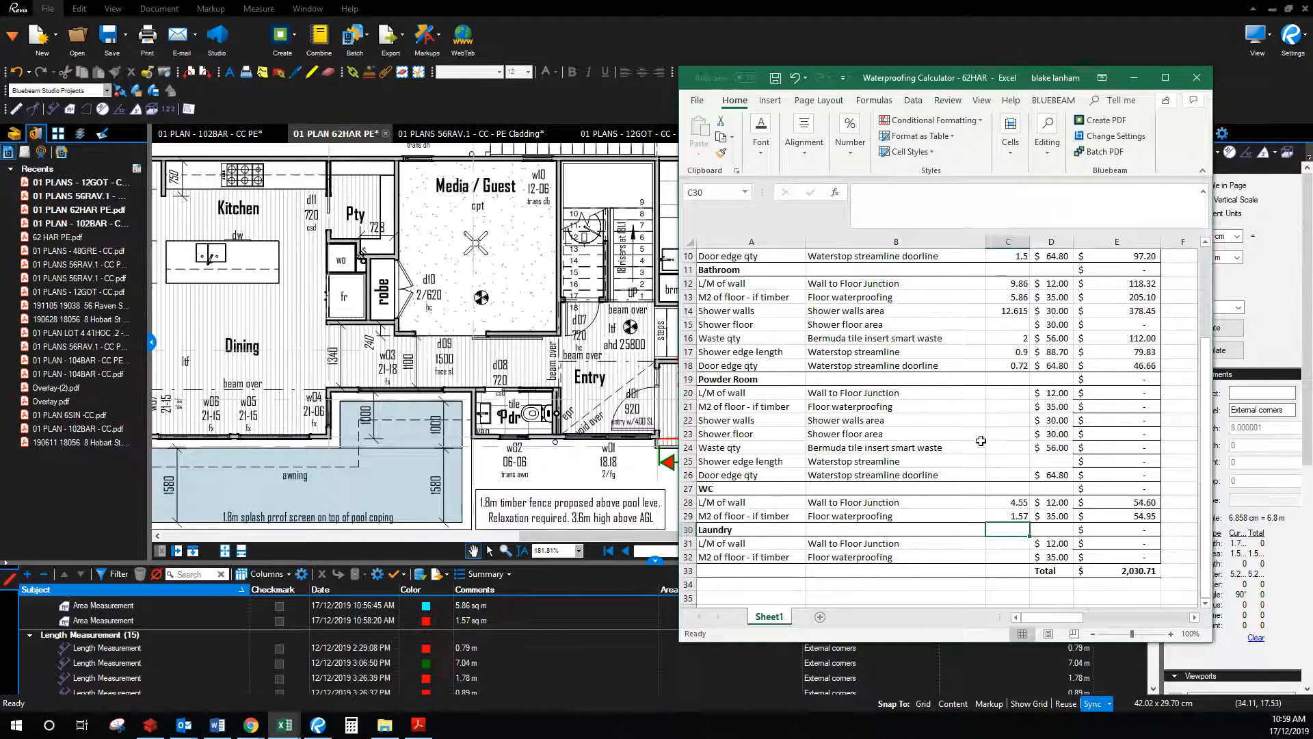
click(941, 417)
click(940, 406)
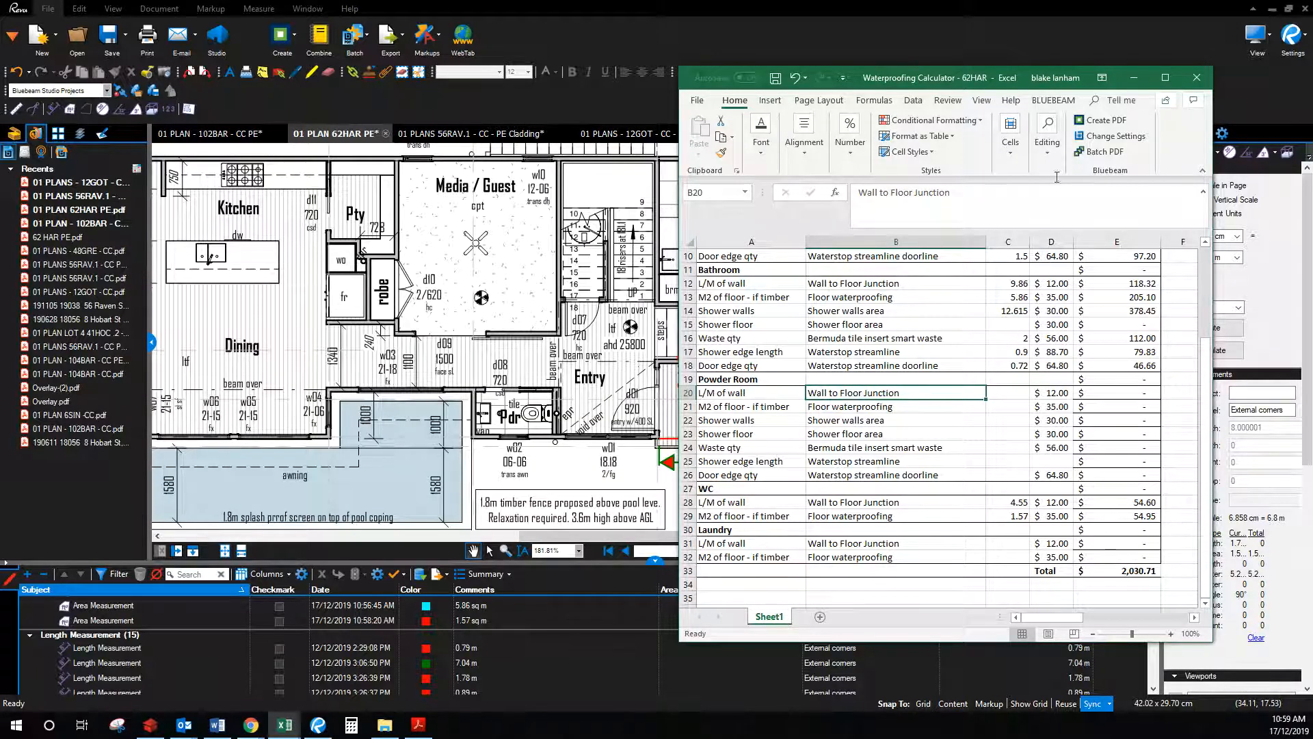
drag(1019, 74, 1312, 81)
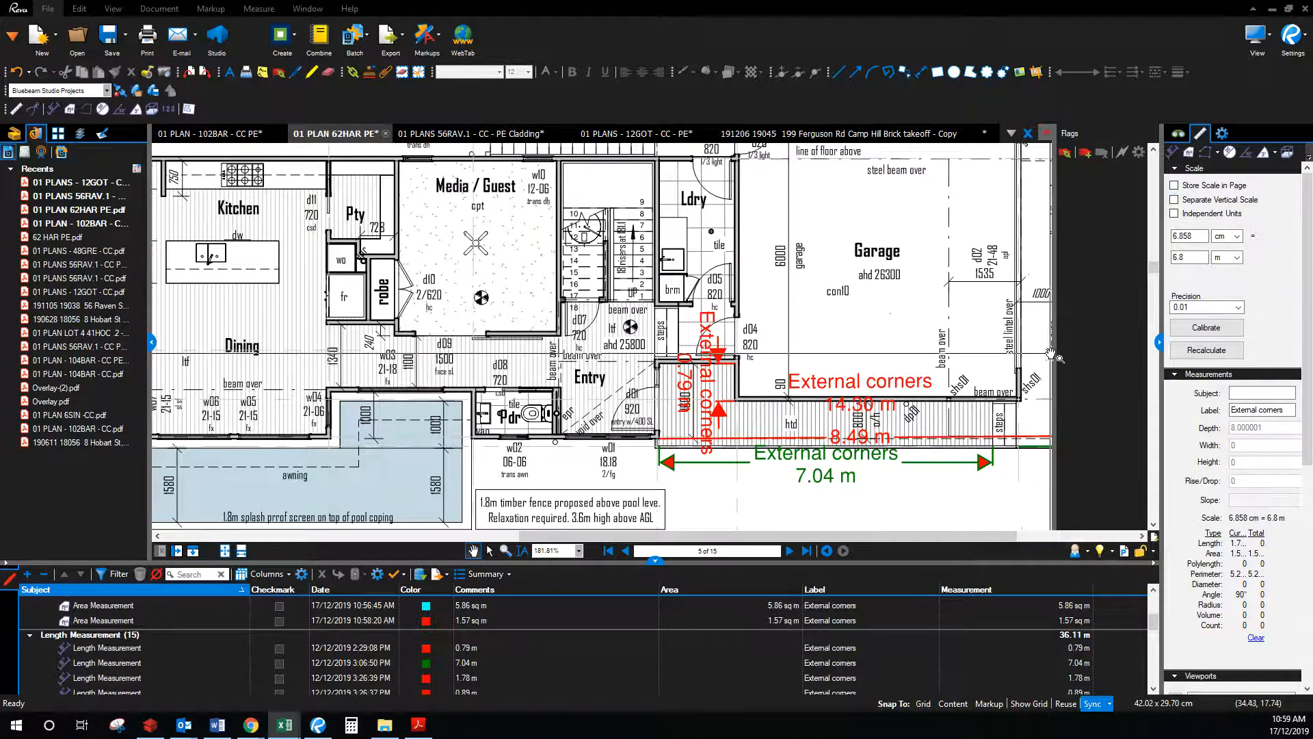
drag(1039, 290, 589, 281)
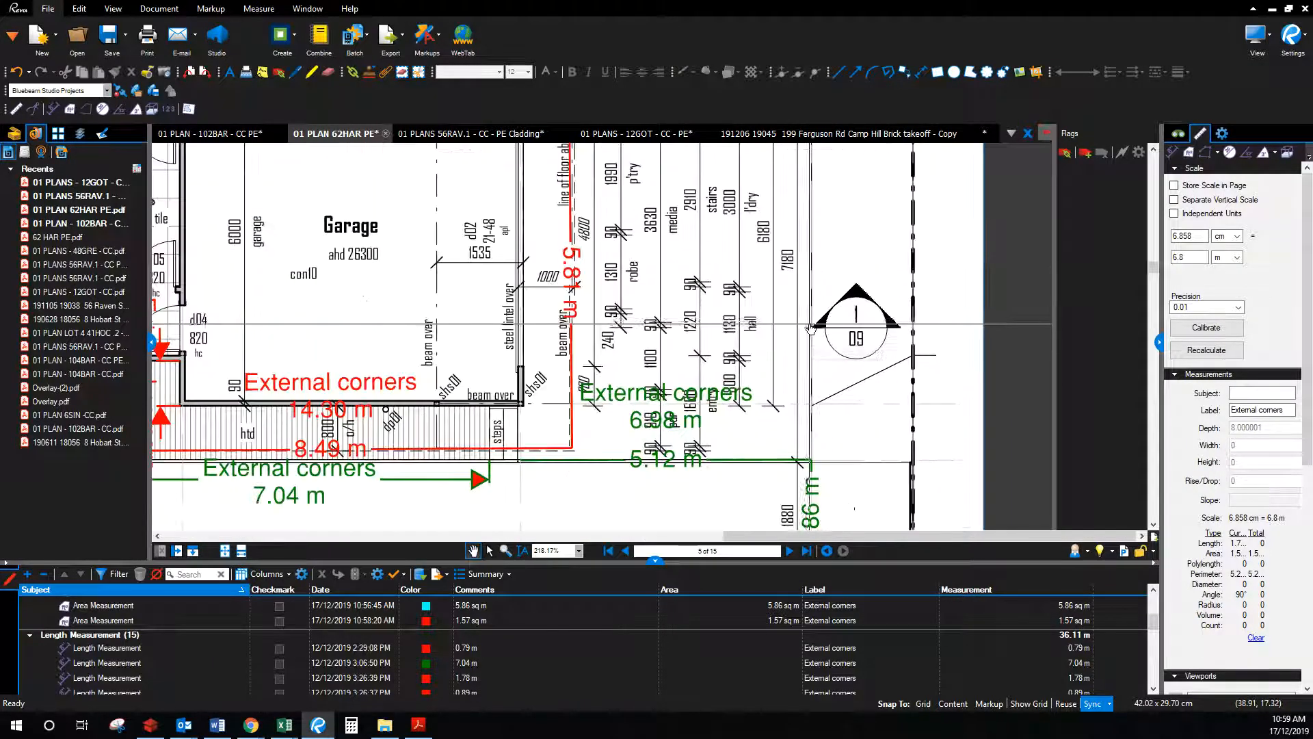
Step: Store the scale in page 5 and calibrate a known dimension to 3.63 m
scroll(949, 281, up, 1)
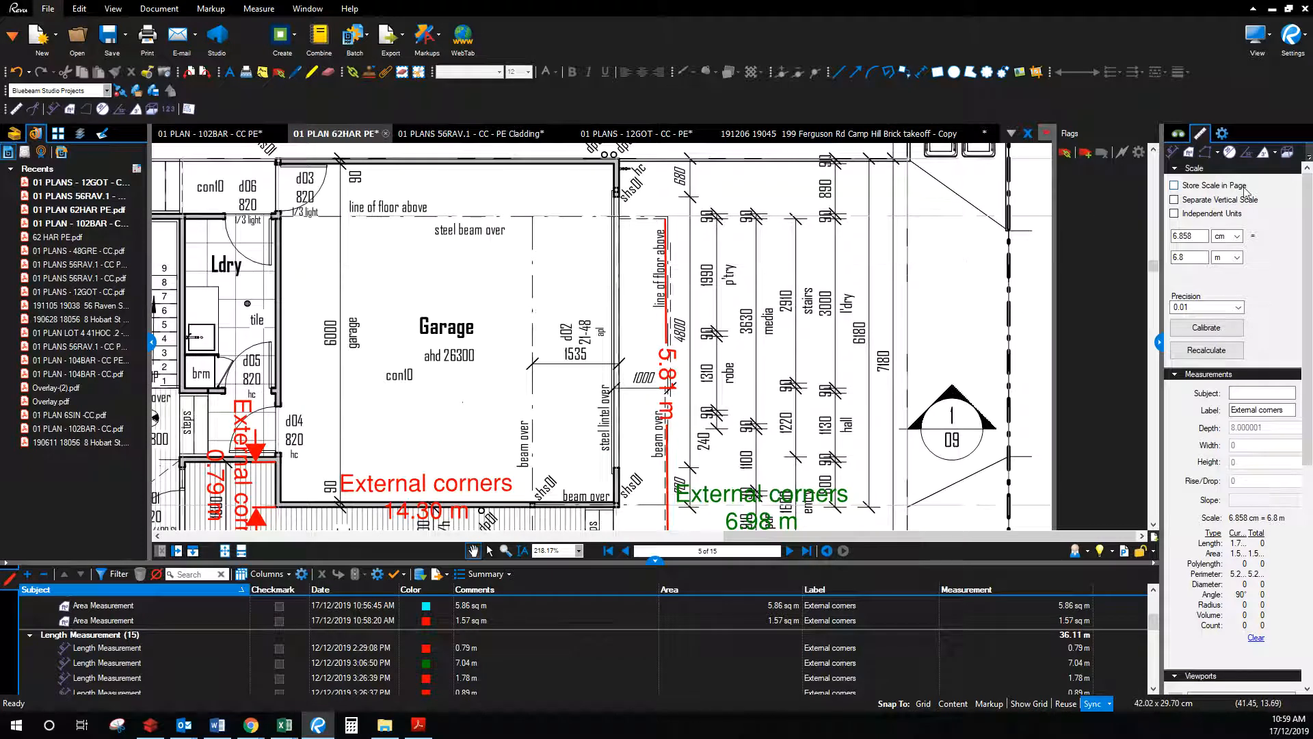
click(1205, 186)
click(1204, 328)
drag(757, 217, 757, 427)
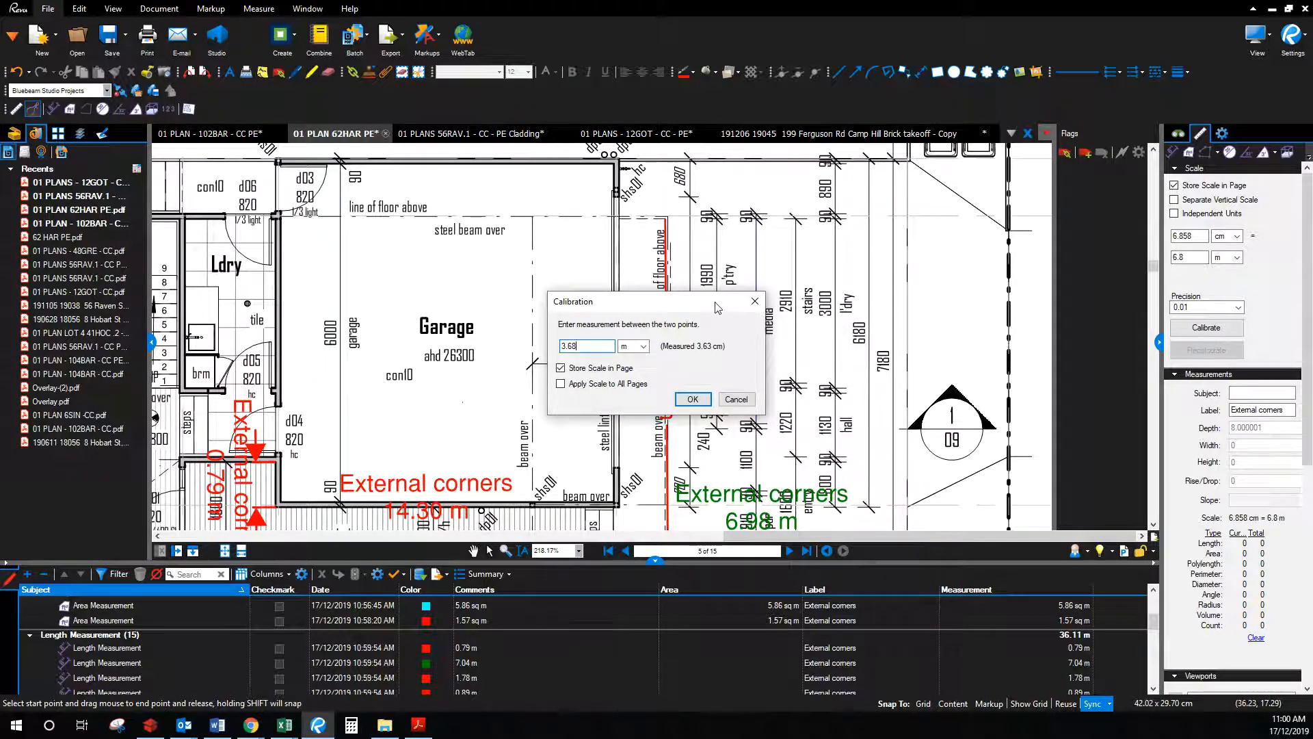
drag(717, 308, 582, 308)
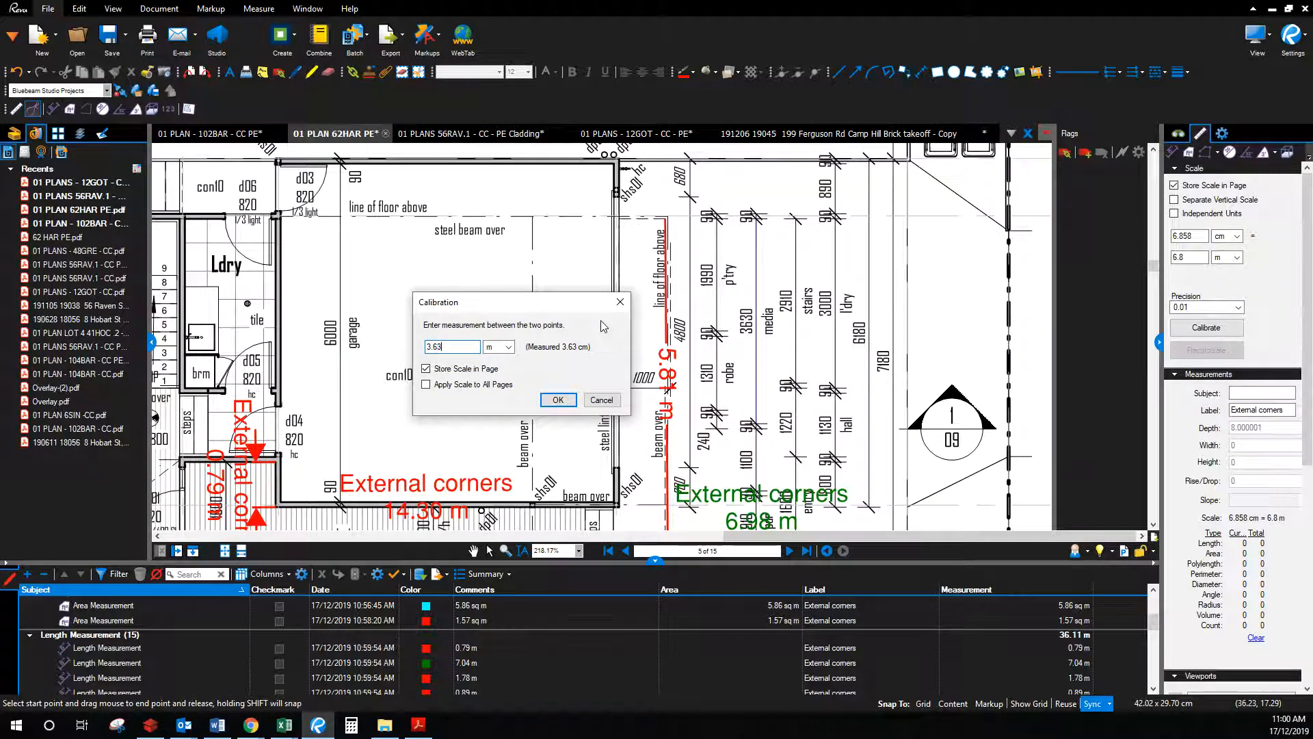
key(Return)
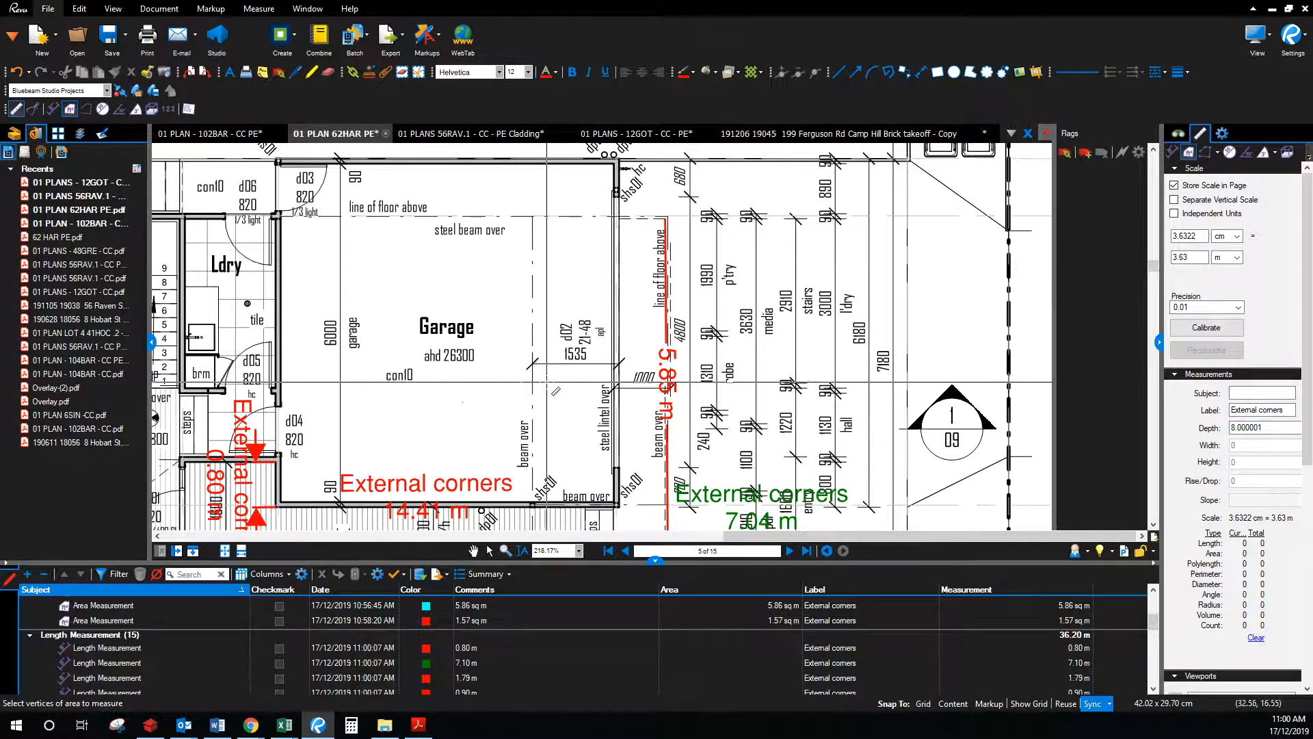
Step: Start a trial length measurement, cancel it, and zoom toward the powder room
click(1172, 152)
click(795, 221)
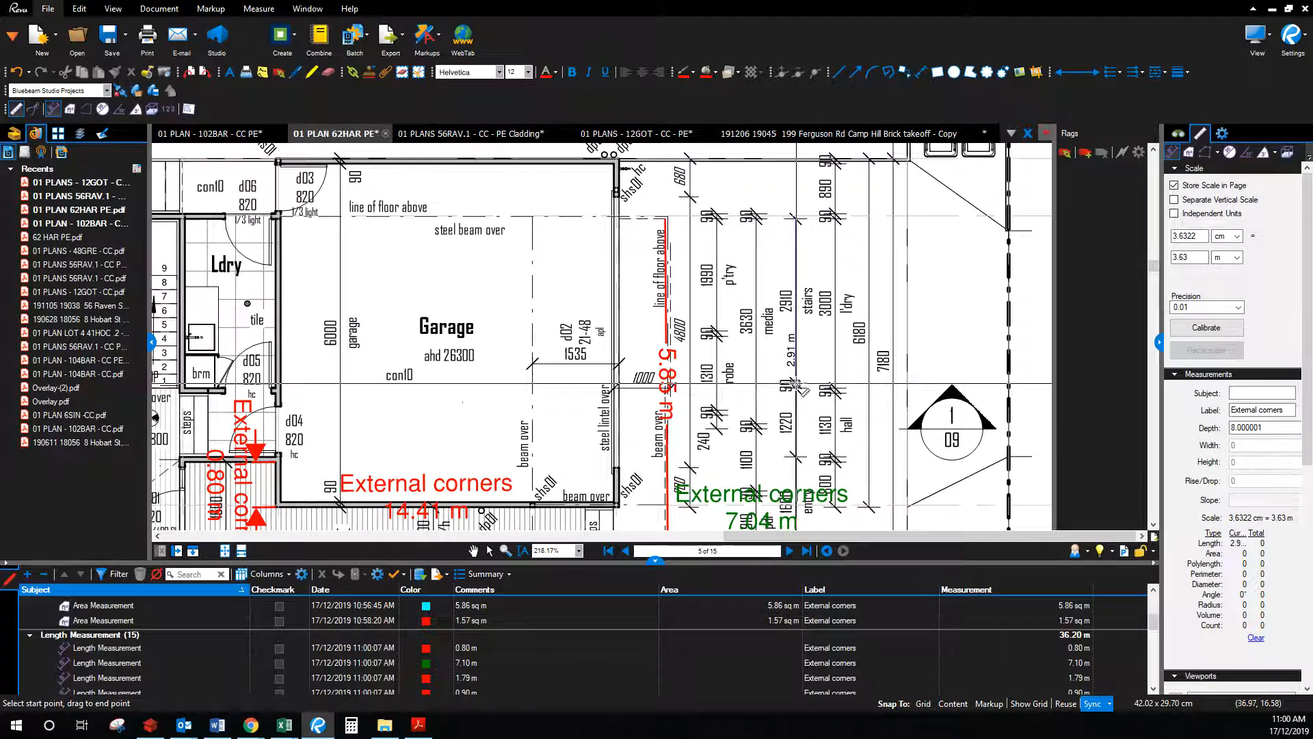
key(Escape)
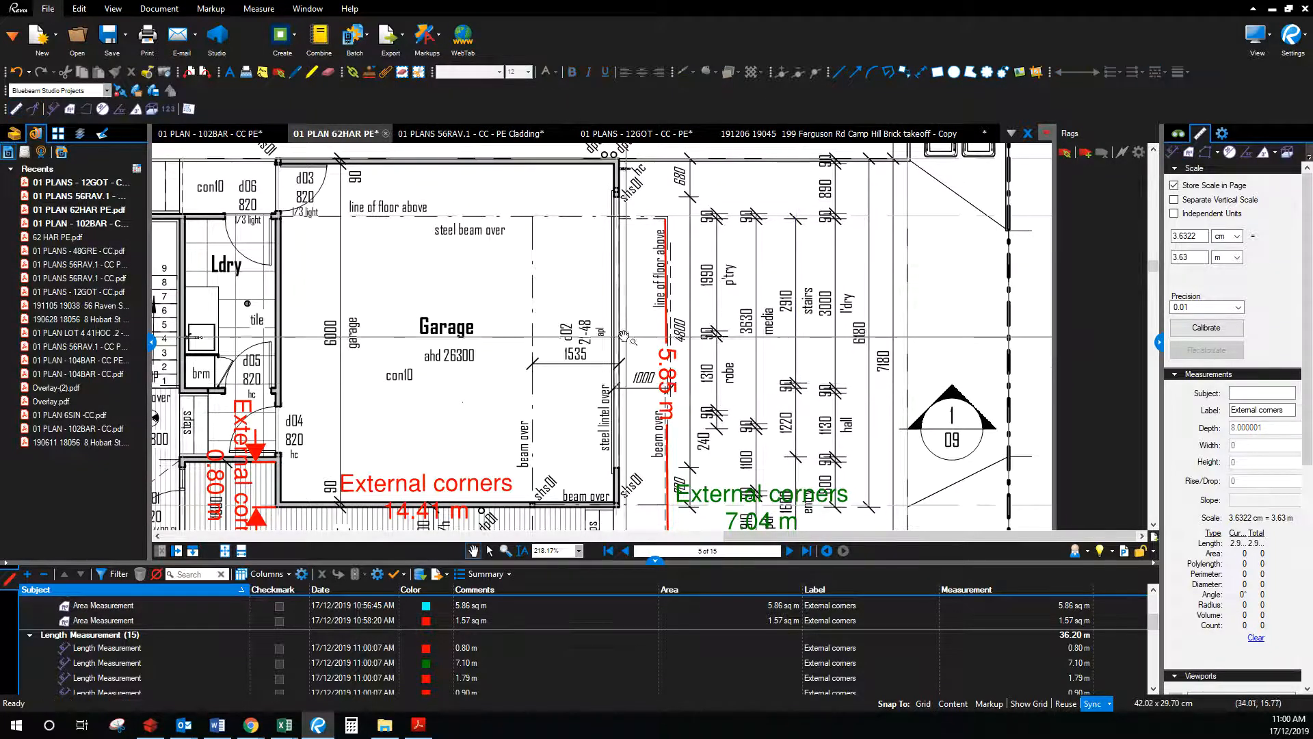
scroll(619, 333, down, 3)
scroll(645, 505, up, 4)
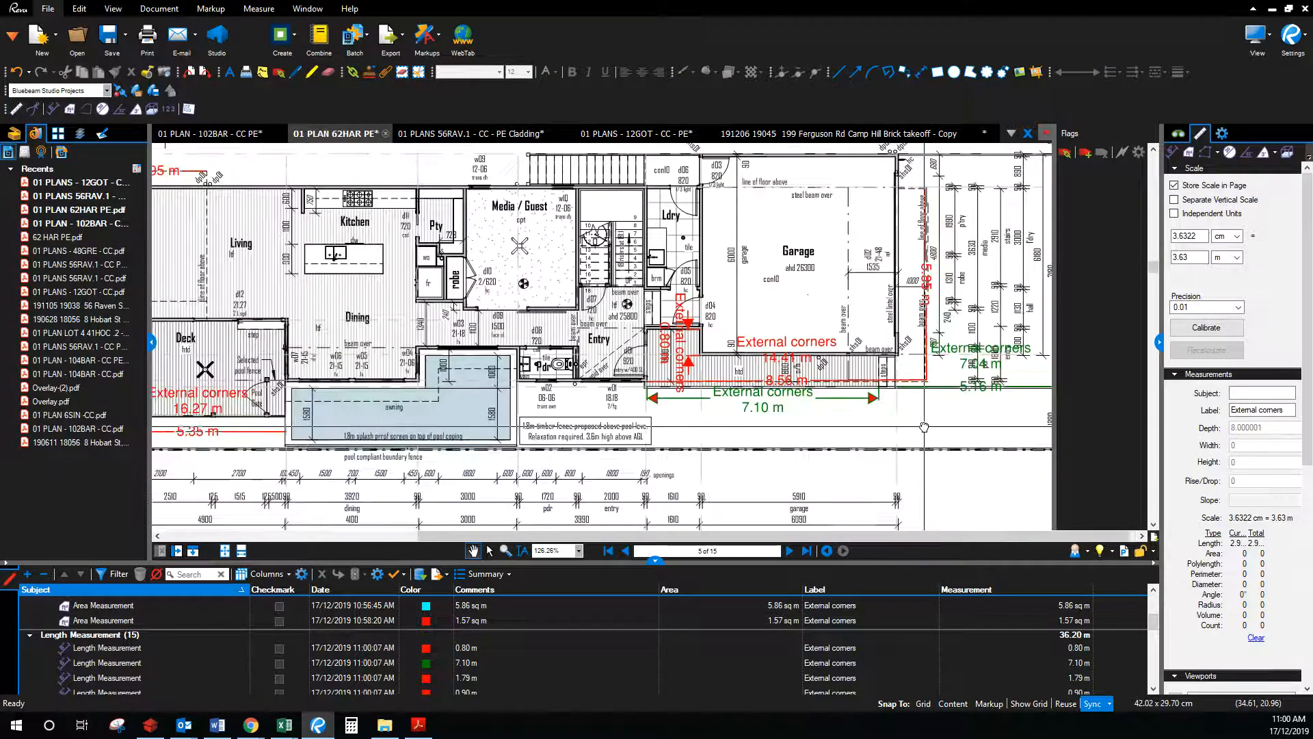
scroll(667, 403, up, 4)
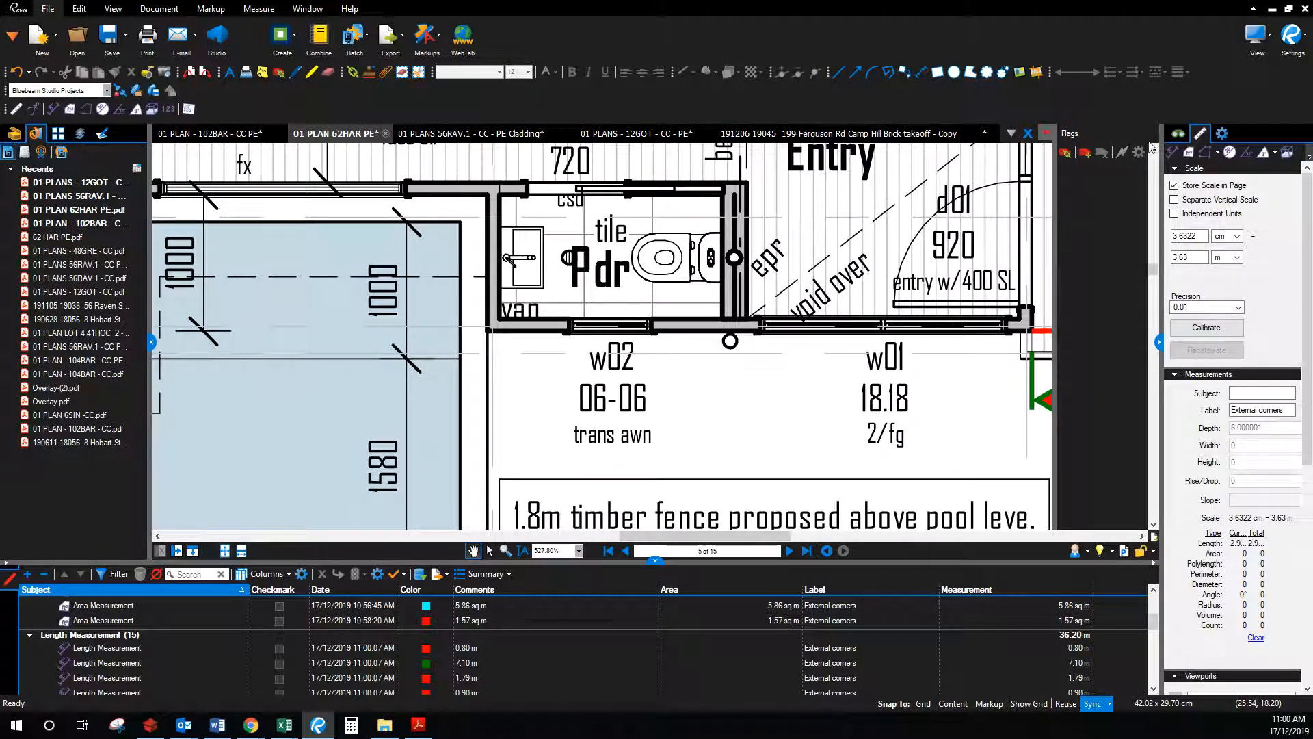
Step: Choose the Perimeter tool with a blue line and blue text
click(1204, 155)
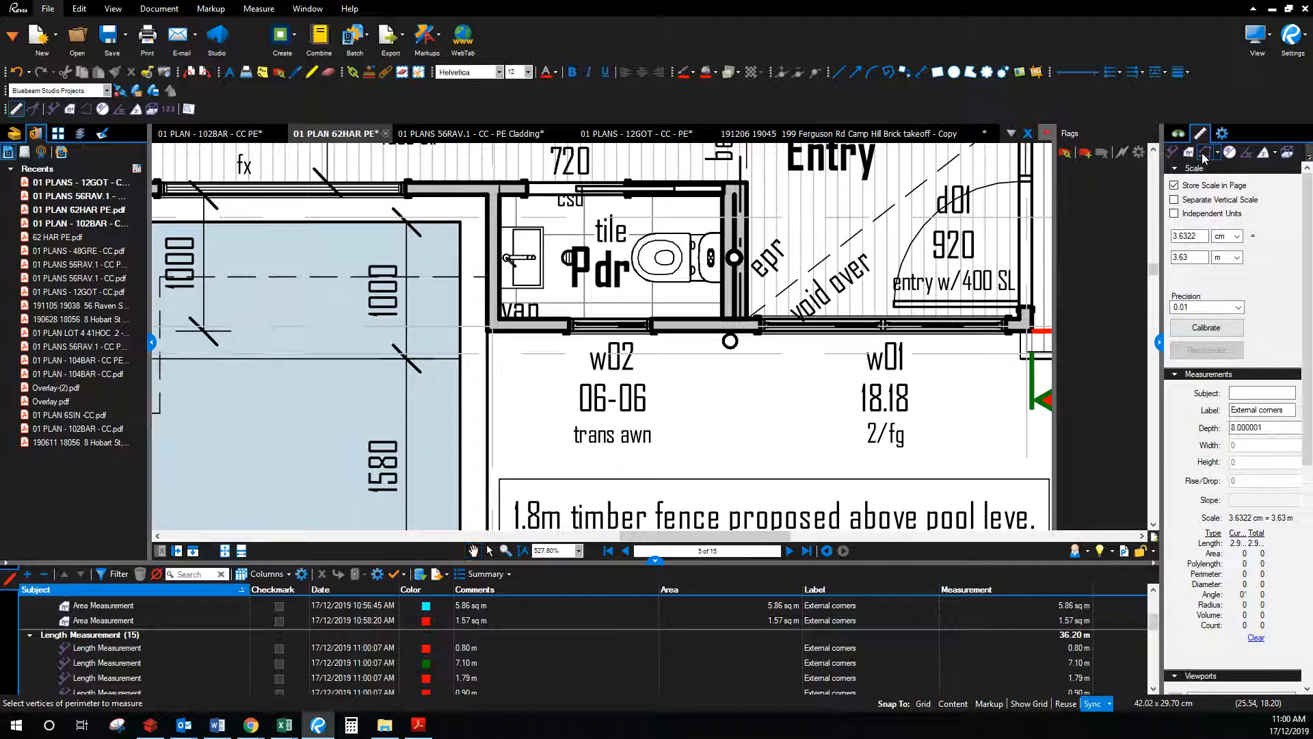
click(691, 72)
click(761, 114)
click(555, 72)
click(613, 117)
Step: Trace the 4.29 m perimeter around the powder room walls
click(629, 198)
click(723, 197)
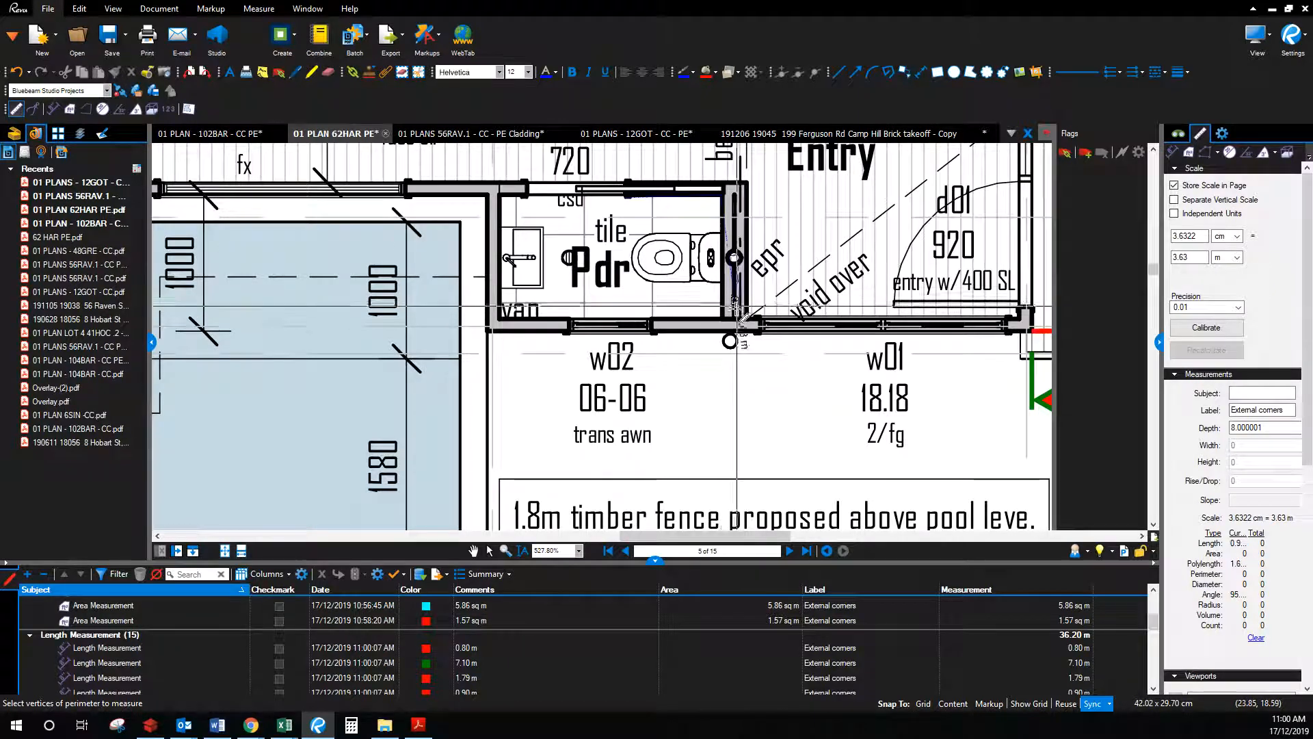
click(738, 313)
click(500, 314)
click(500, 198)
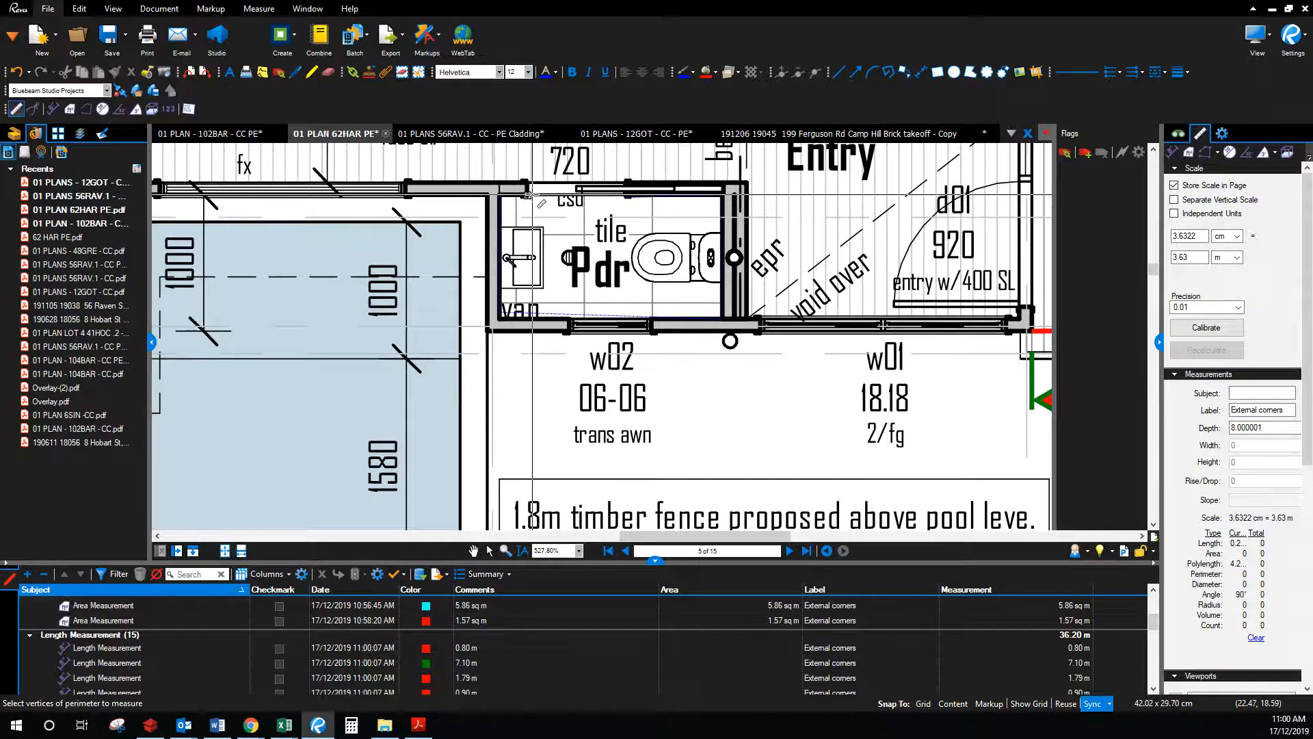
double_click(529, 196)
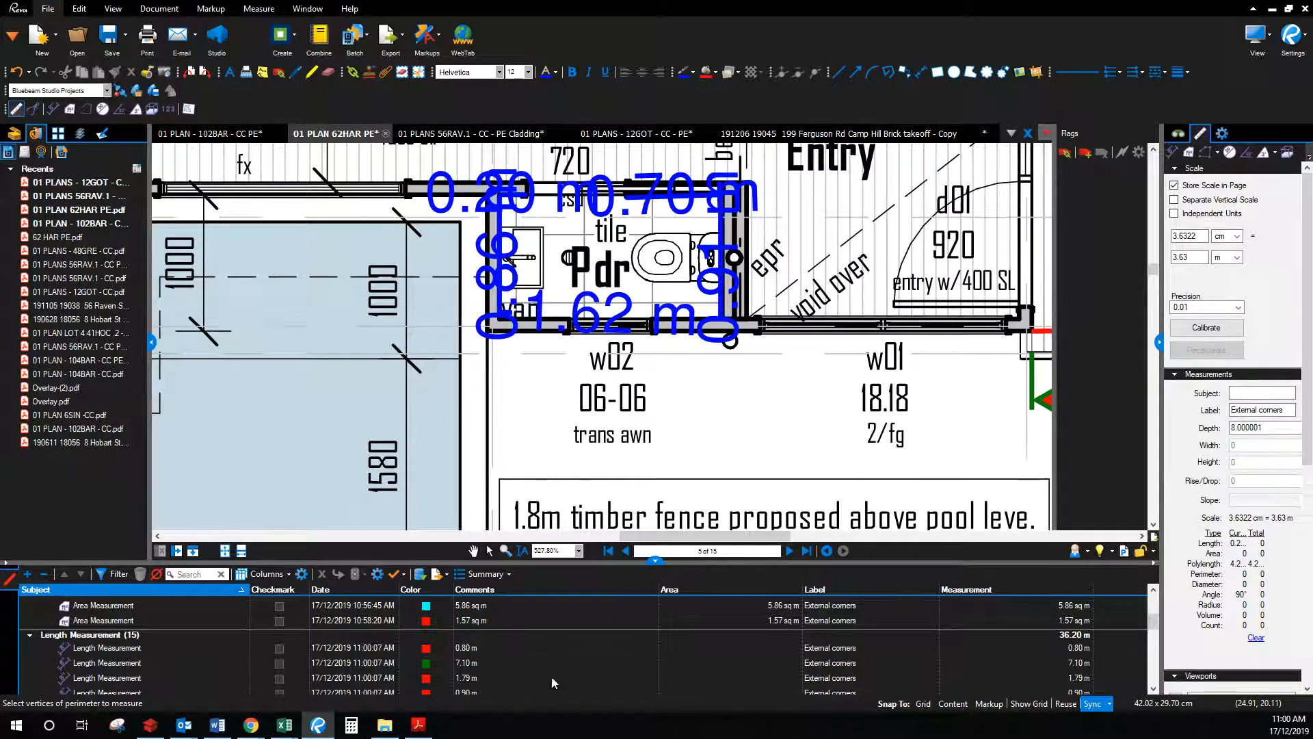
click(489, 551)
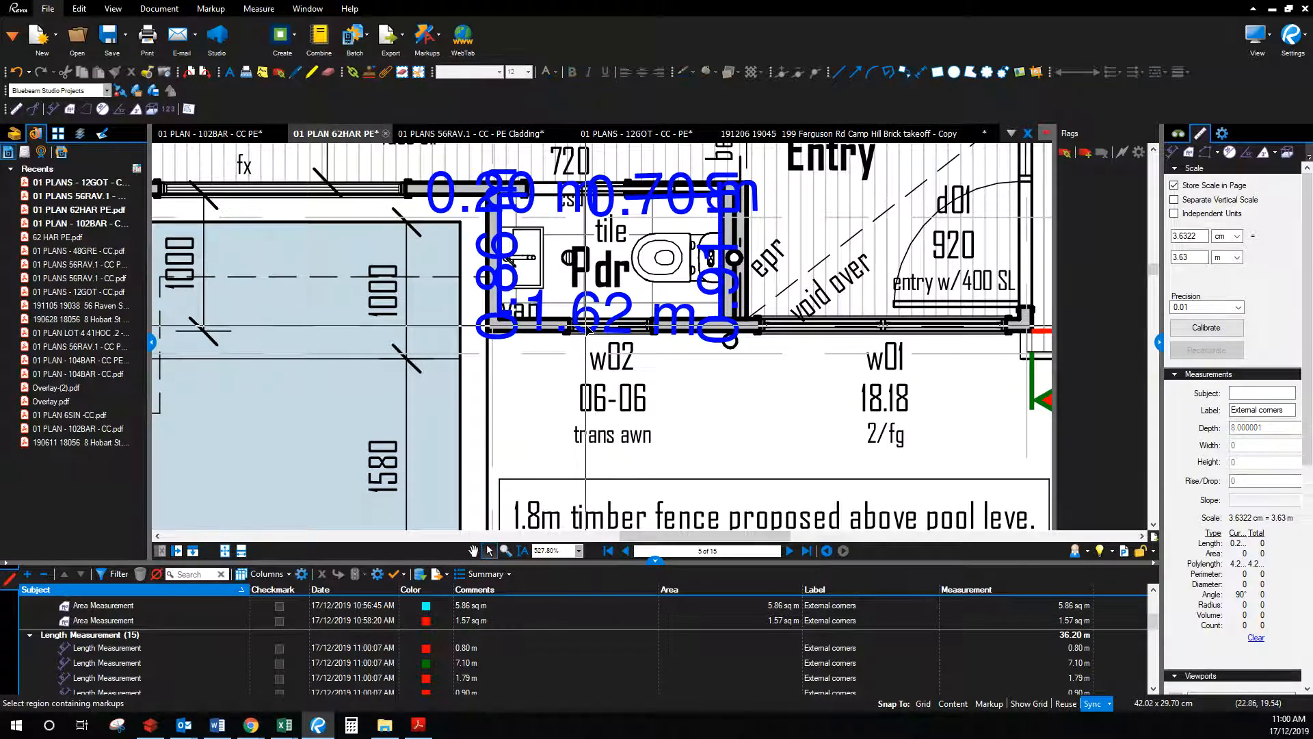
Step: Record the 4.29 m in the calculator's Powder Room wall cell C20
drag(1312, 438, 1083, 111)
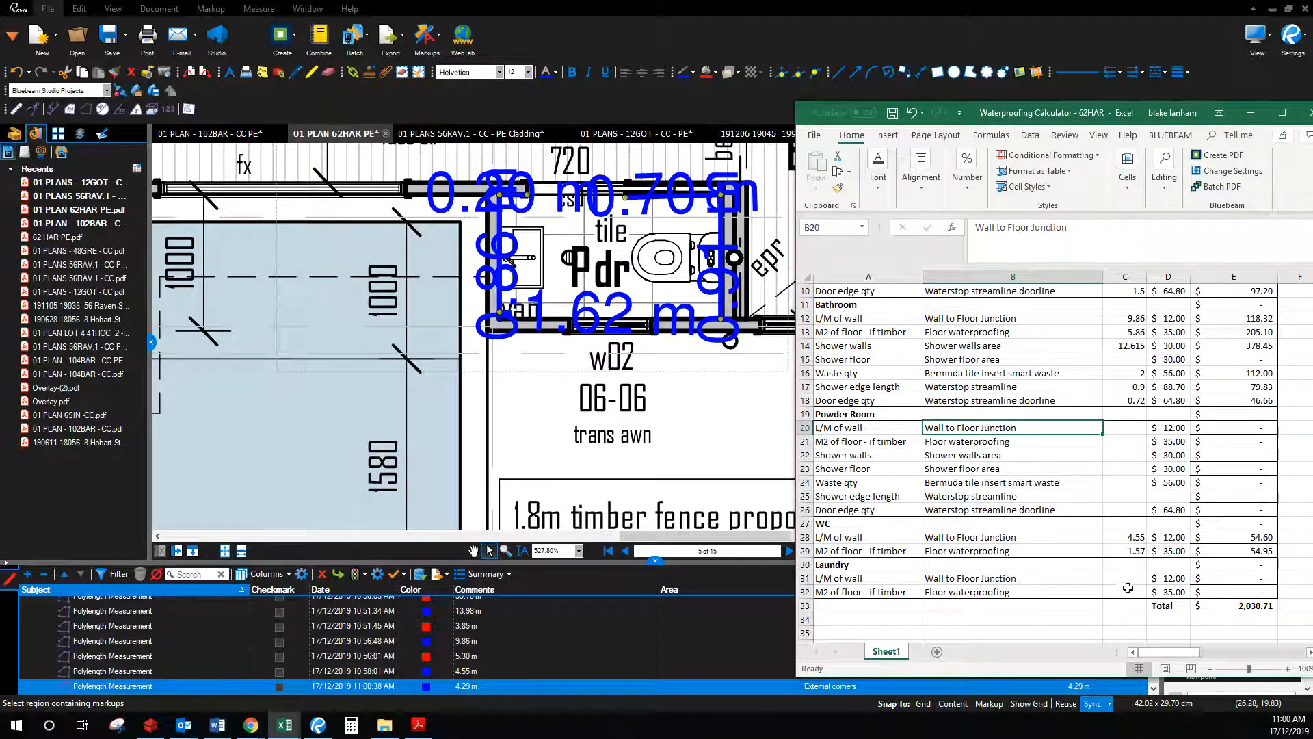
click(1122, 434)
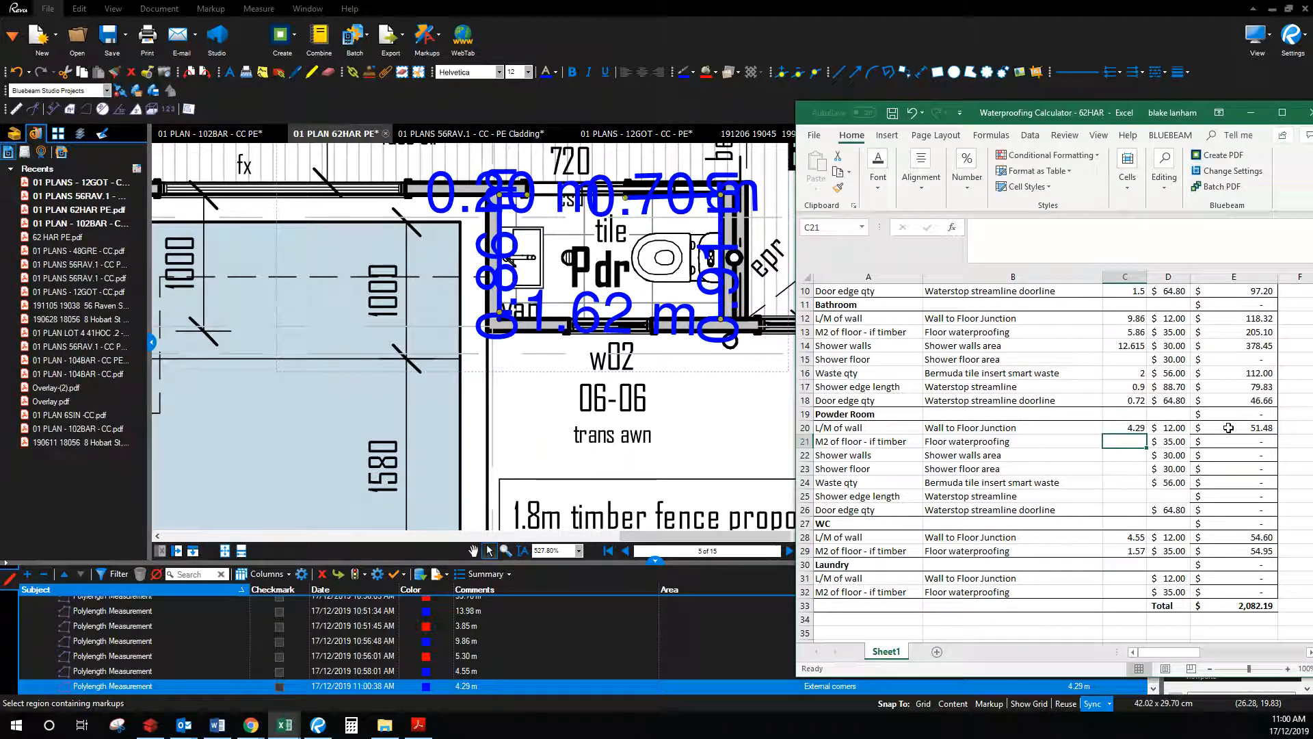
drag(1026, 121, 1312, 132)
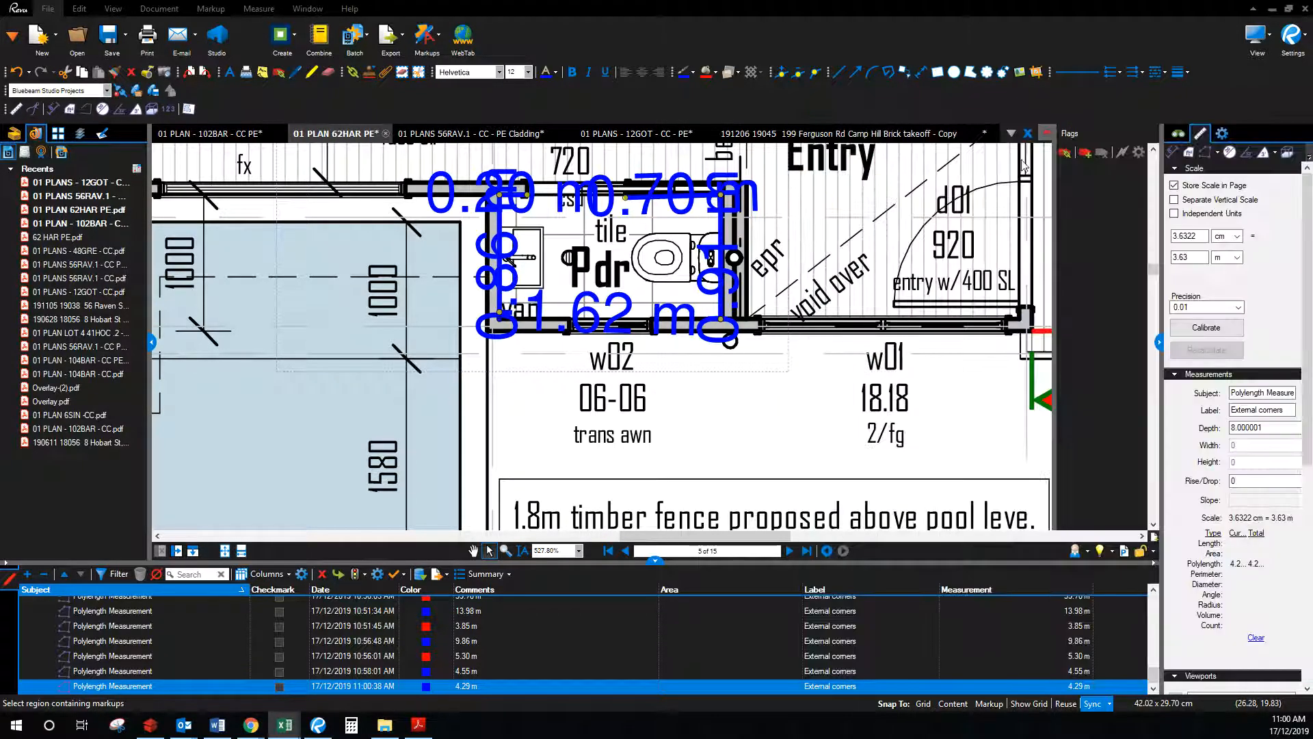
Step: Trace the powder room floor with the Area tool, measuring 1.47 sq m
click(1193, 154)
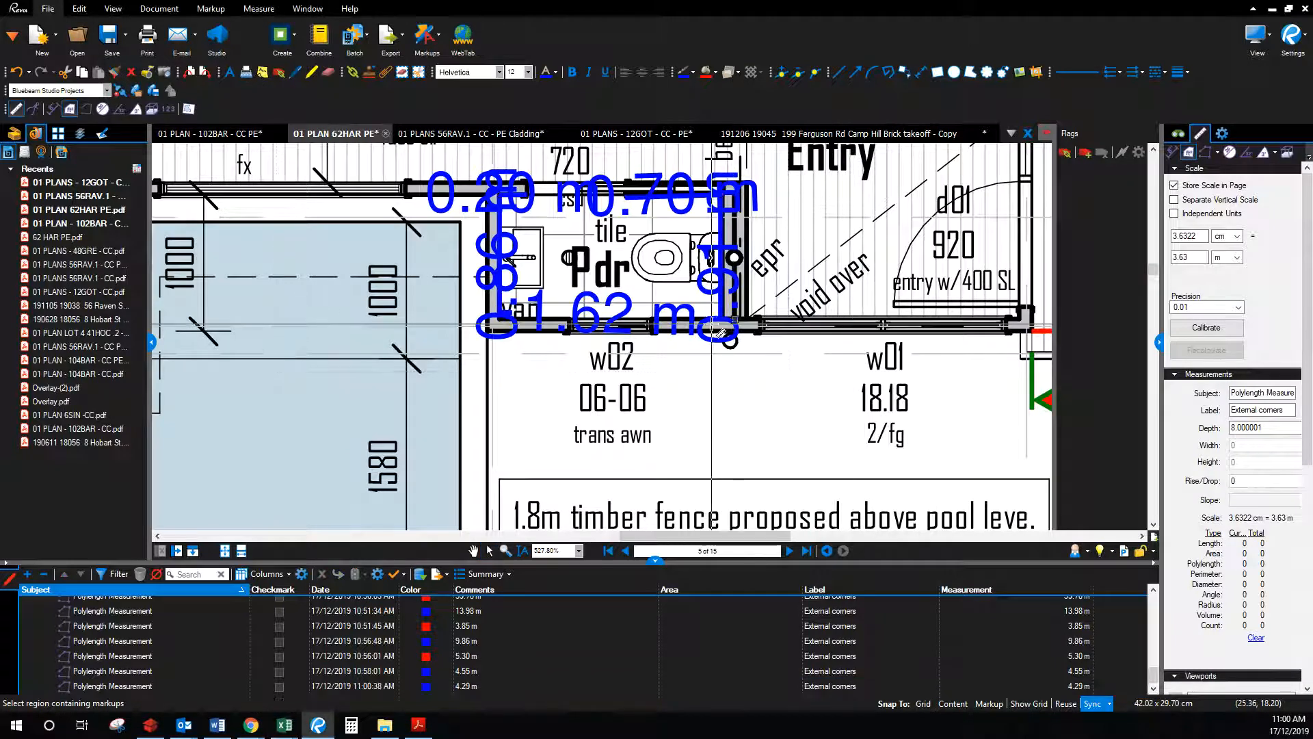
click(721, 196)
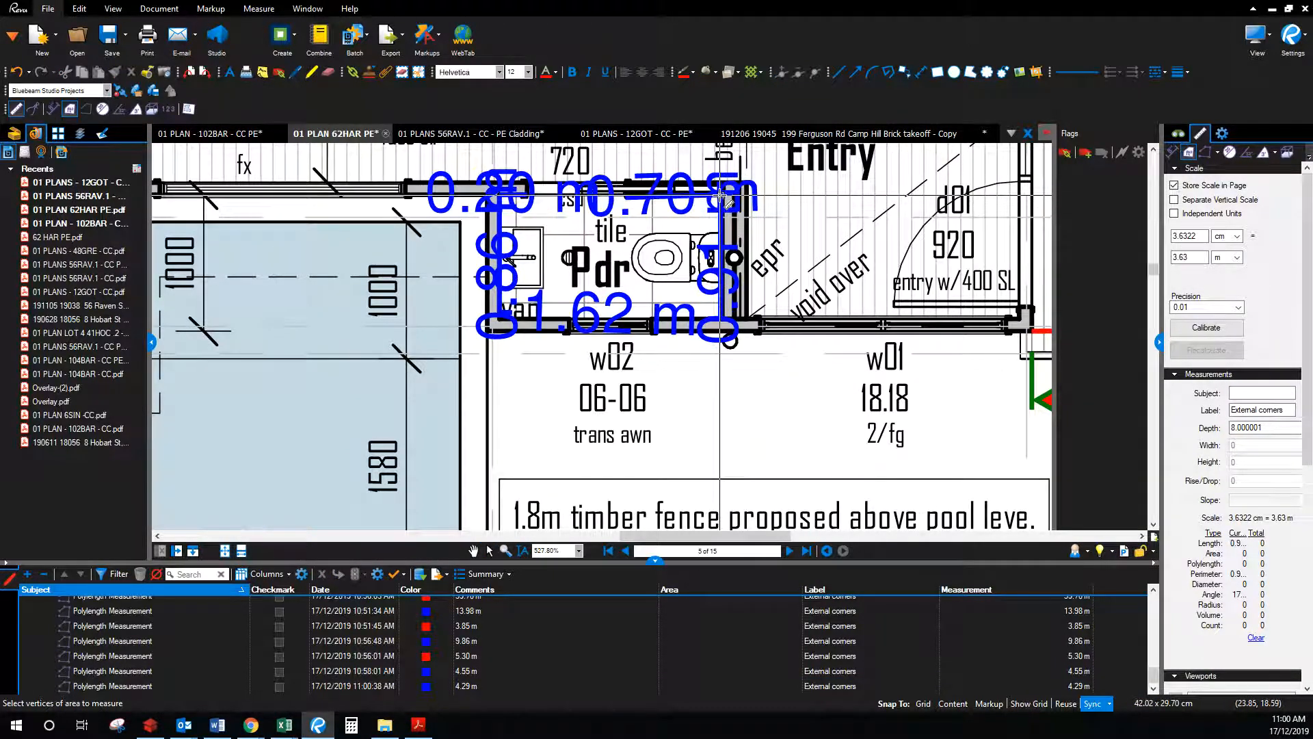
click(500, 194)
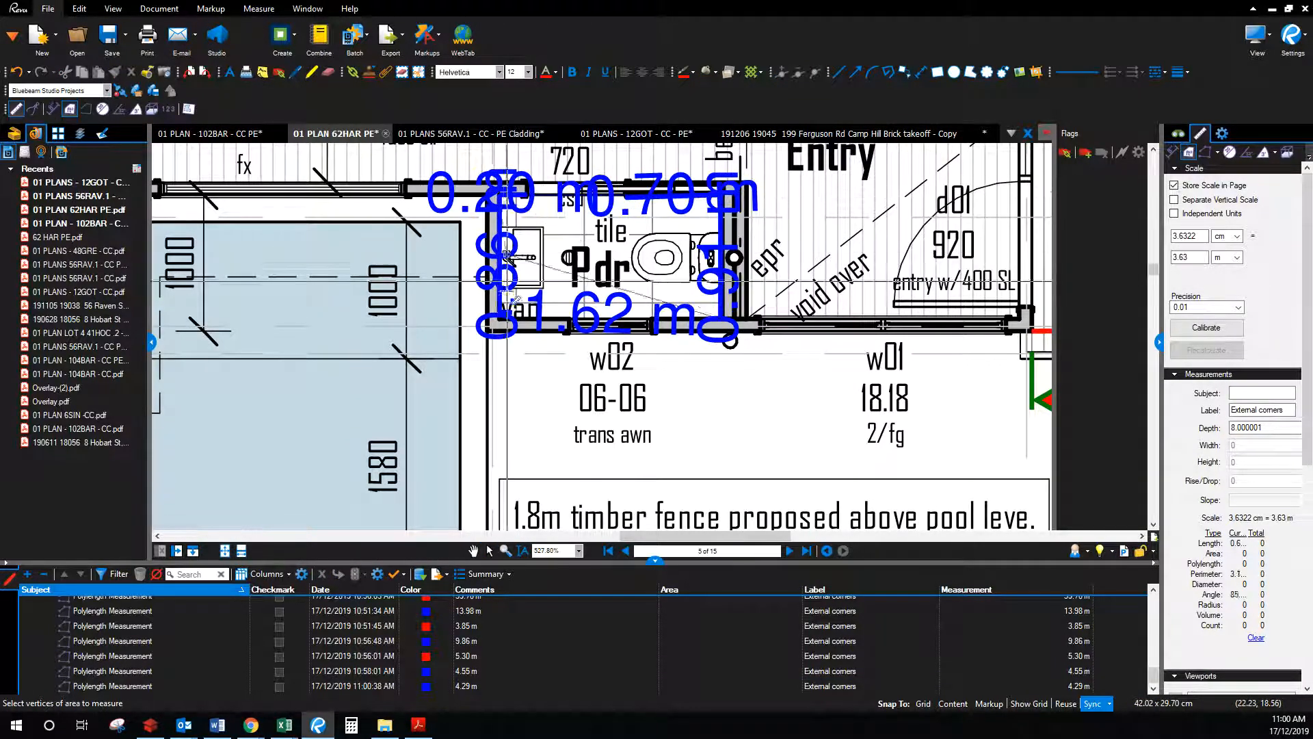
double_click(500, 315)
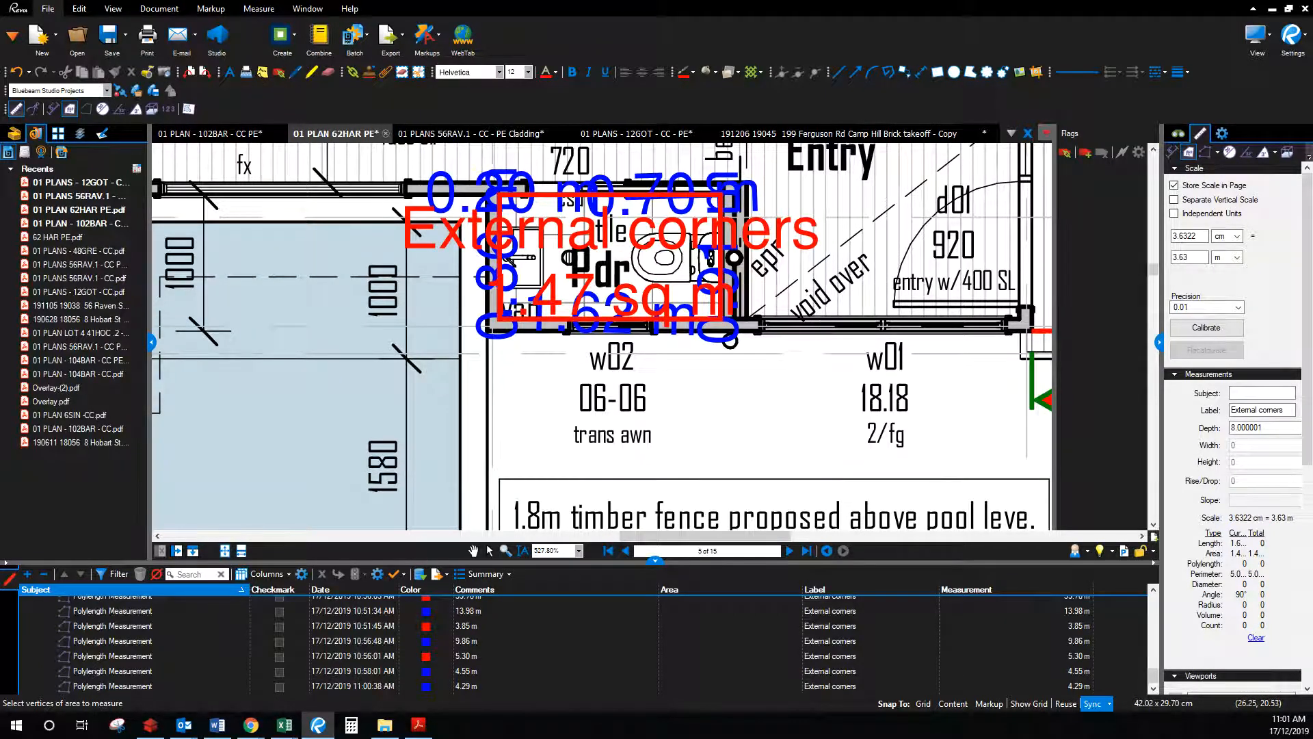
Step: Enter 1.47 as the powder room floor area in C21, then move the calculator aside
click(285, 725)
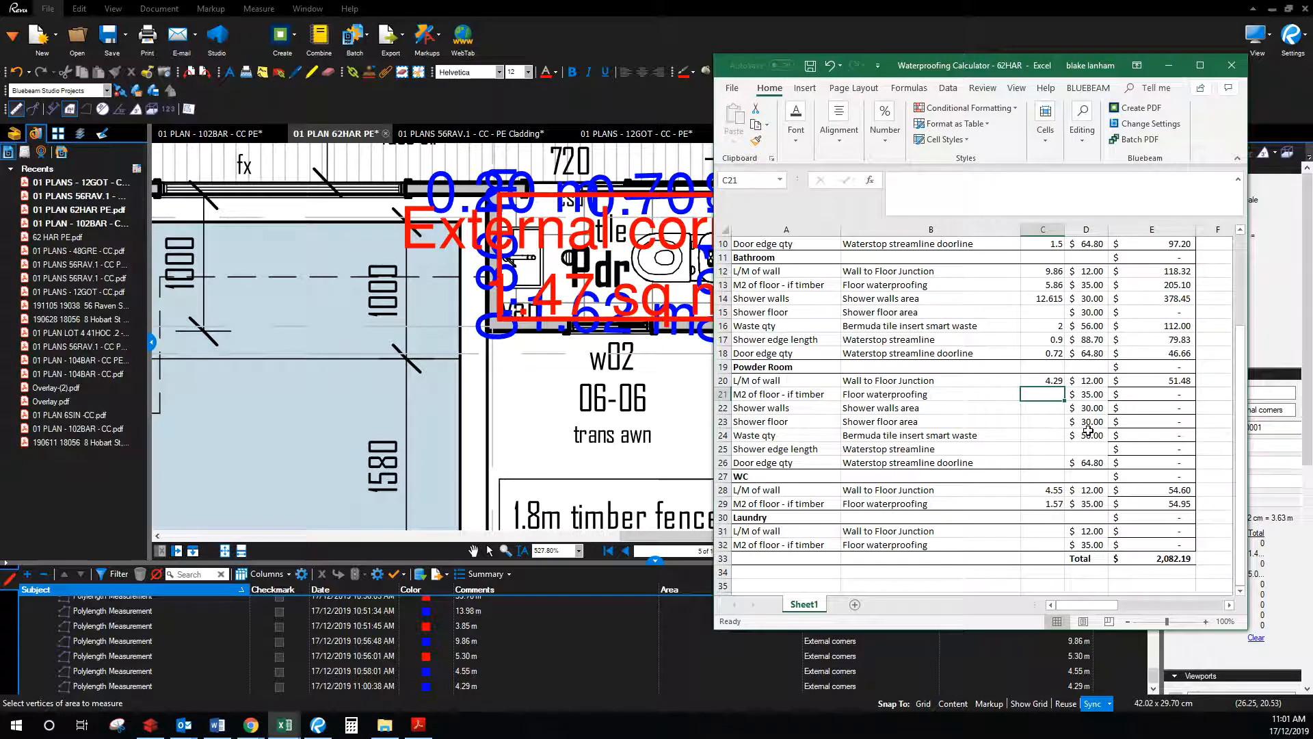
key(Return)
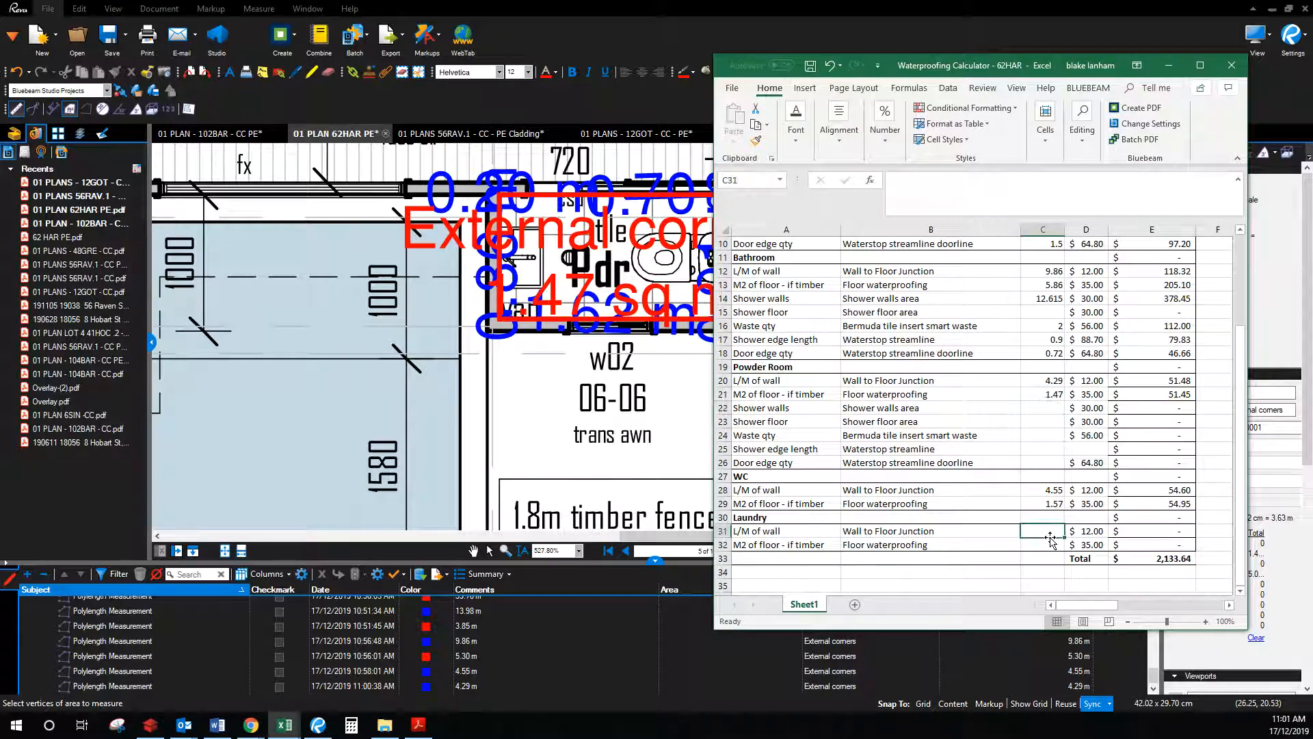
drag(1025, 68, 1312, 110)
Step: Zoom and pan the floor plan to centre the laundry
scroll(899, 461, down, 1)
scroll(899, 461, down, 3)
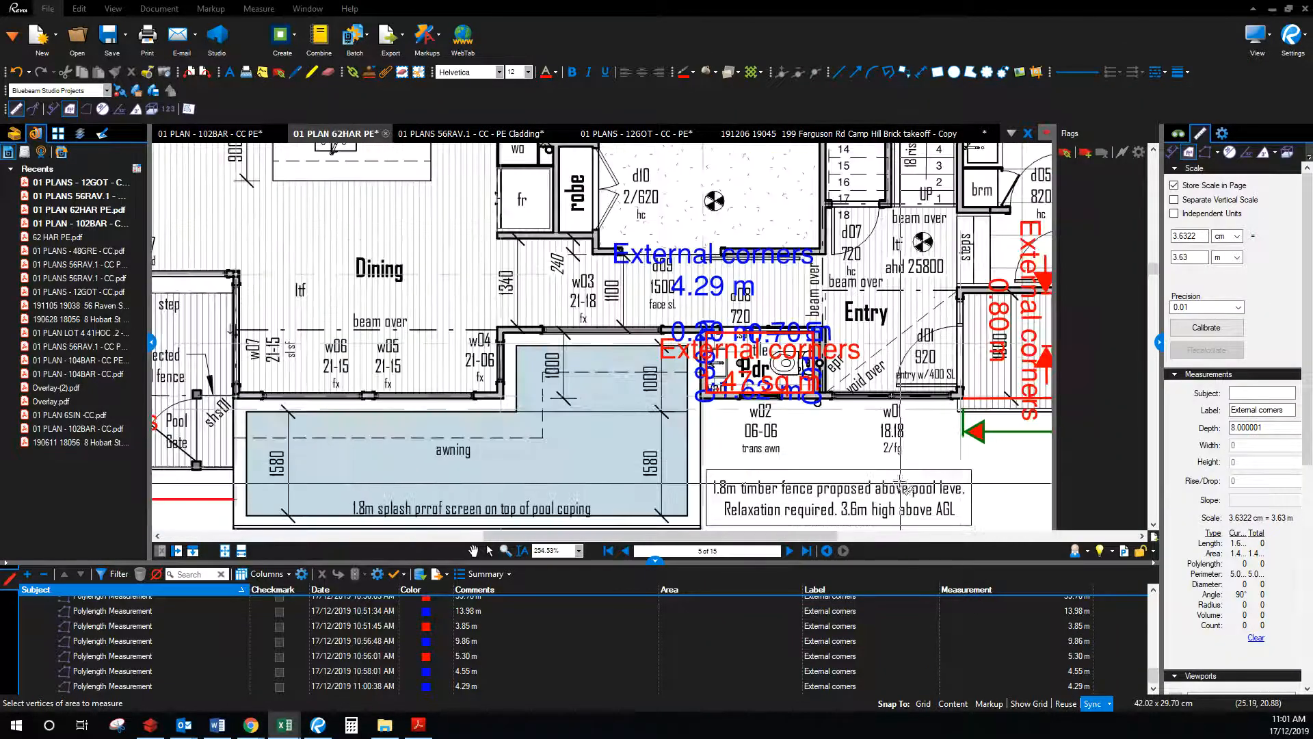
click(473, 550)
drag(982, 214, 500, 372)
scroll(499, 372, up, 2)
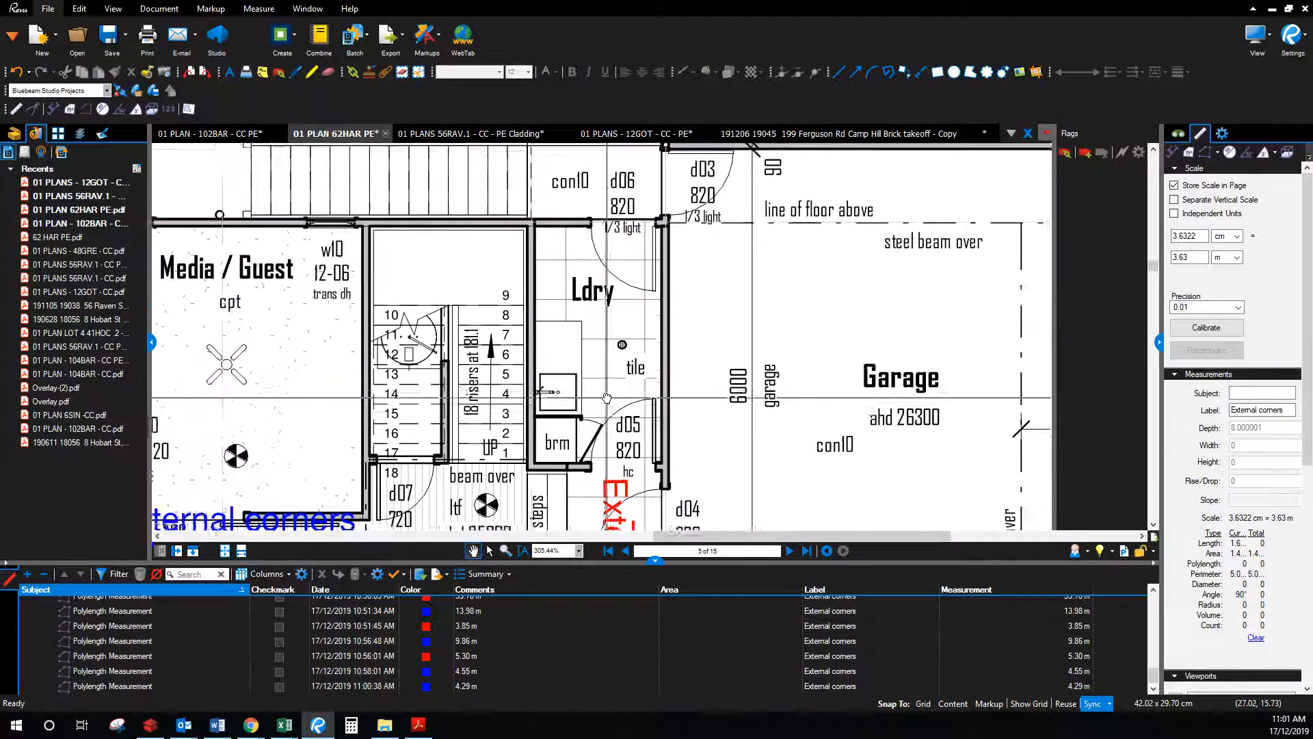
drag(602, 402, 609, 371)
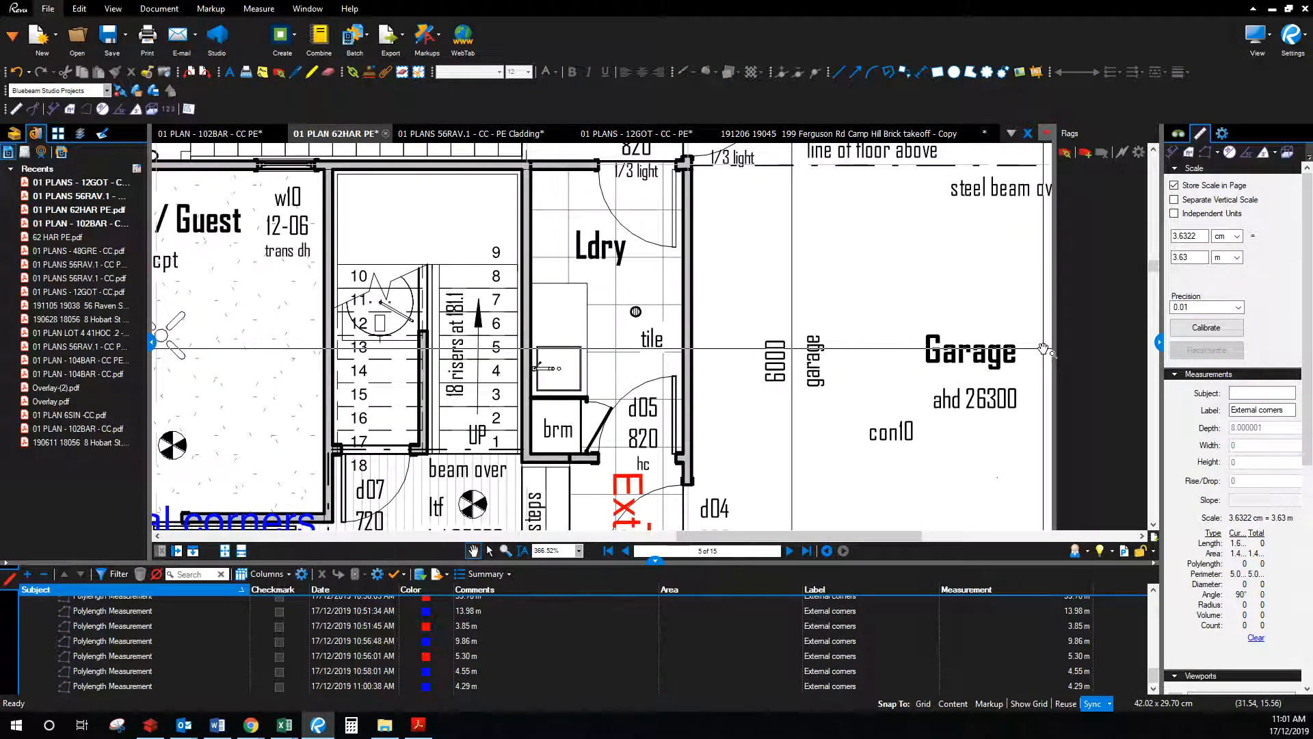
Step: Measure the laundry walls as an 8.45 m polylength and bring the calculator back over the plan
click(1206, 152)
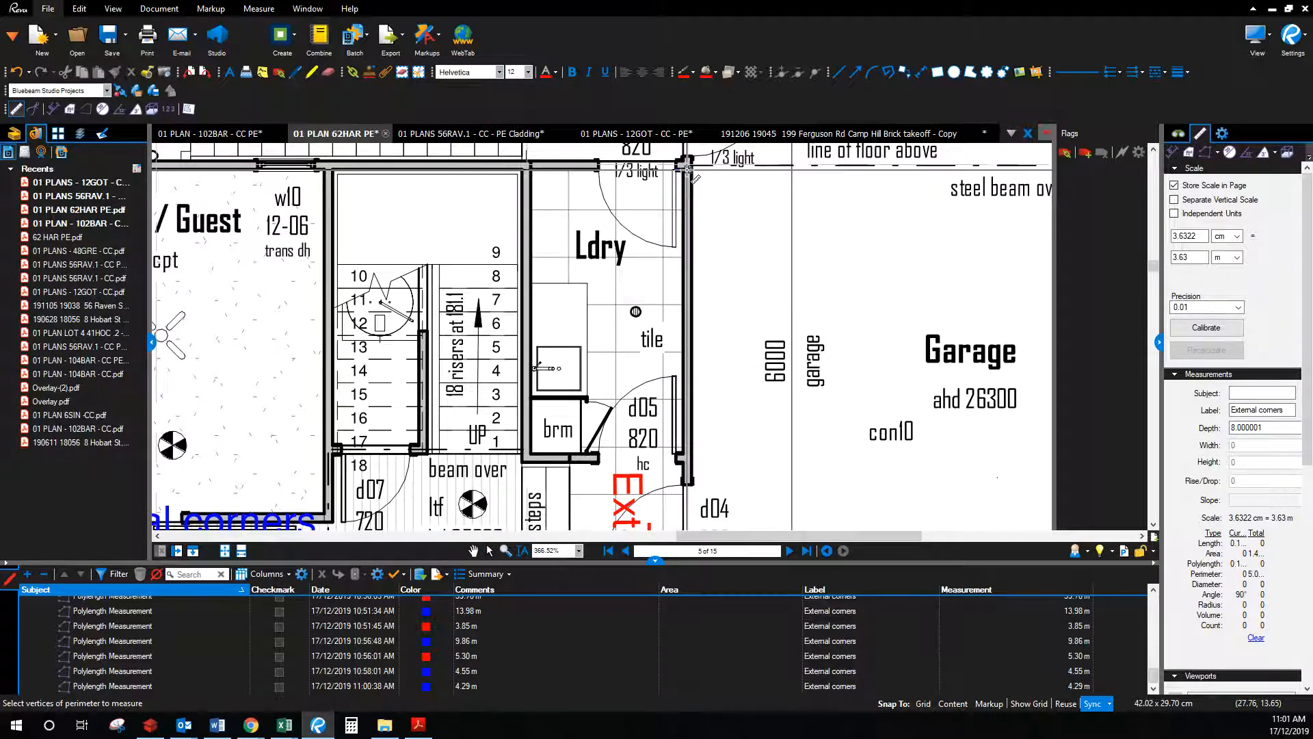
click(682, 456)
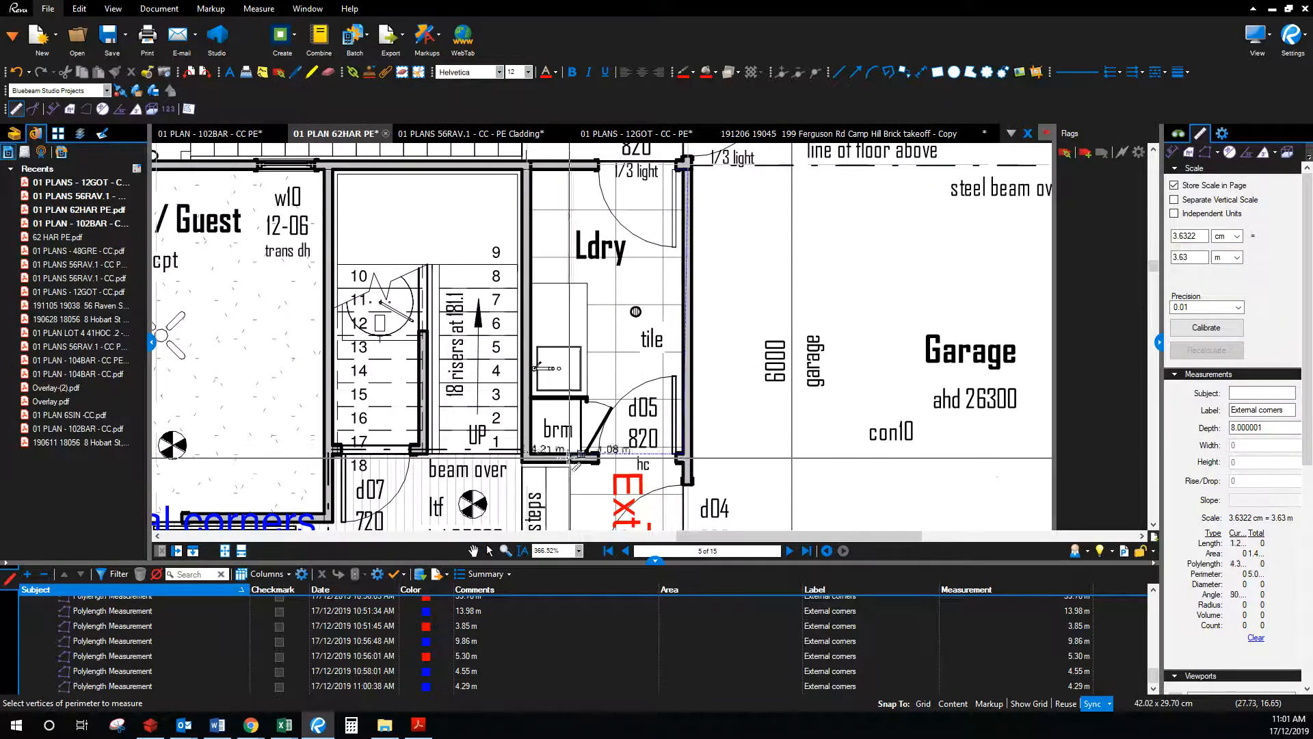
click(532, 455)
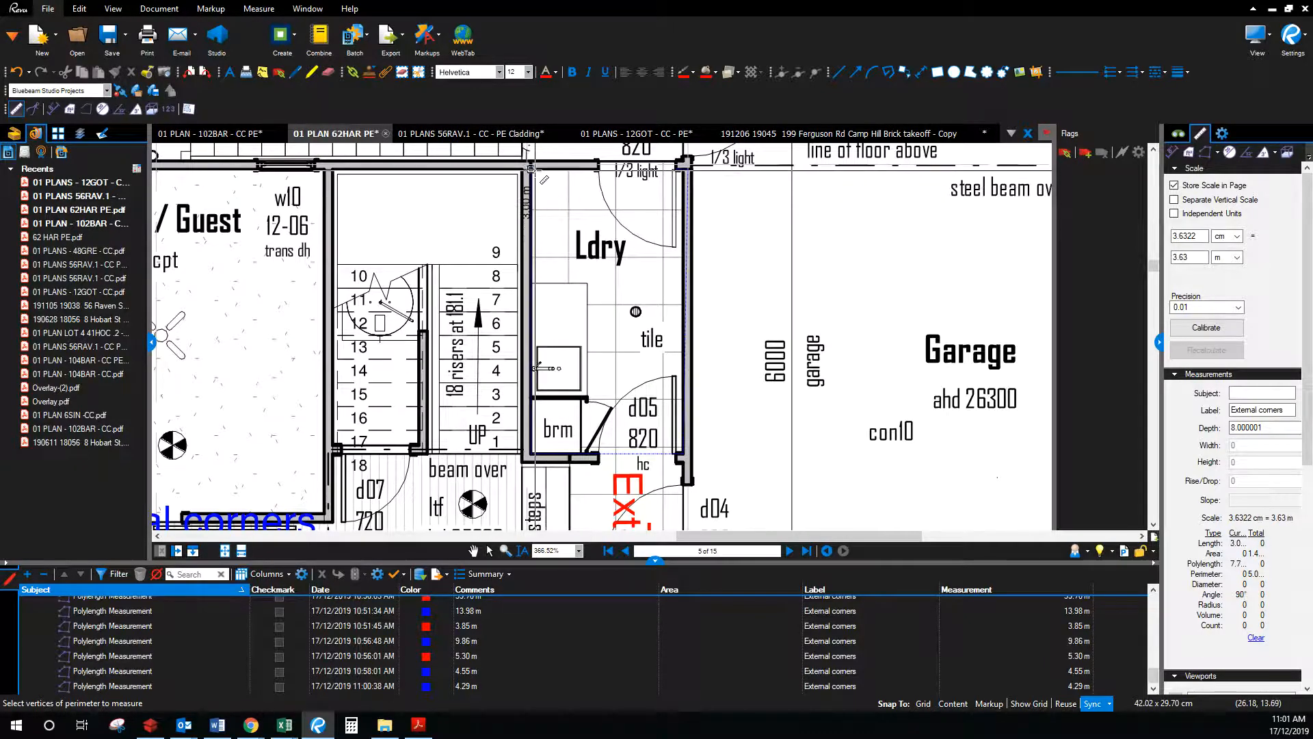
click(530, 170)
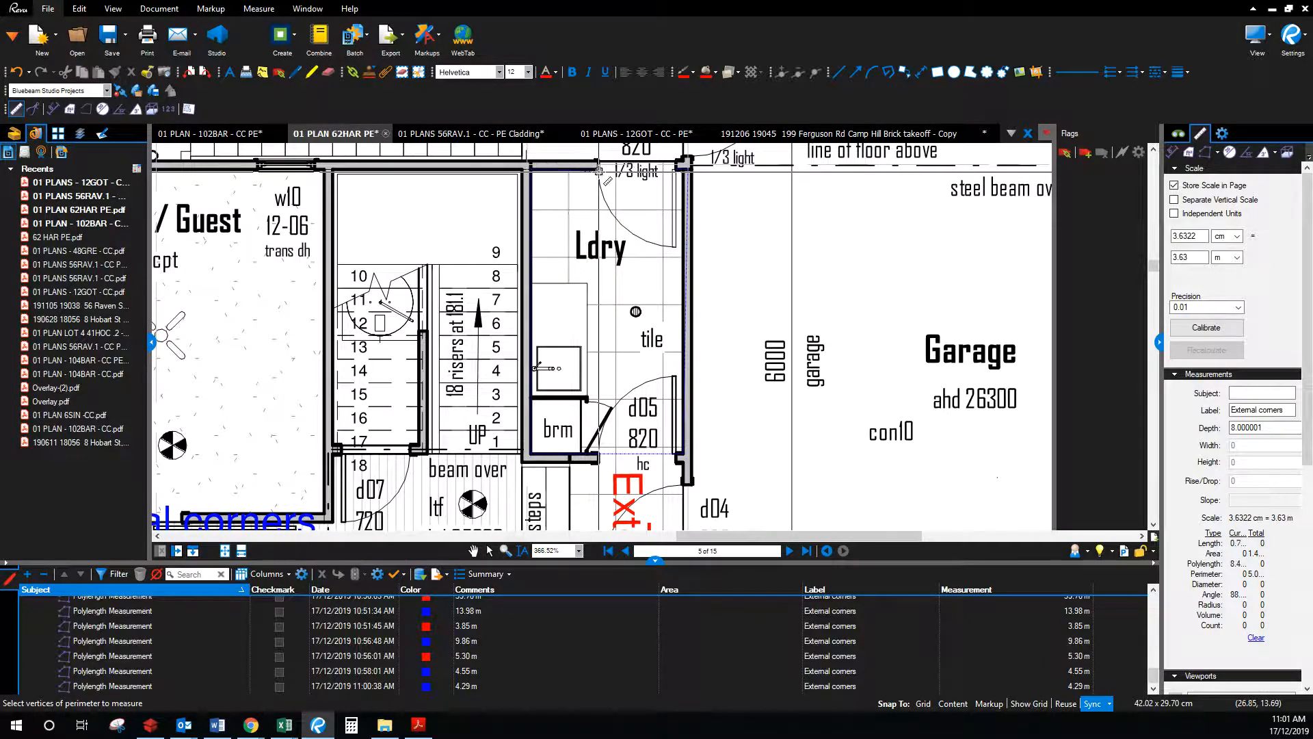
double_click(599, 171)
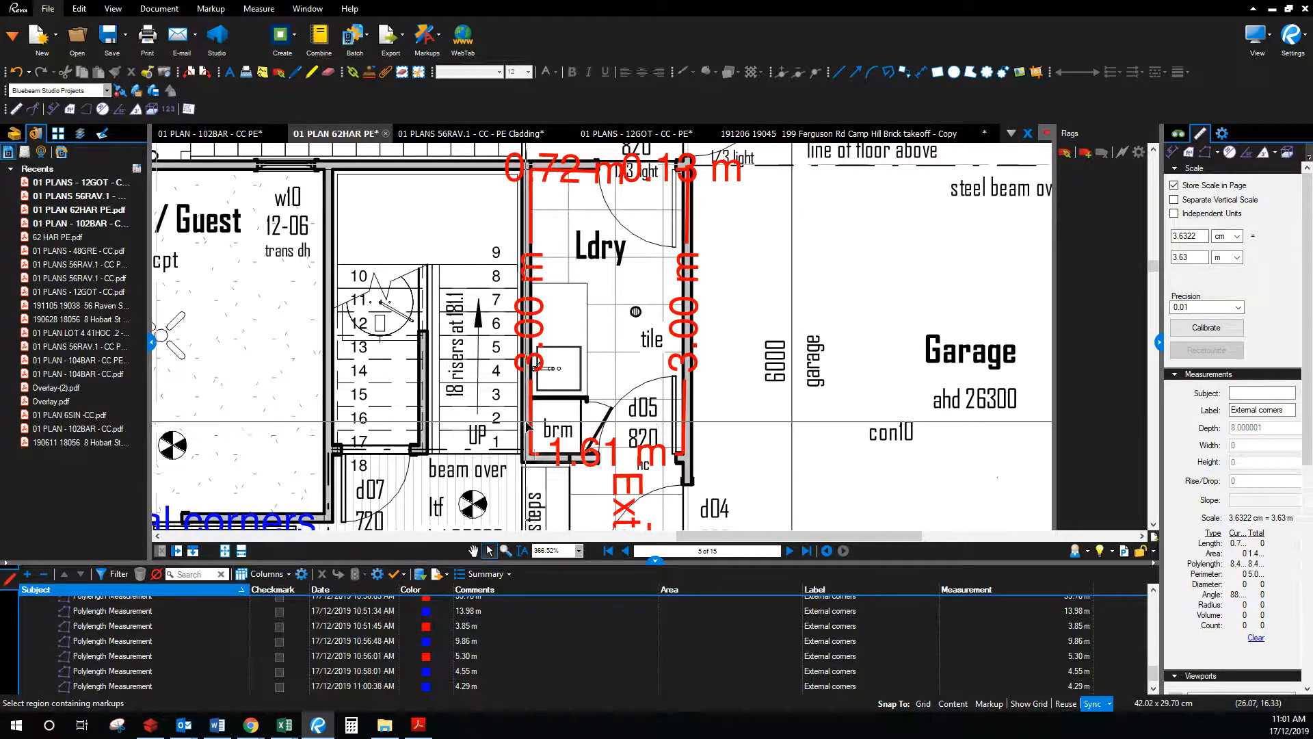
click(489, 551)
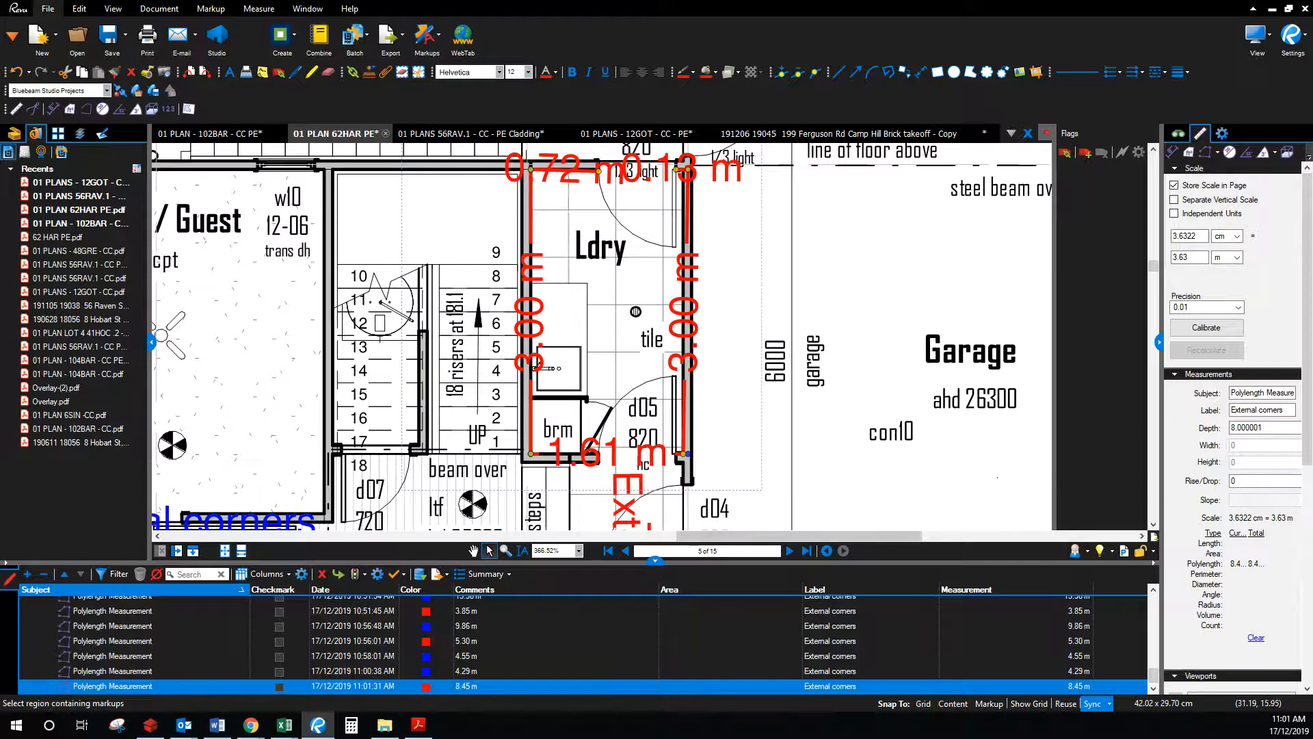
drag(1312, 274, 1013, 123)
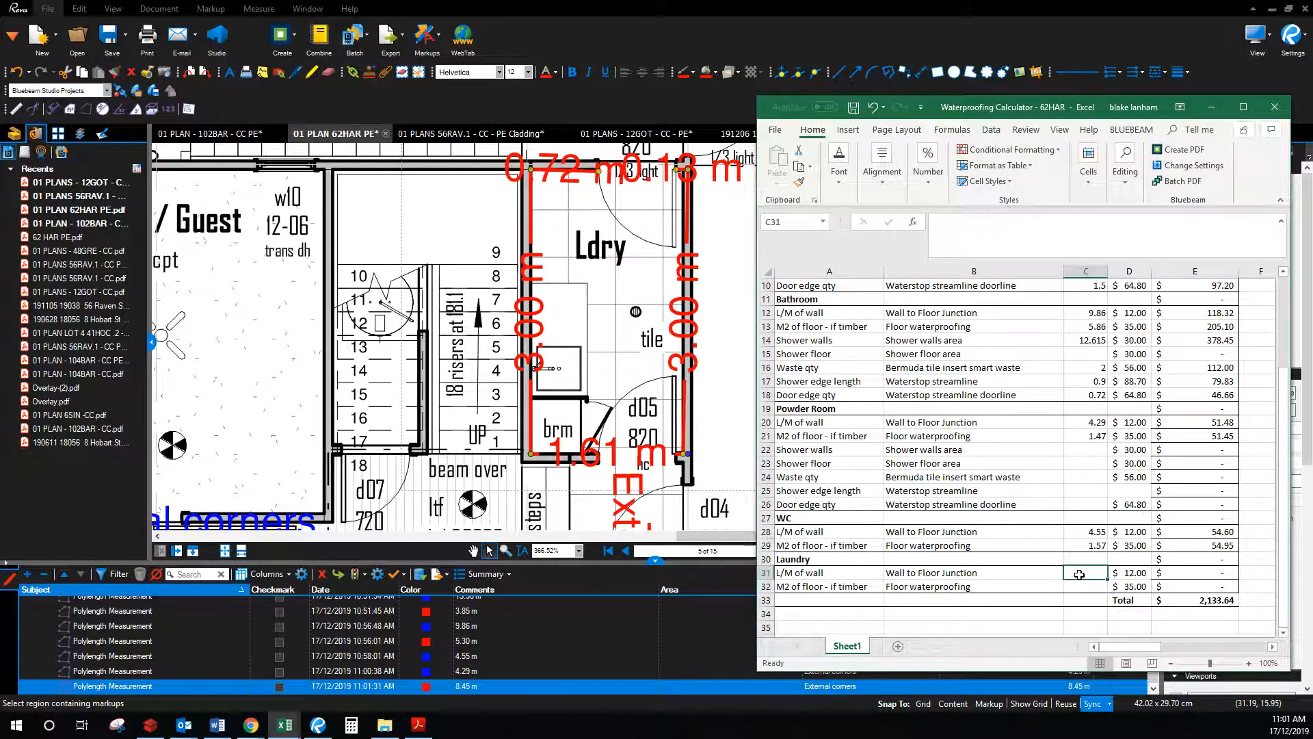
Step: Enter =8.45-.82 in C31 so the laundry wall length reads 7.63
text(=)
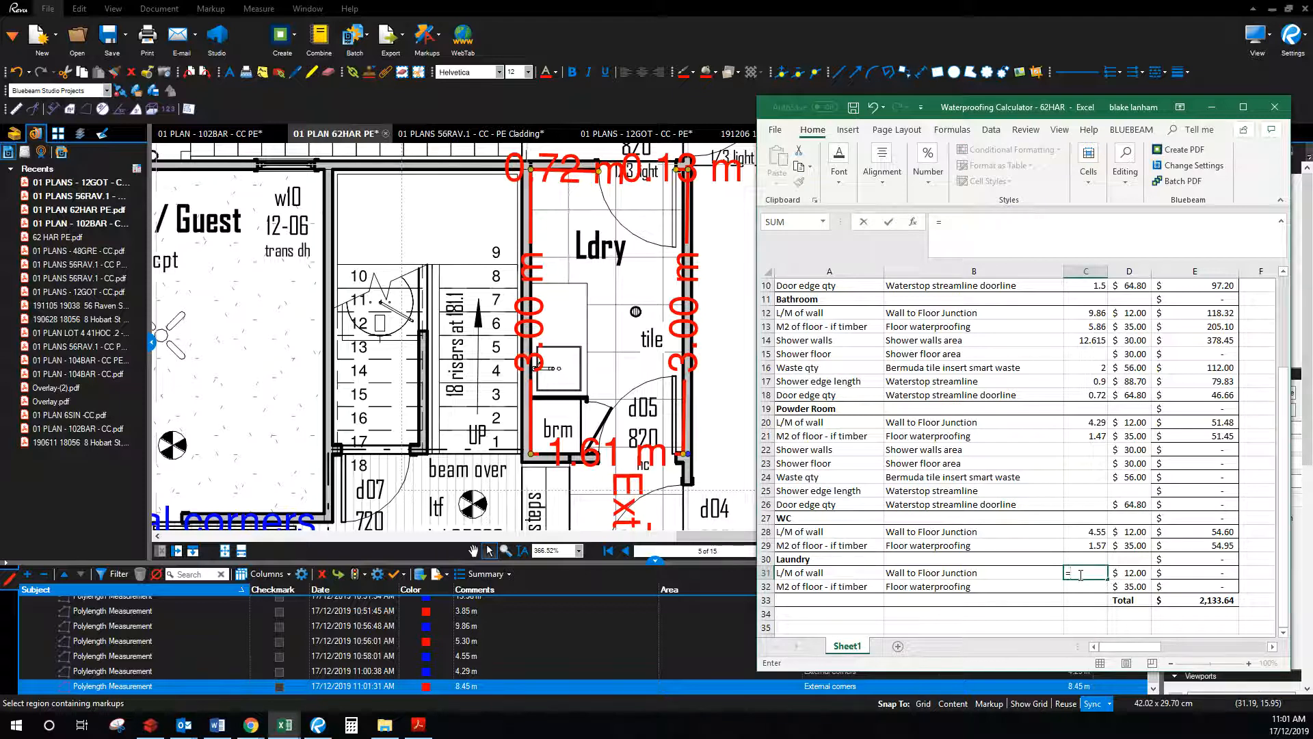
text(45-.82)
key(Return)
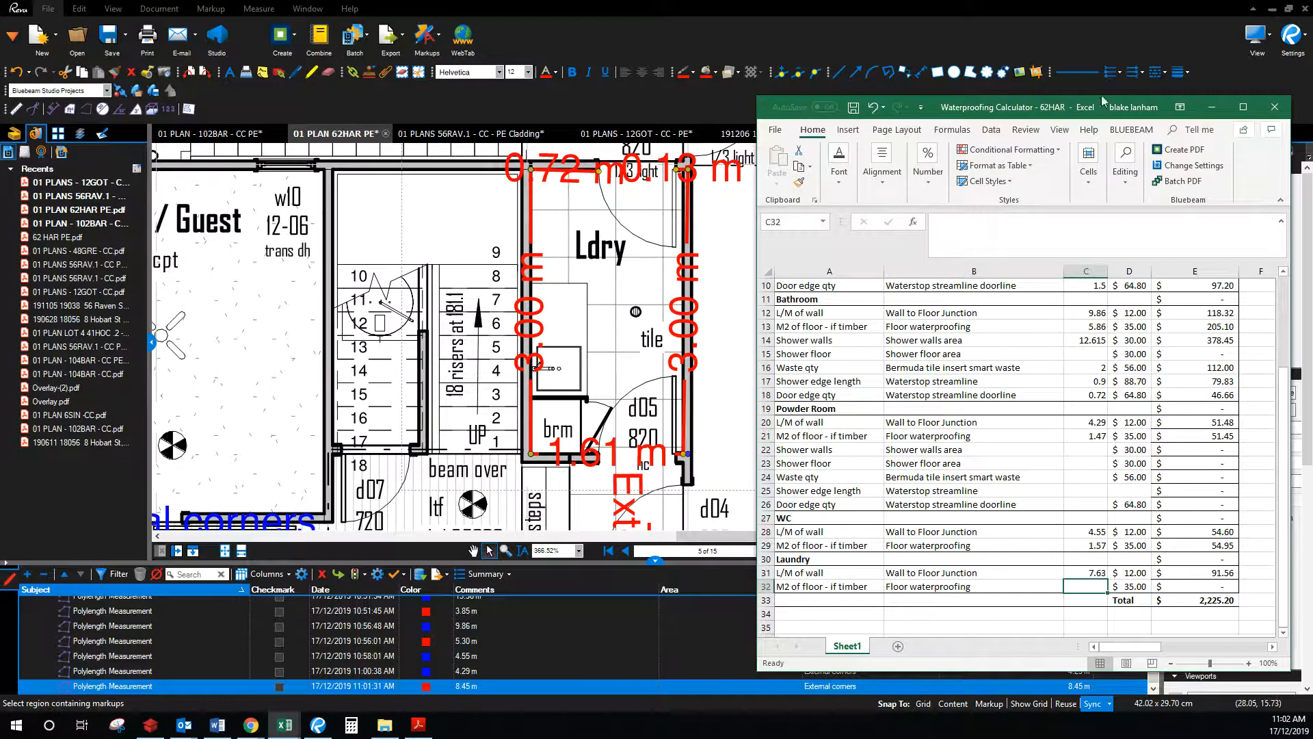
Step: Save the maximised calculator workbook and return to the Bluebeam floor plan
click(1244, 107)
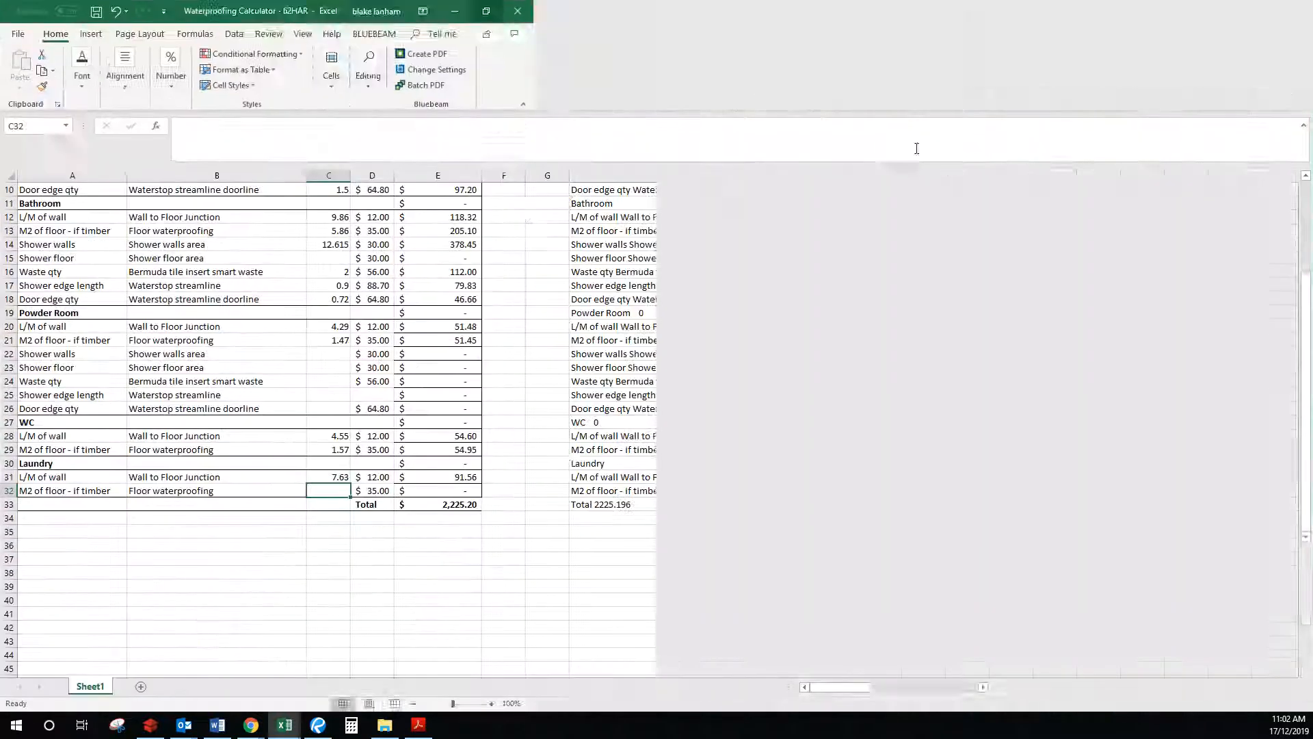
scroll(390, 432, up, 3)
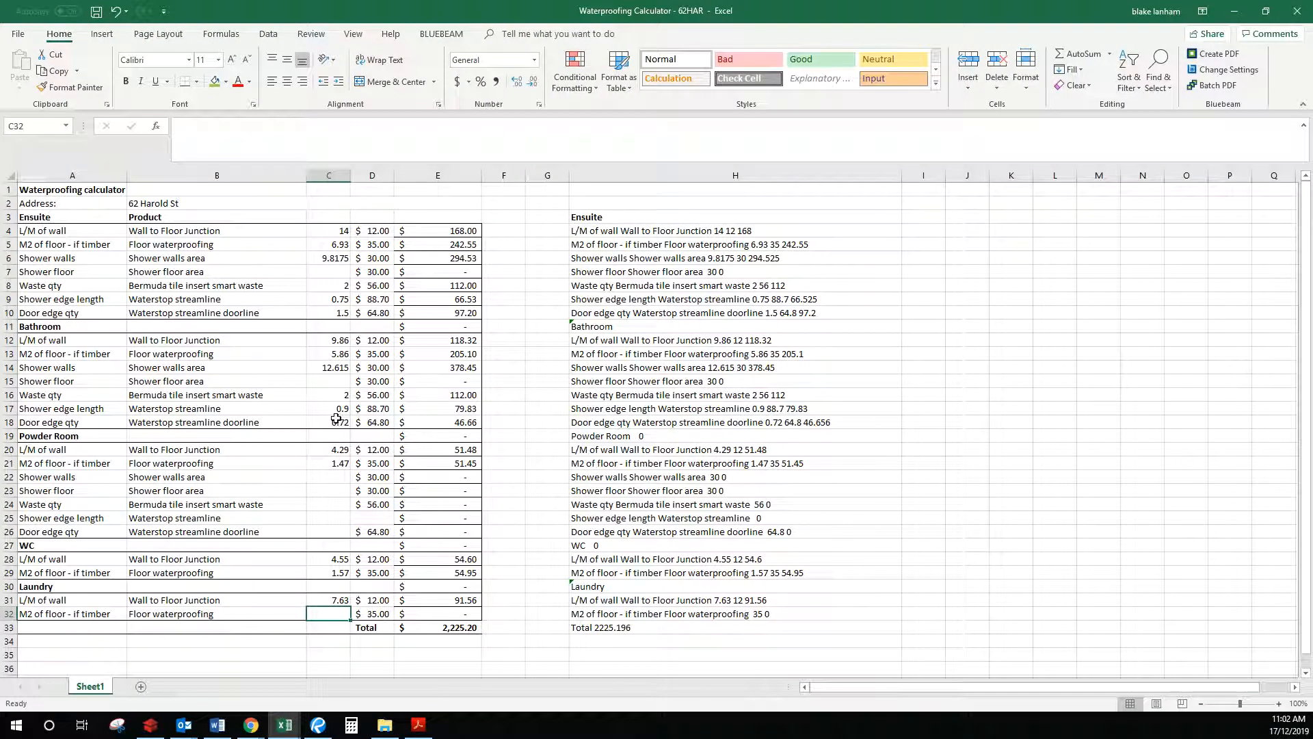
click(97, 11)
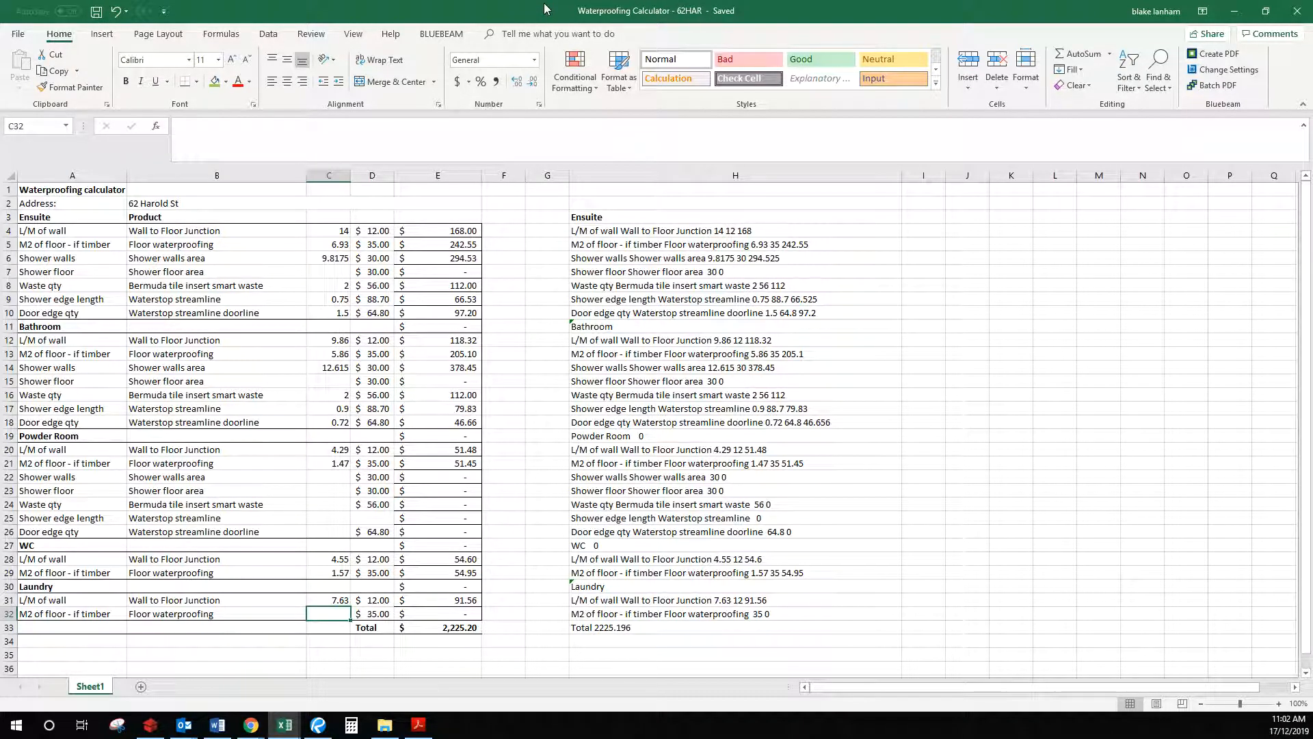
key(alt+Tab)
scroll(355, 449, down, 5)
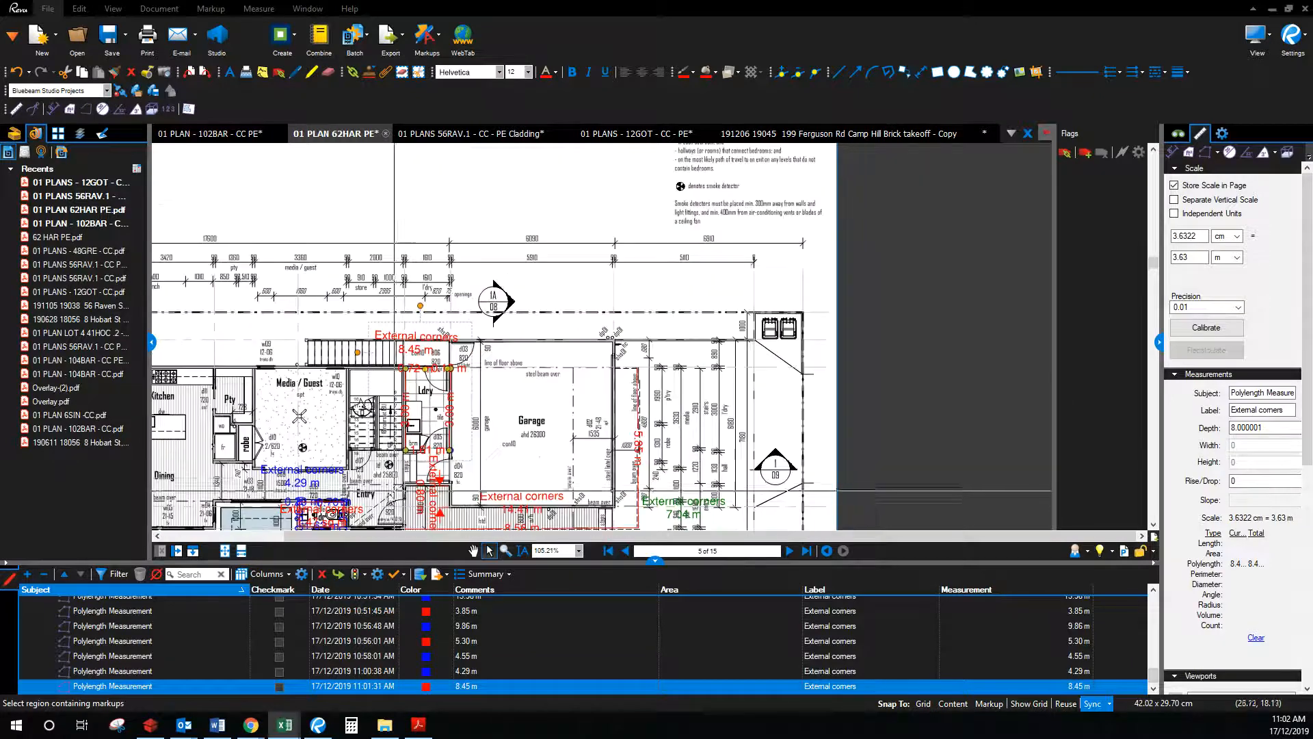
Step: Pan and zoom around the ground floor plan to review the takeoff markups, then bring the calculator back
click(473, 551)
drag(260, 461, 676, 400)
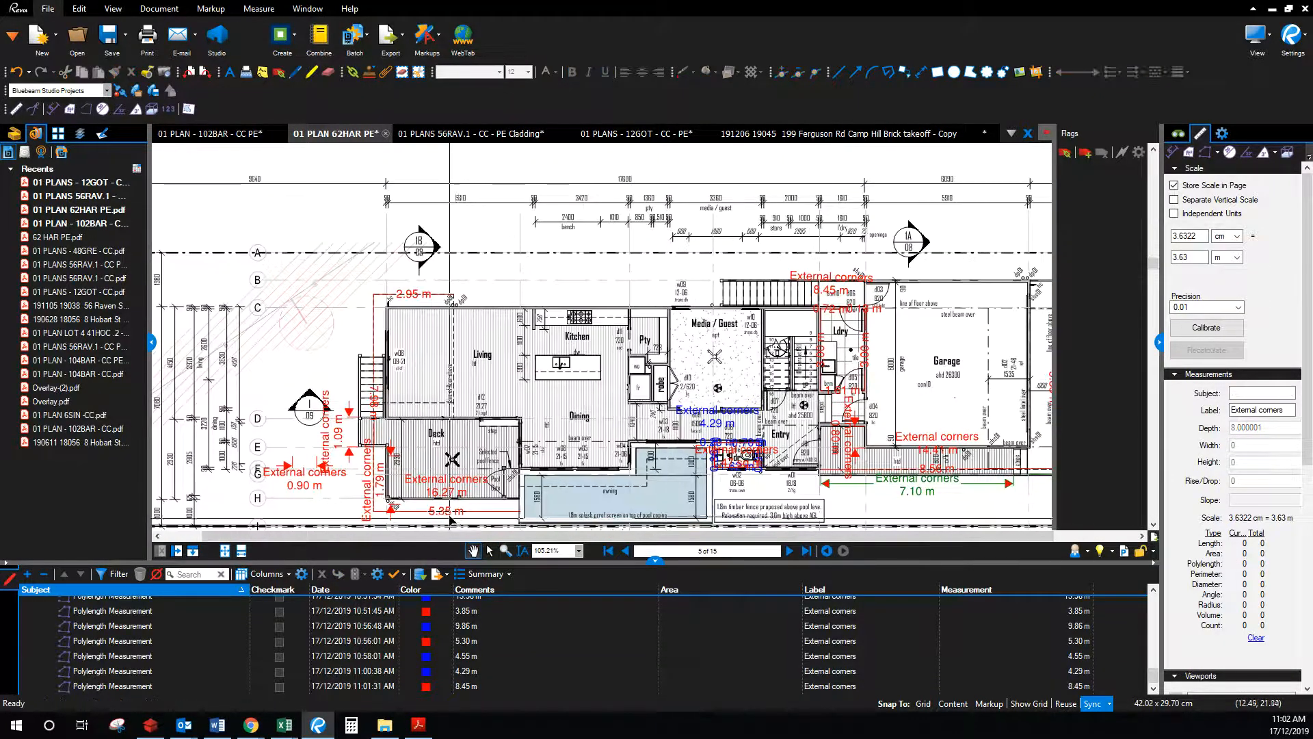
drag(496, 479, 413, 388)
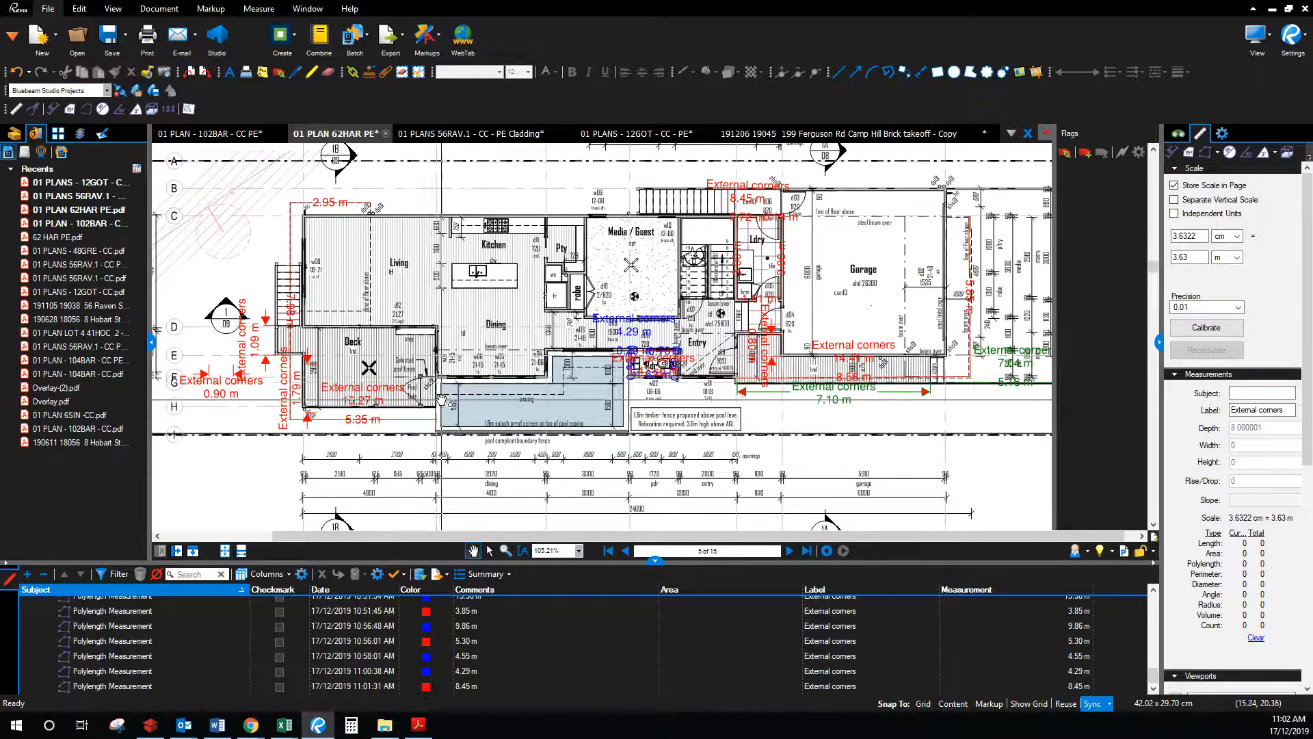
scroll(431, 402, up, 5)
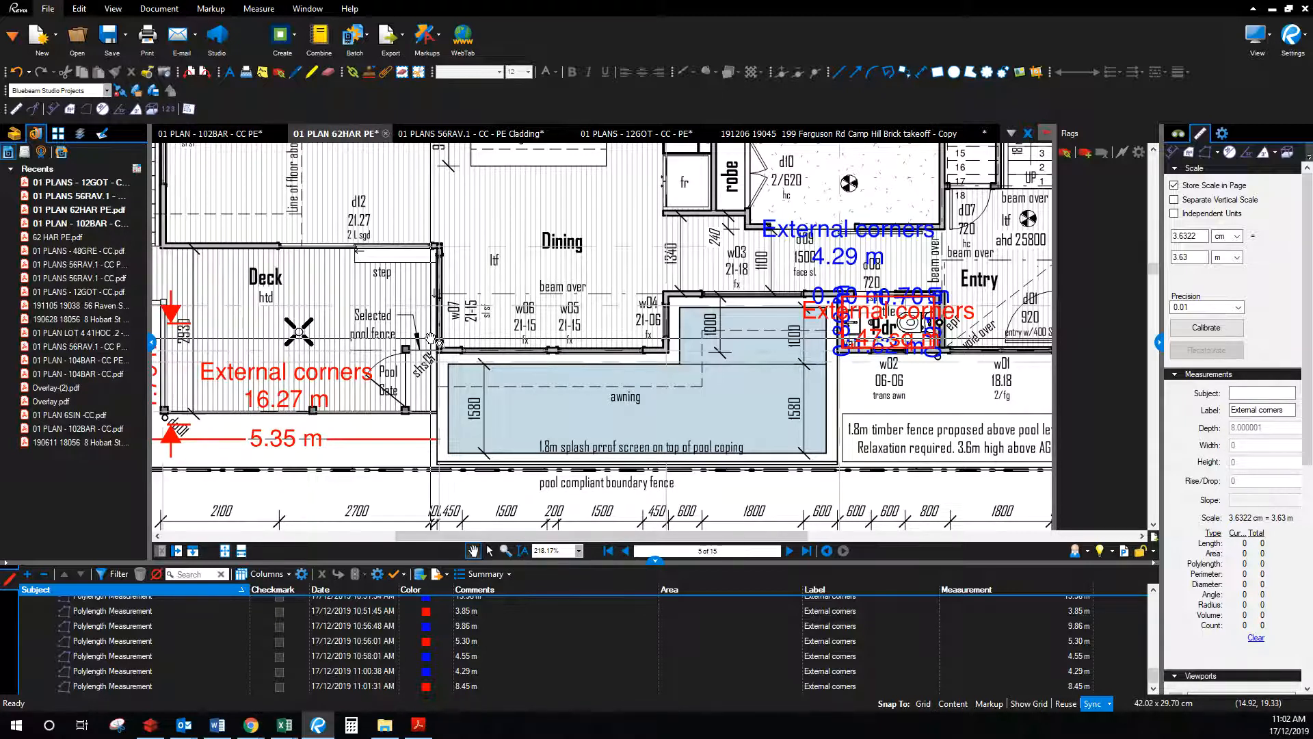
scroll(351, 368, down, 2)
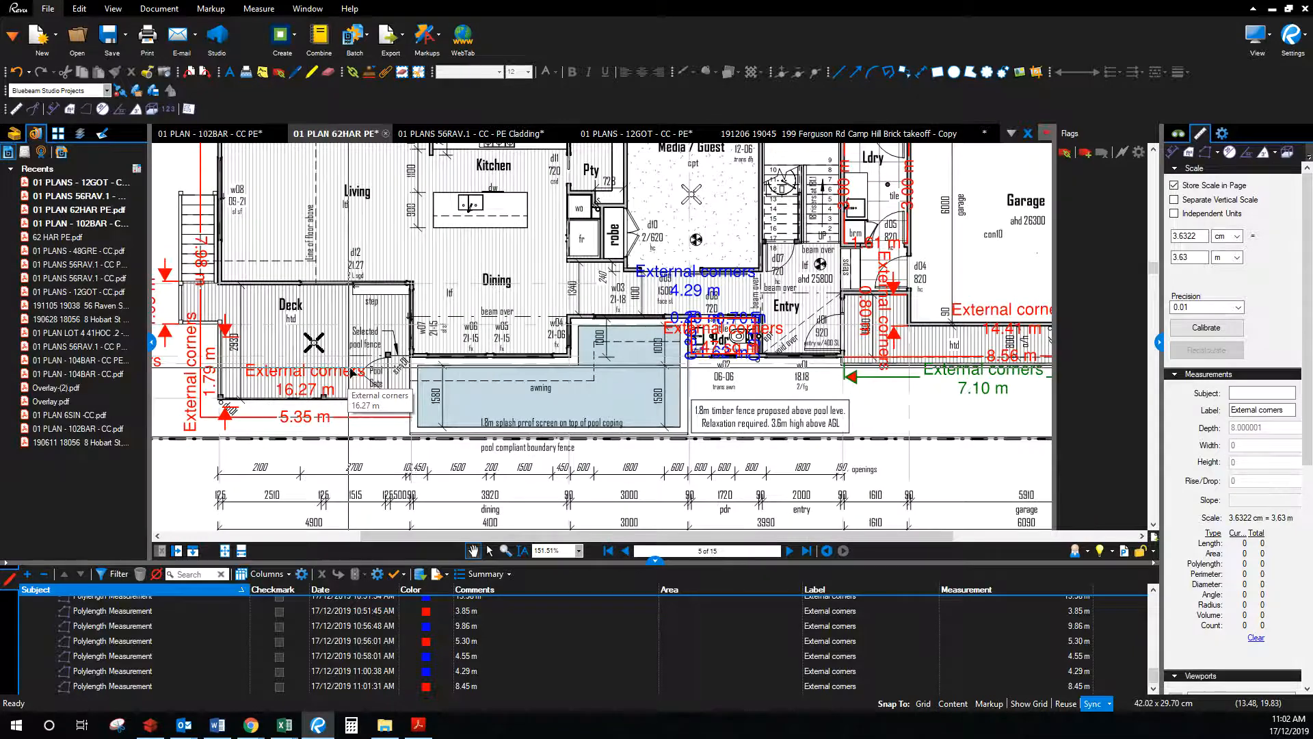
drag(1312, 137, 593, 34)
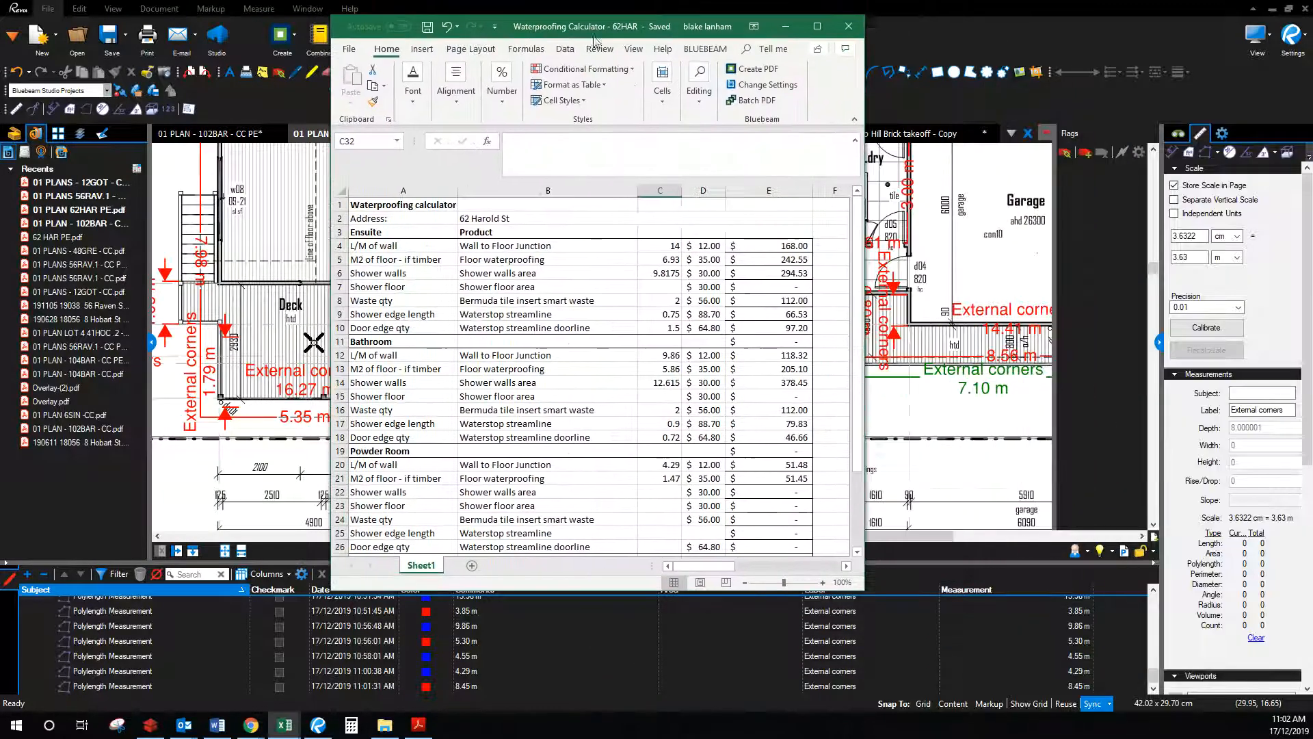
Step: Copy the workup lines in H4:H33, Ensuite through Total 2225.196, and switch to Lan Con Qld
click(820, 28)
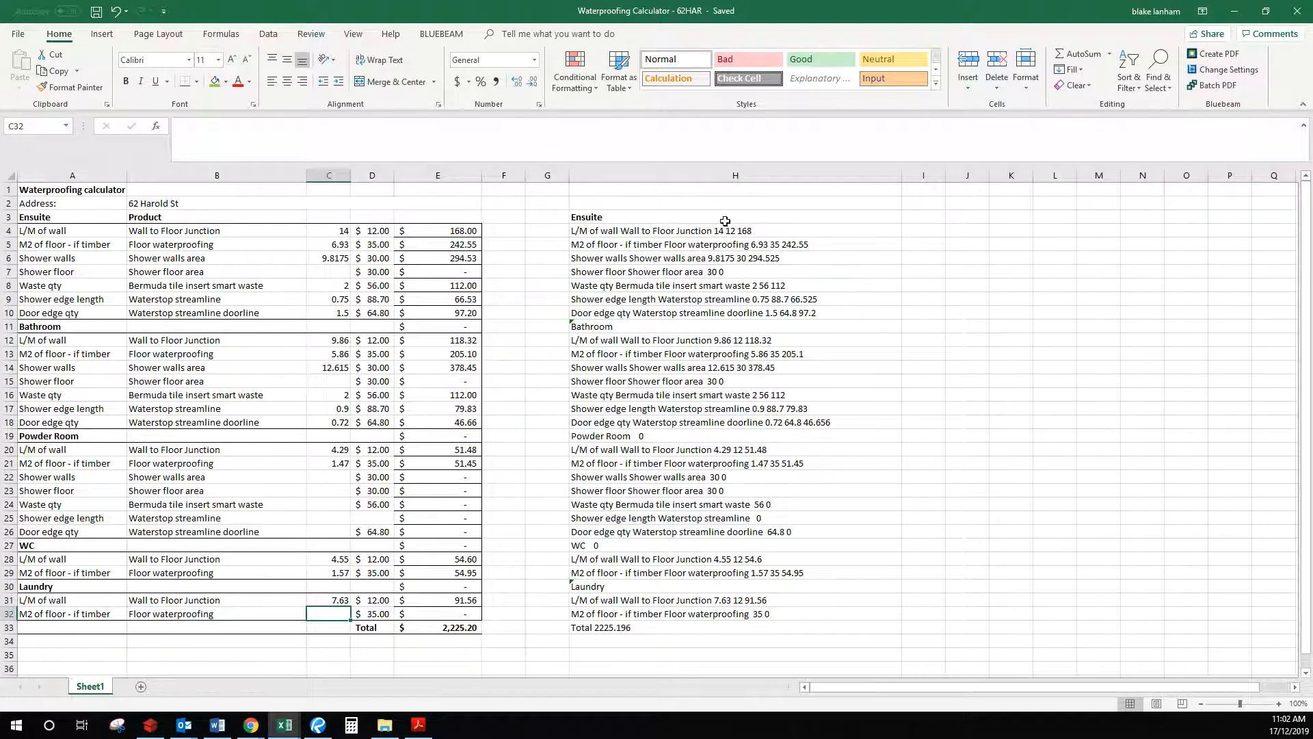
drag(723, 232, 627, 630)
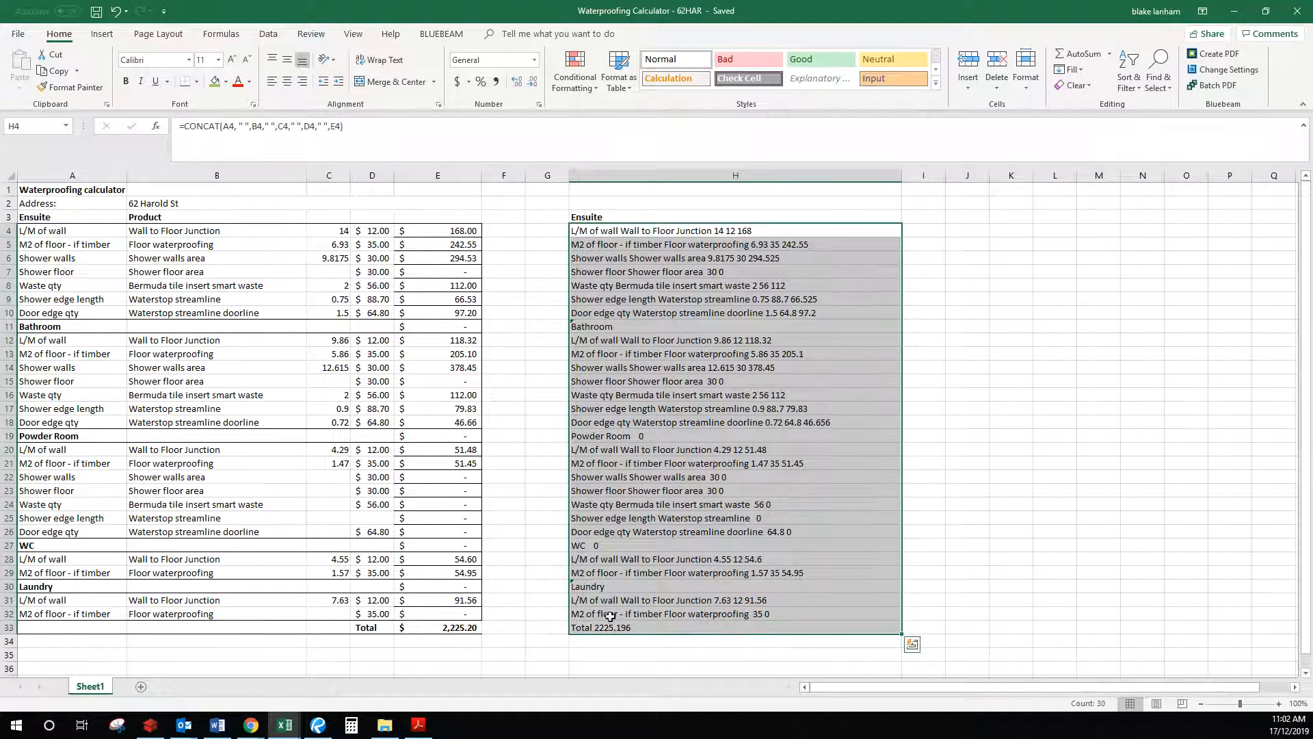
right_click(702, 342)
click(718, 361)
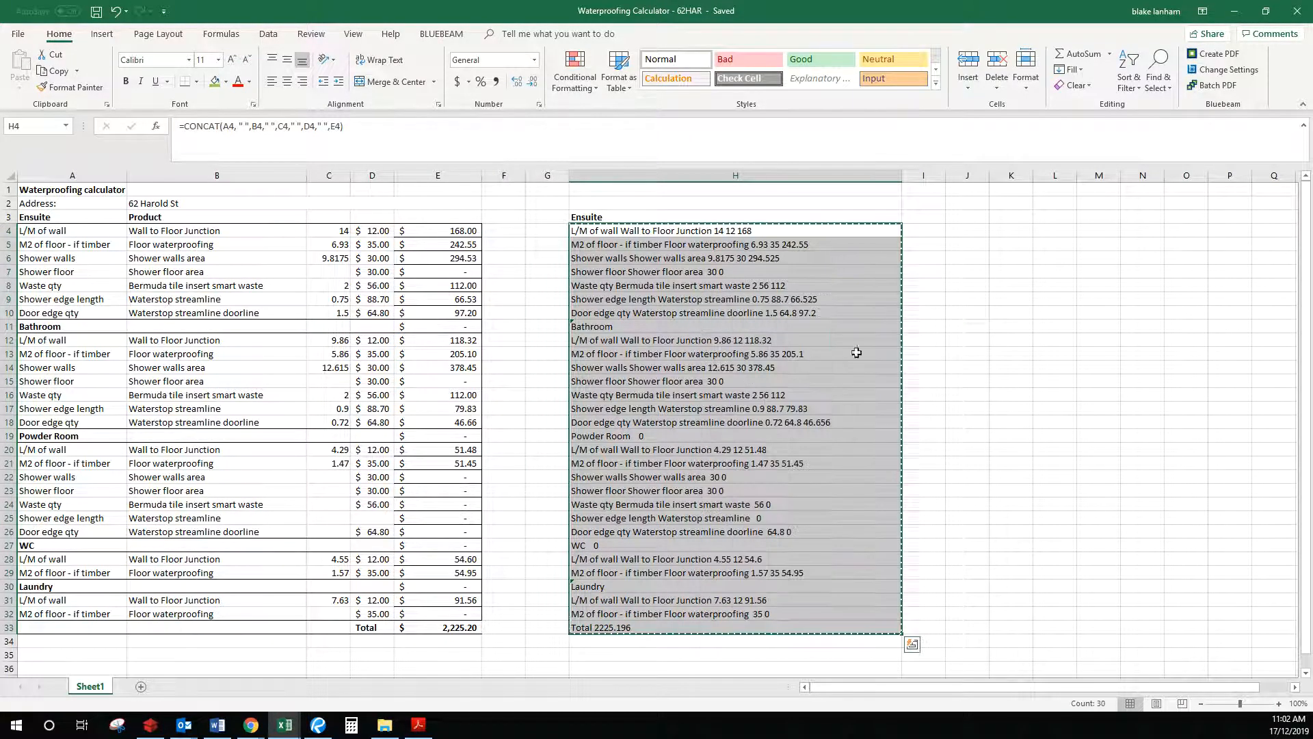
key(alt+Tab)
drag(1305, 179, 558, 45)
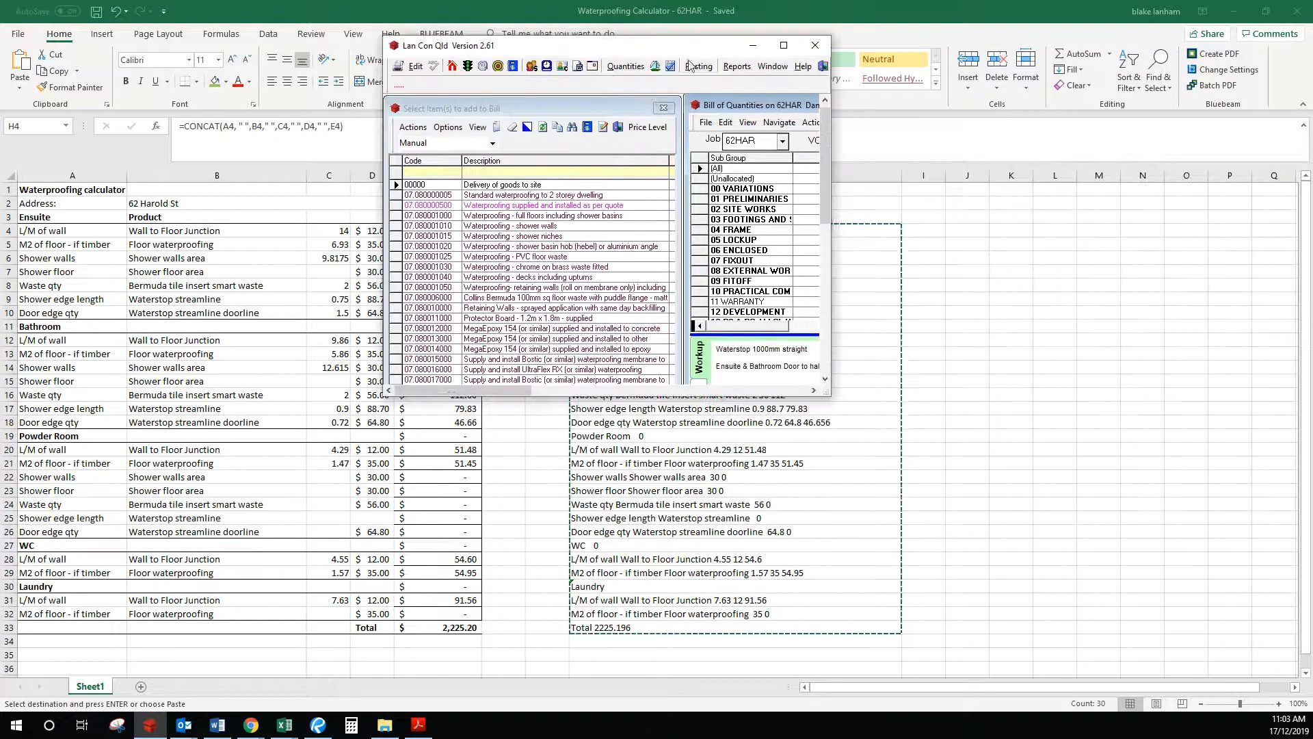
Step: Delete the five existing waterproofing bill items
click(783, 43)
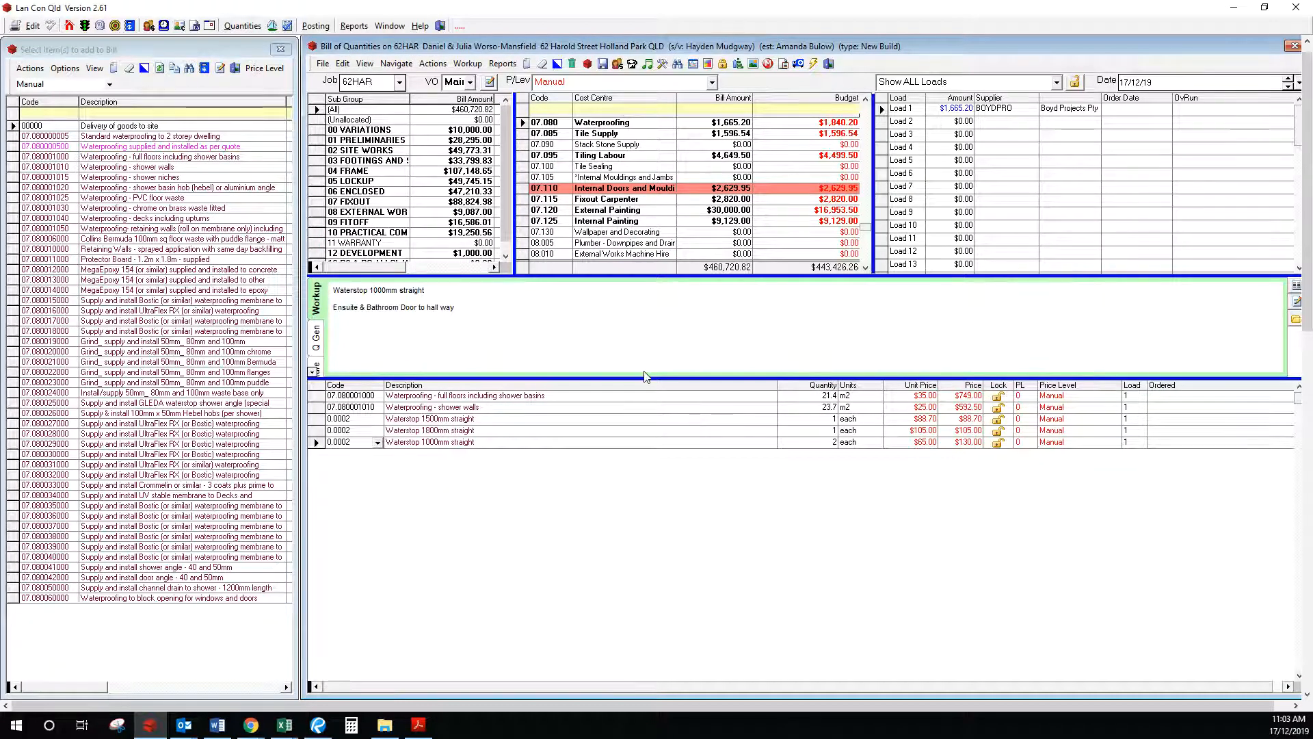
click(317, 396)
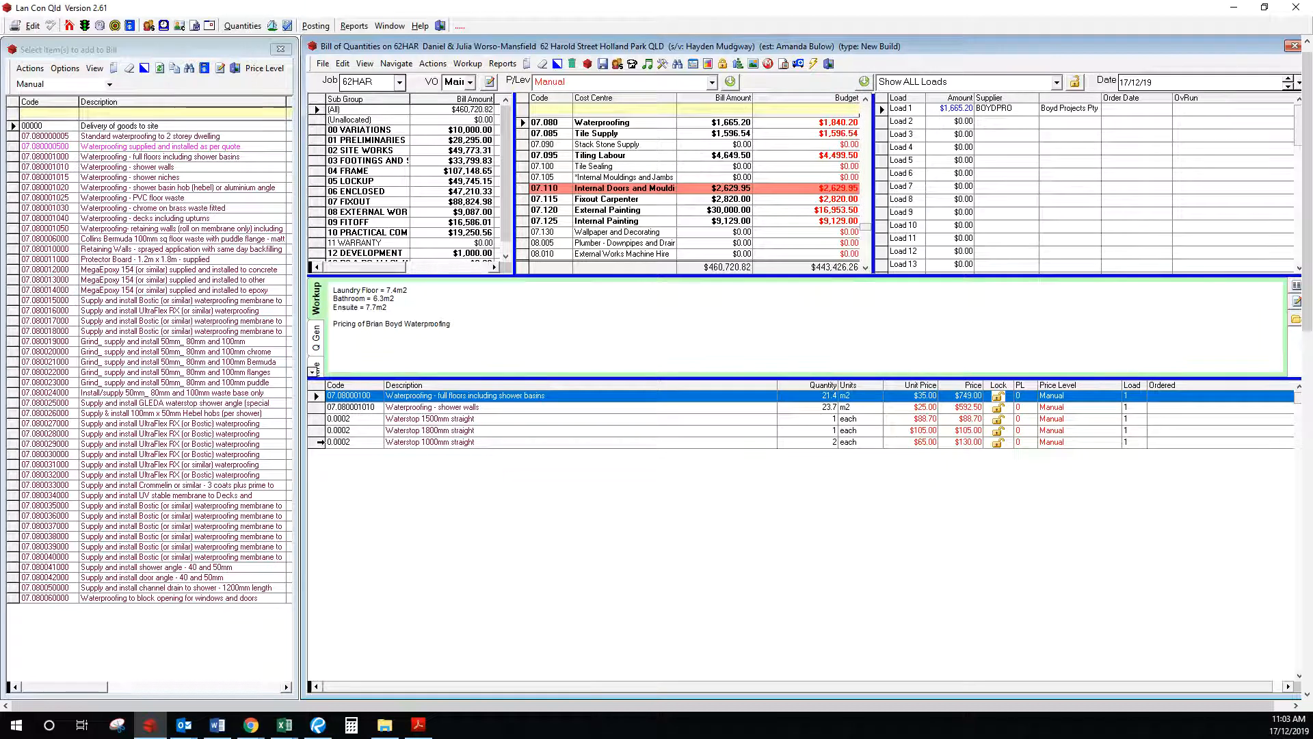
shift+click(318, 443)
click(572, 63)
click(669, 411)
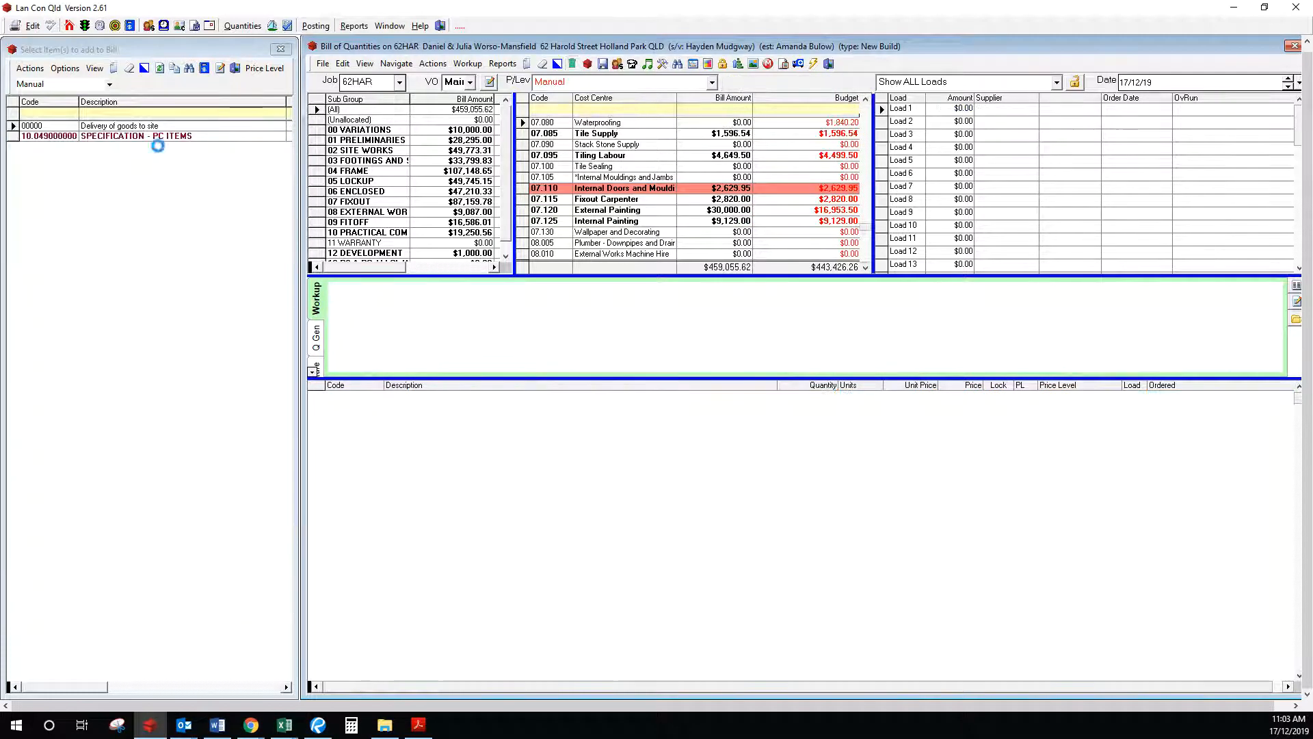
Step: Add item 07.080000500 'Waterproofing supplied and installed as per quote' and paste the calculator workup into it
drag(153, 149, 633, 446)
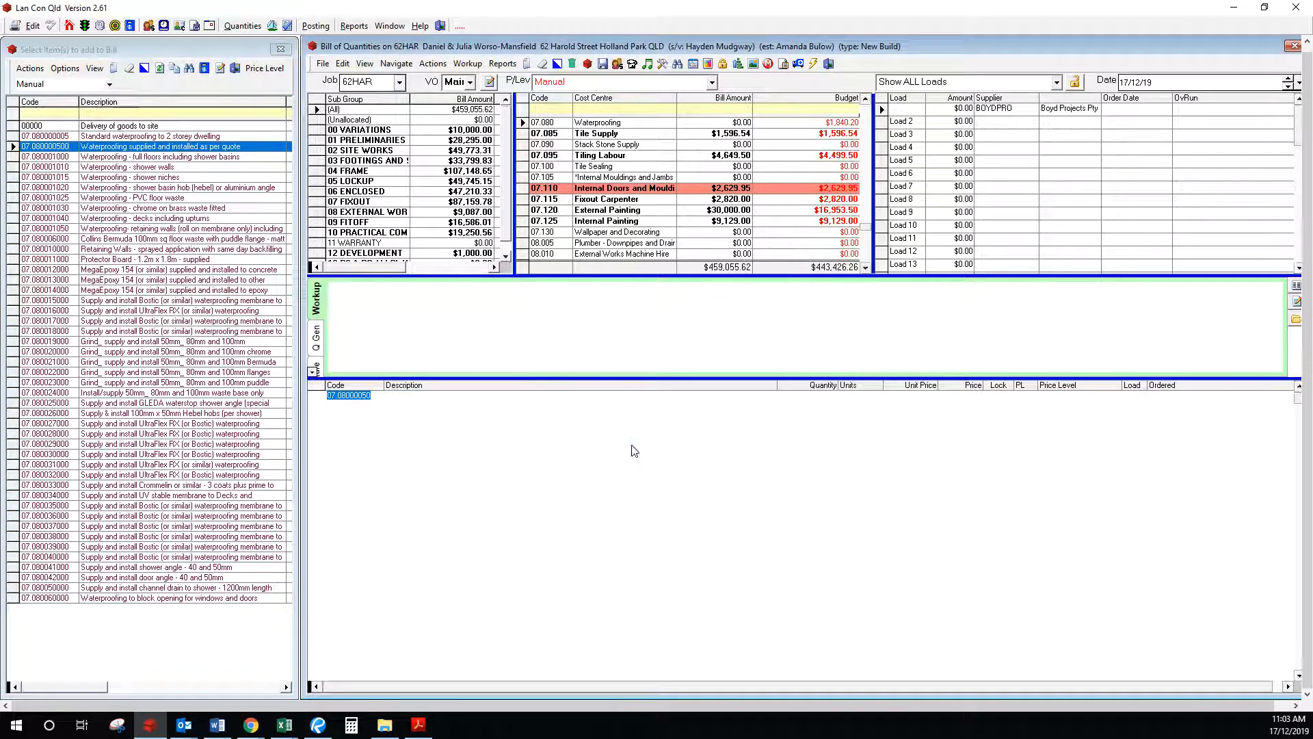
right_click(373, 292)
click(404, 341)
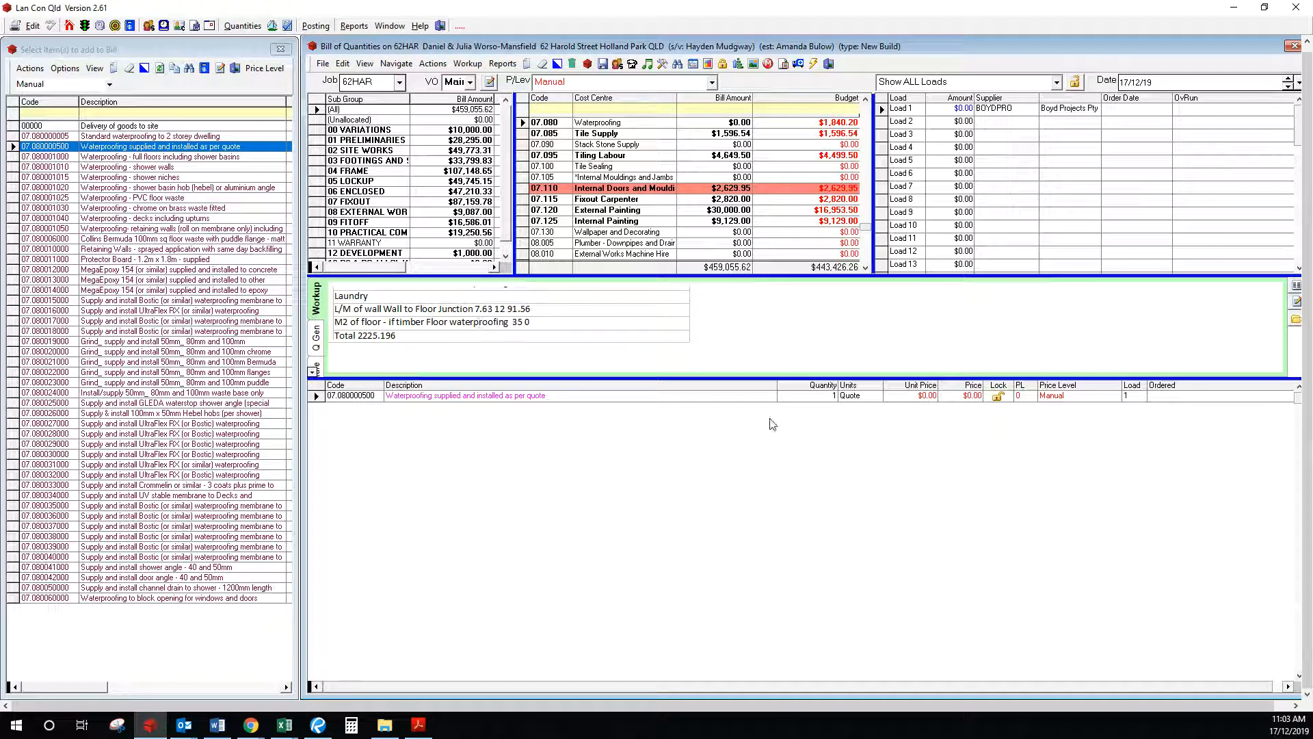
click(922, 397)
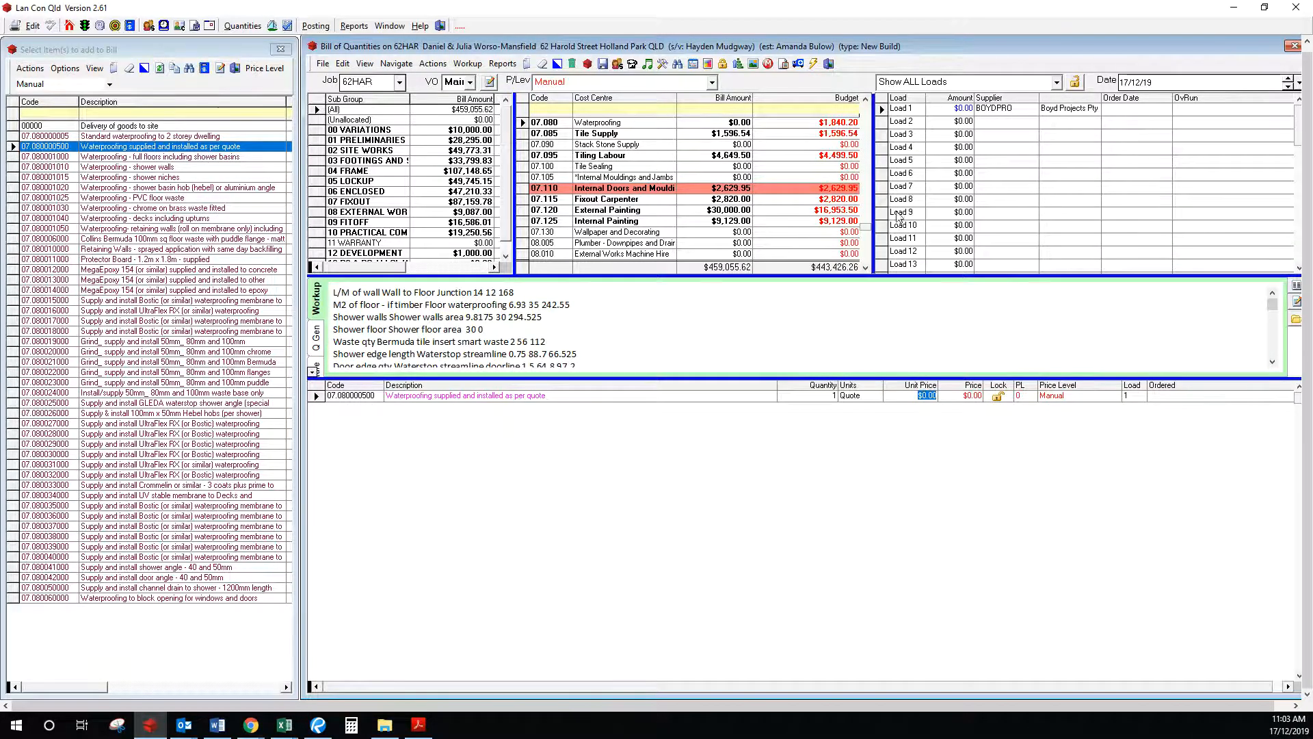
click(1264, 7)
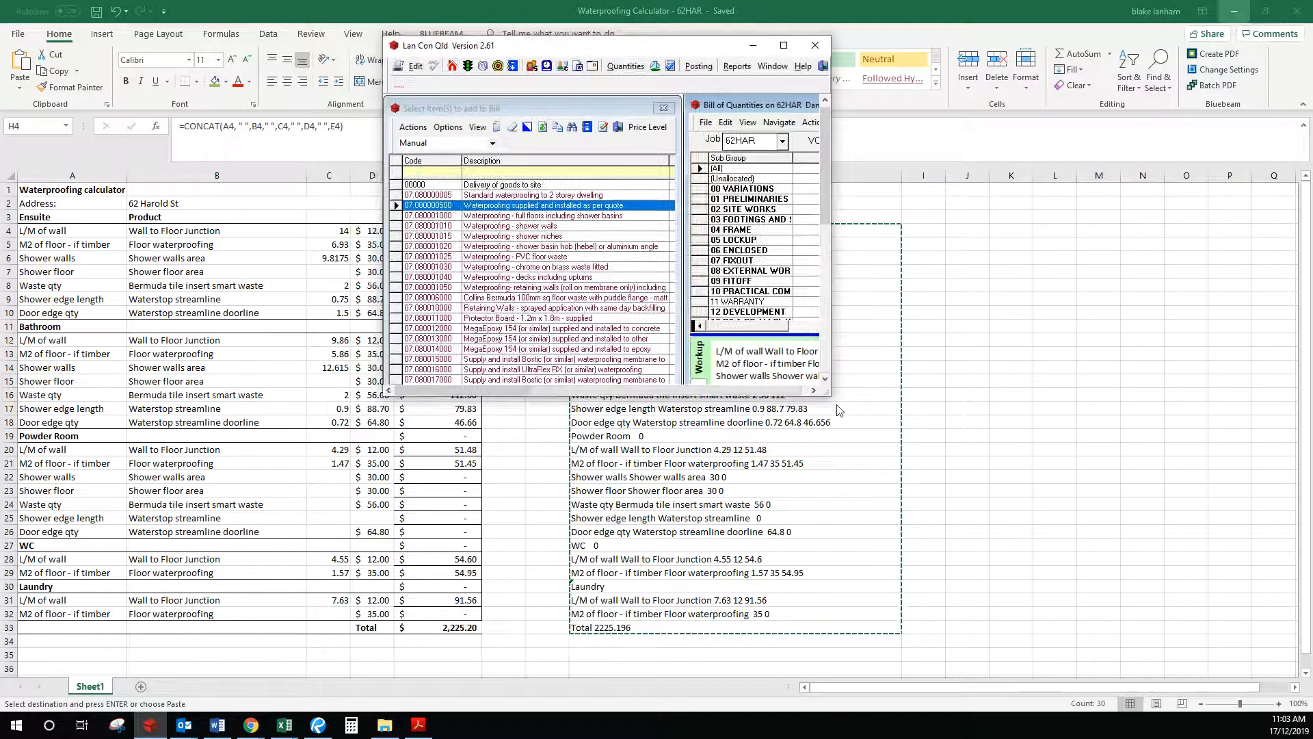
drag(830, 395, 1312, 509)
drag(971, 49, 744, 49)
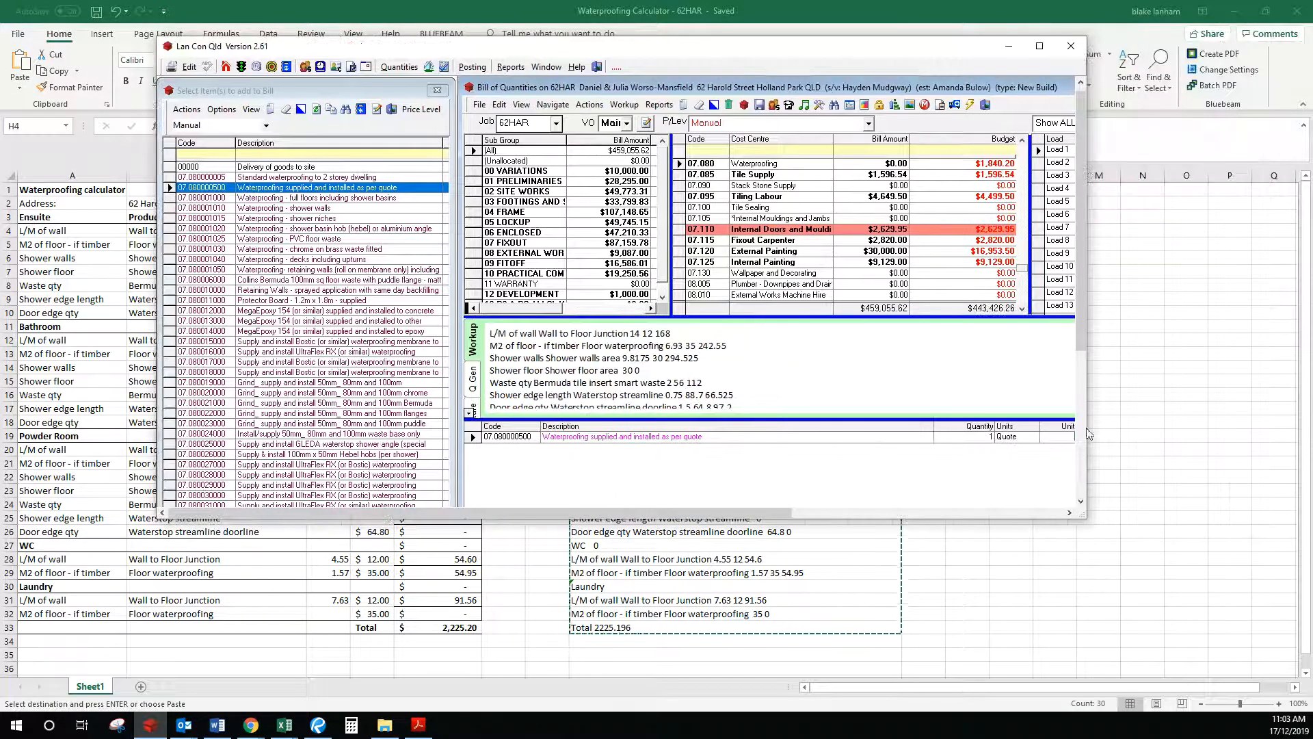
drag(1087, 418, 1196, 415)
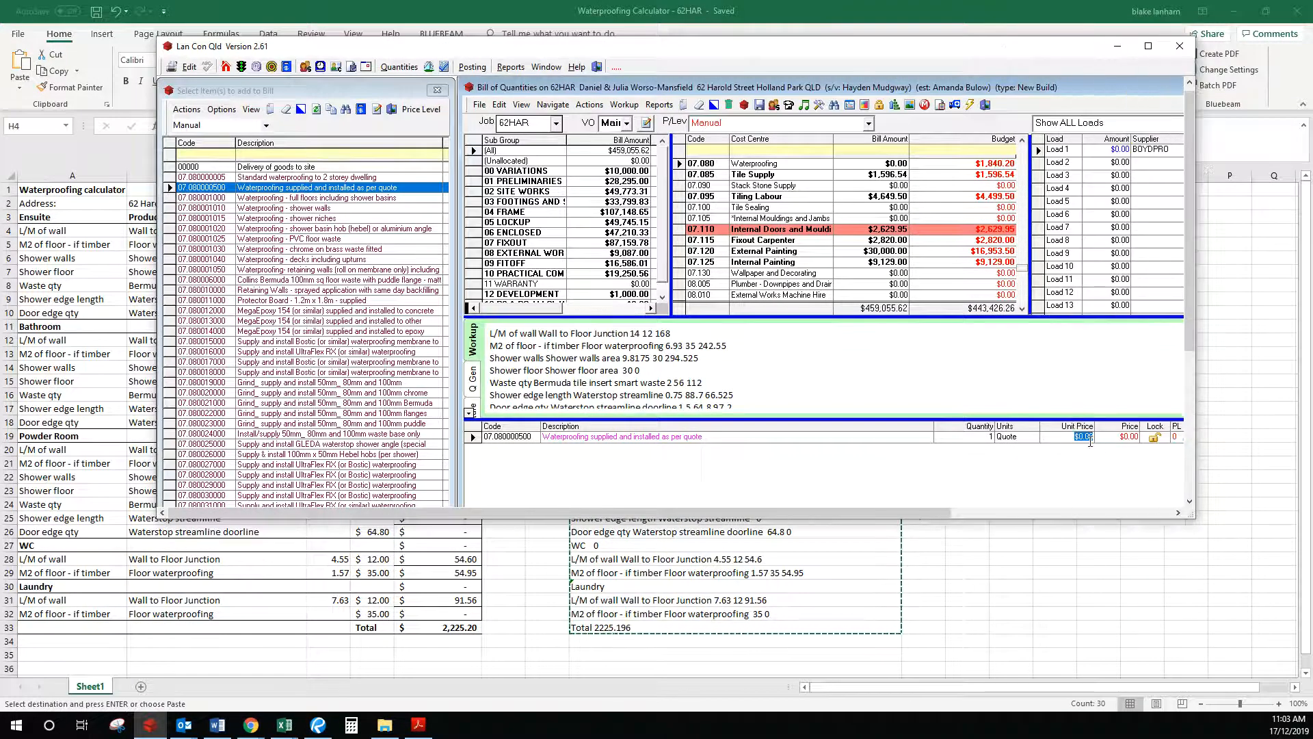
Step: Set the quote item's unit price to 2225.19 and refresh so Load 1 carries $2,225.19
text(2225.19)
key(Tab)
click(1149, 46)
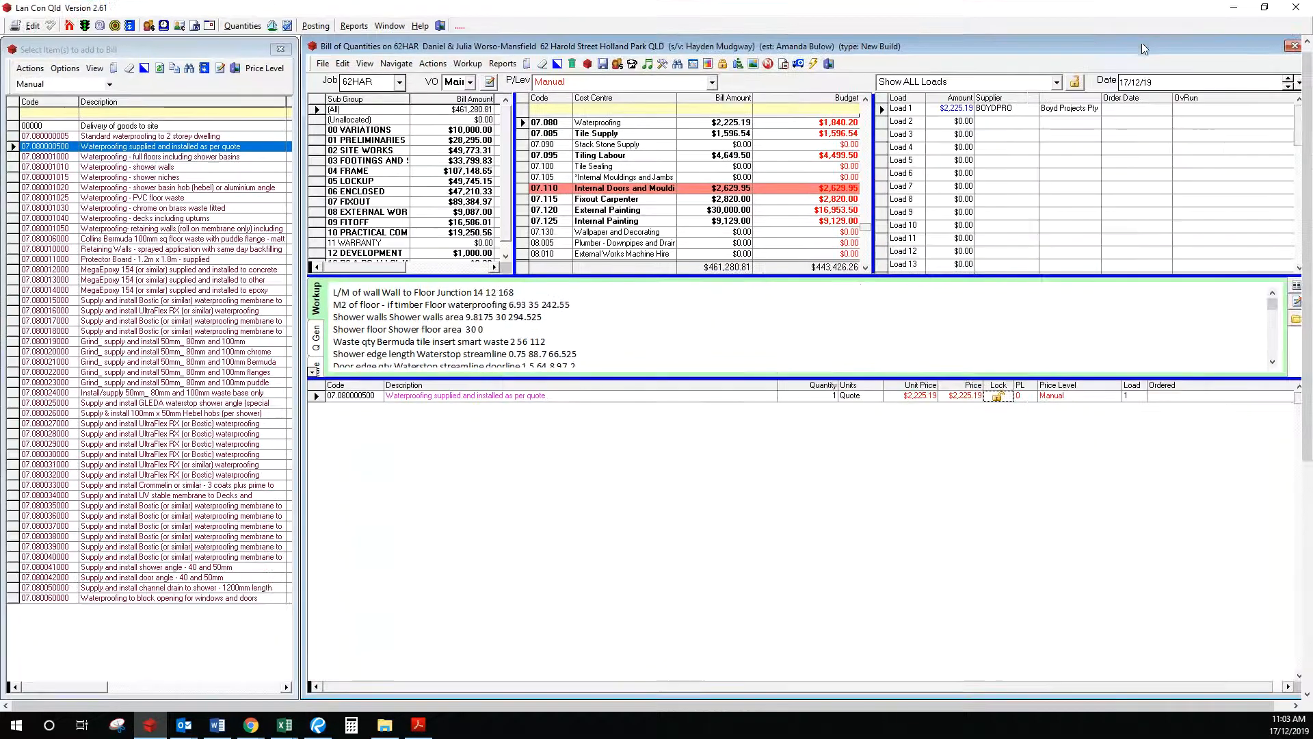
click(1023, 109)
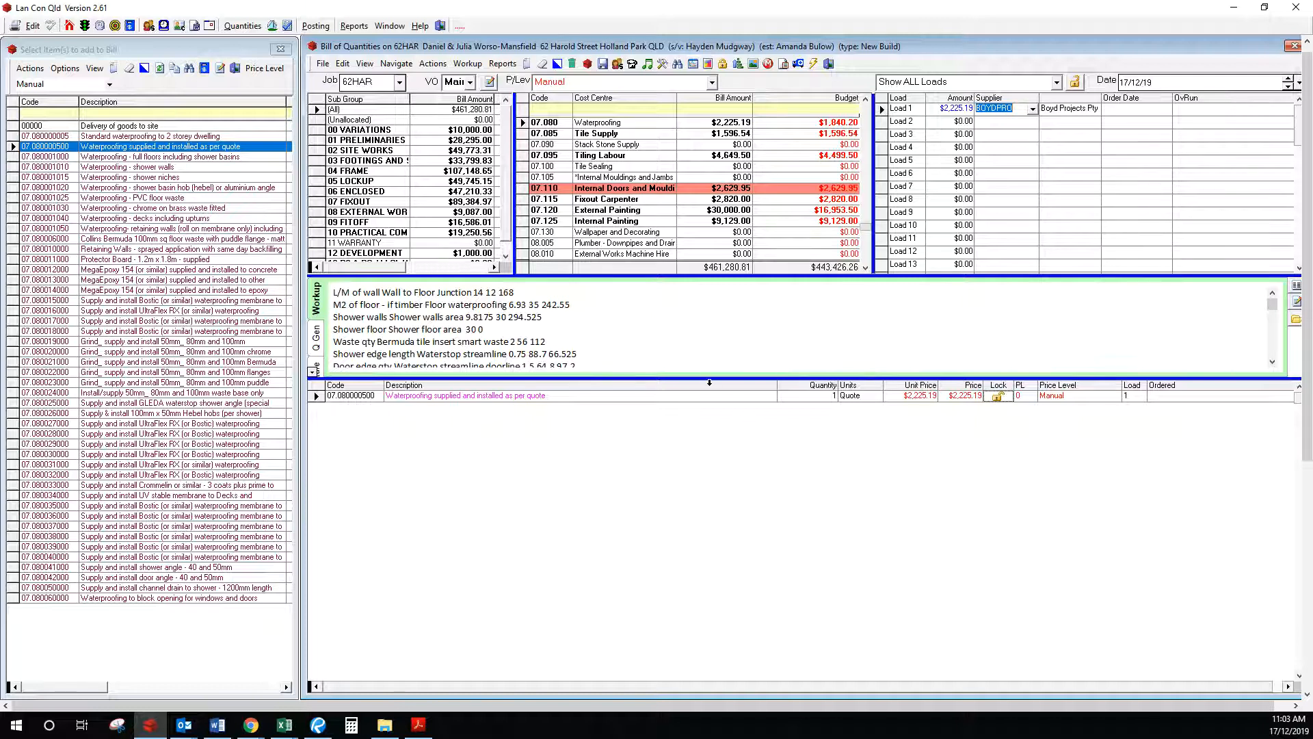
drag(706, 377, 706, 472)
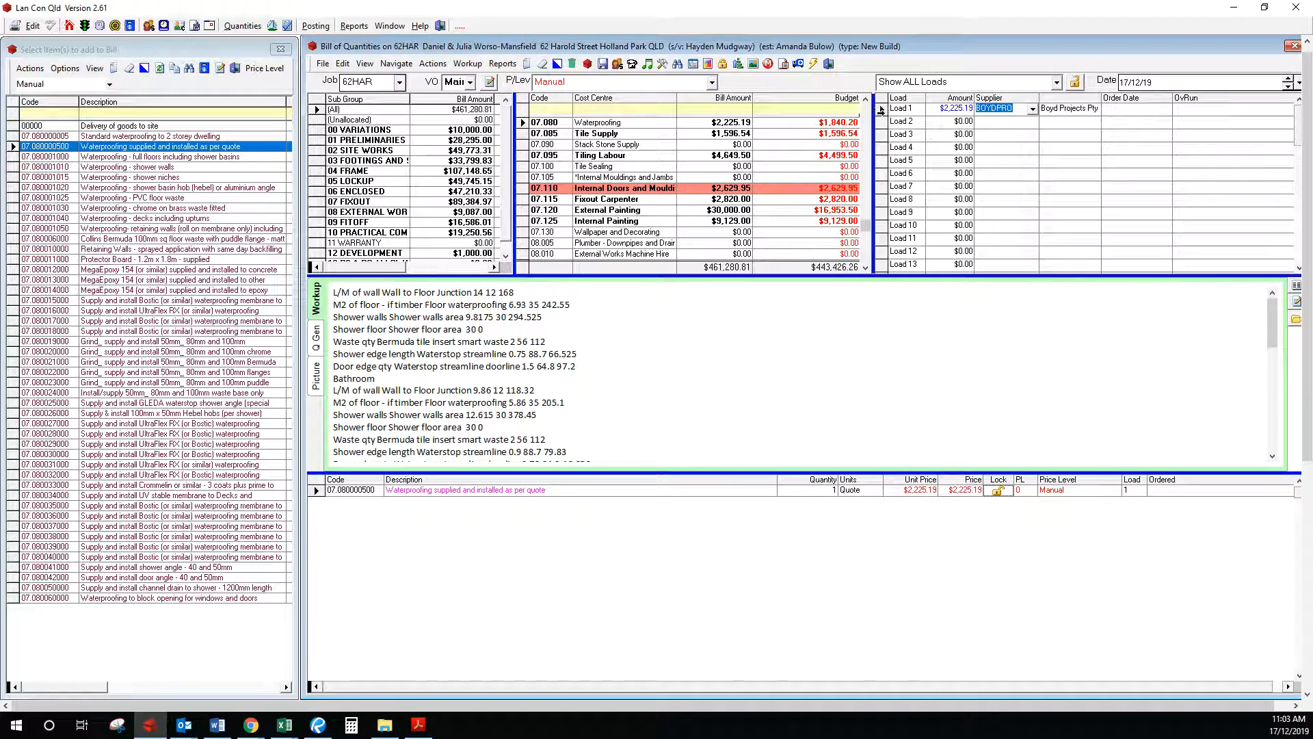
click(317, 490)
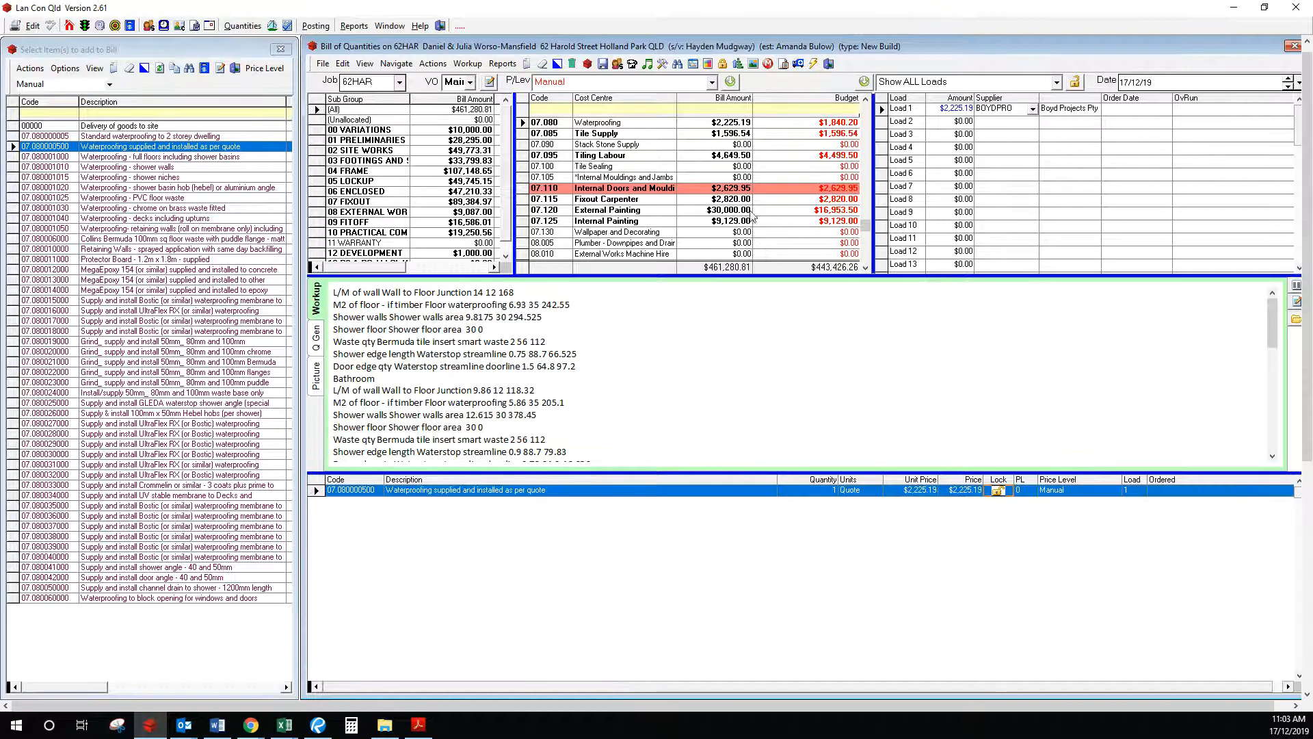
click(732, 82)
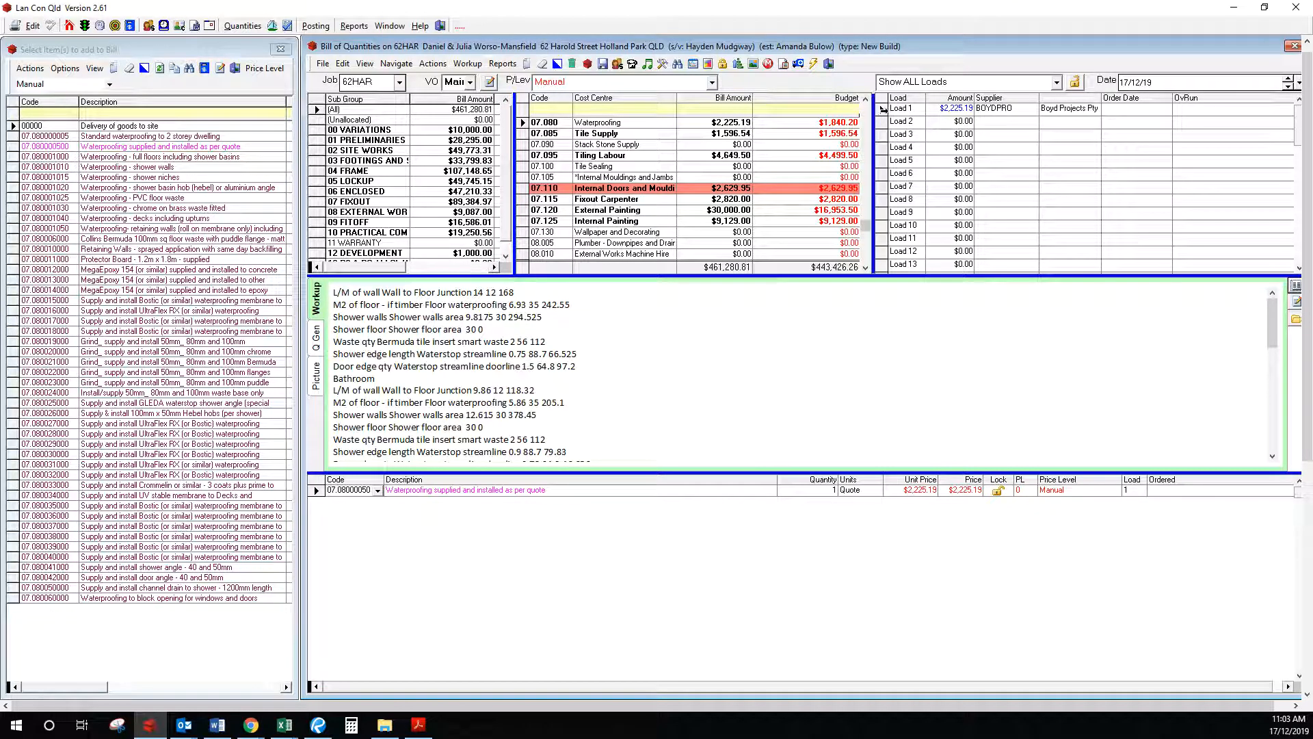
click(883, 110)
Step: Prepare the Waterproofing cost centre's Load 1 order and confirm the supplier e-mail
click(816, 63)
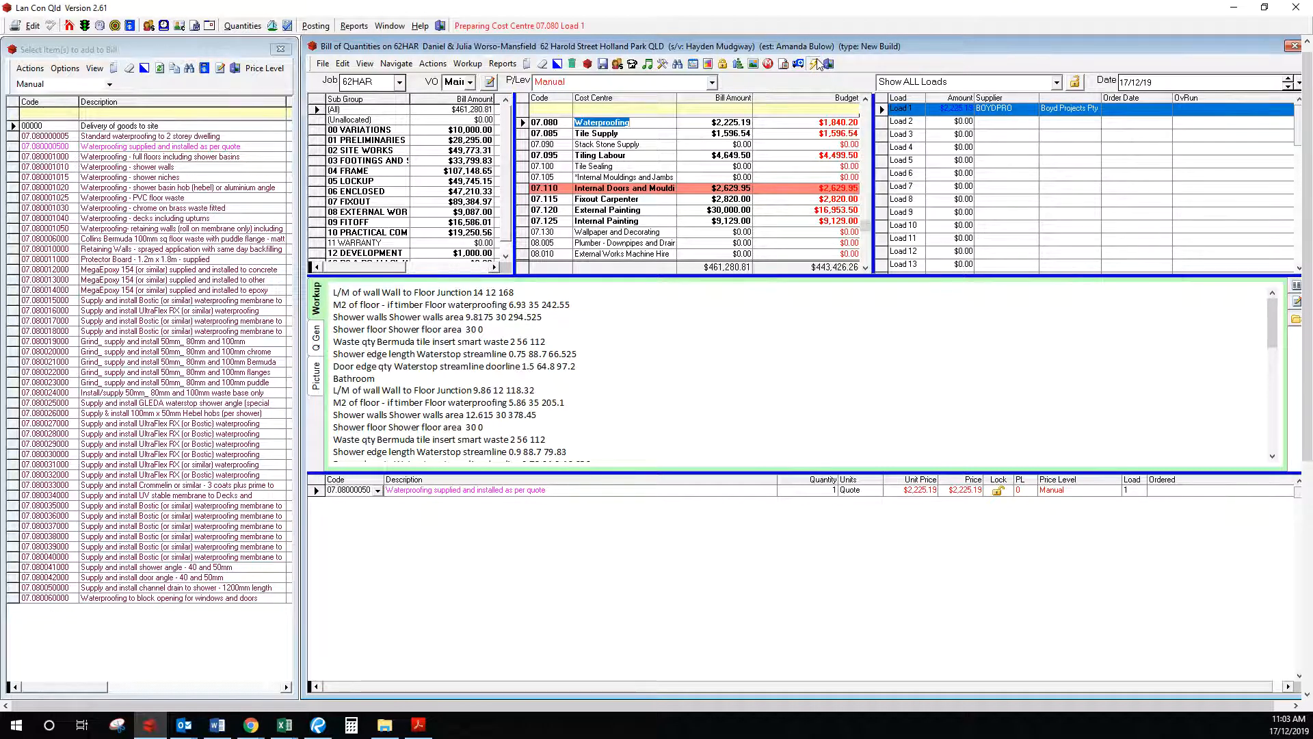
click(745, 238)
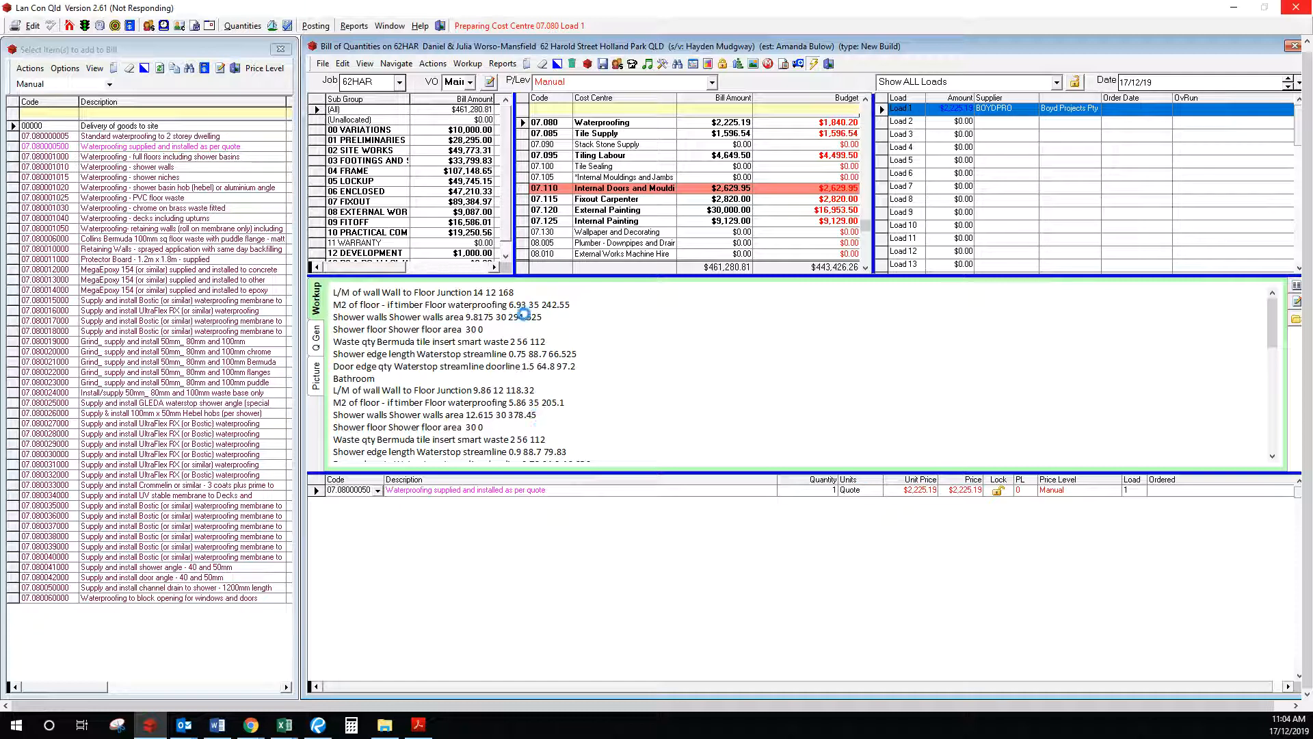
Step: Bring the Waterproofing Calculator workbook to the front and clear the pending copy marquee
mouse_move(285, 725)
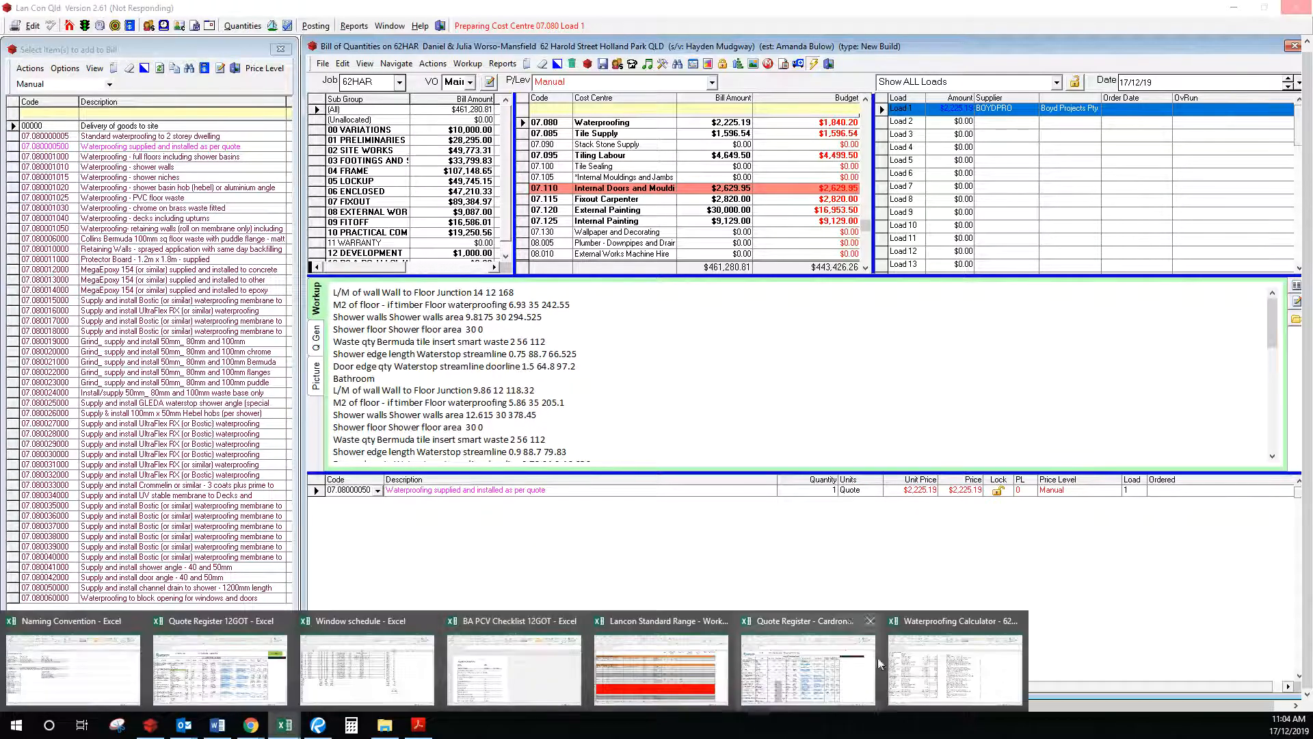
click(923, 658)
click(529, 411)
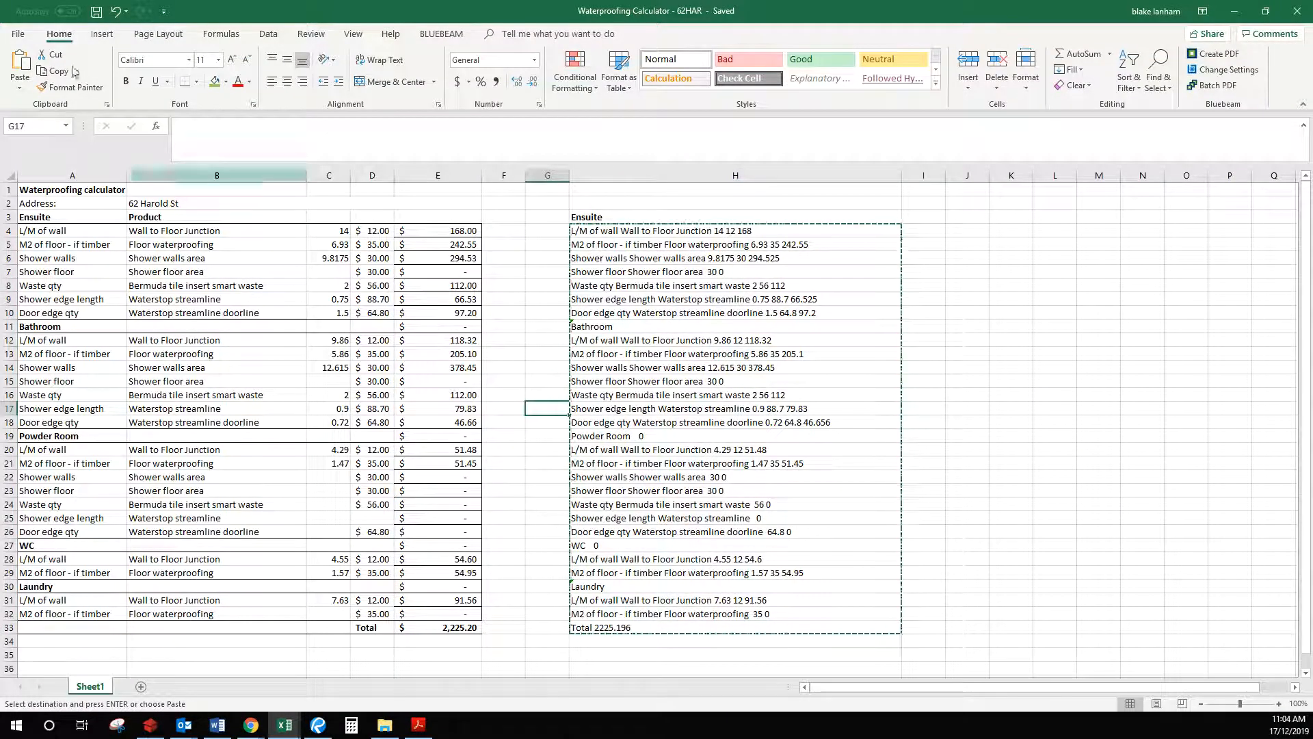
key(Escape)
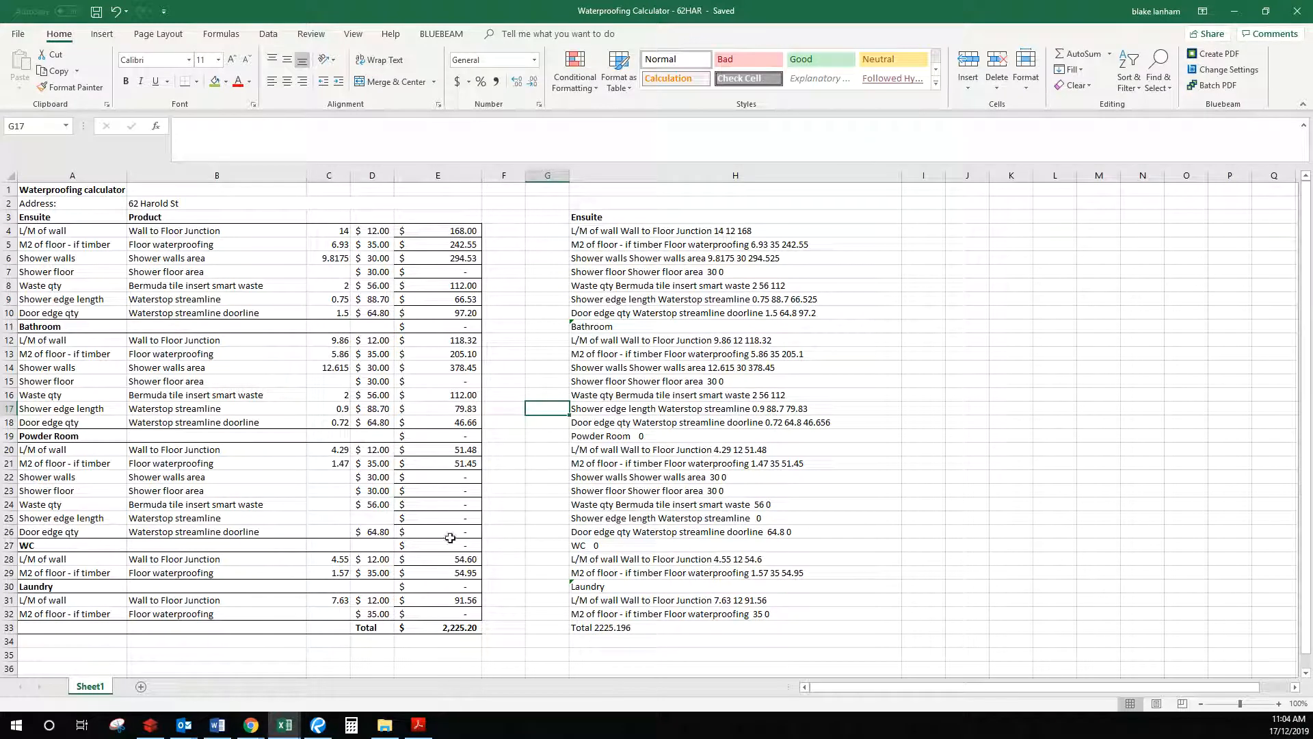
Step: Check the WC wall length in C28 and the WC floor area in C29
click(338, 559)
click(338, 573)
click(337, 561)
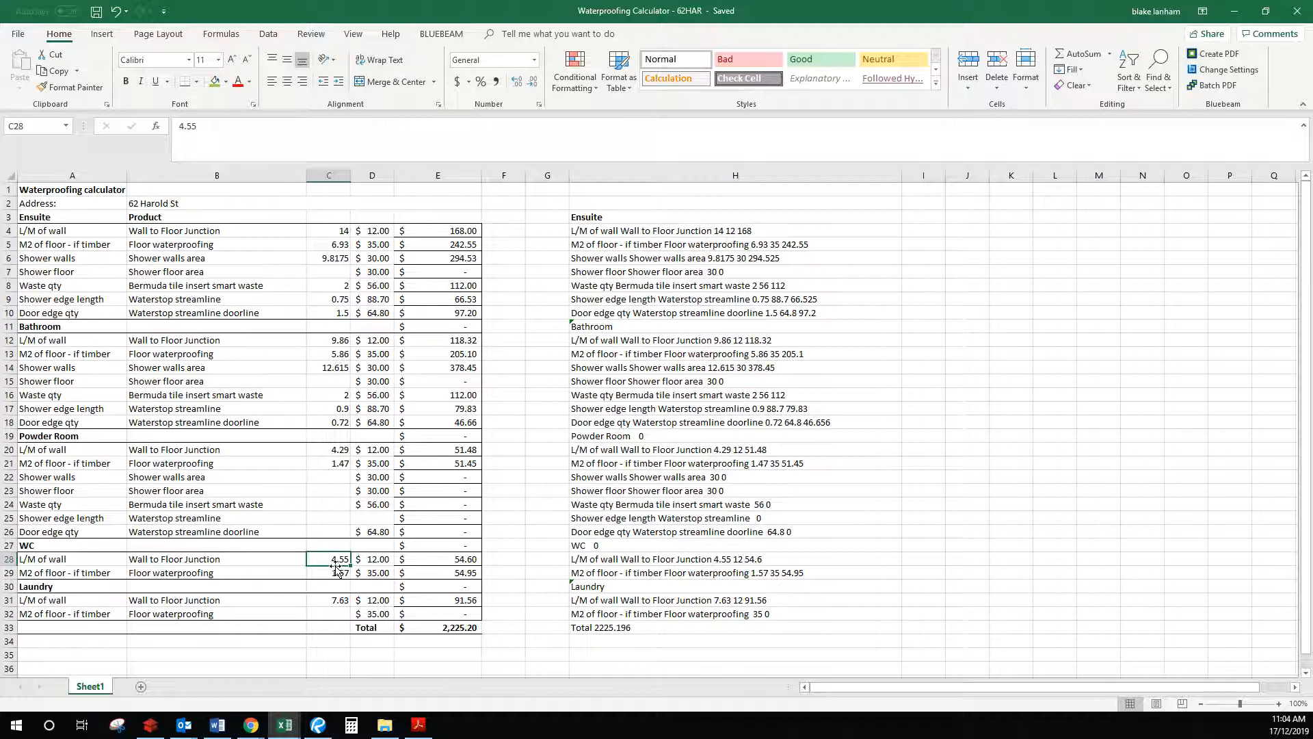